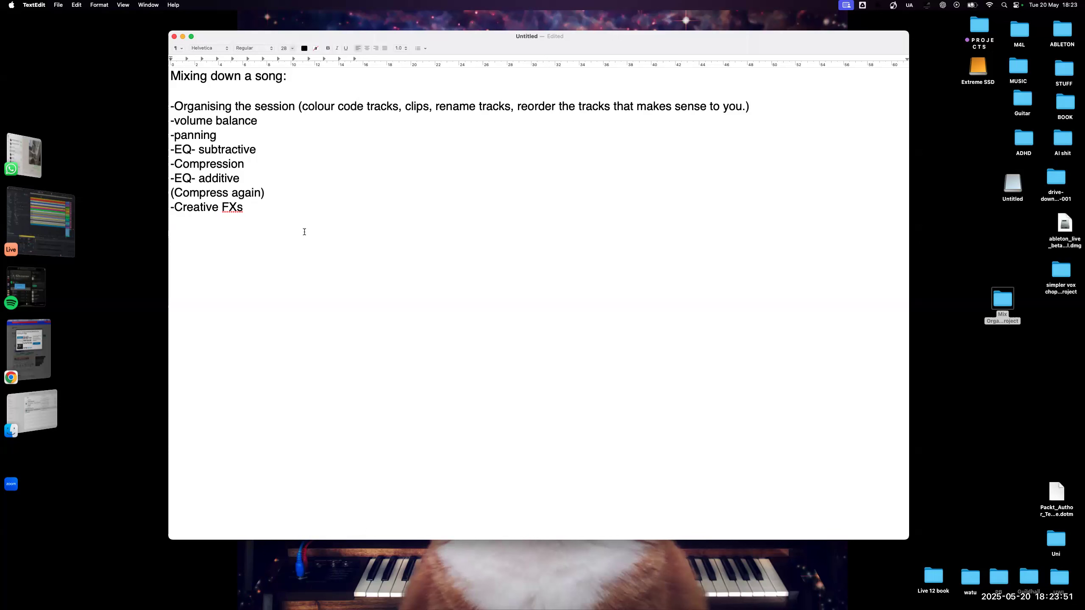
- Switch to Ableton Live, shift its window to the screen's edge, and narrow the browser to widen the arrangement
left_click(64, 206)
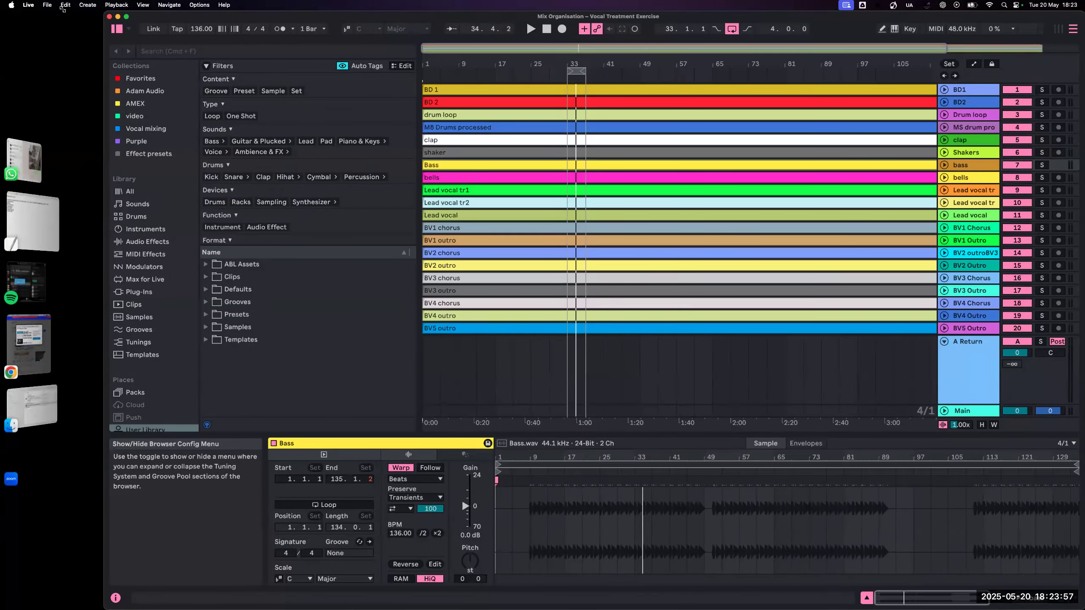
left_click_drag(63, 9, 9, 8)
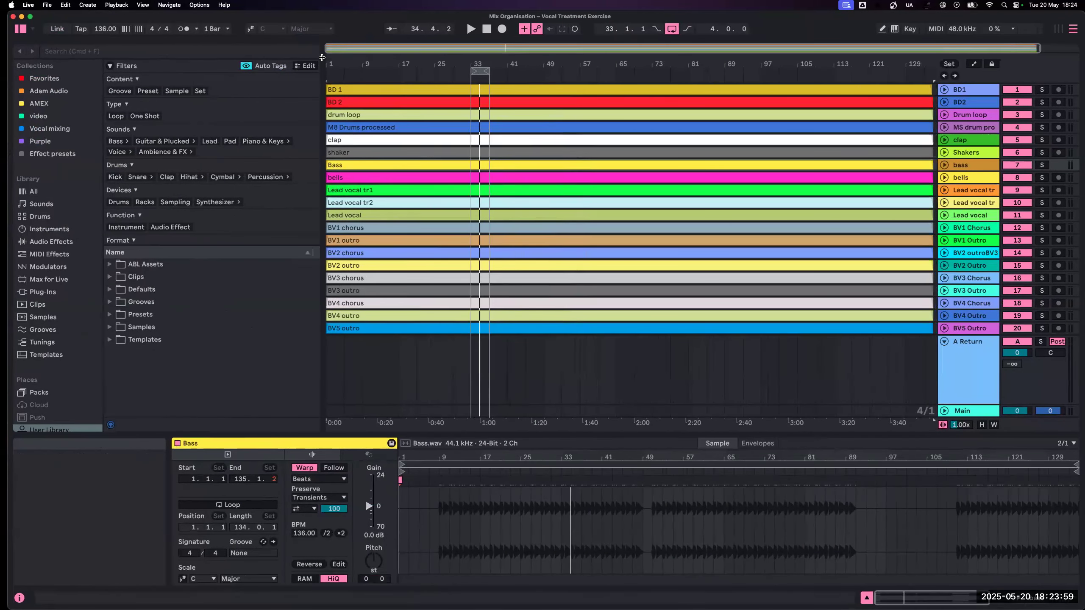
left_click_drag(322, 57, 155, 57)
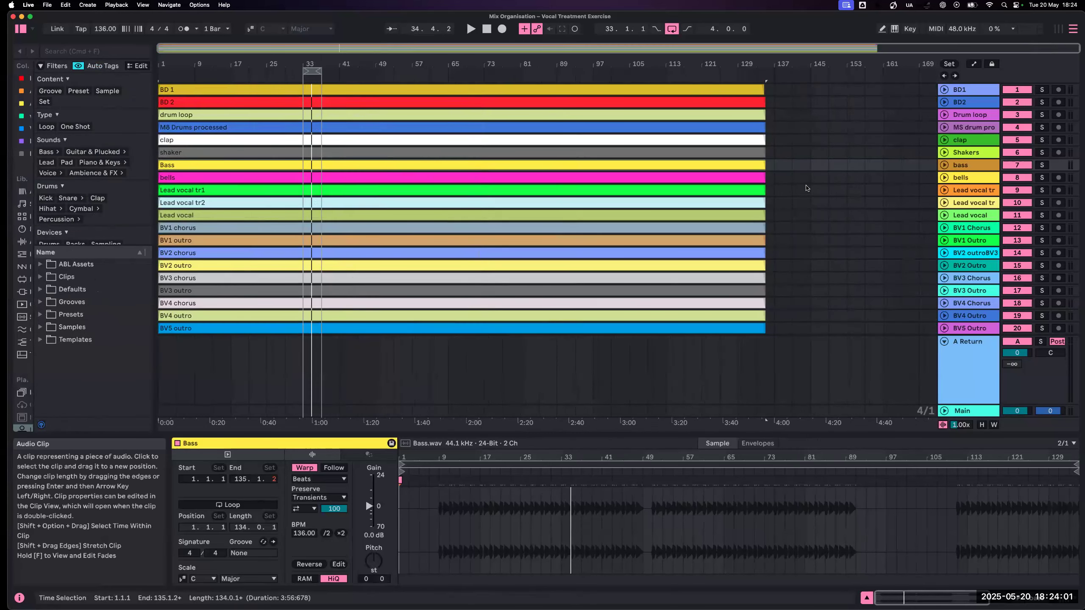
left_click(806, 188)
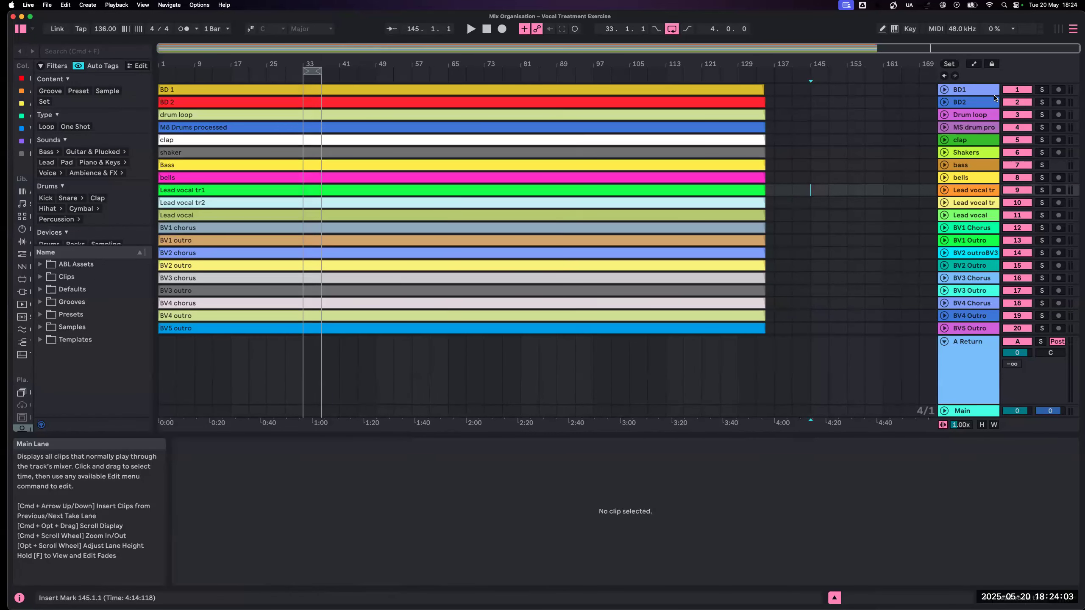
- Unfold all tracks from BD1 to White noise blast so their waveforms show
left_click(971, 91)
scroll(973, 171, "down", 5)
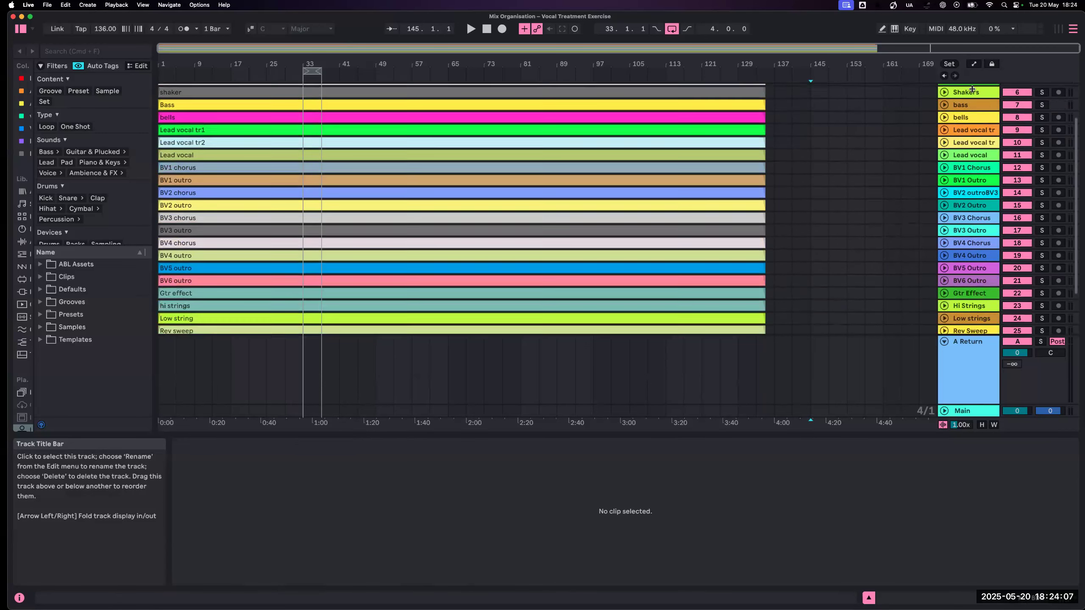
left_click(974, 299, "shift")
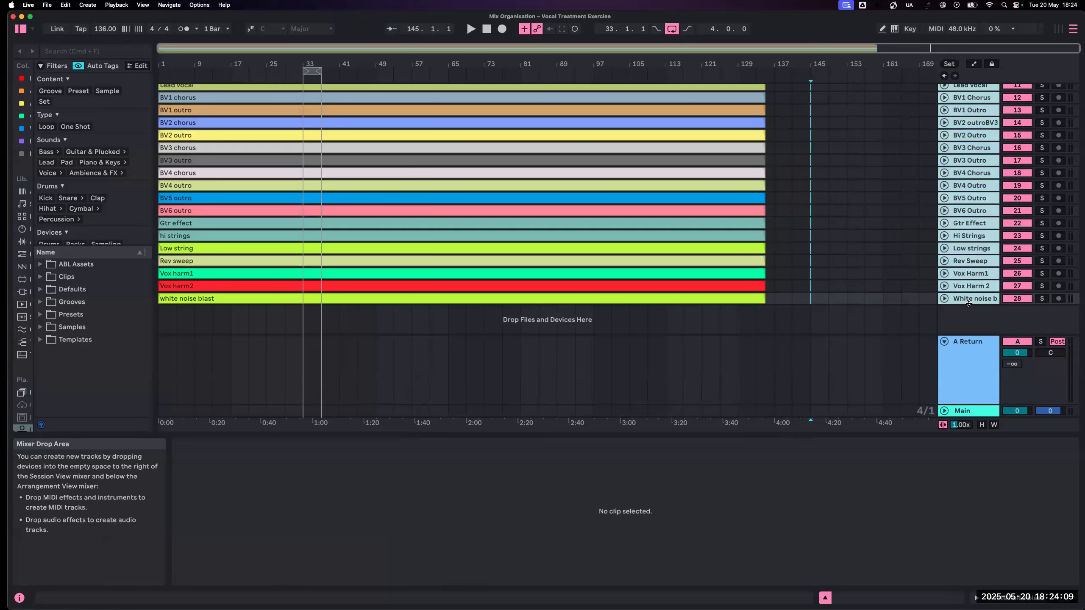
key("Right")
scroll(681, 209, "up", 10)
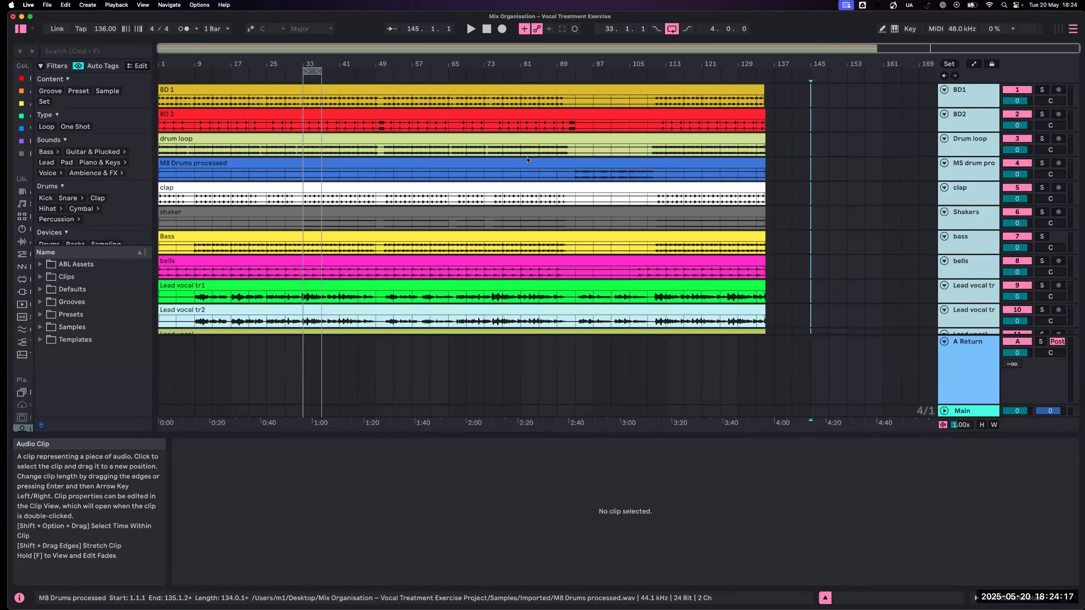
- Check the Auto-Warp Long Samples preference in the Record, Warp & Launch settings, then close the settings
key("super+comma")
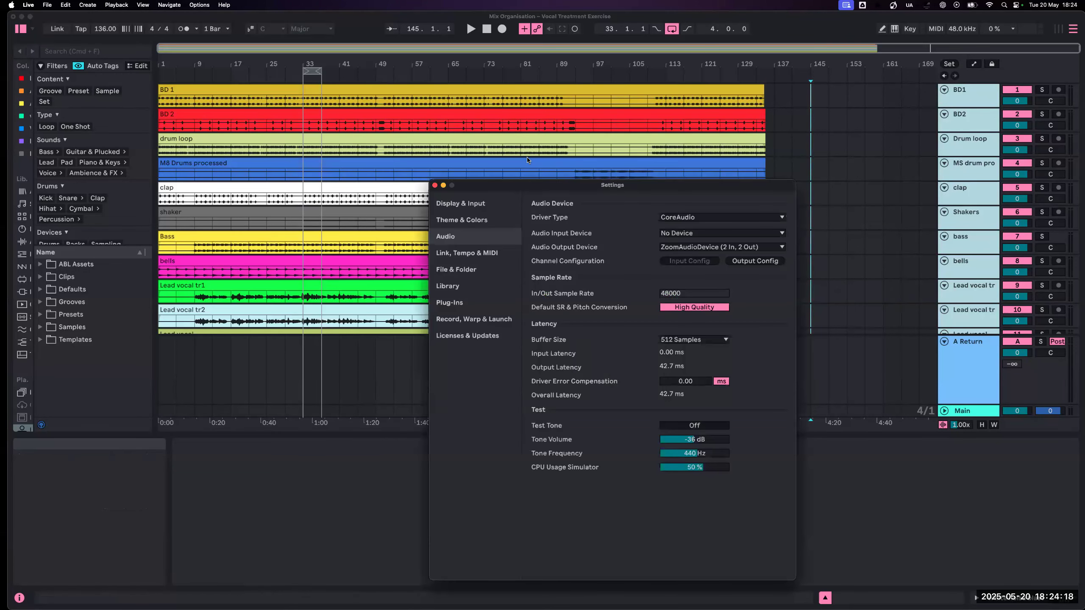
left_click(486, 318)
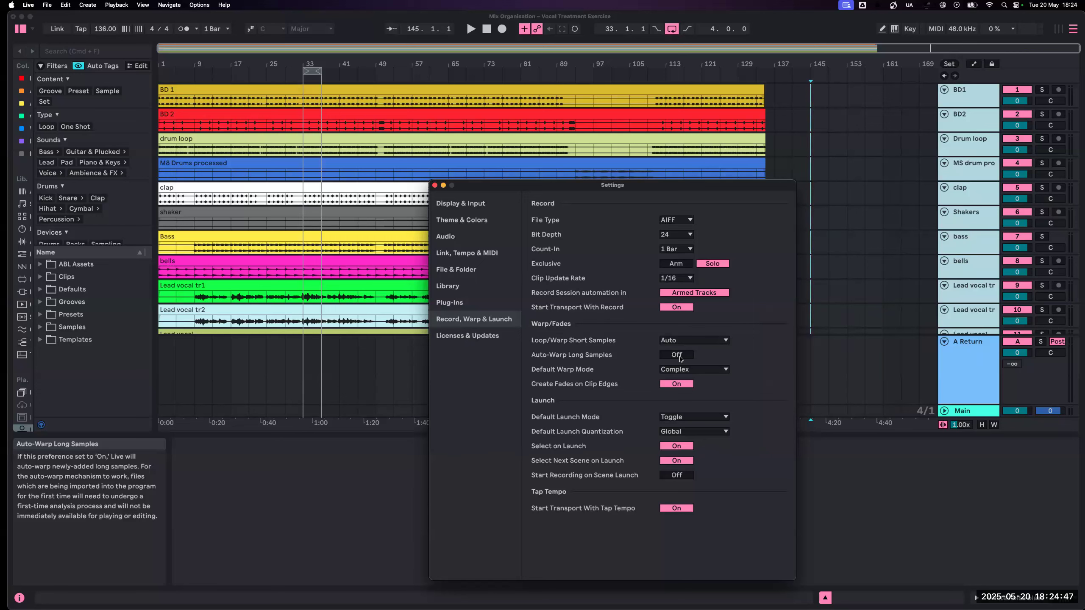
left_click(171, 358)
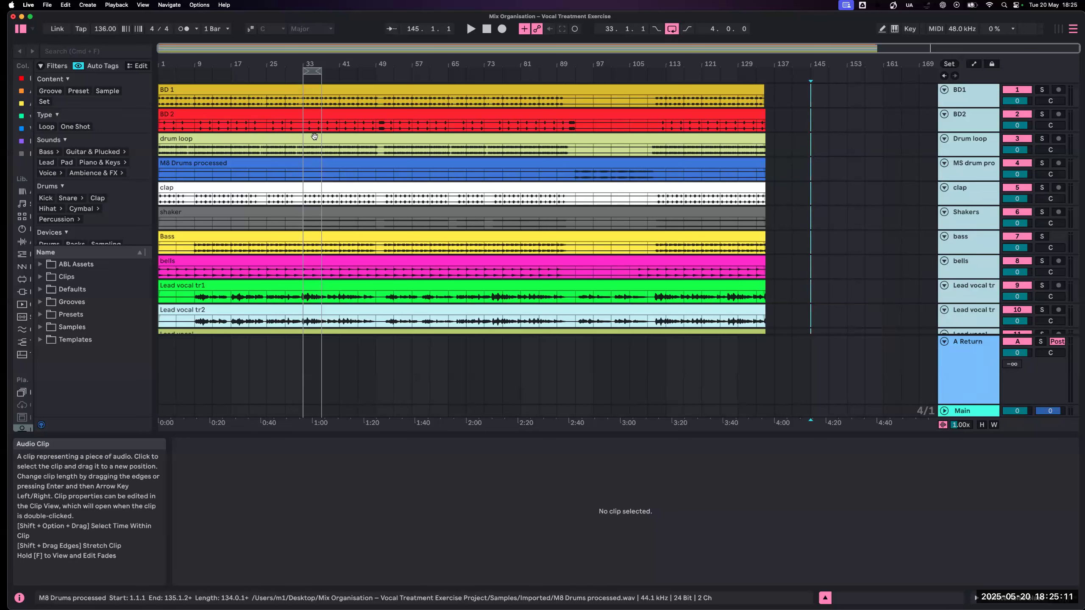
- Turn off Warp for all clips from BD 1 to white noise blast and spot-check the Vox harm2 clip
left_click(271, 90)
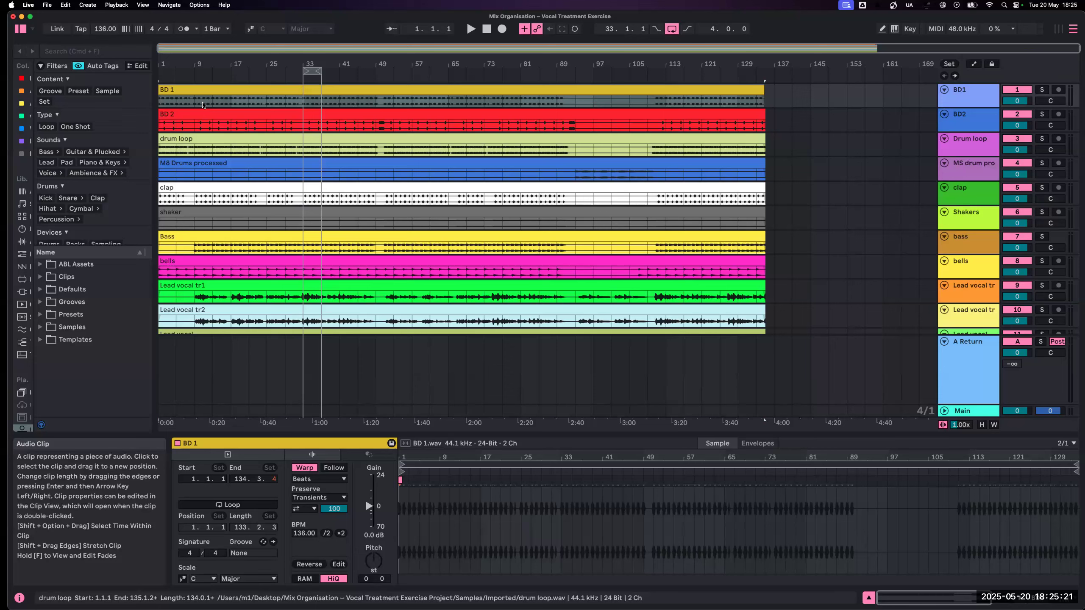
left_click(201, 93)
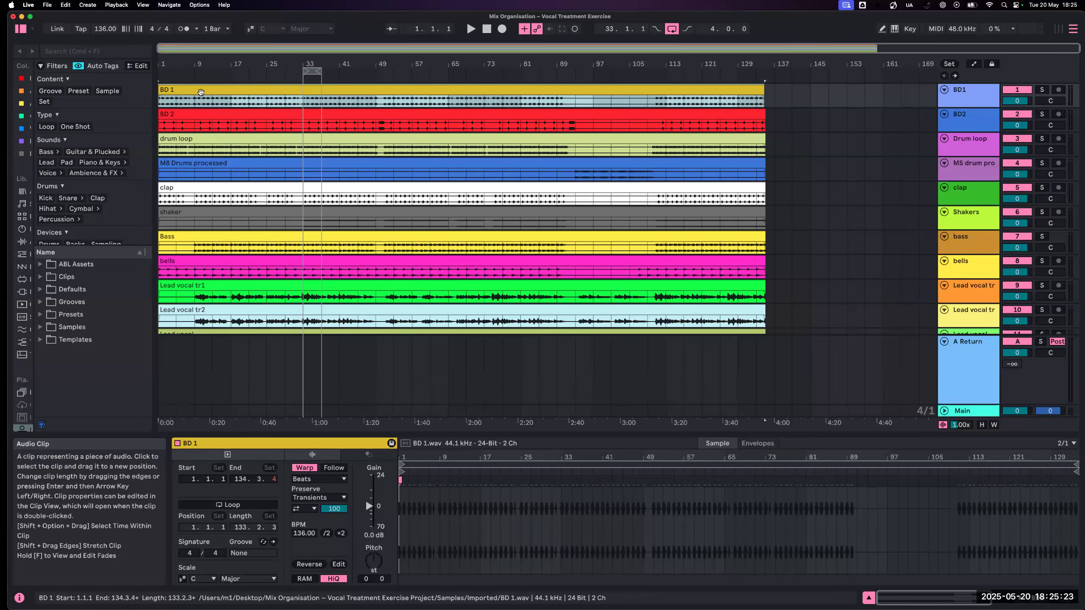
scroll(202, 192, "down", 15)
left_click(203, 288, "shift")
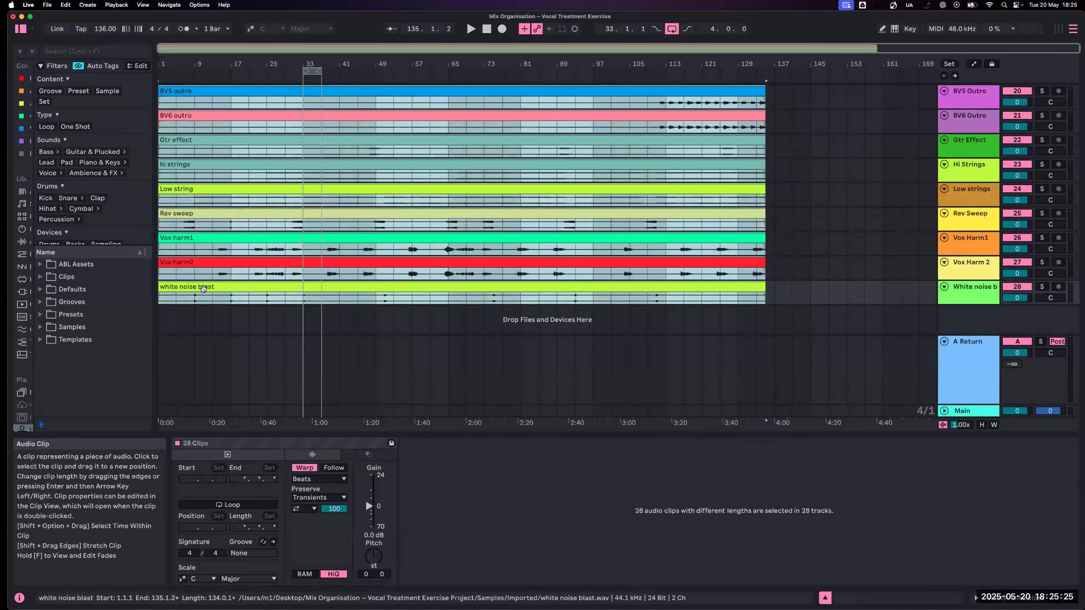
left_click(304, 467)
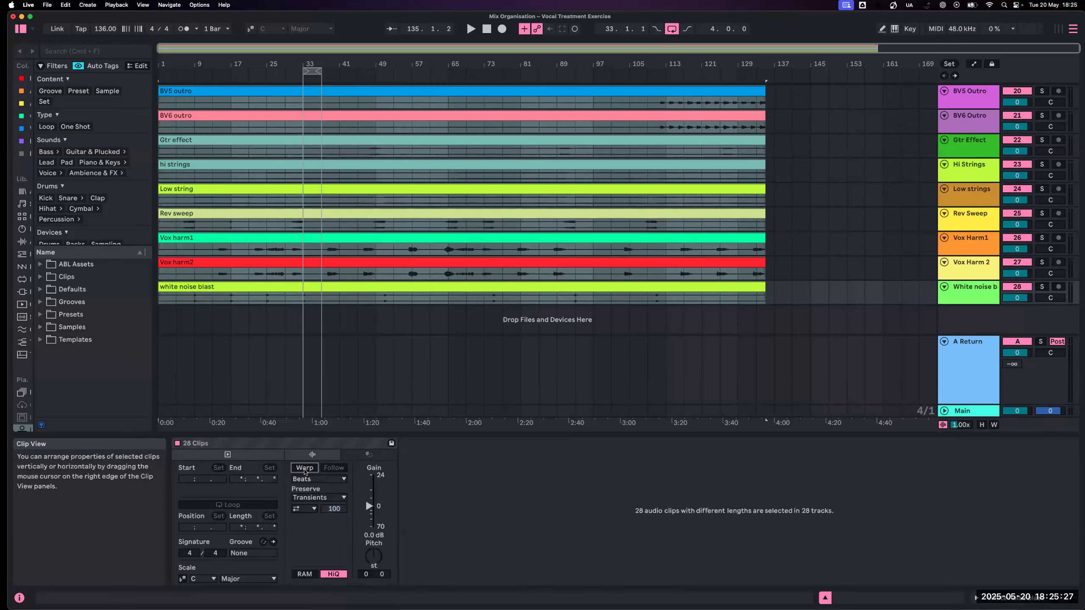
left_click(264, 311)
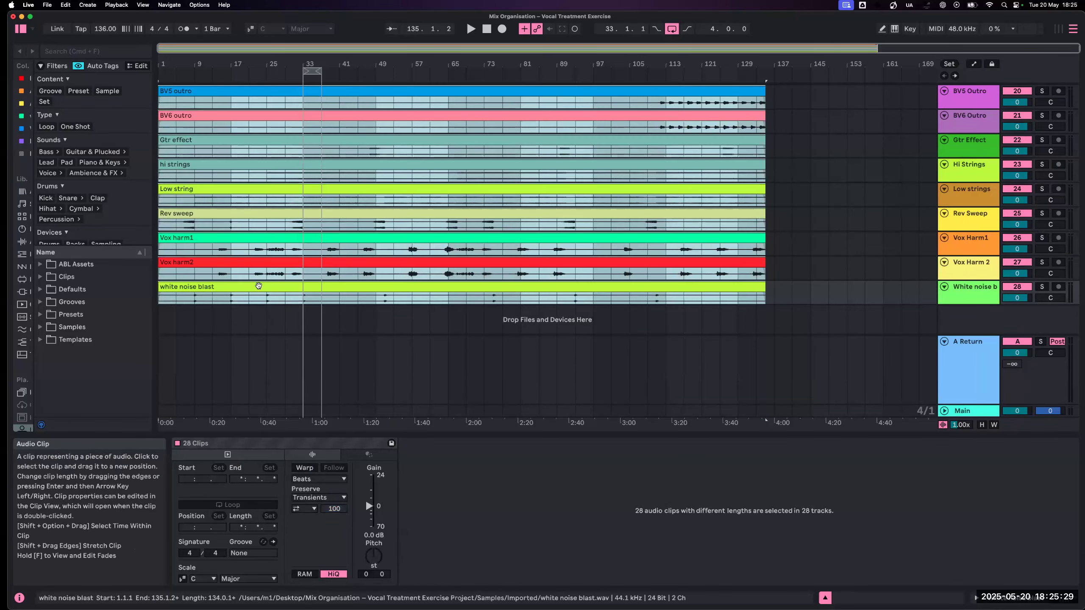
left_click(259, 286)
left_click(261, 271)
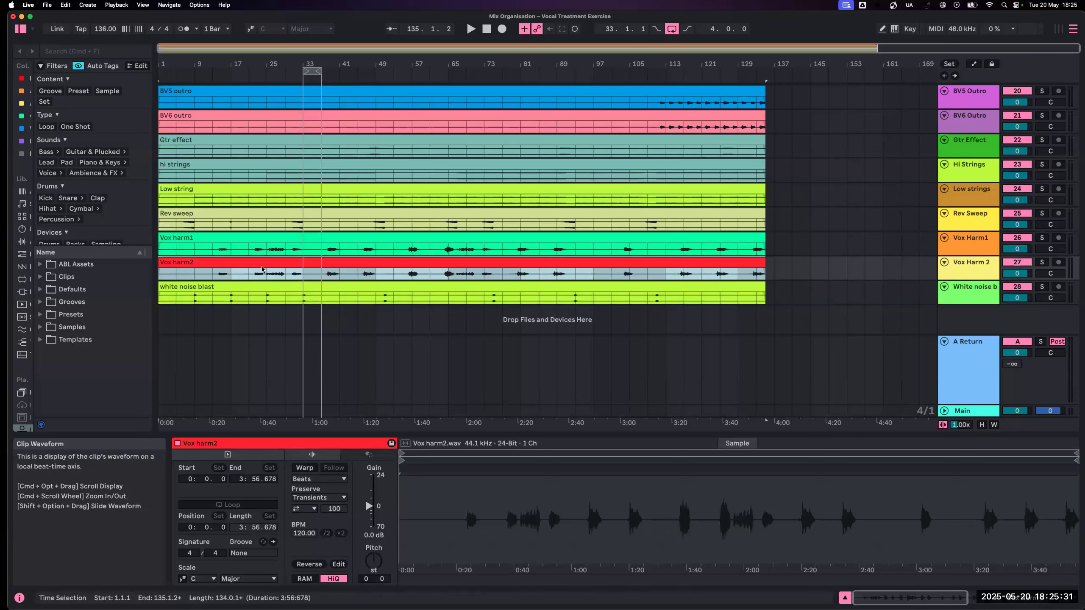
scroll(357, 277, "up", 15)
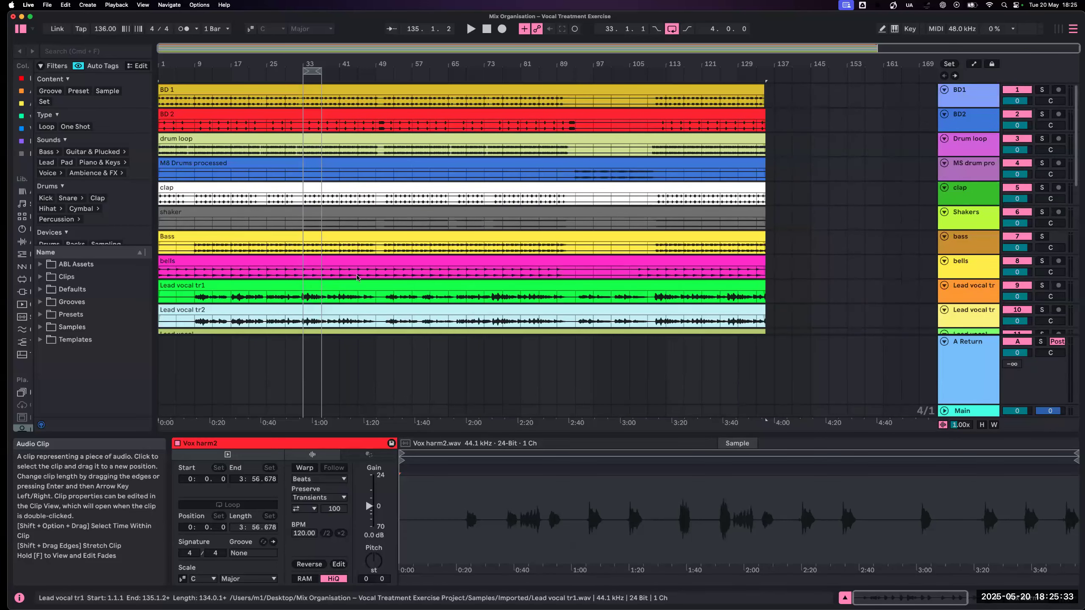
- Extend the ends of the clips on all 28 tracks together to about bar 152
left_click(722, 92)
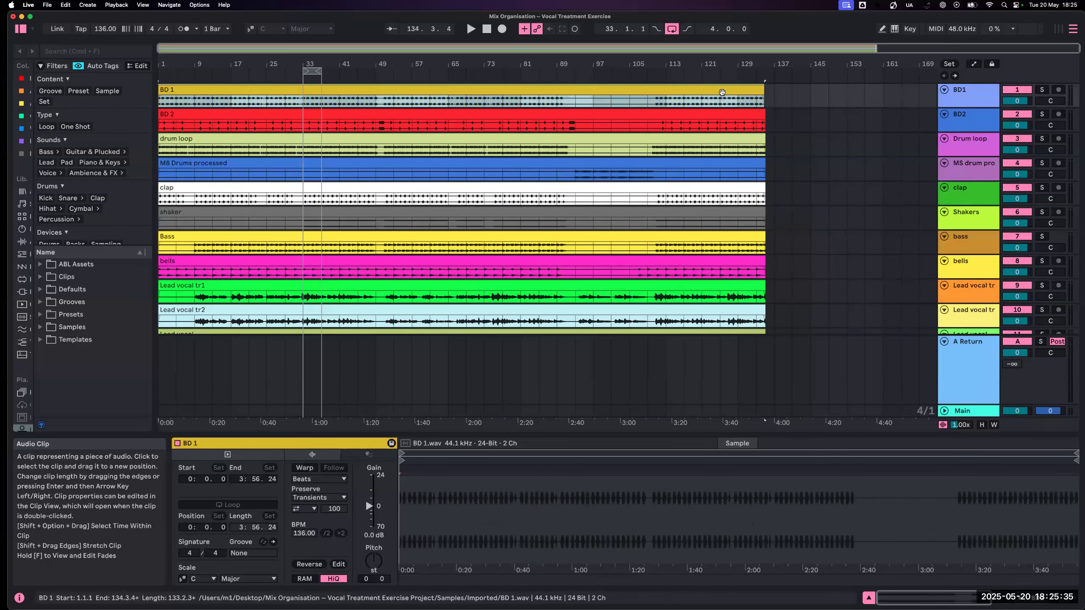
scroll(755, 287, "down", 15)
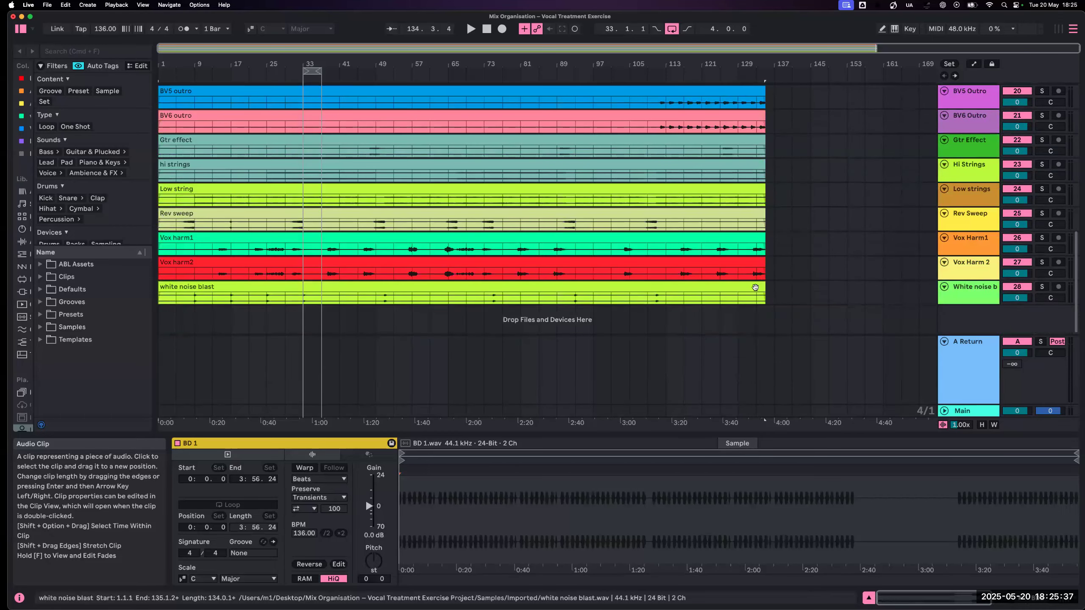
left_click(755, 288, "shift")
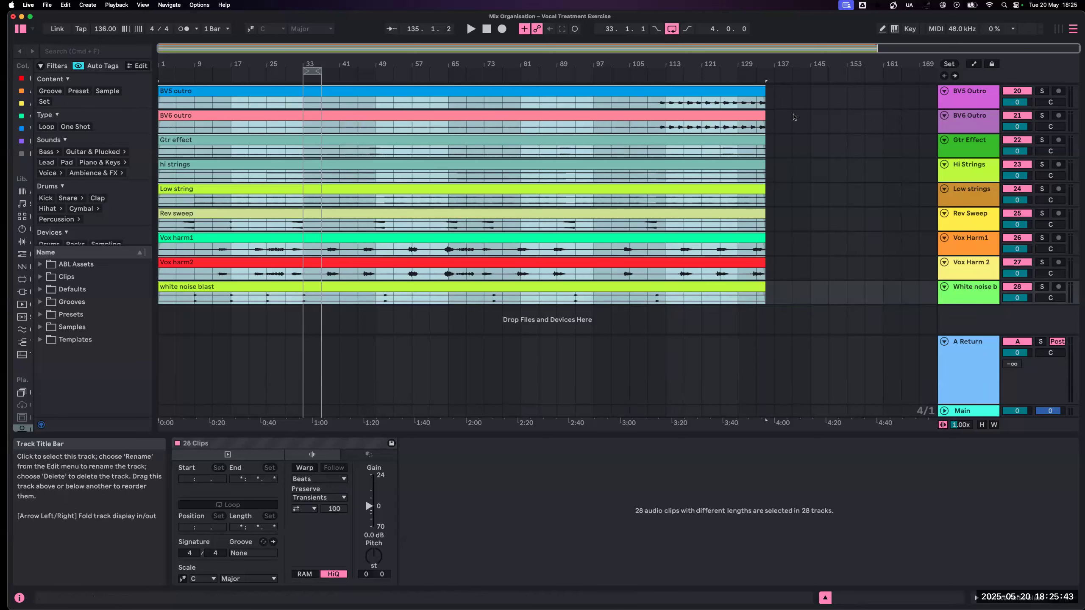
left_click_drag(766, 95, 883, 91)
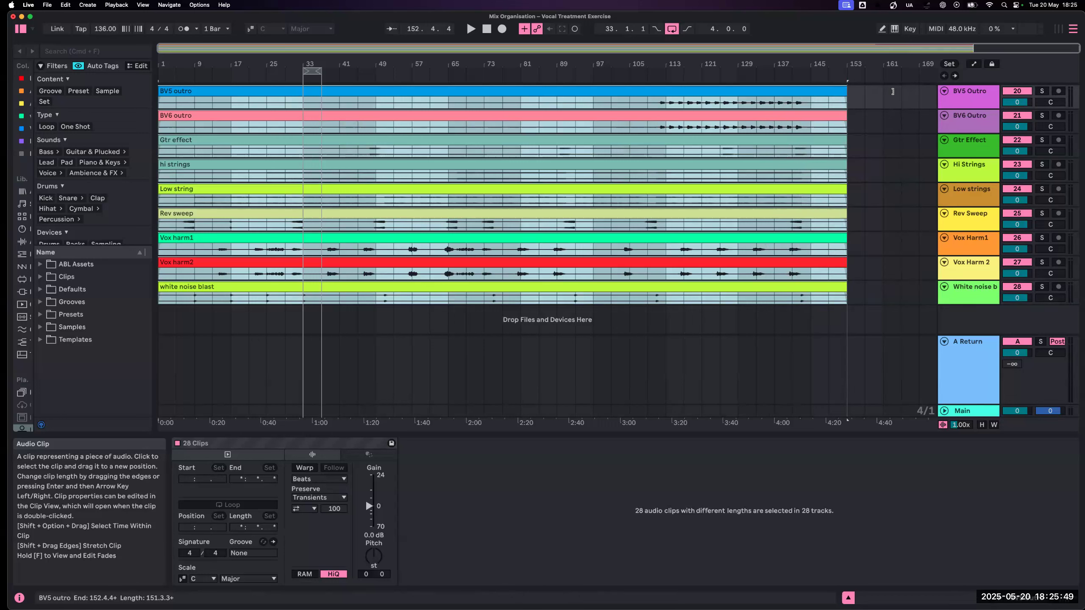
left_click(890, 96)
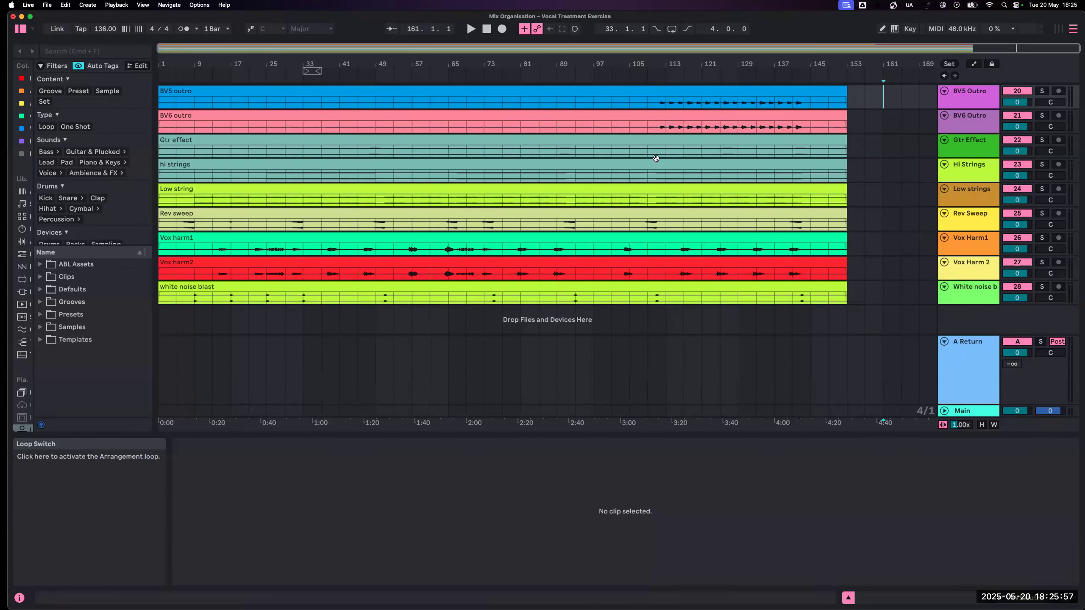
- Extend the end of the BD 1 clip to about bar 152, in line with the other clips
scroll(660, 305, "up", 10)
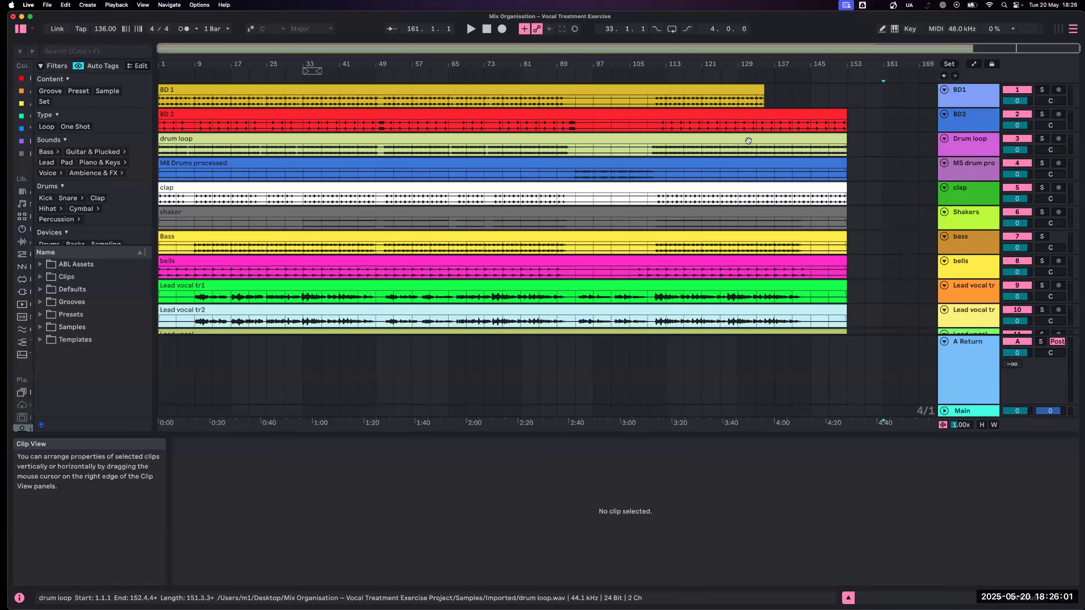
left_click(760, 90)
left_click_drag(774, 90, 855, 90)
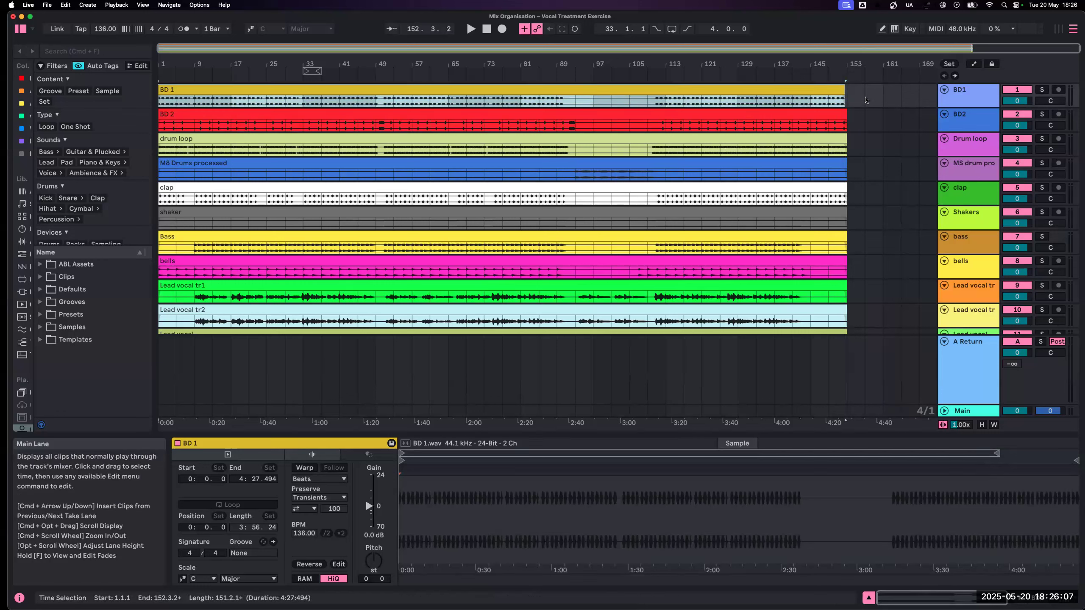
- Go through the tracks from BD1 down to White noise blast, examining their names, order and instrument types
left_click(958, 96)
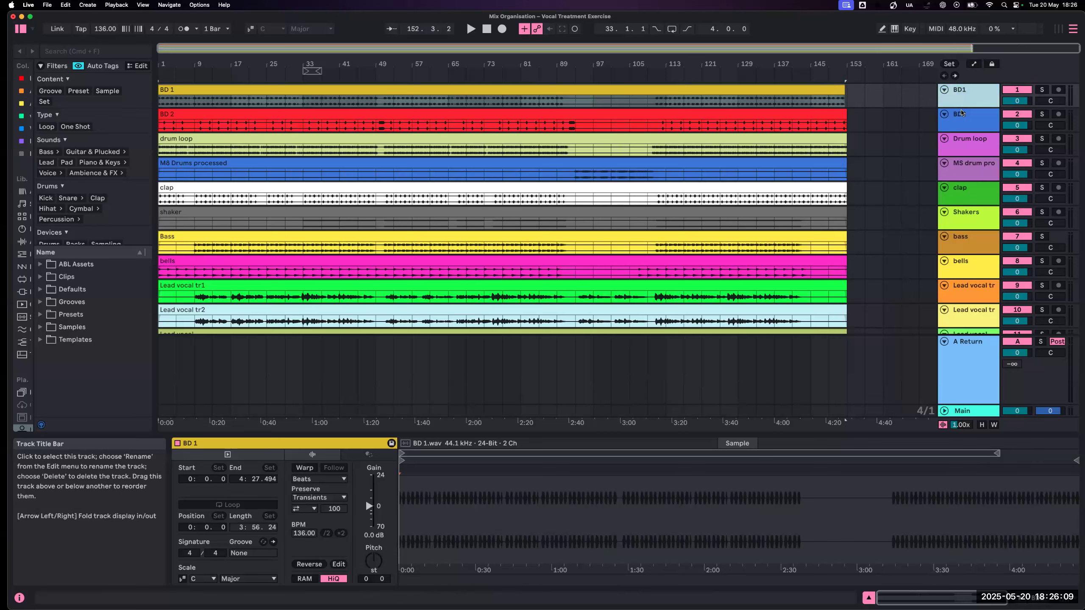
left_click(960, 112)
left_click(963, 148)
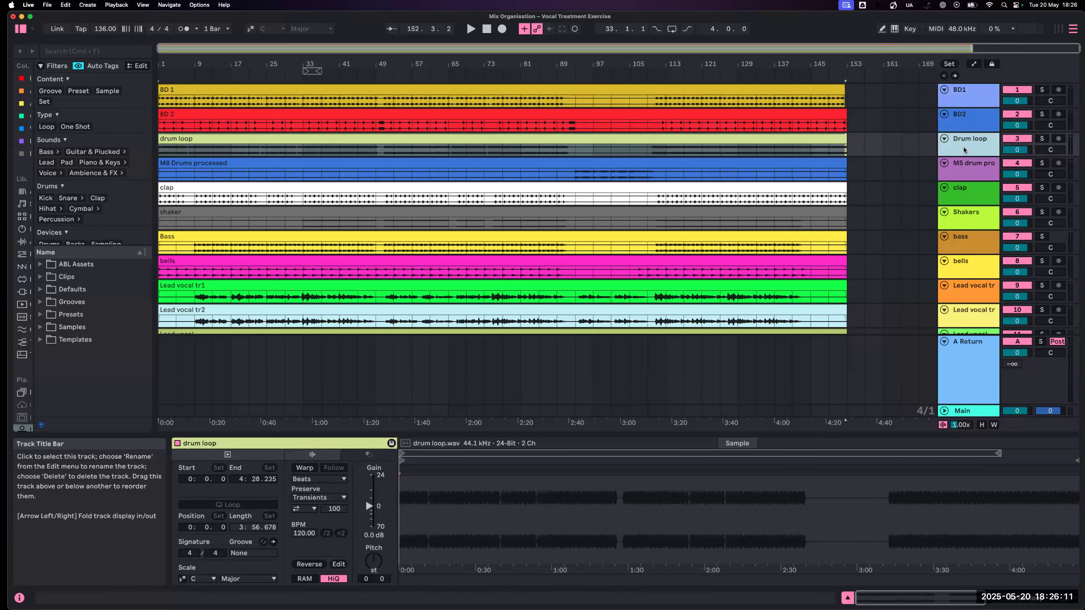
left_click(963, 169)
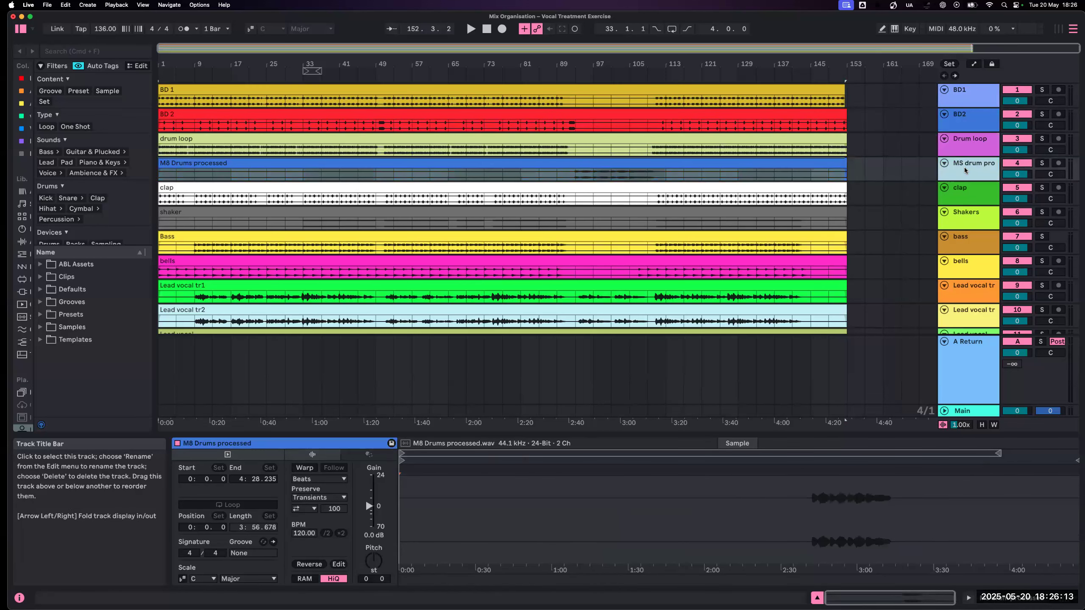
left_click(965, 219)
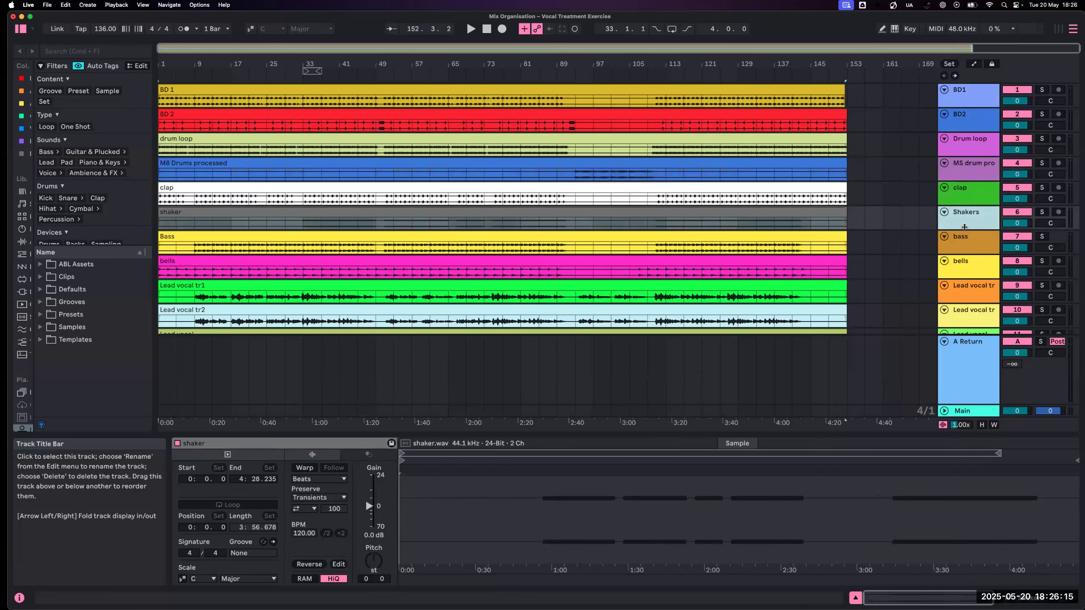
left_click(967, 245)
left_click(966, 267)
scroll(965, 265, "down", 5)
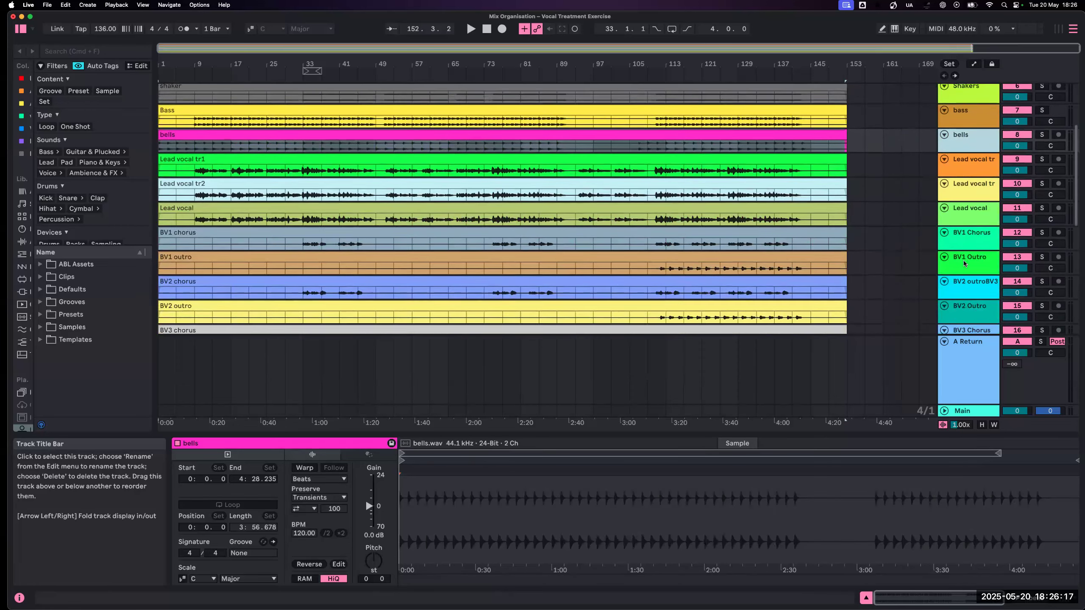
scroll(964, 264, "down", 5)
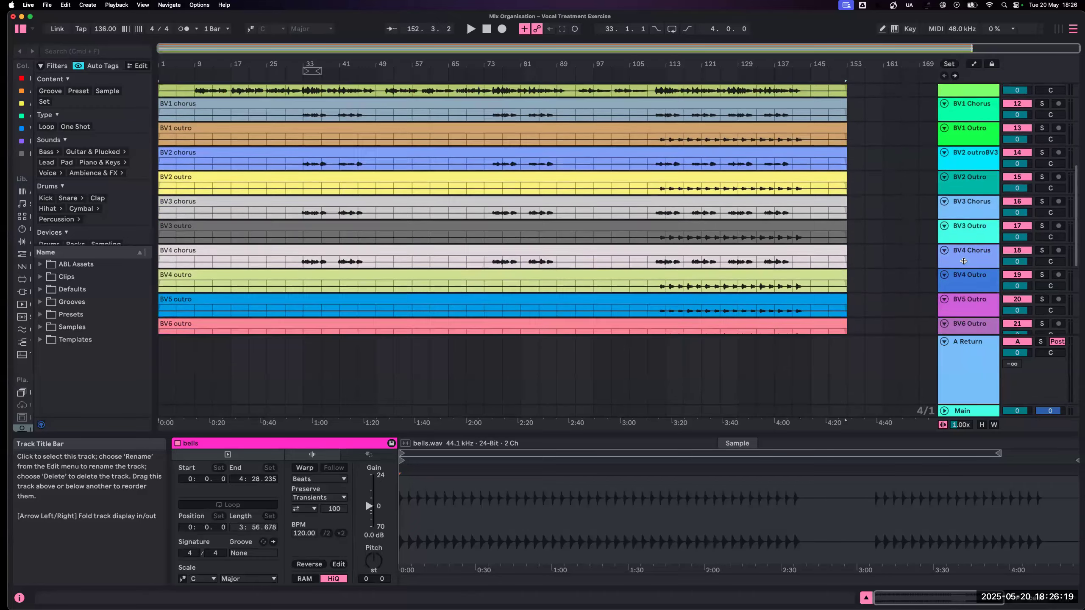
scroll(964, 264, "down", 5)
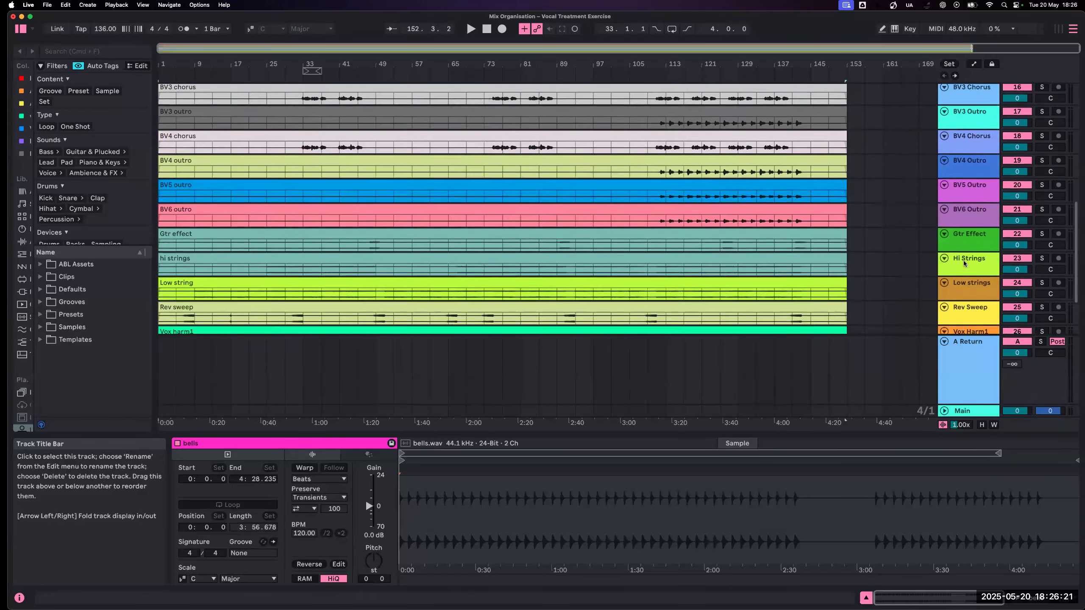
scroll(963, 264, "down", 3)
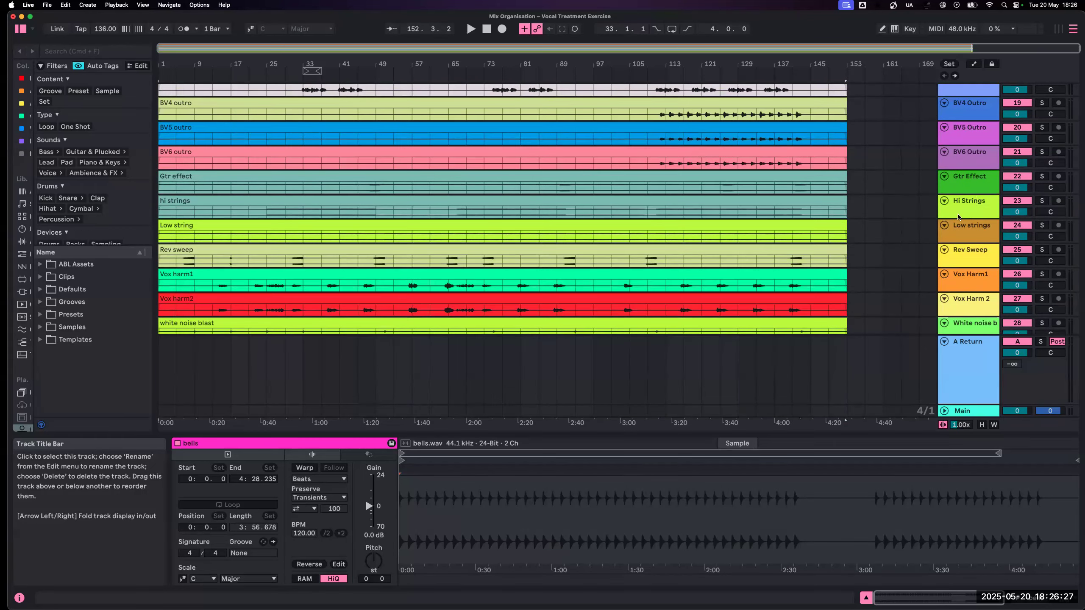
- Move the bells track above the bass track, directly below Shakers
scroll(958, 217, "up", 12)
scroll(966, 212, "up", 5)
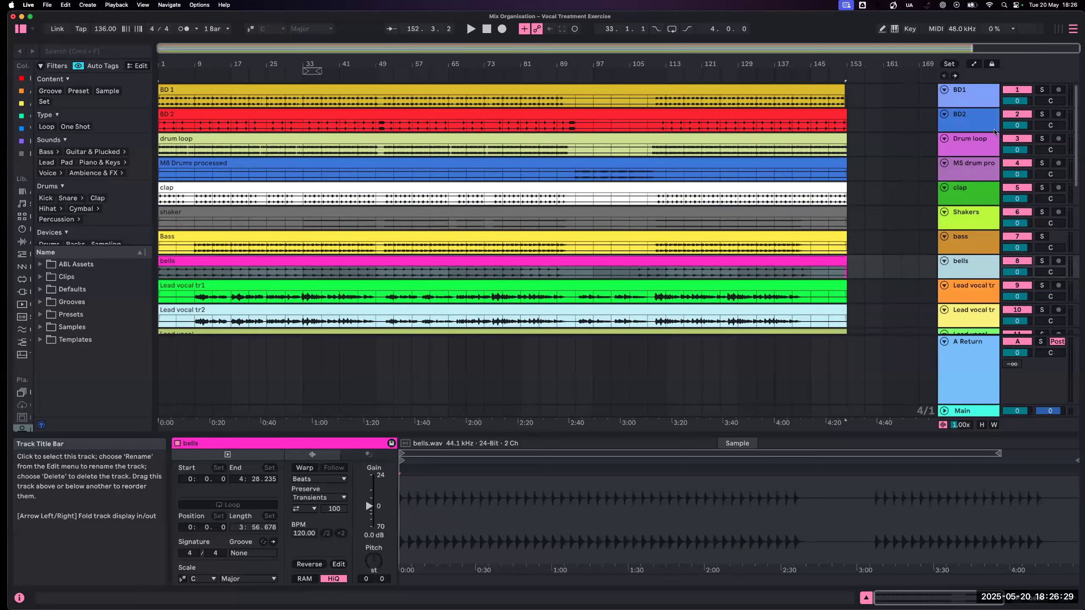
left_click_drag(966, 269, 961, 236)
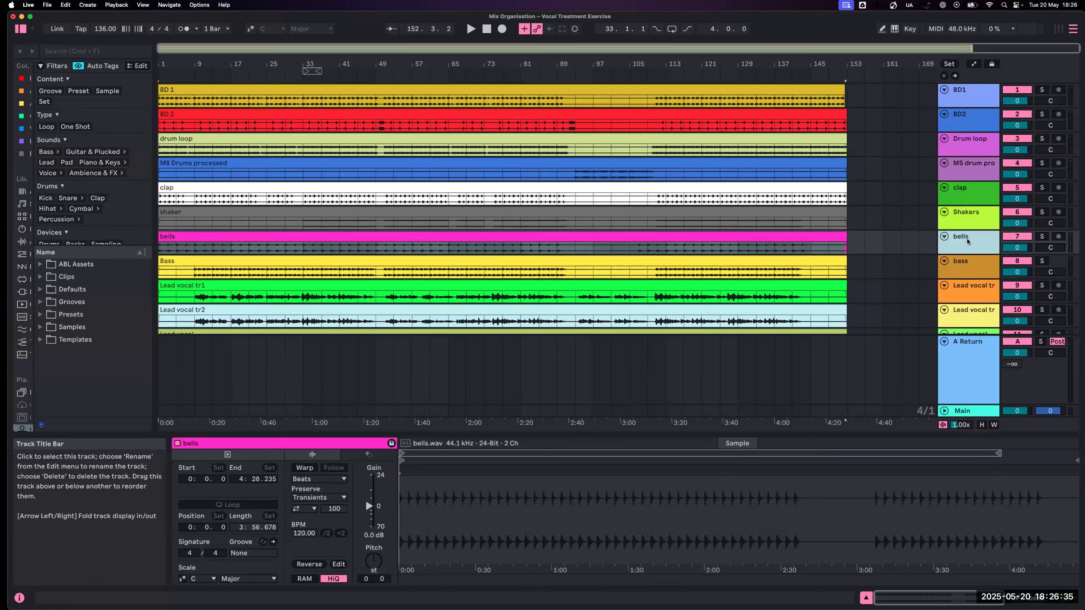
- Colour the seven drum and percussion tracks from BD1 through bells red
left_click(967, 99, "shift")
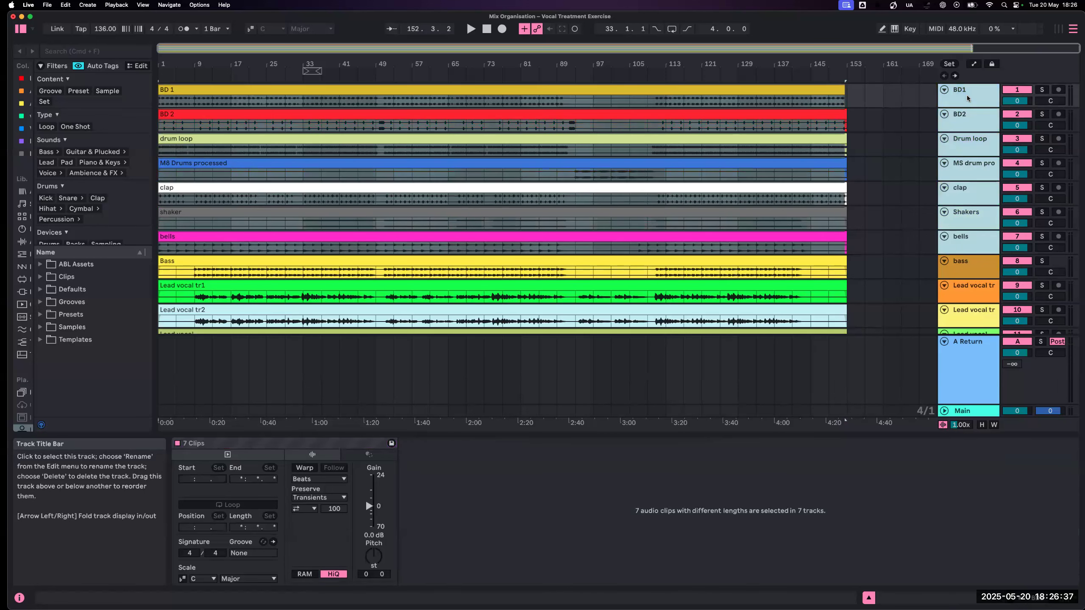
right_click(967, 99)
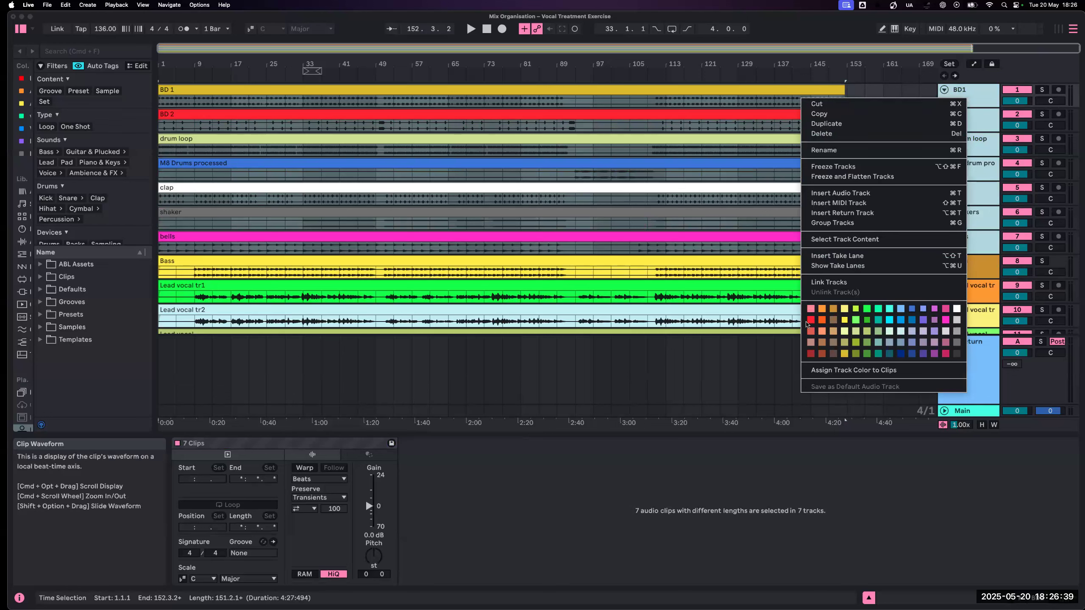
left_click(809, 320)
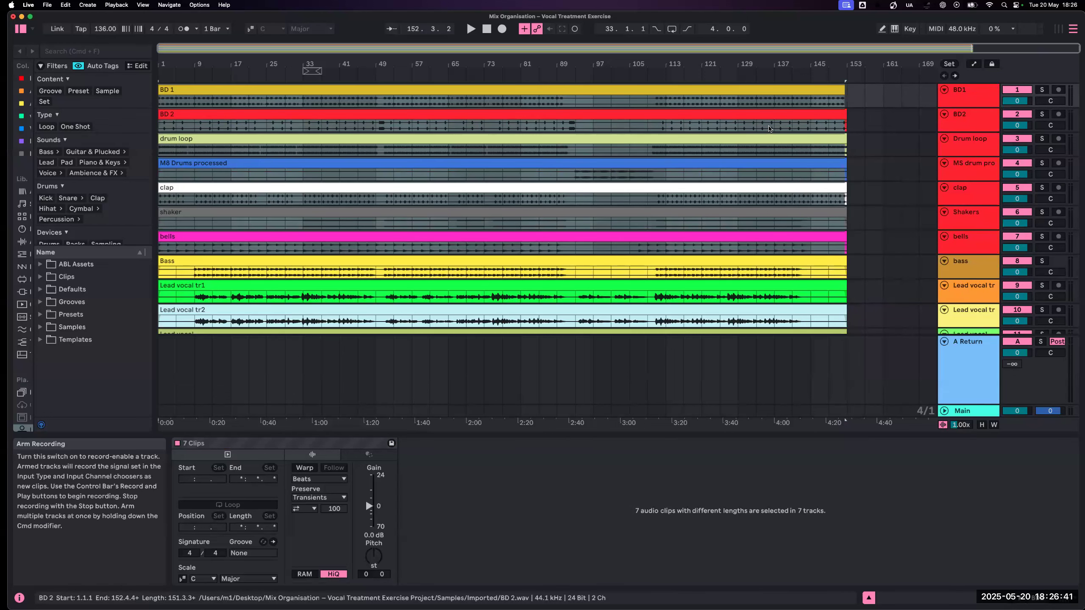
left_click(883, 139)
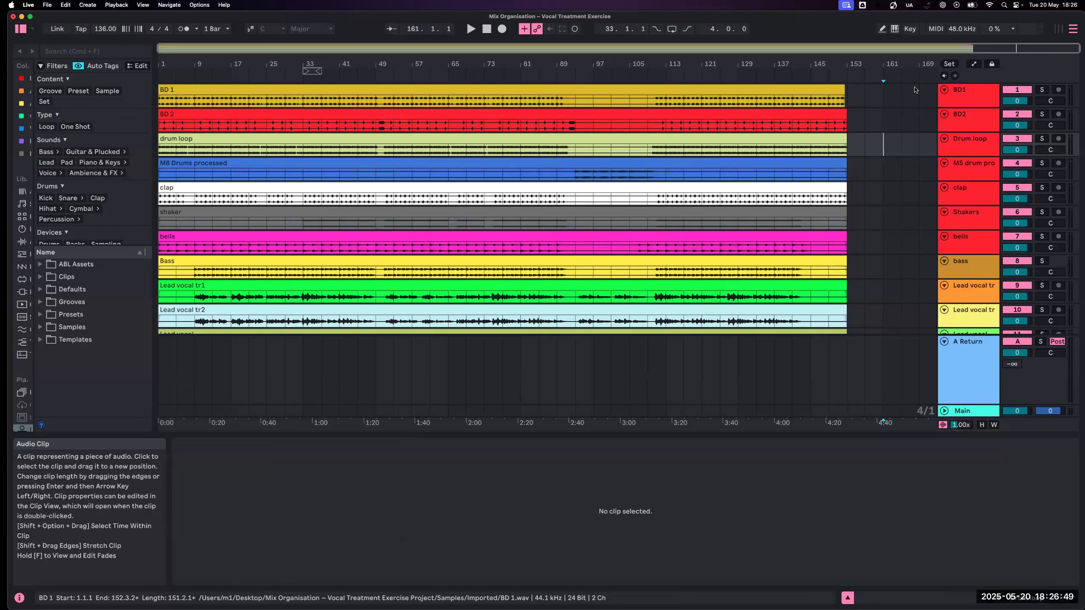
- Assign the red track colour to the clips on the seven tracks from BD1 through bells
left_click(960, 96)
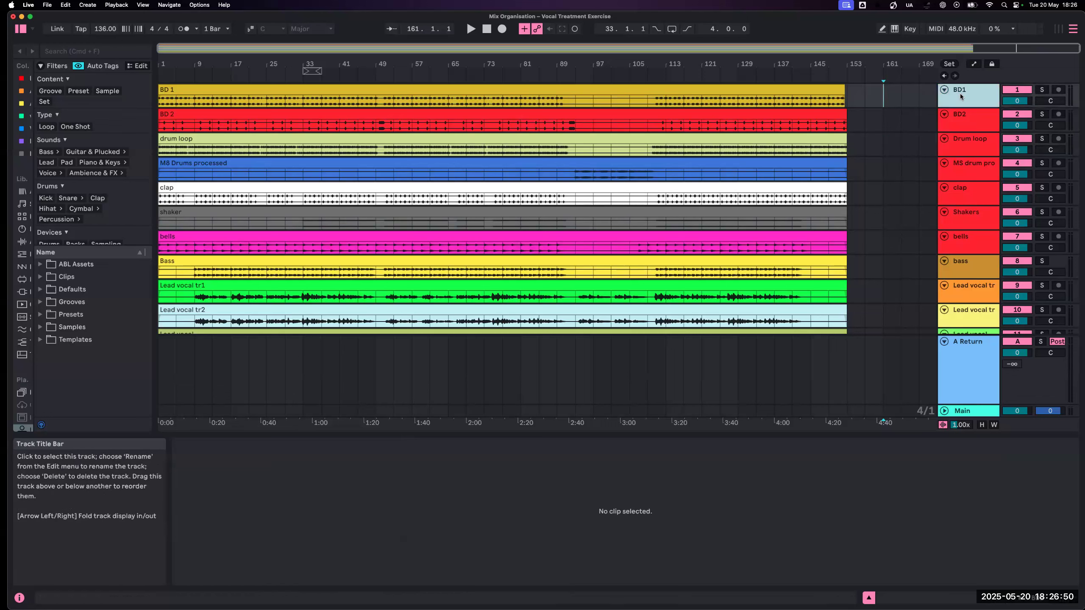
left_click(966, 239, "shift")
right_click(966, 238)
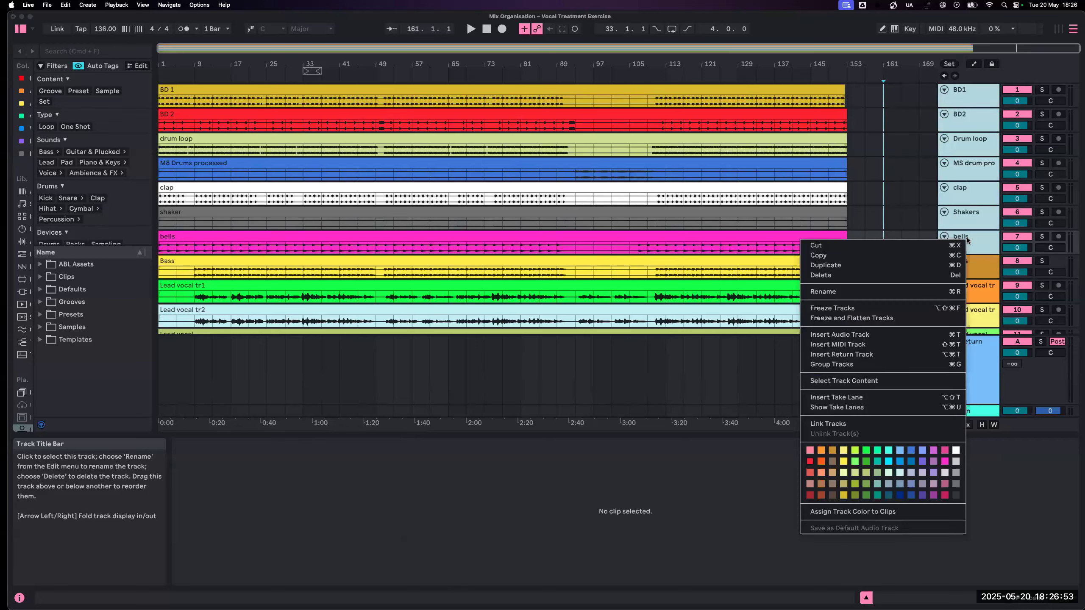
left_click(850, 512)
scroll(815, 283, "down", 1)
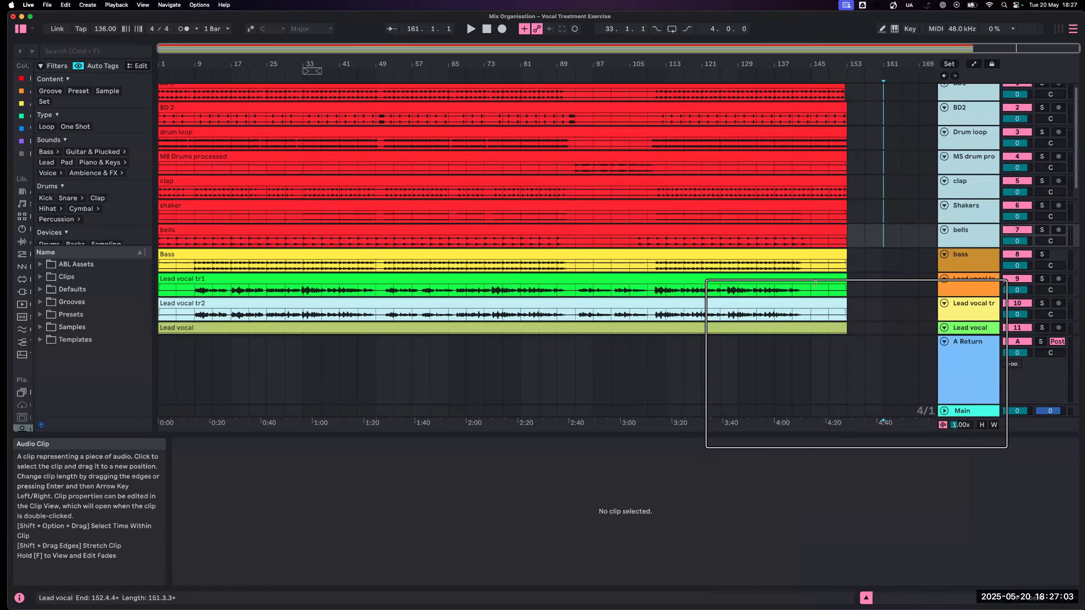
left_click(973, 109)
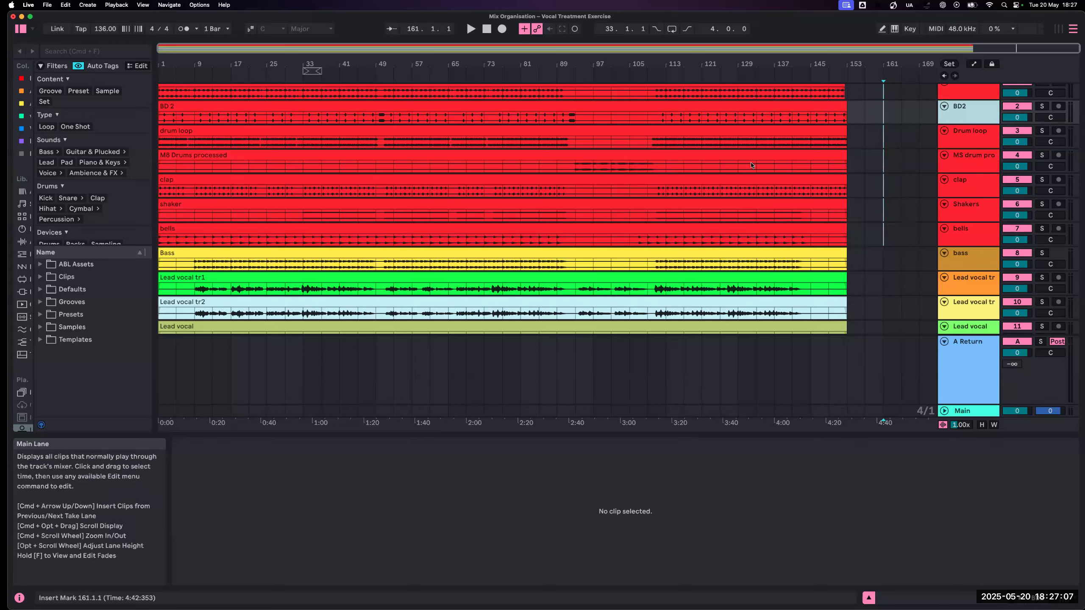
scroll(751, 166, "up", 1)
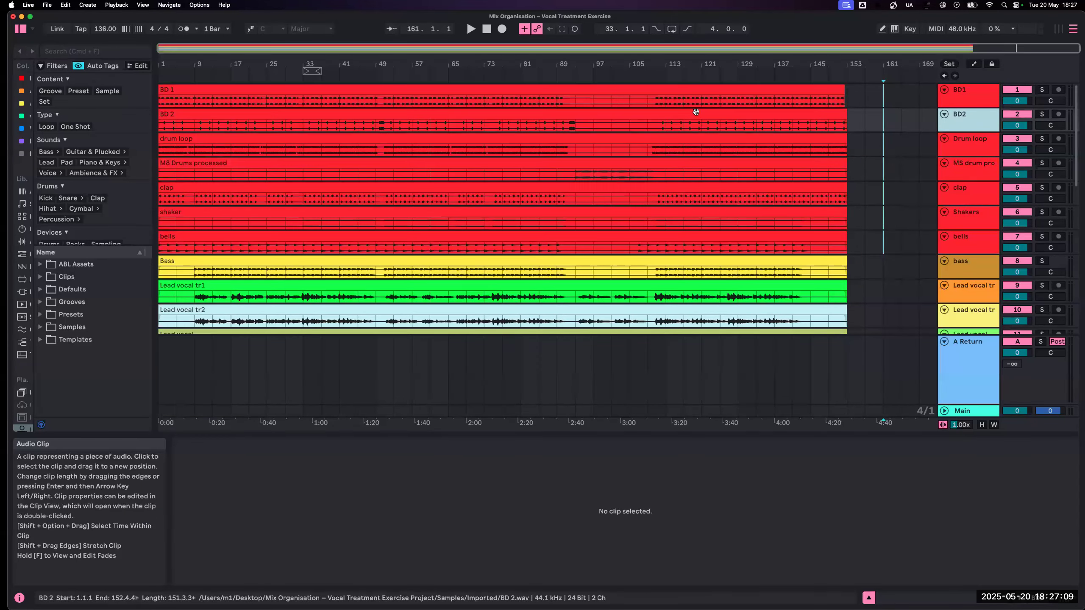
scroll(696, 112, "down", 4)
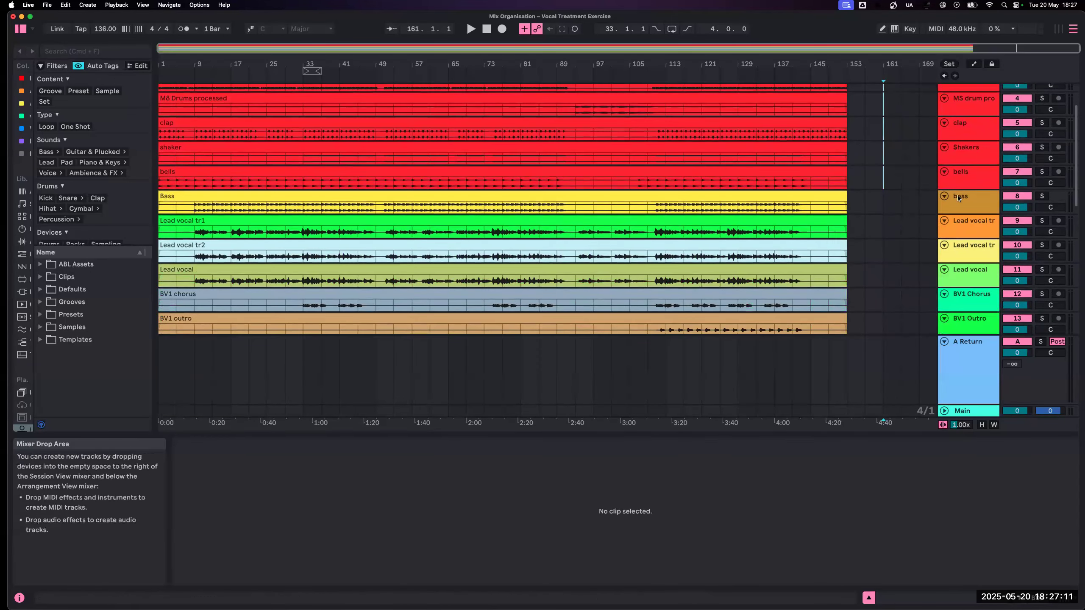
- Colour the bass track Forest green and assign that track colour to its clip
right_click(958, 197)
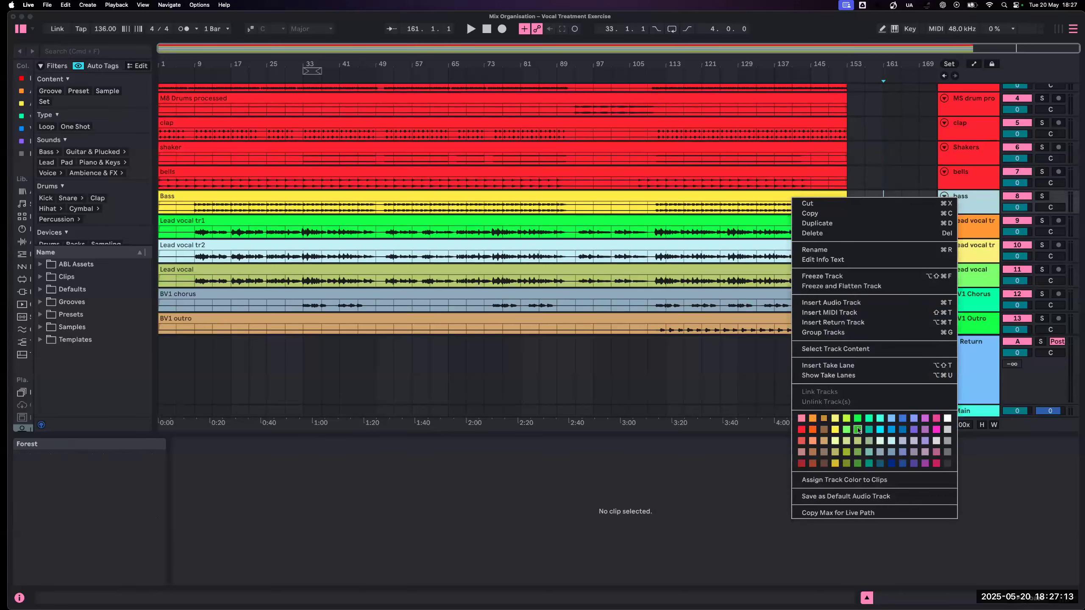
left_click(859, 427)
right_click(966, 210)
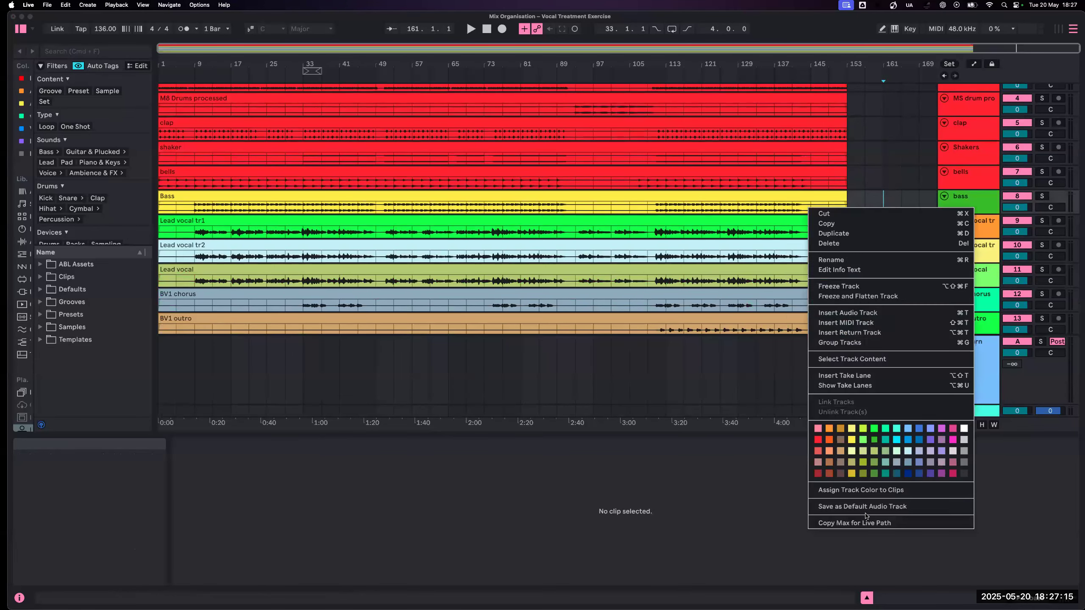
left_click(860, 490)
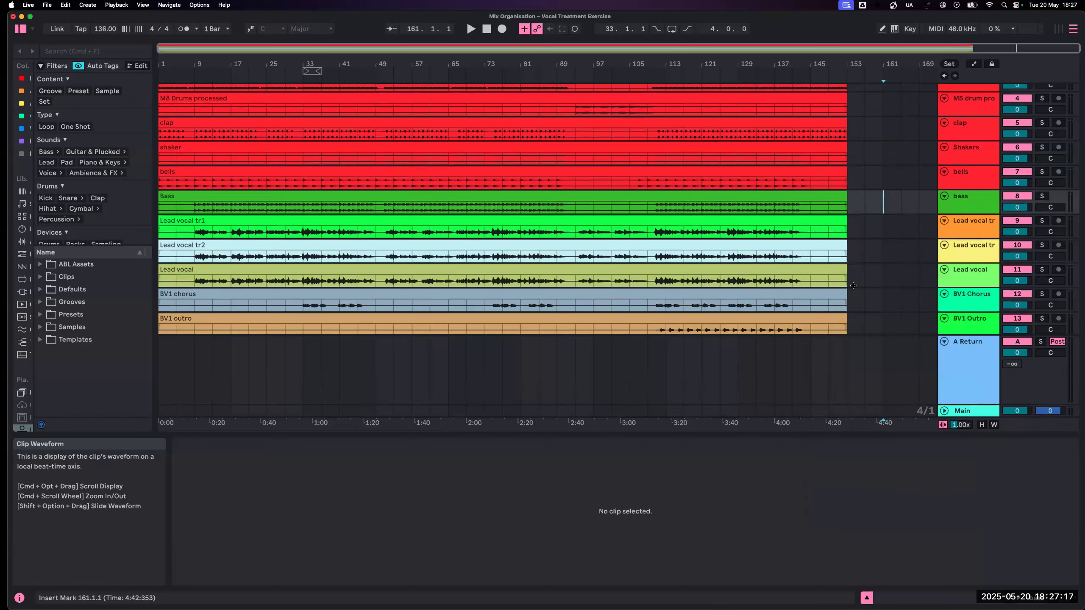
- Colour the first lead vocal track, directly below bass, Flamingo pink
left_click(969, 225)
scroll(970, 228, "down", 2)
scroll(970, 229, "down", 3)
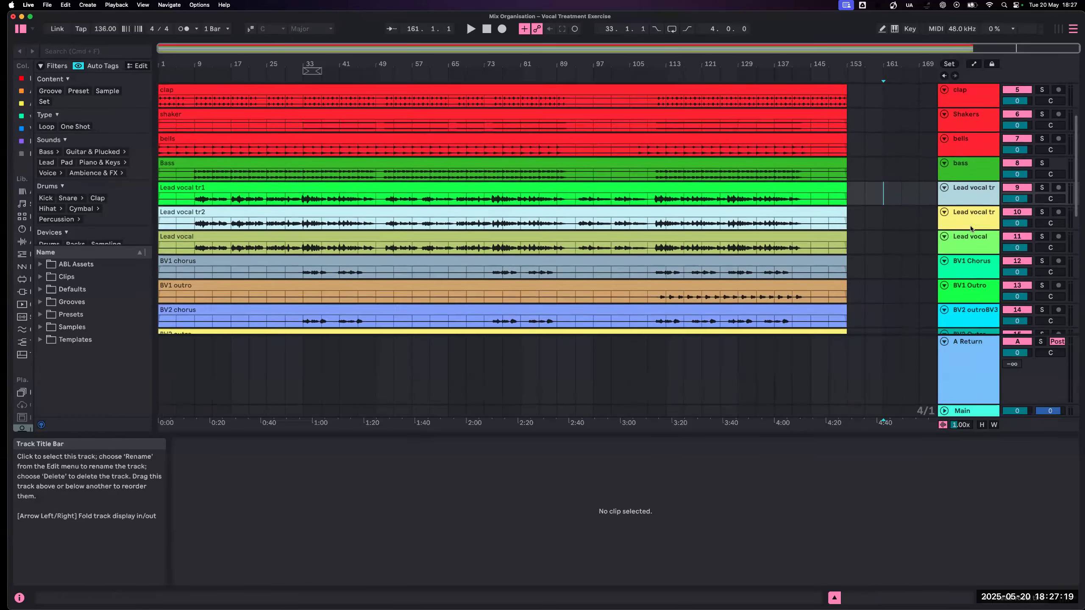
scroll(971, 206, "up", 2)
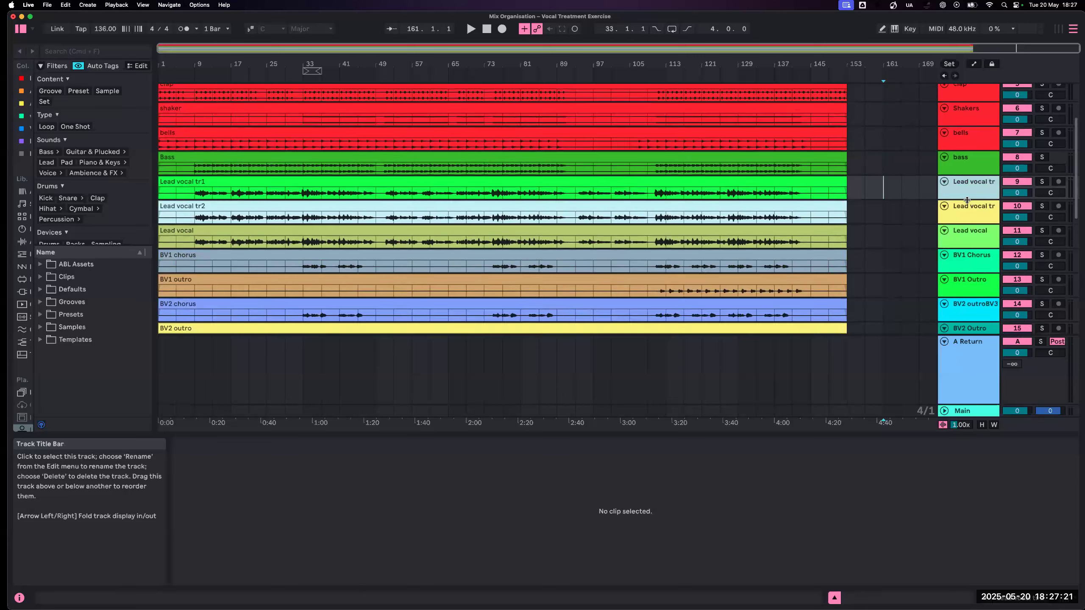
right_click(968, 204)
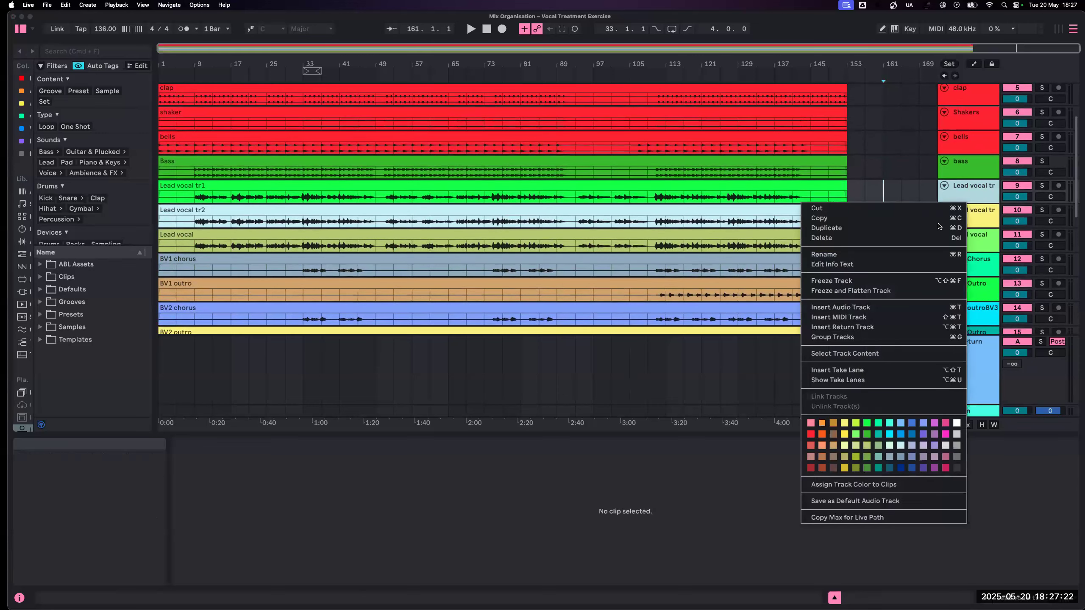
left_click(946, 434)
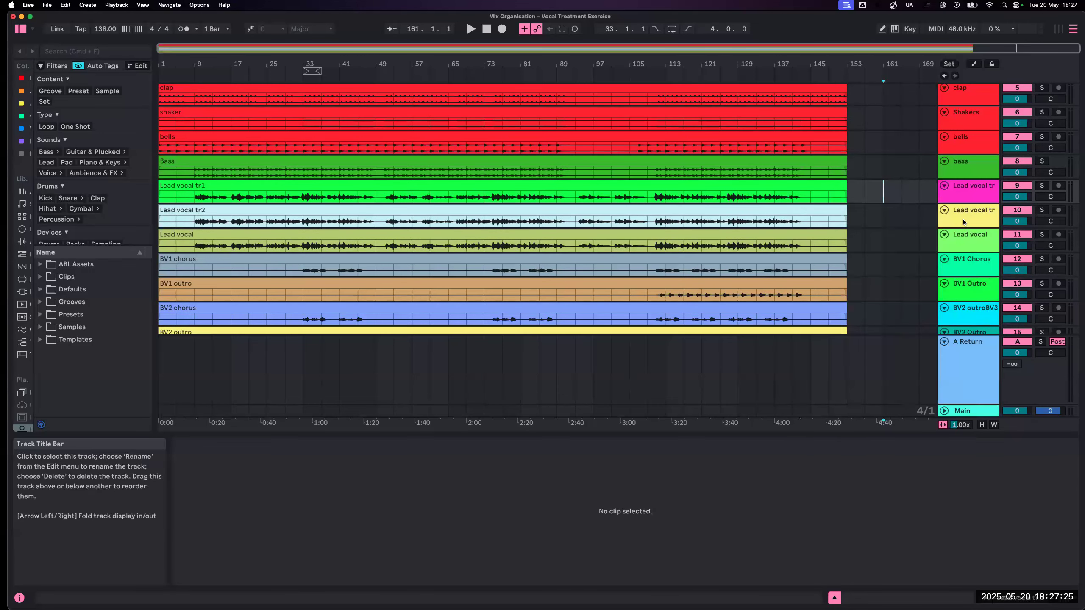
- Give all three lead vocal tracks the Flamingo colour and assign it to their clips
left_click(965, 235, "shift")
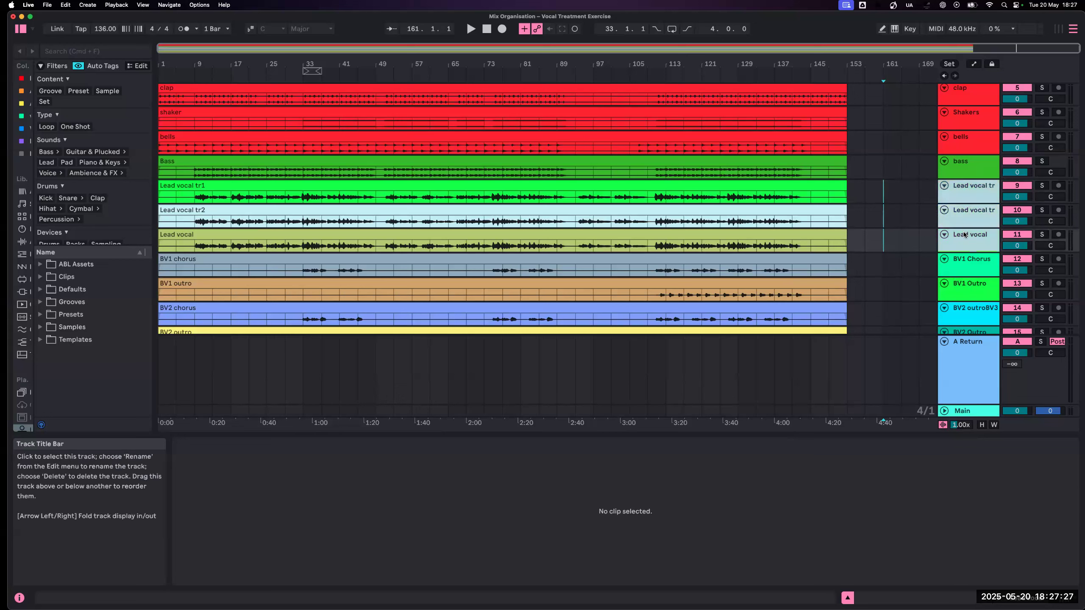
right_click(964, 235)
left_click(943, 457)
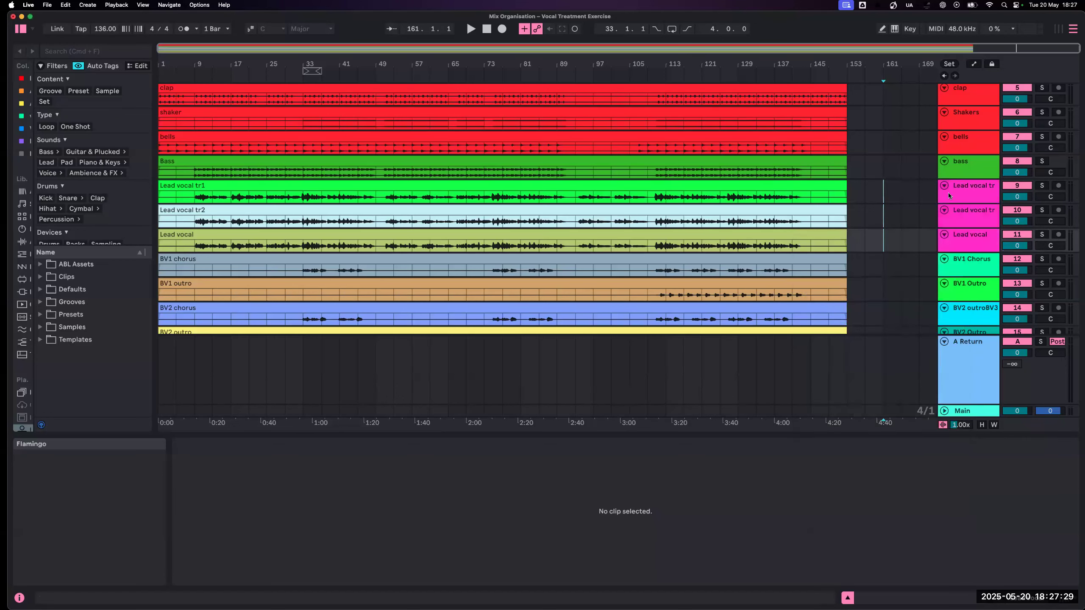
right_click(959, 193)
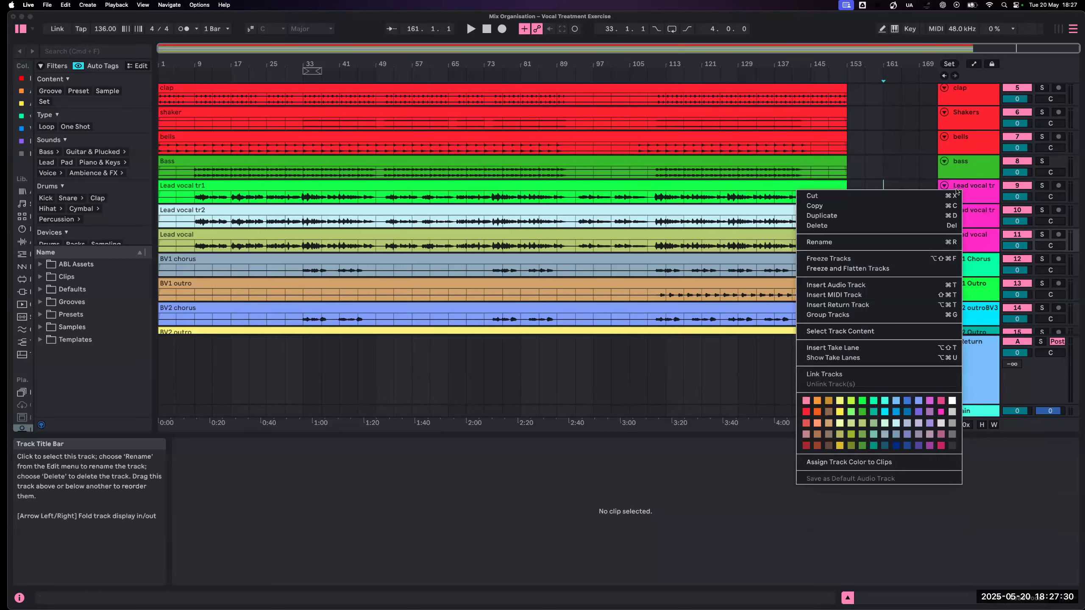
left_click(910, 464)
- Look through the tracks from BV1 Chorus down to White noise blast for instrument and effect tracks placed among the vocals
scroll(961, 291, "down", 1)
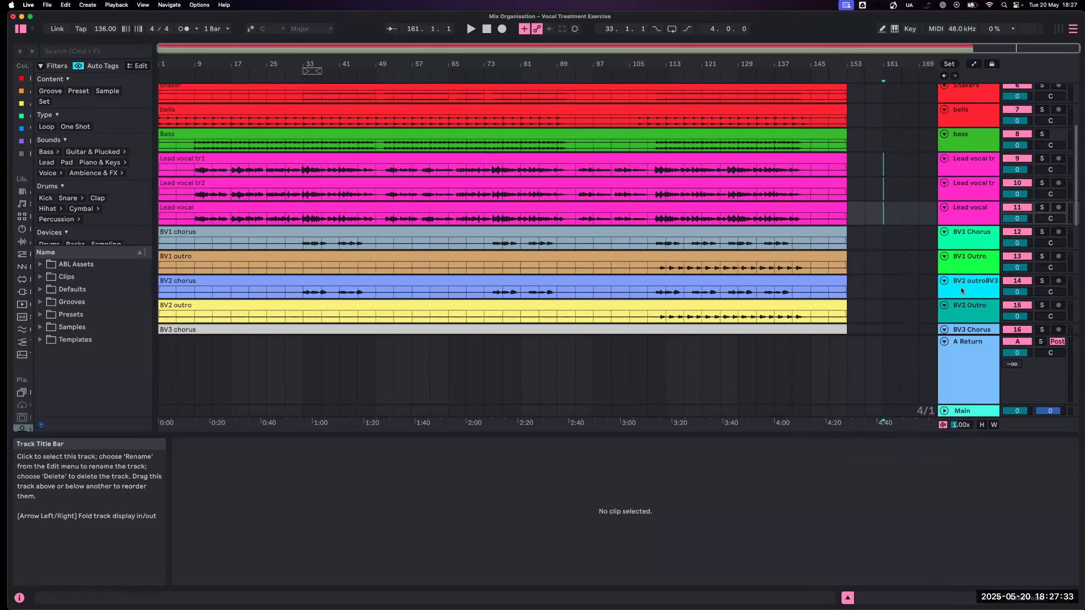
left_click(963, 245)
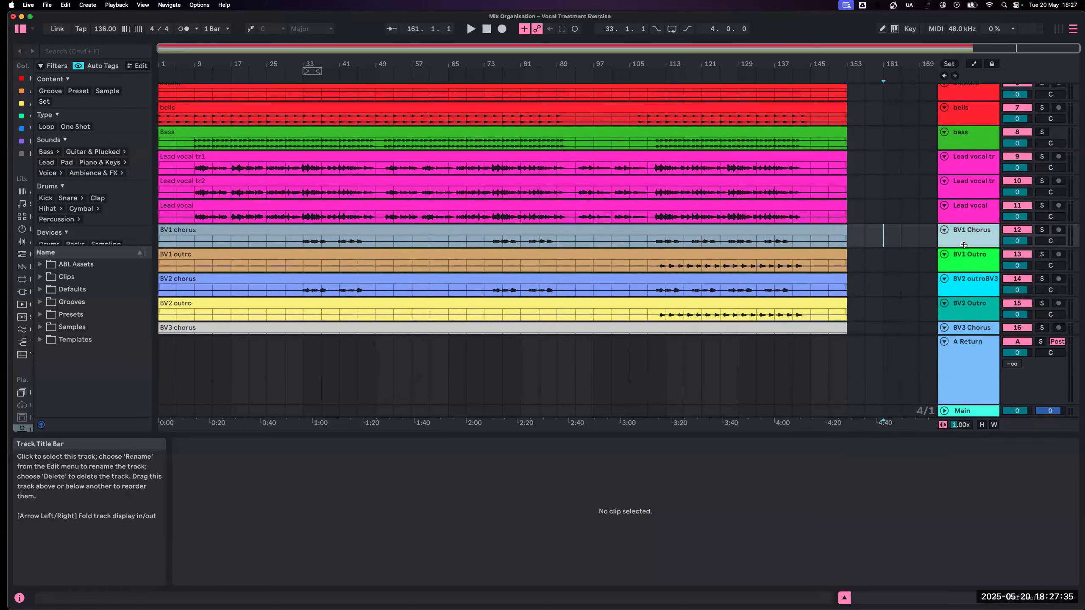
scroll(963, 246, "down", 1)
scroll(964, 245, "down", 3)
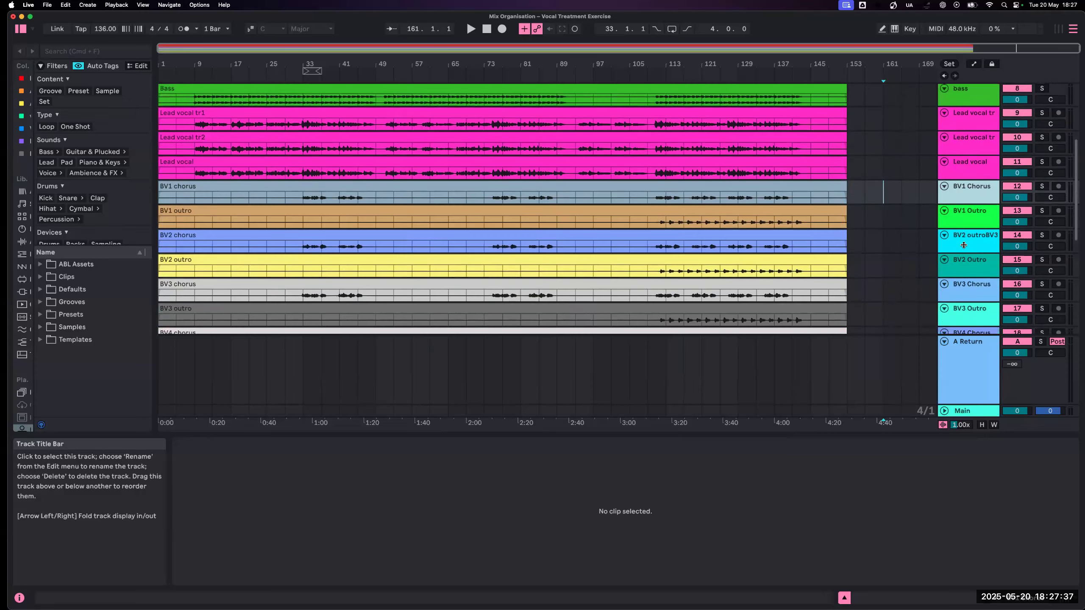
scroll(964, 246, "down", 7)
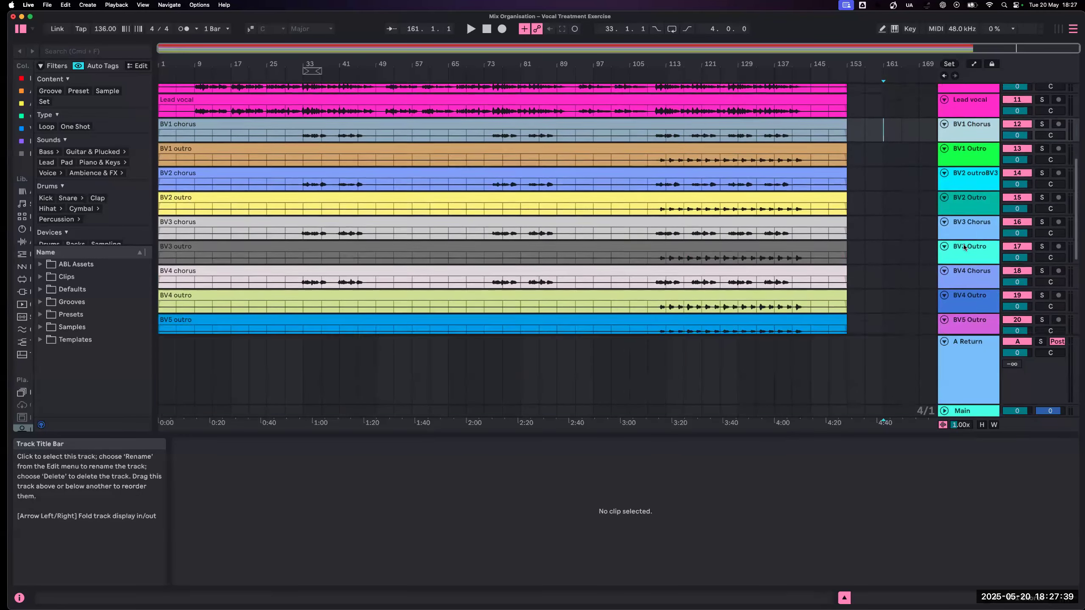
scroll(964, 247, "up", 15)
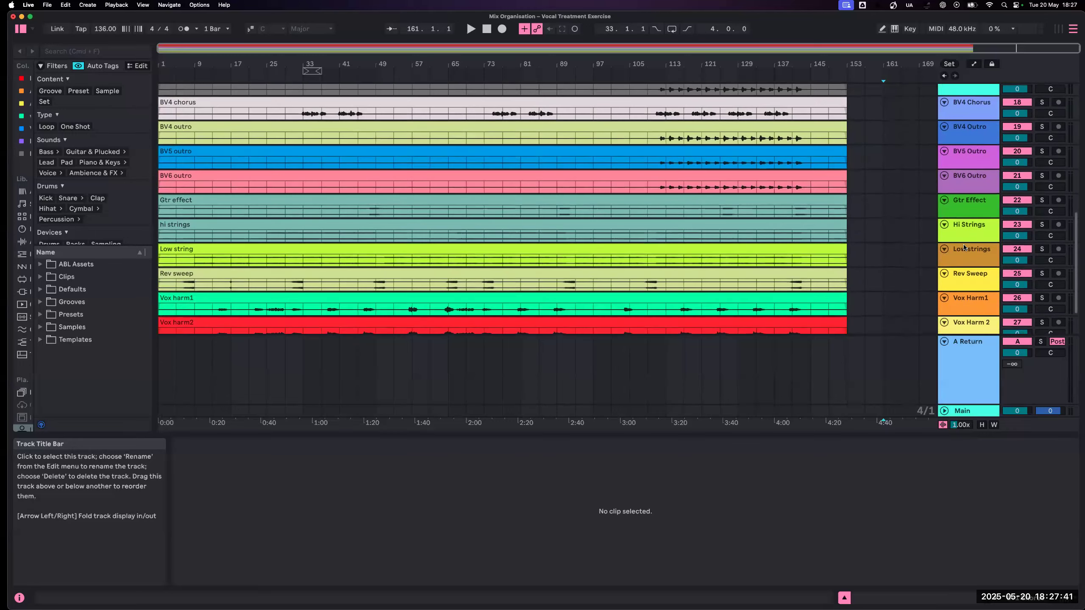
scroll(963, 247, "down", 15)
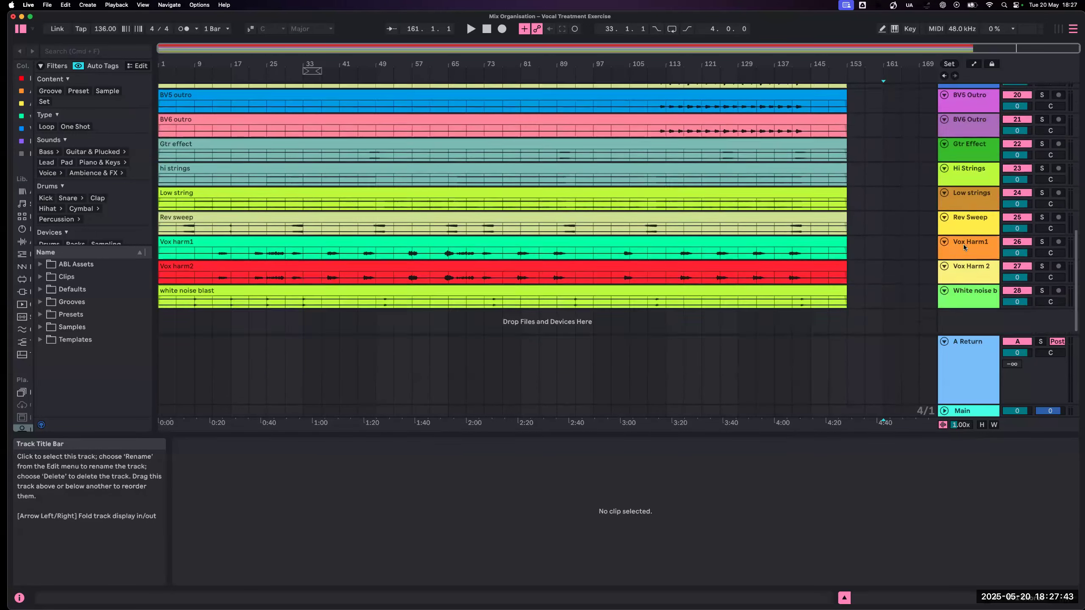
- Move the Gtr Effect, Hi Strings, Low strings and Rev Sweep tracks together to directly below bass, above the lead vocals
scroll(964, 195, "up", 3)
left_click(964, 193)
left_click(962, 216, "shift")
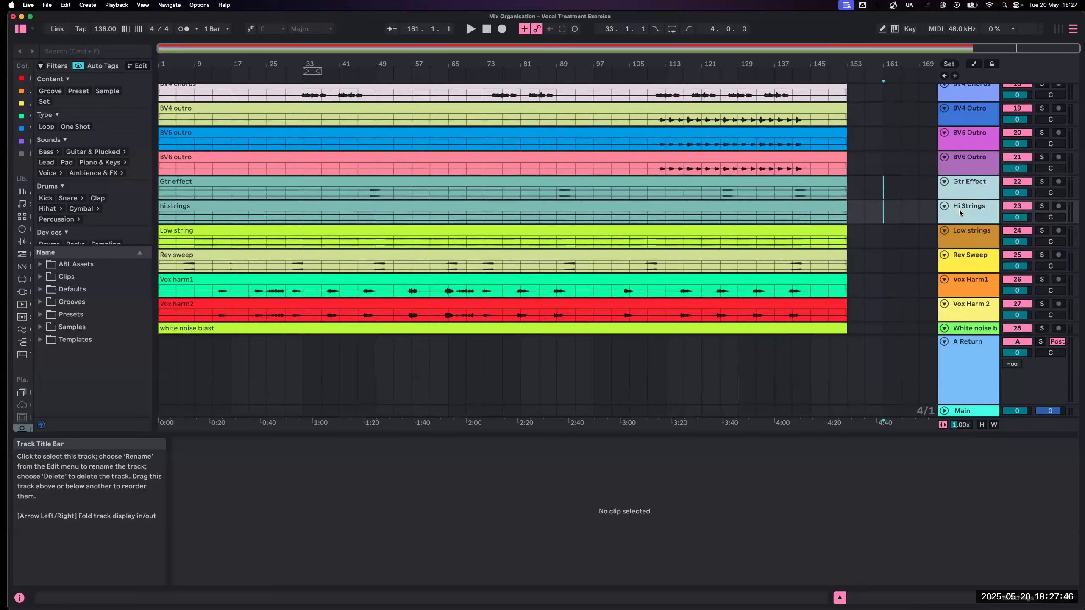
left_click(961, 233, "shift")
left_click(964, 261, "shift")
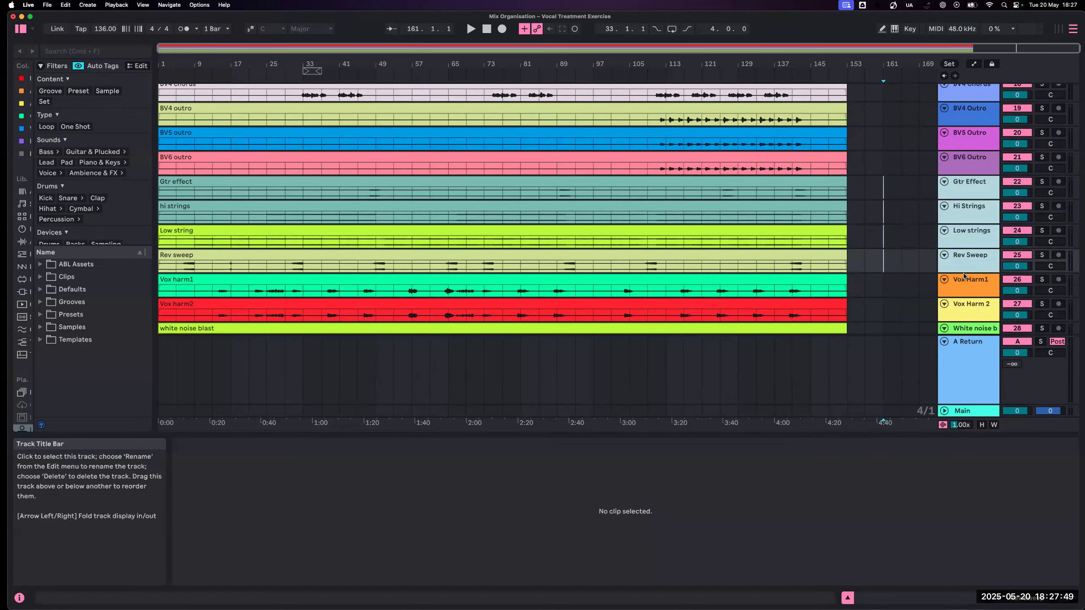
scroll(963, 275, "down", 3)
scroll(964, 275, "up", 7)
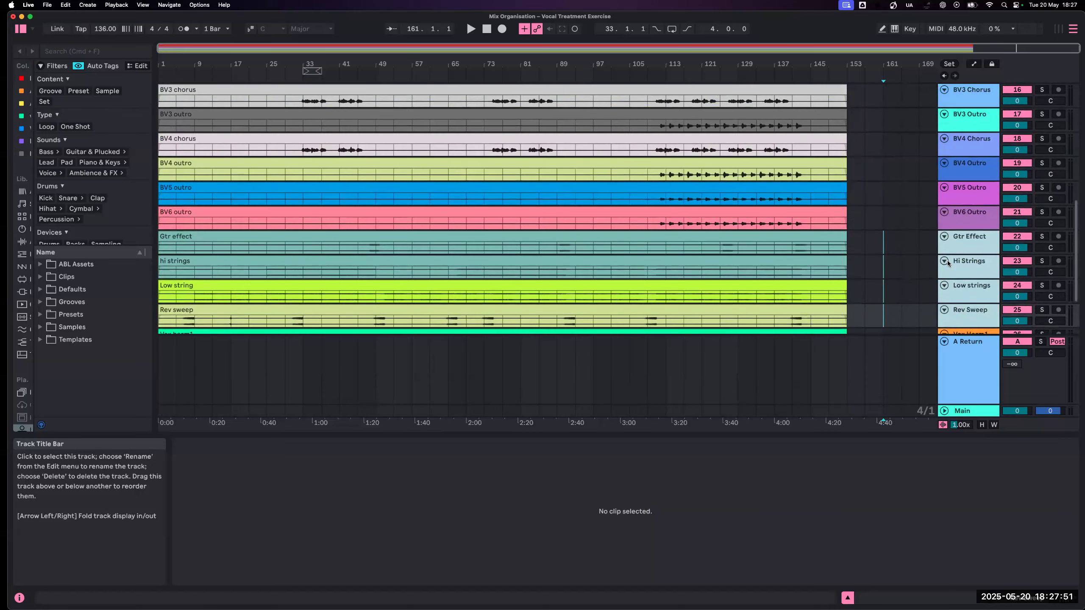
scroll(947, 252, "up", 3)
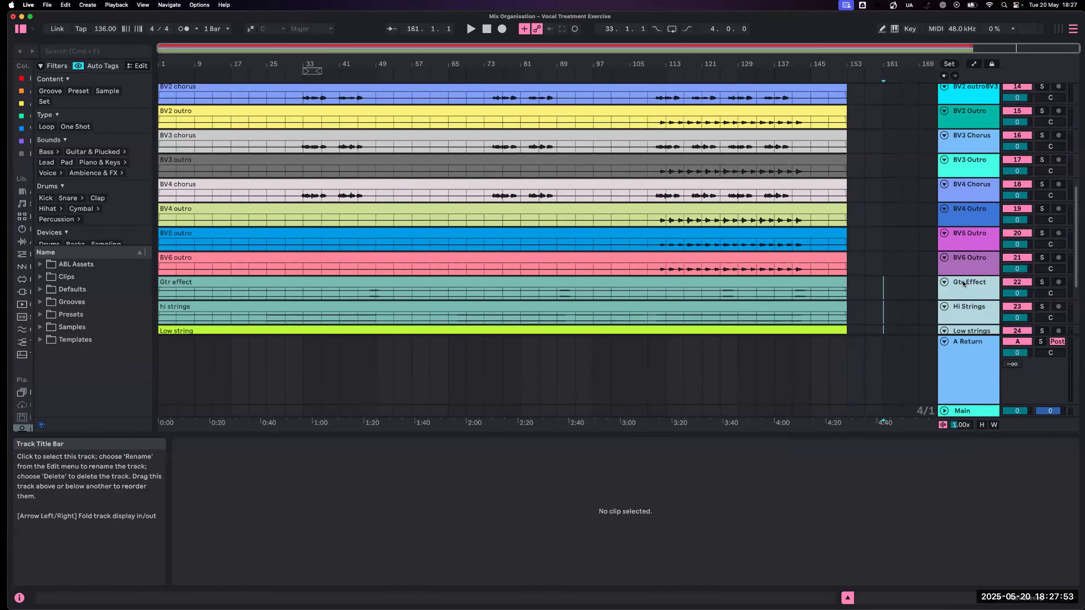
scroll(978, 90, "up", 2)
scroll(978, 89, "up", 6)
left_click_drag(975, 89, 969, 148)
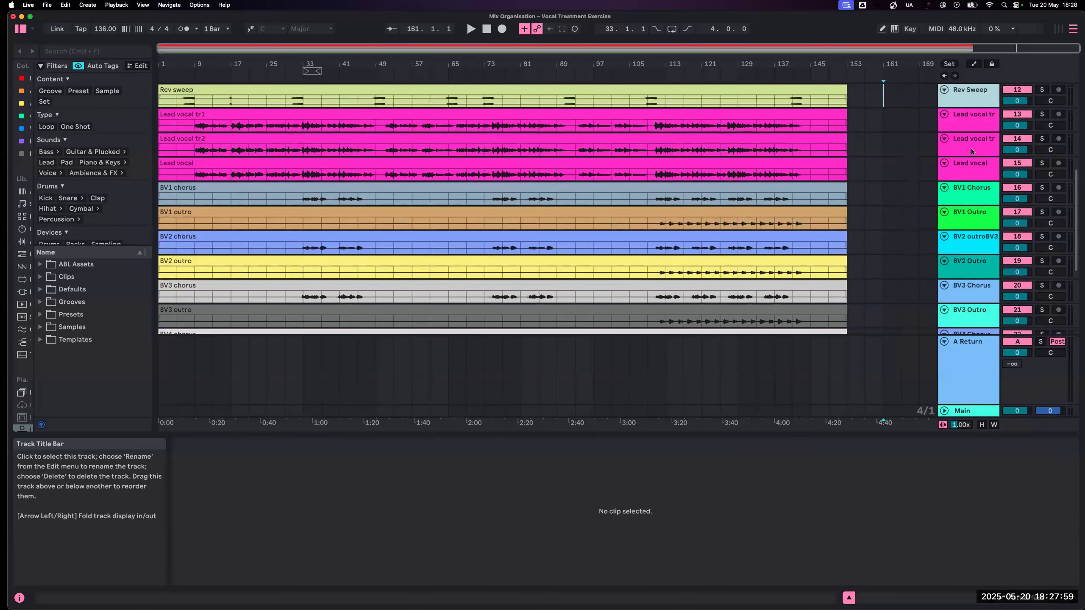
- Move the White noise blast track up between Low strings and Rev Sweep
scroll(971, 153, "down", 10)
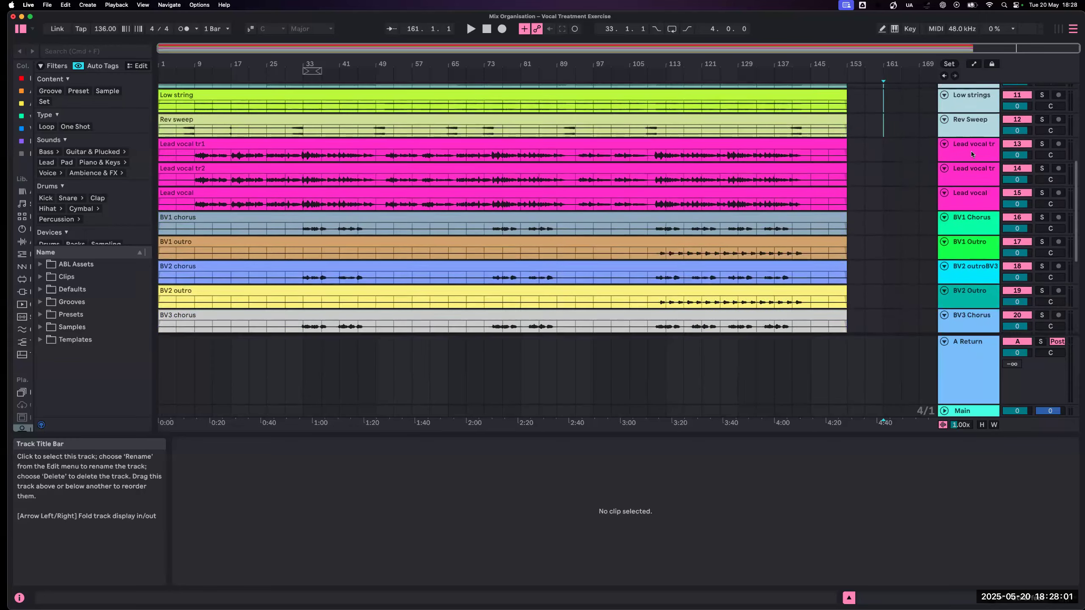
left_click(968, 292)
left_click_drag(980, 168, 971, 131)
- Reorder the instrument tracks below bass so Low strings comes first, followed by Hi Strings and Gtr Effect
scroll(971, 130, "up", 10)
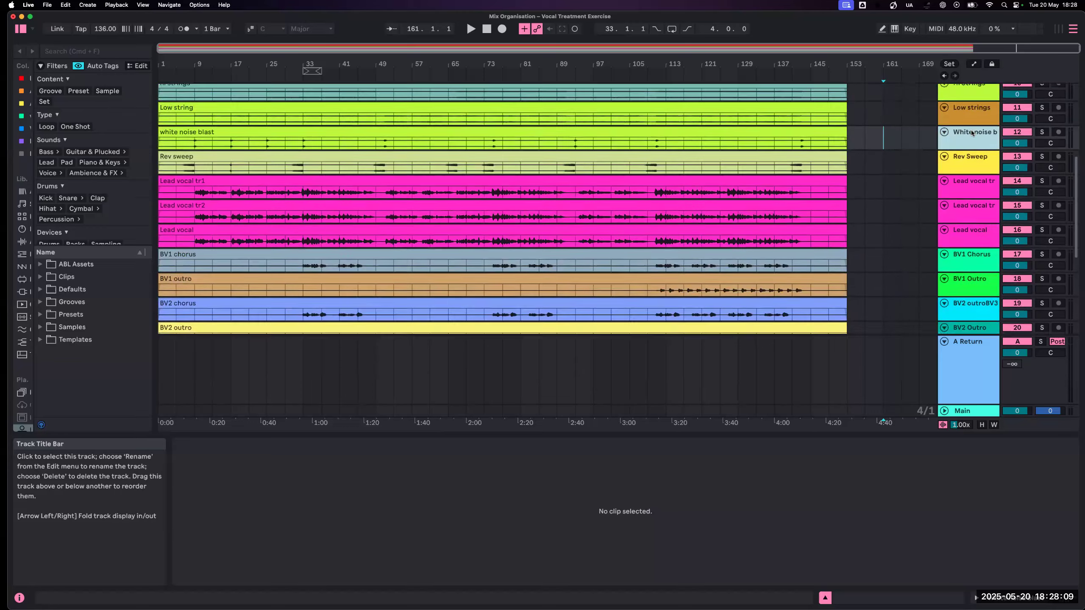
scroll(970, 130, "down", 2)
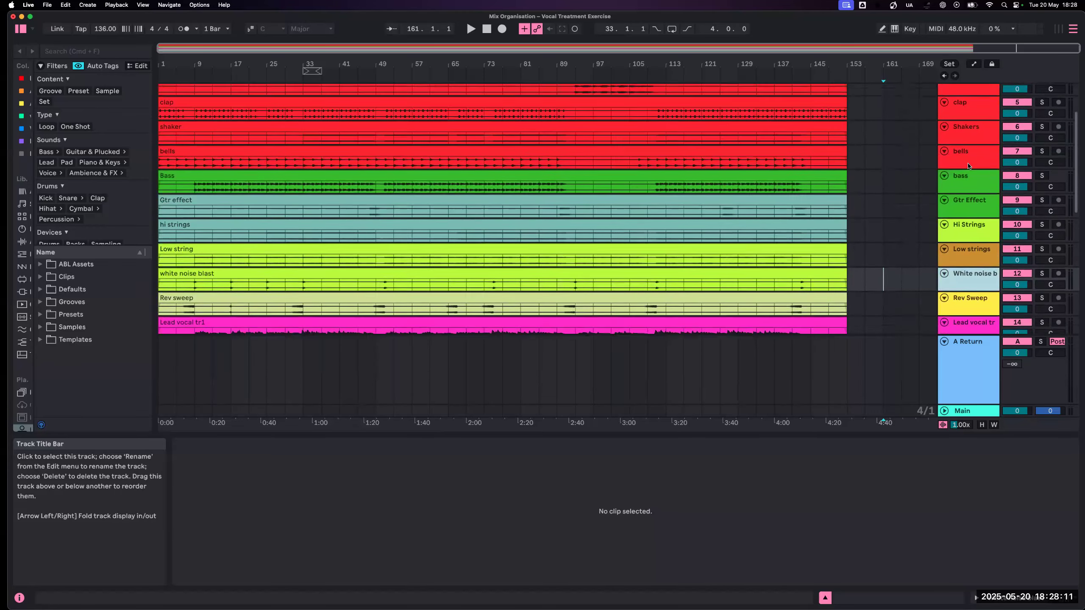
left_click(968, 168)
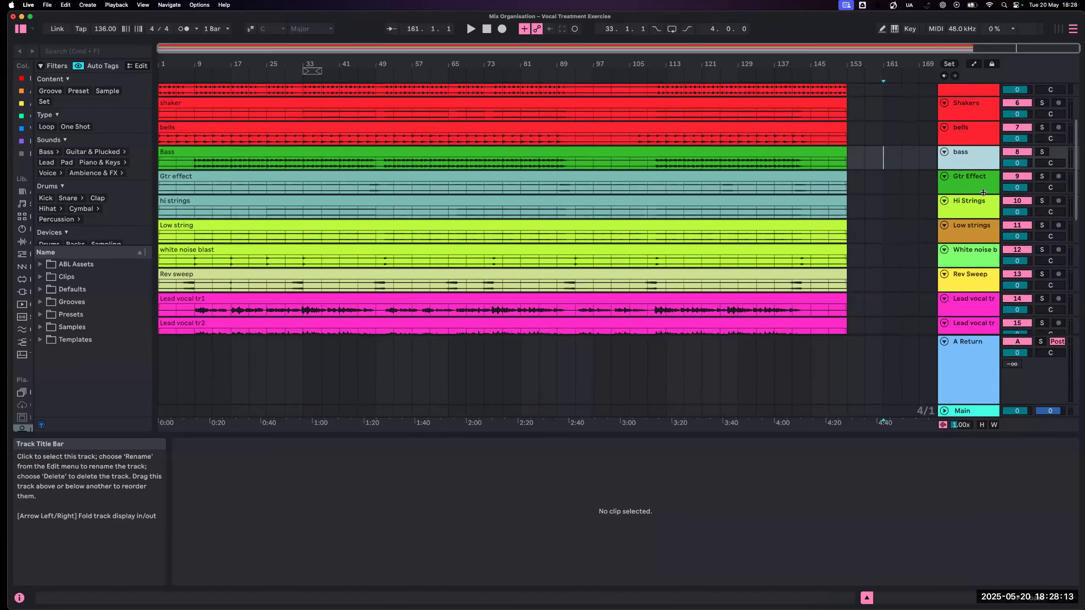
left_click(971, 225)
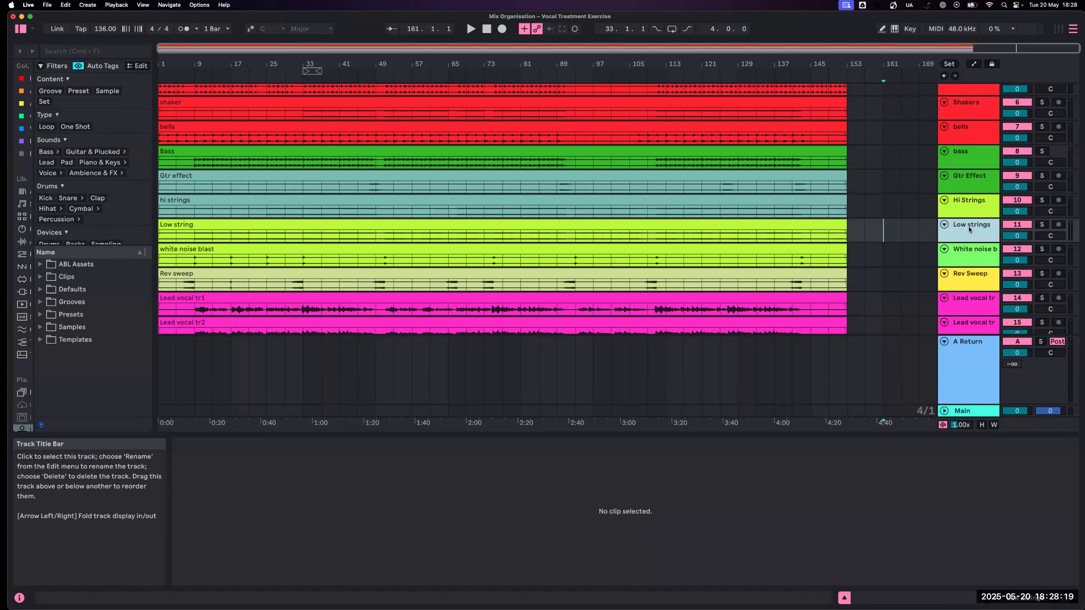
key("super+Up")
key("super+Up")
left_click_drag(970, 230, 970, 201)
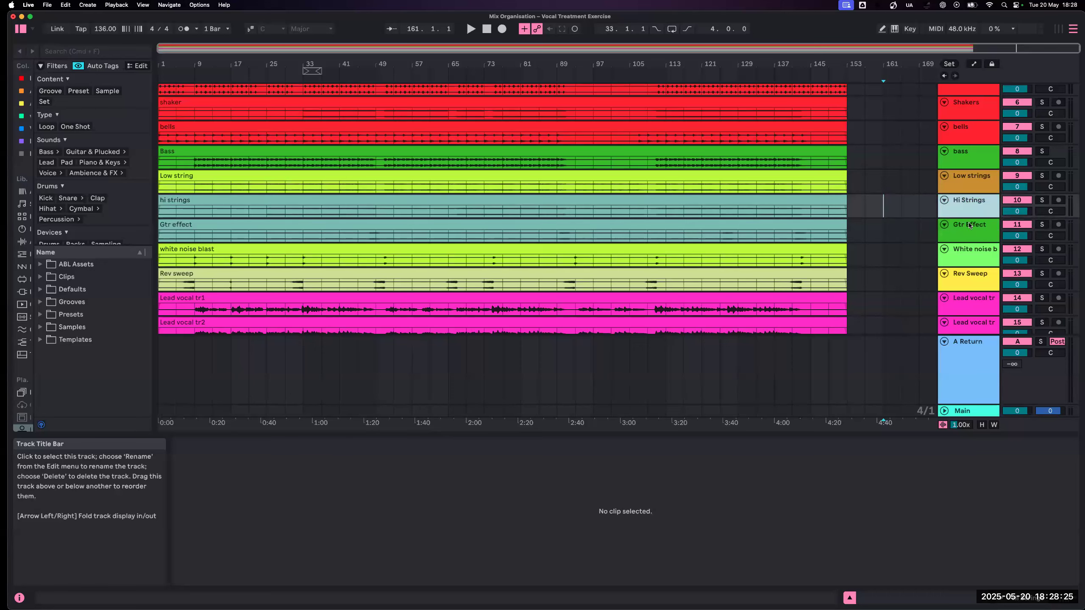
- Colour the Low strings and Hi Strings tracks bright orange and assign that track colour to their clips
left_click(970, 226)
scroll(968, 223, "down", 3)
left_click(971, 225)
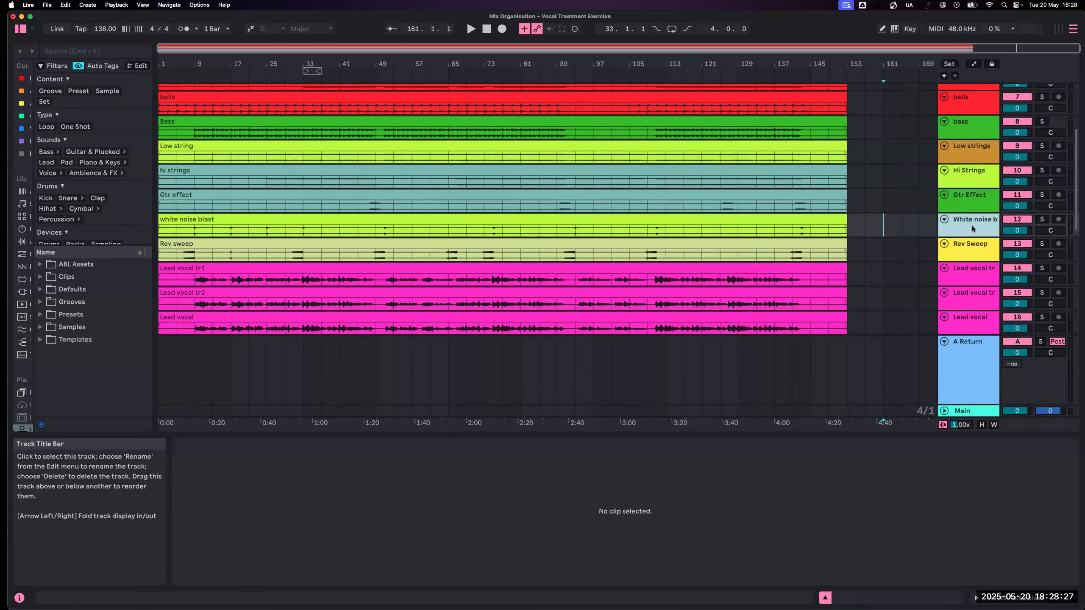
scroll(963, 242, "up", 5)
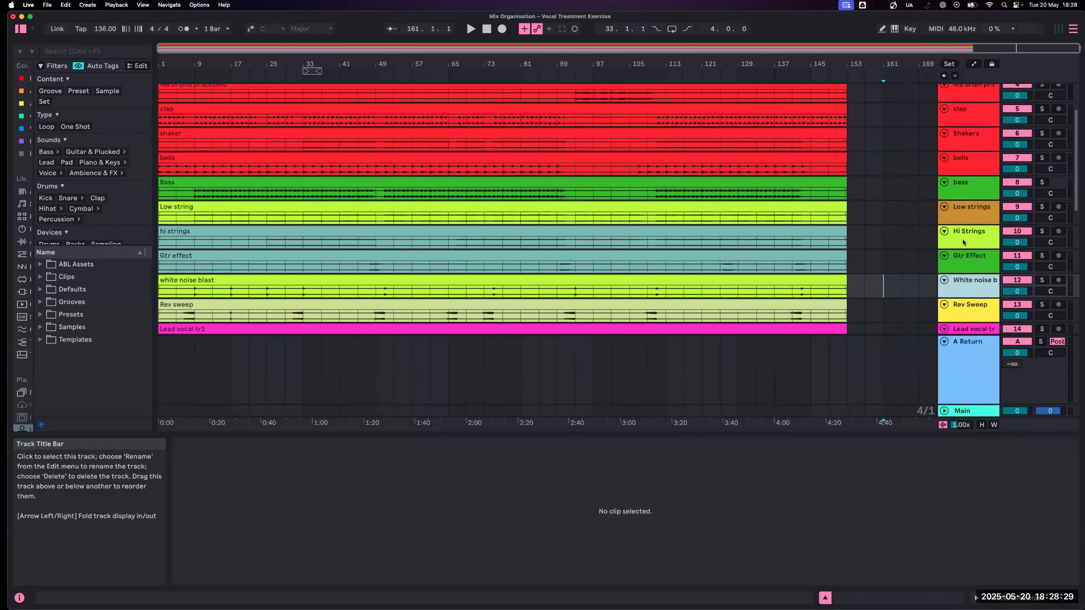
scroll(963, 242, "down", 1)
left_click(975, 196)
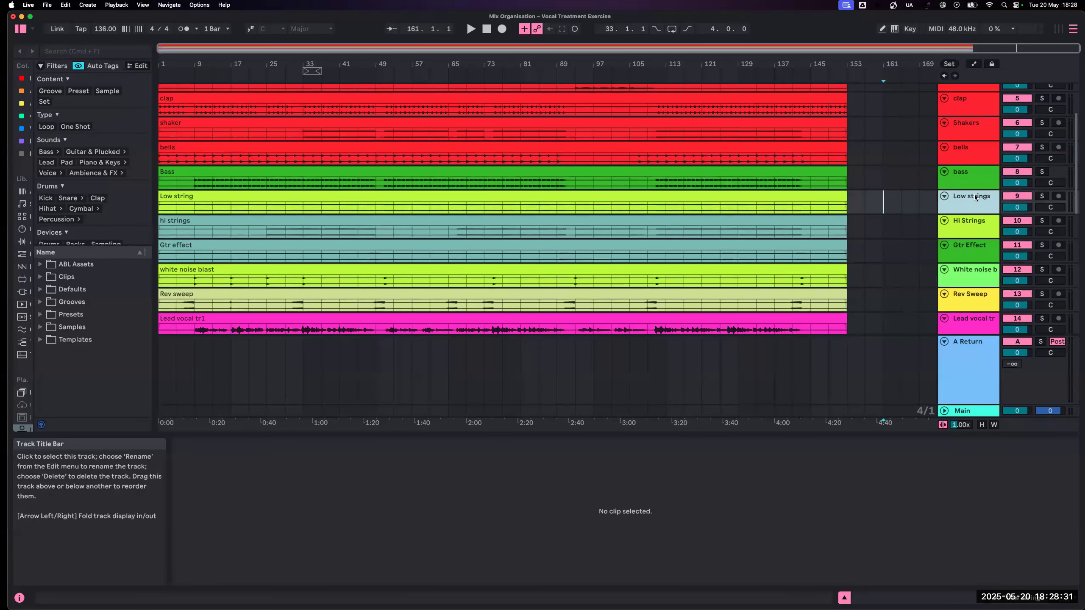
left_click(973, 222, "shift")
right_click(974, 221)
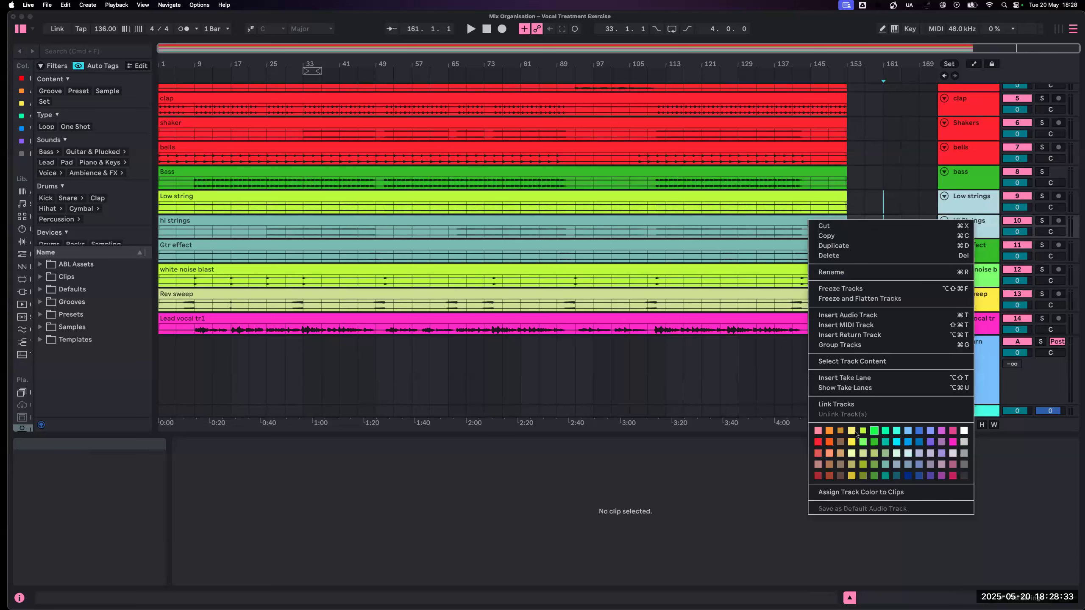
left_click(828, 441)
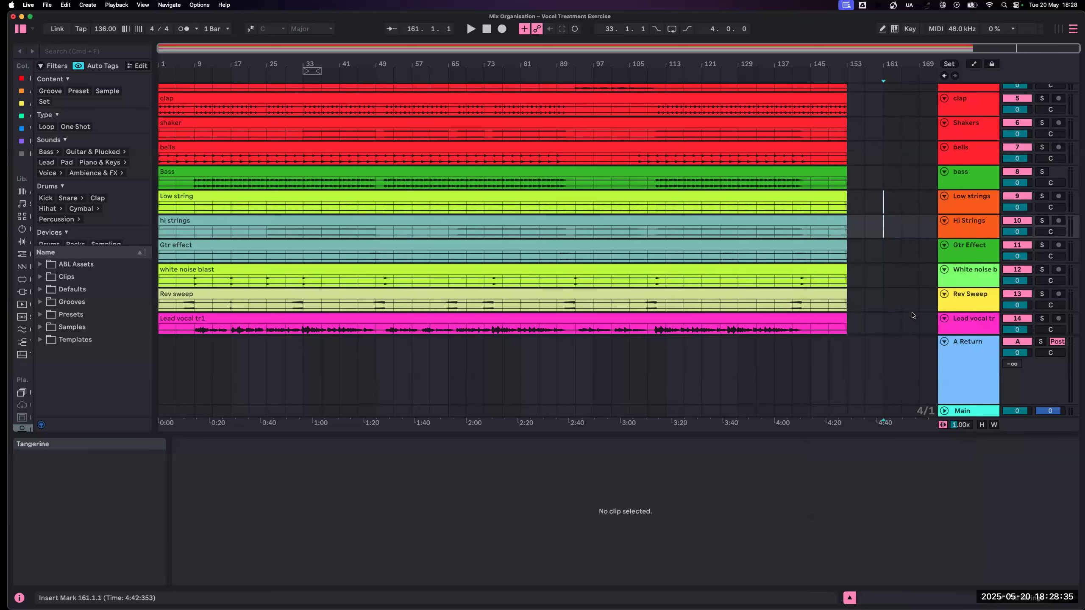
right_click(980, 207)
left_click(888, 479)
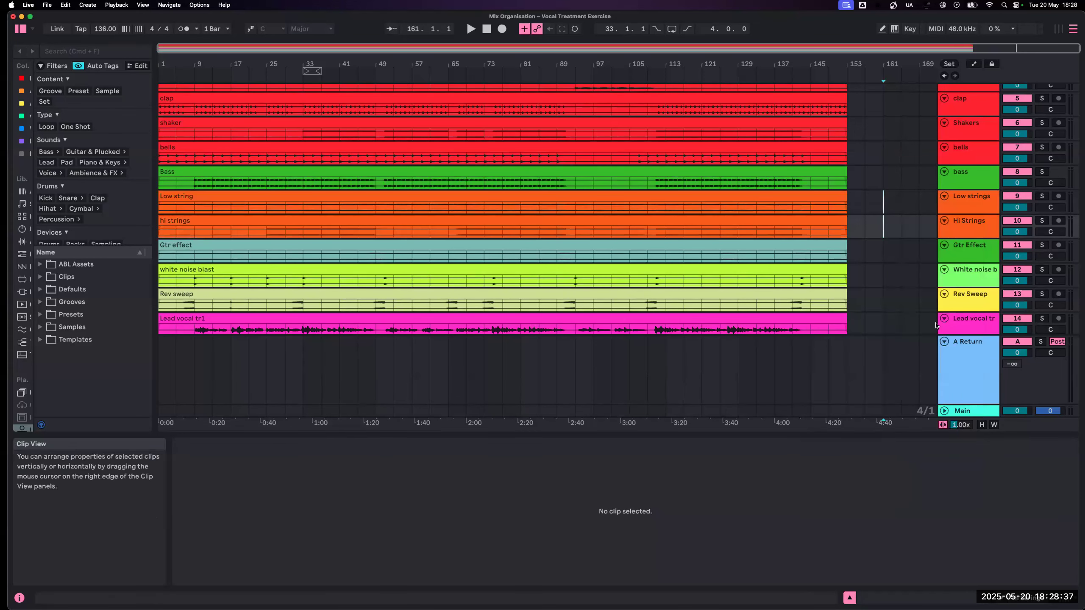
- Colour the Gtr Effect track dark navy blue and assign the track colour to its clip
right_click(961, 250)
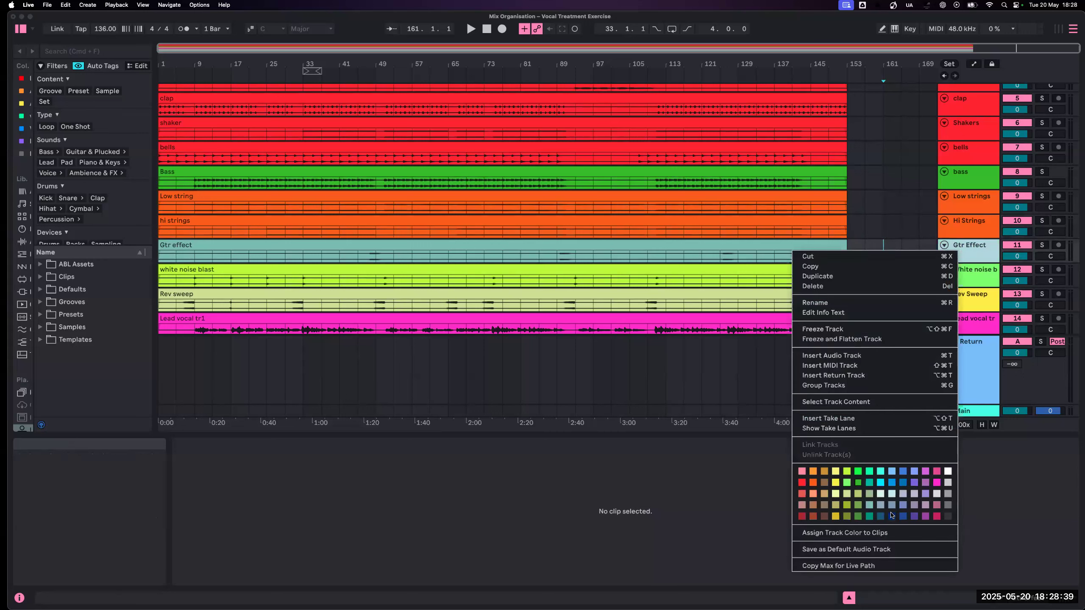
left_click(892, 516)
right_click(984, 252)
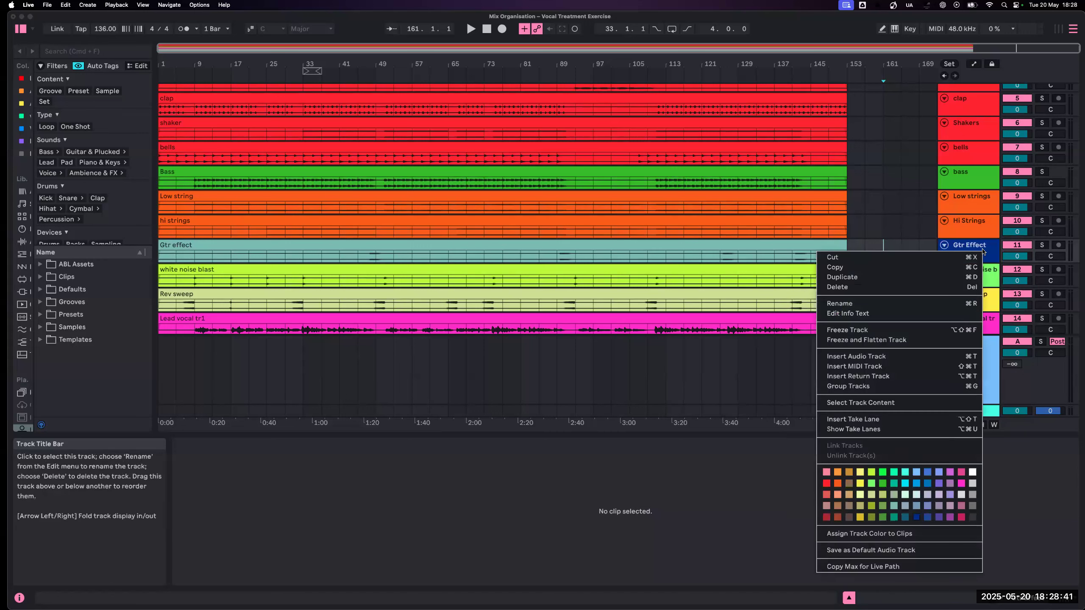
left_click(899, 534)
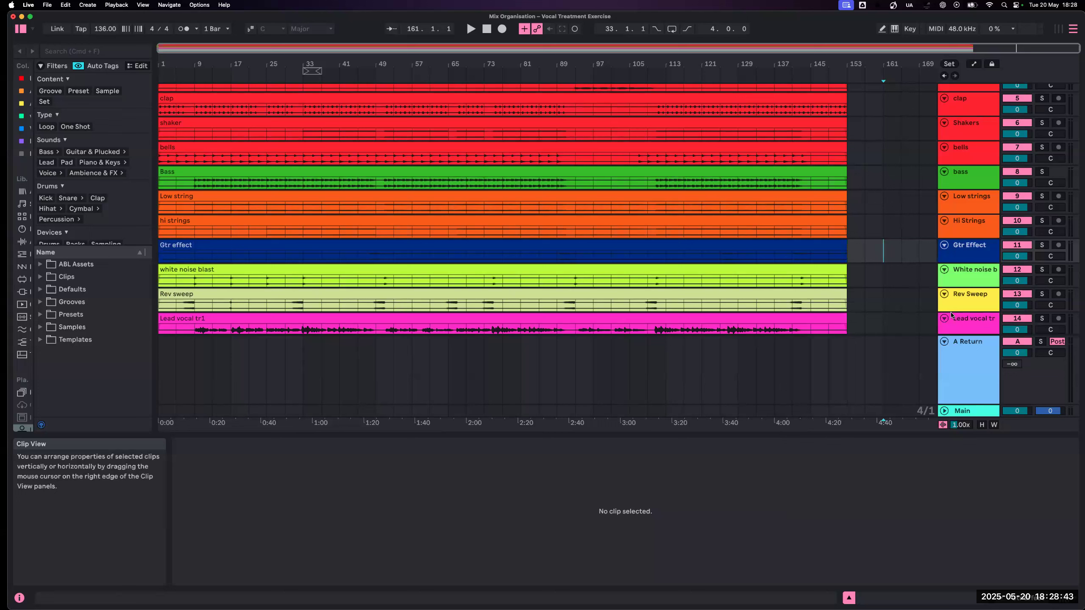
- Colour the White noise blast and Rev Sweep tracks white and assign the track colour to their clips
left_click(969, 281)
left_click(969, 296, "shift")
right_click(969, 297)
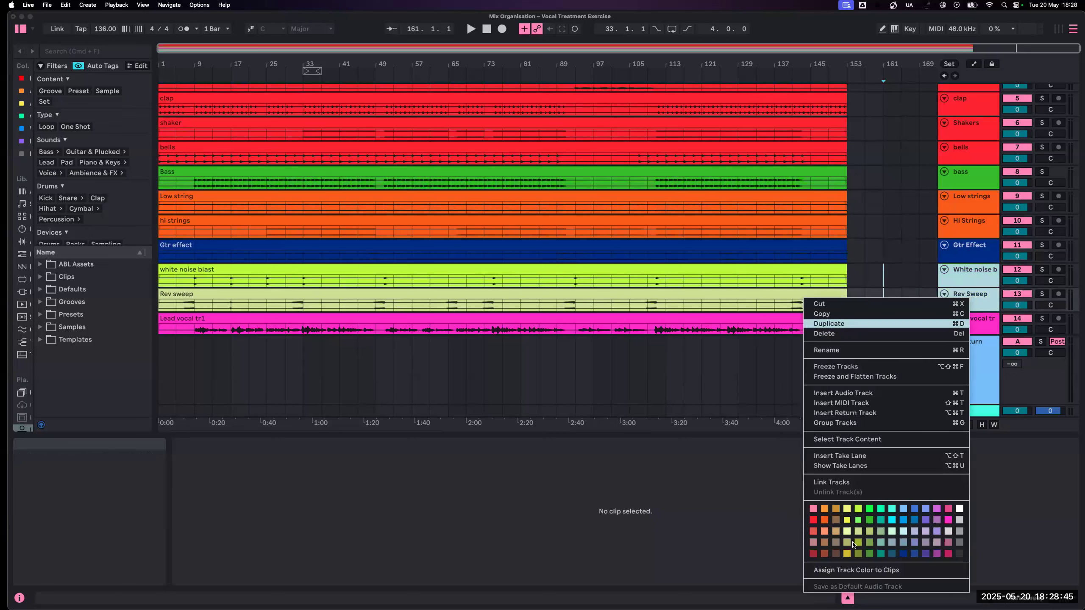
left_click(959, 509)
right_click(967, 280)
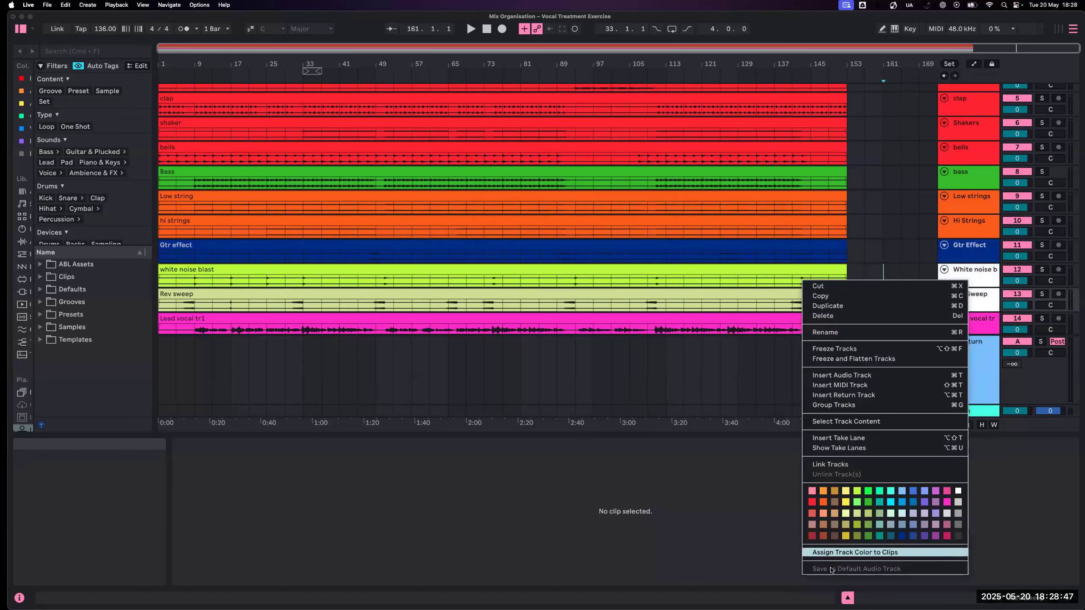
left_click(854, 552)
- Move the BV3 Chorus and BV4 Chorus tracks up to directly below BV1 Chorus, above BV1 Outro
scroll(971, 240, "down", 8)
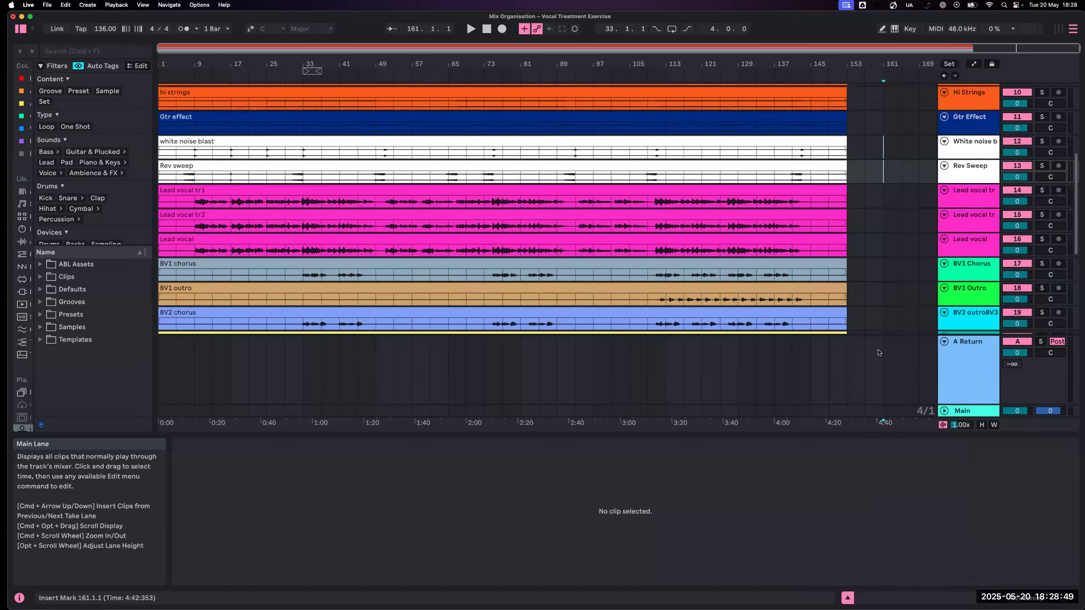
scroll(986, 221, "down", 3)
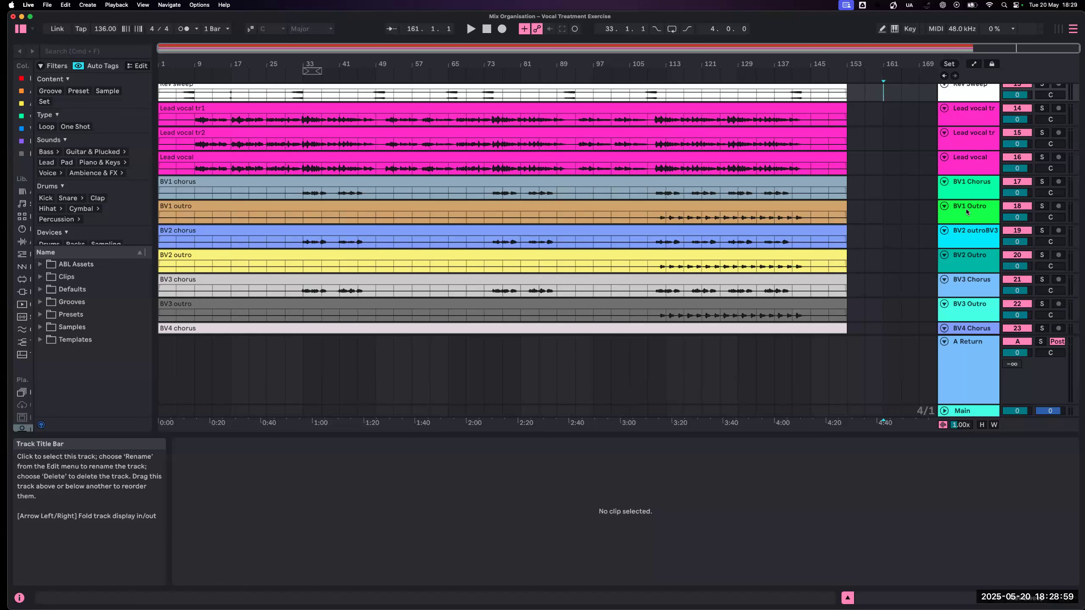
left_click(966, 195)
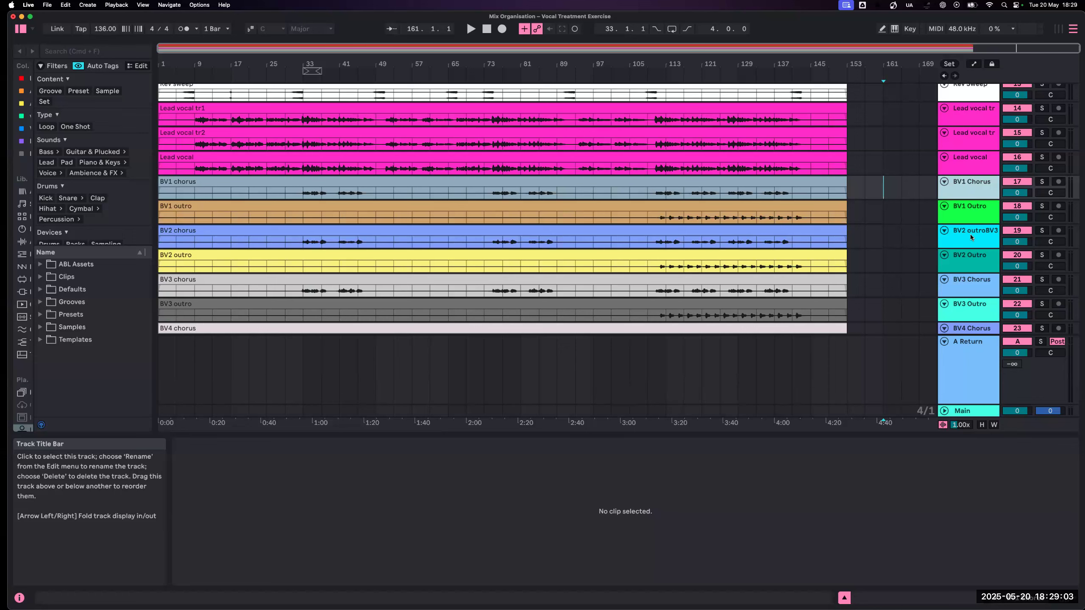
left_click(969, 256)
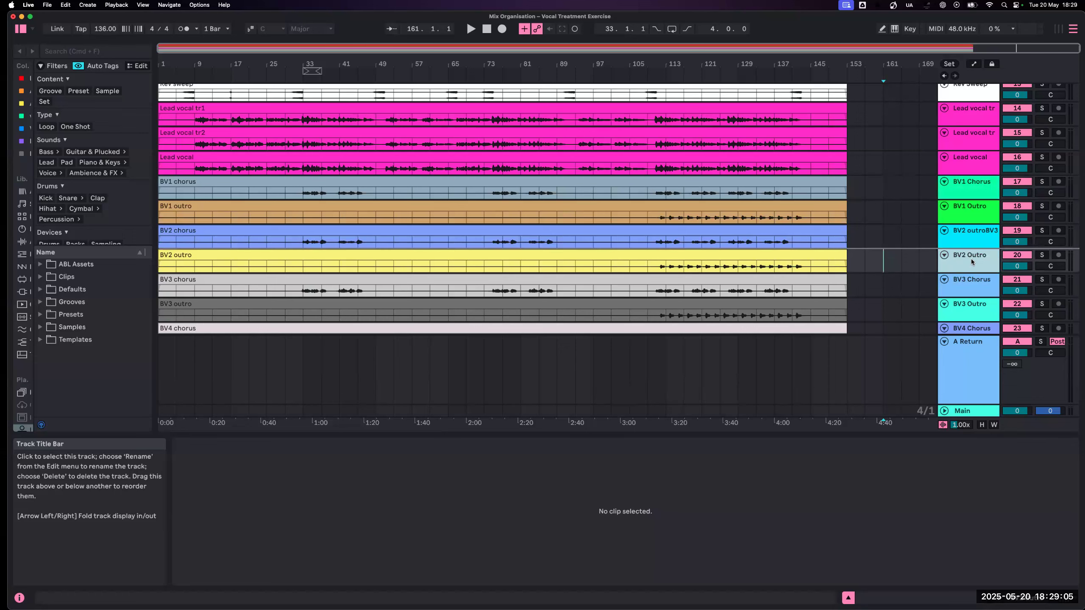
scroll(972, 256, "down", 2)
left_click(971, 252)
left_click_drag(978, 222, 978, 180)
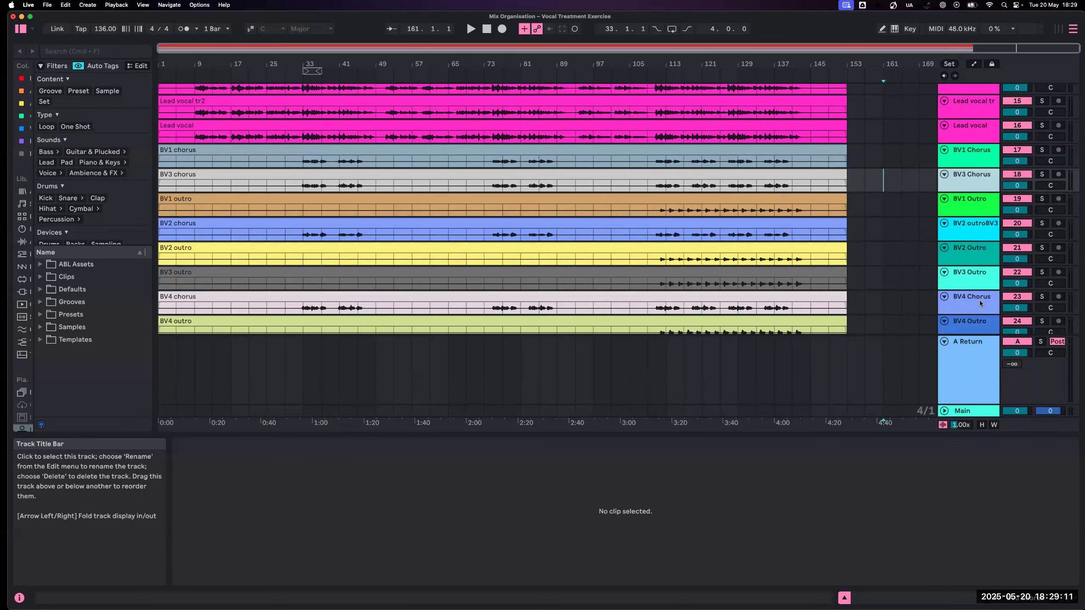
scroll(980, 300, "down", 2)
left_click_drag(974, 278, 982, 176)
- Check the clip on the BV2 outroBV3 track against BV1 outro, and move that track up between BV4 Chorus and BV1 Outro
scroll(974, 286, "down", 7)
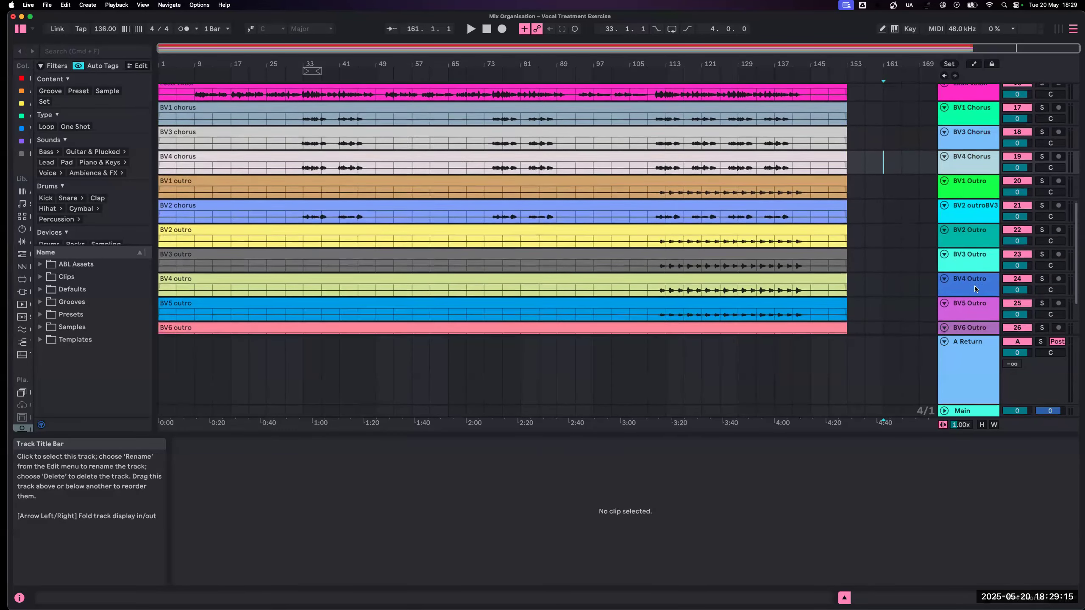
scroll(975, 287, "down", 2)
scroll(974, 287, "up", 3)
scroll(974, 286, "up", 3)
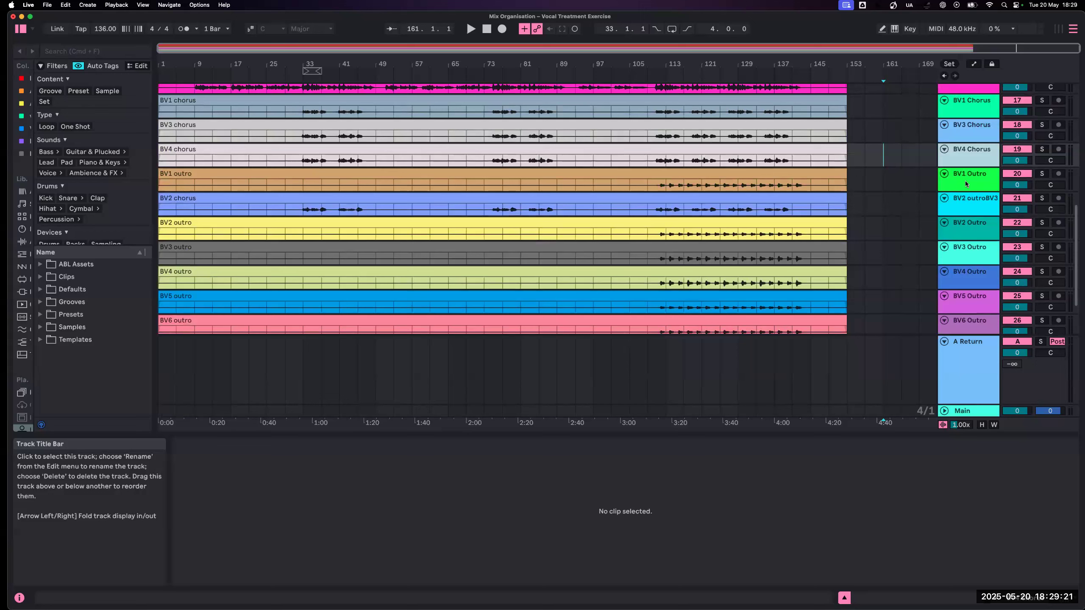
left_click(980, 205)
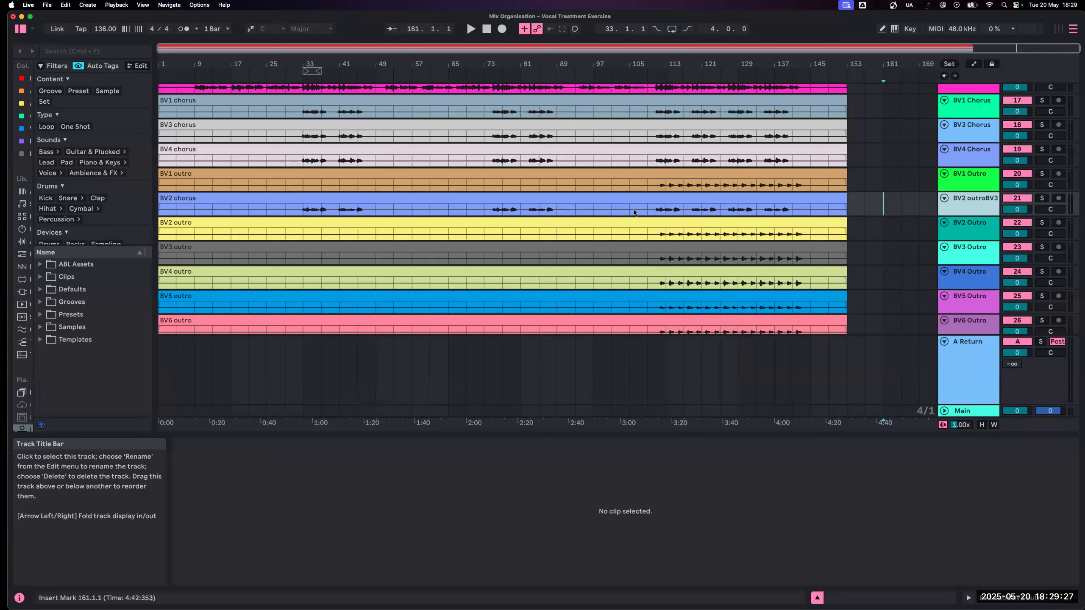
left_click(552, 195)
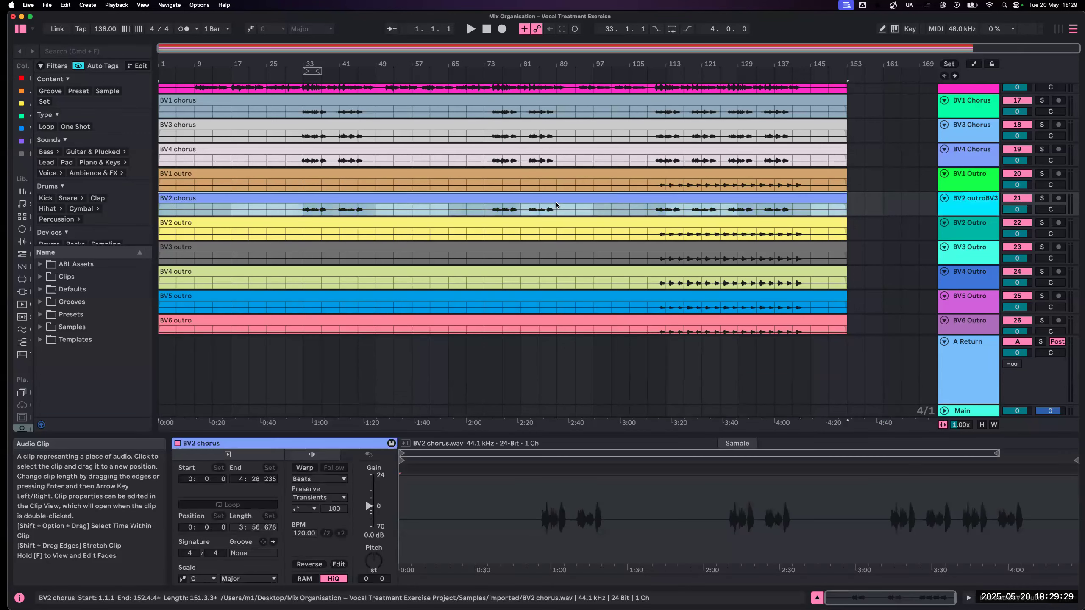
left_click(684, 186)
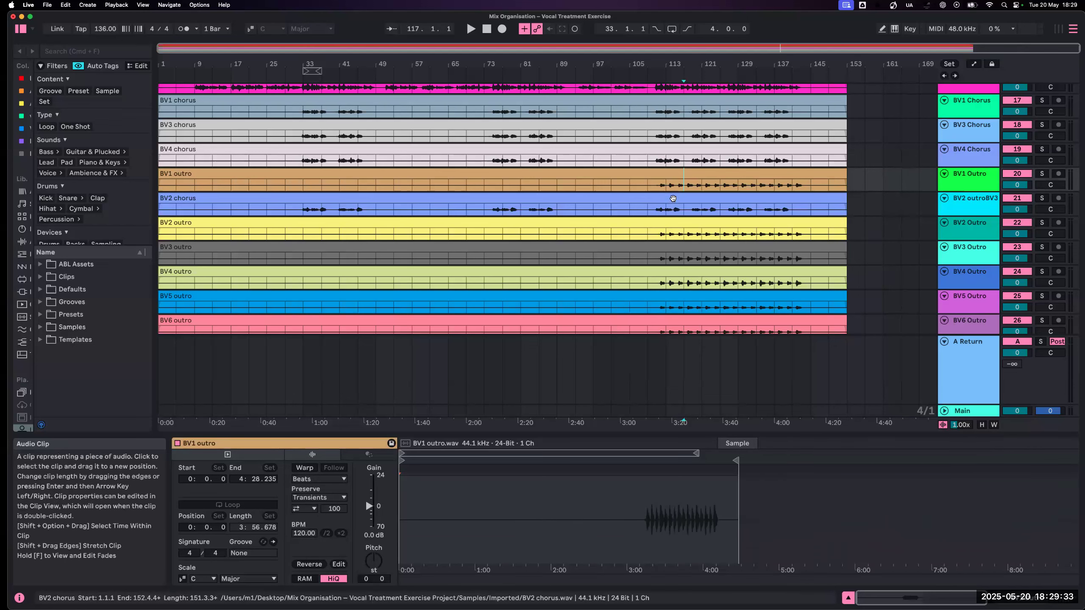
left_click(632, 198)
left_click_drag(966, 201, 964, 177)
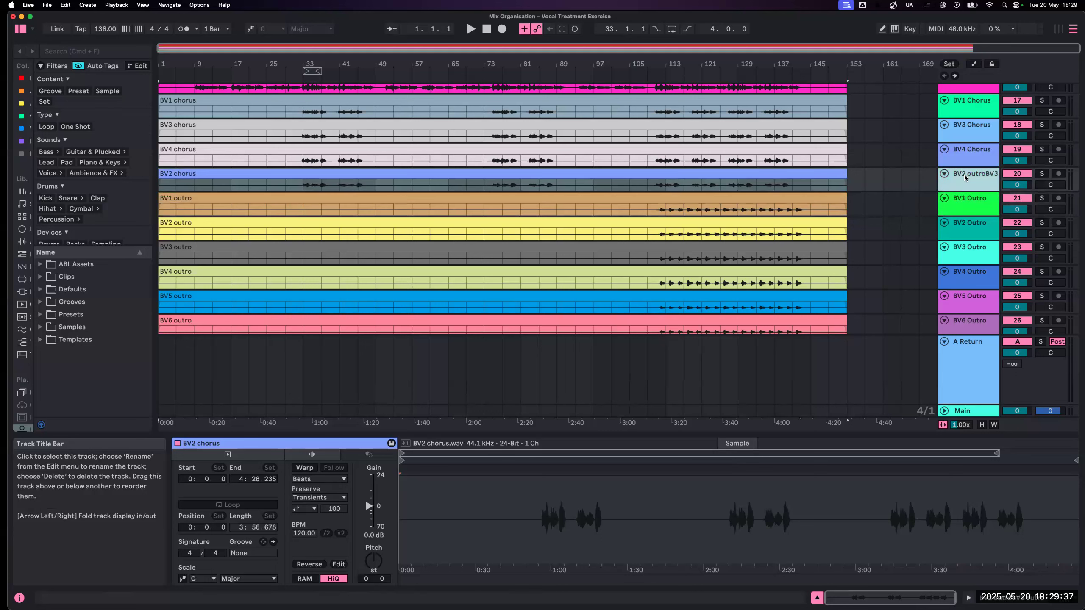
- Rename the BV2 outroBV3 track as "bv chorus 3"
key("super+r")
type("b")
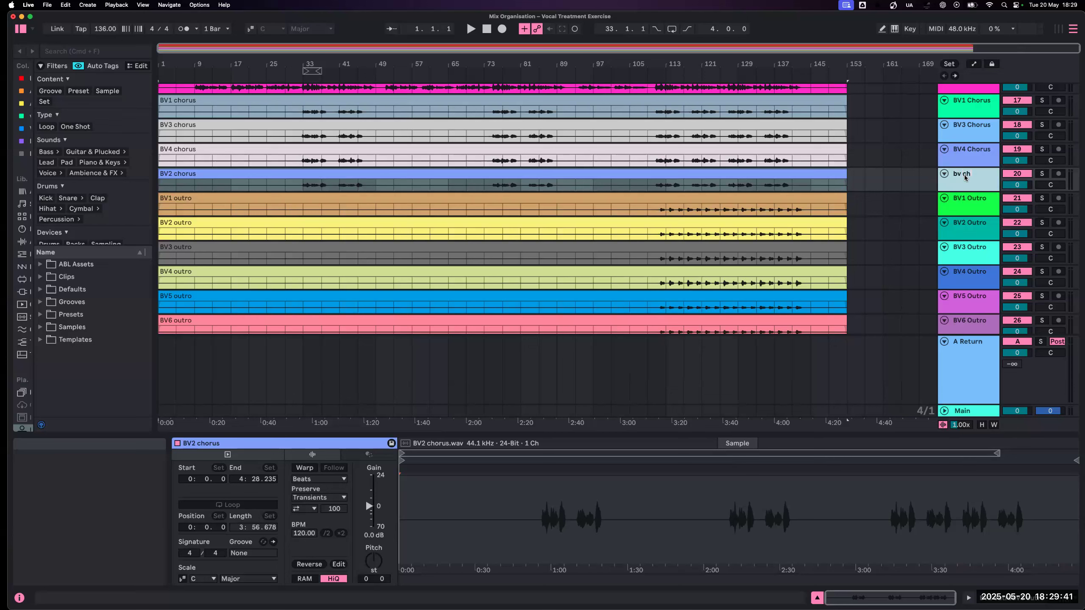
type("v chorus 3")
key("Return")
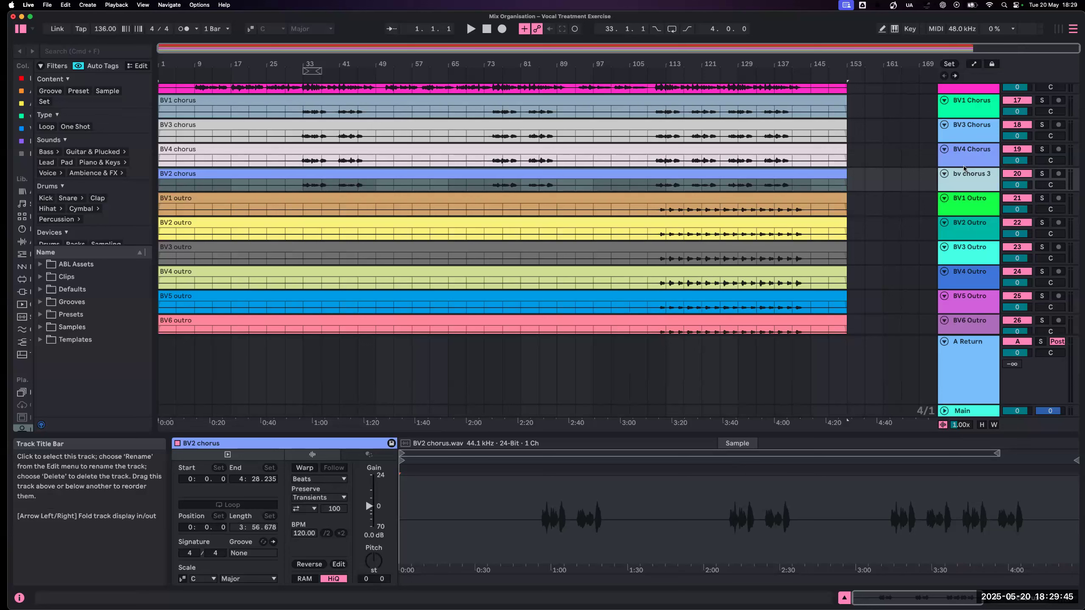
- Check the neighbouring chorus track names and rename the track holding the BV2 chorus clip as "BV2 Chorus"
mouse_move(962, 186)
left_mouse_down()
mouse_move(963, 149)
mouse_move(963, 166)
left_mouse_up()
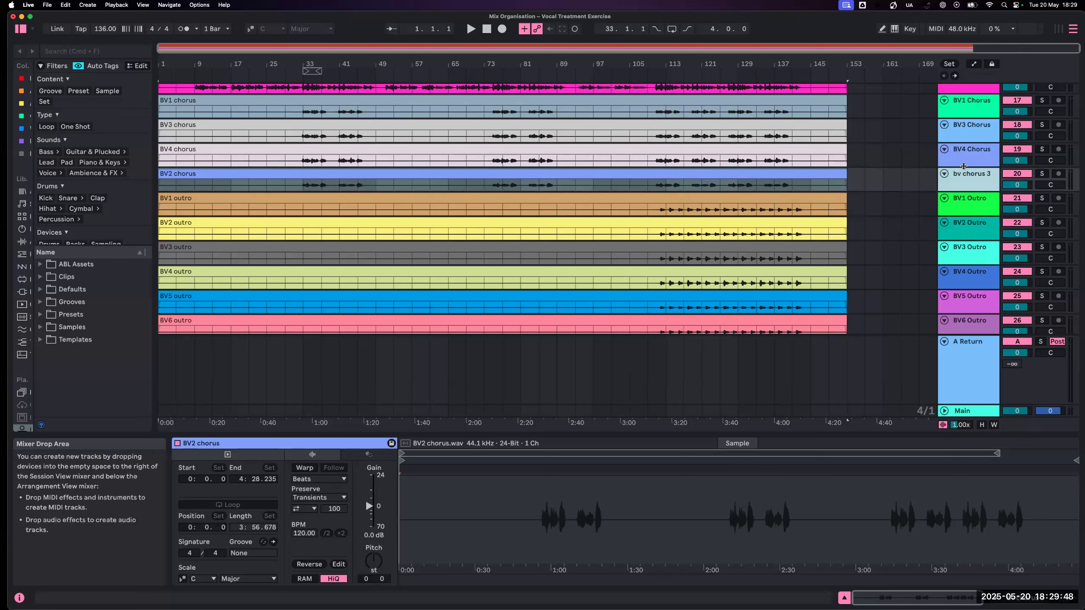
left_click(966, 108)
left_click(967, 128)
left_click(968, 151)
left_click(975, 185)
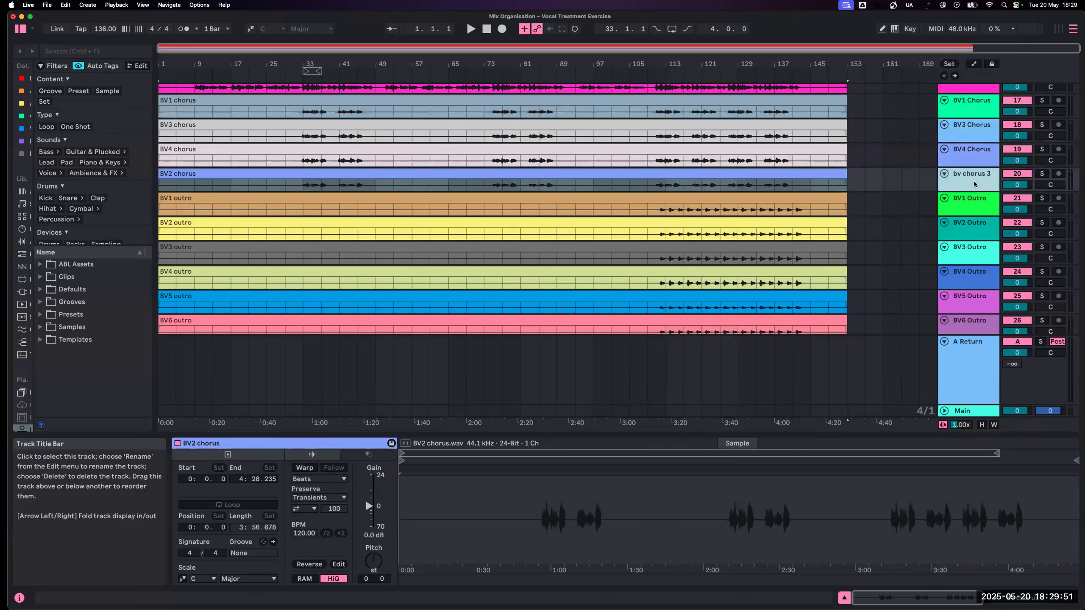
key("super+r")
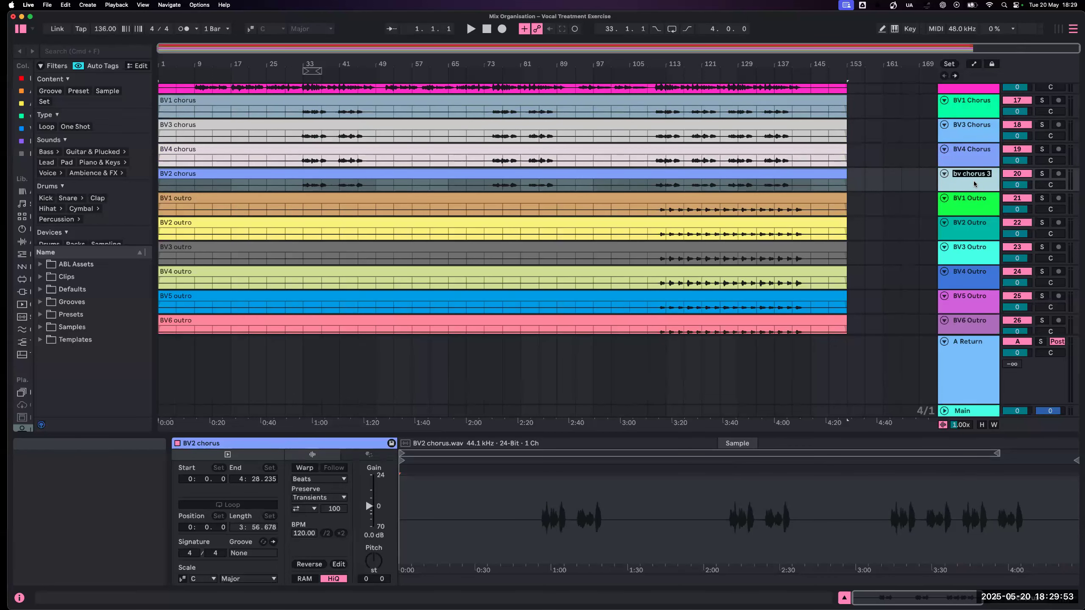
type("BV2")
- Colour the tracks from BV2 Chorus through BV4 Outro Dull Lavender and assign the track colour to their clips
scroll(973, 184, "down", 3)
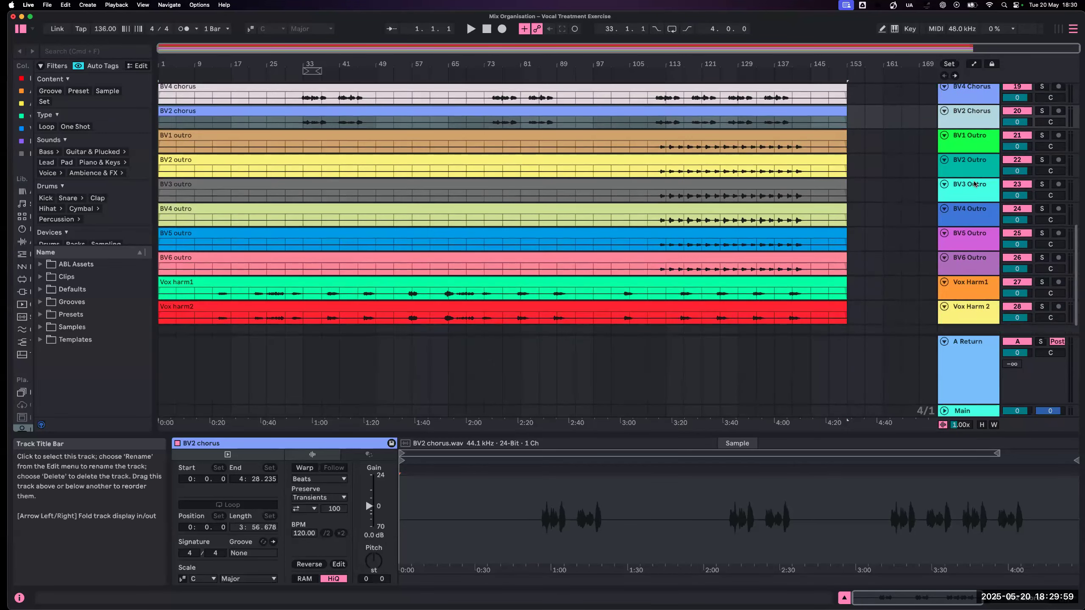
scroll(974, 184, "up", 2)
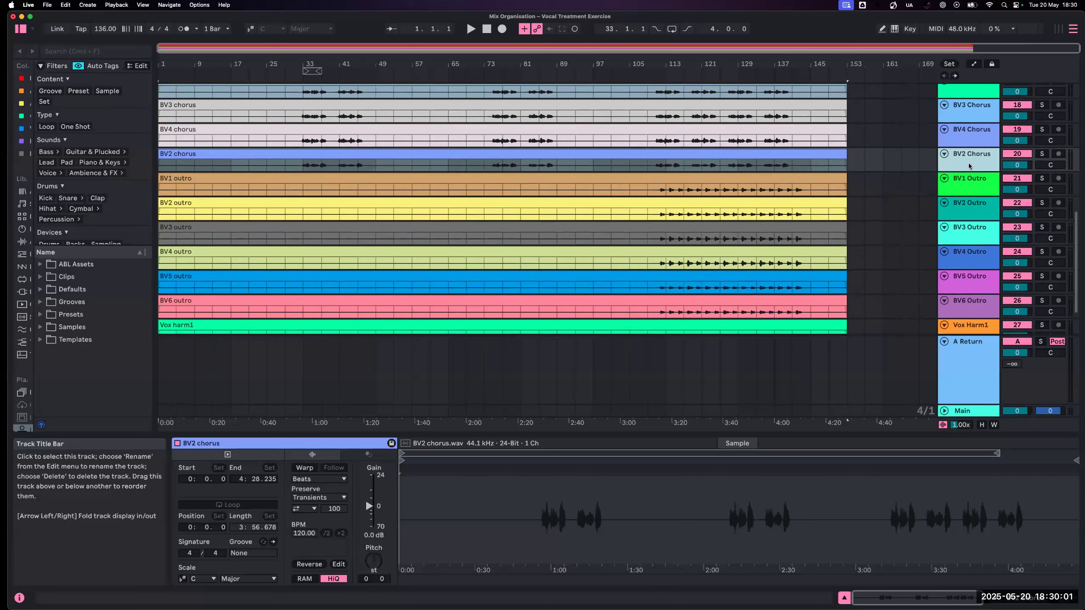
left_click(974, 258, "shift")
right_click(973, 258)
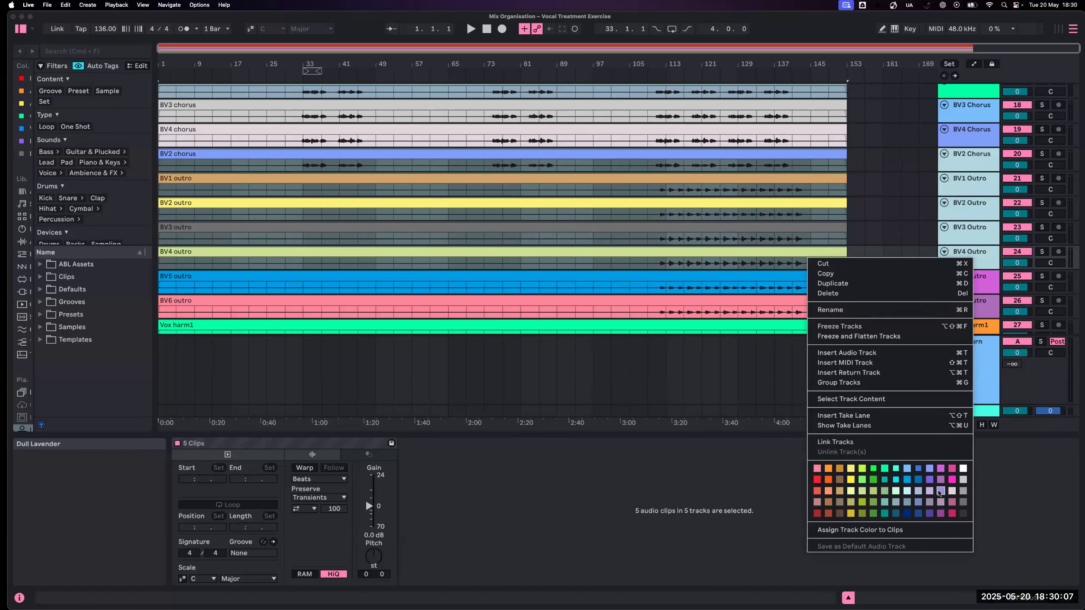
left_click(939, 492)
right_click(968, 263)
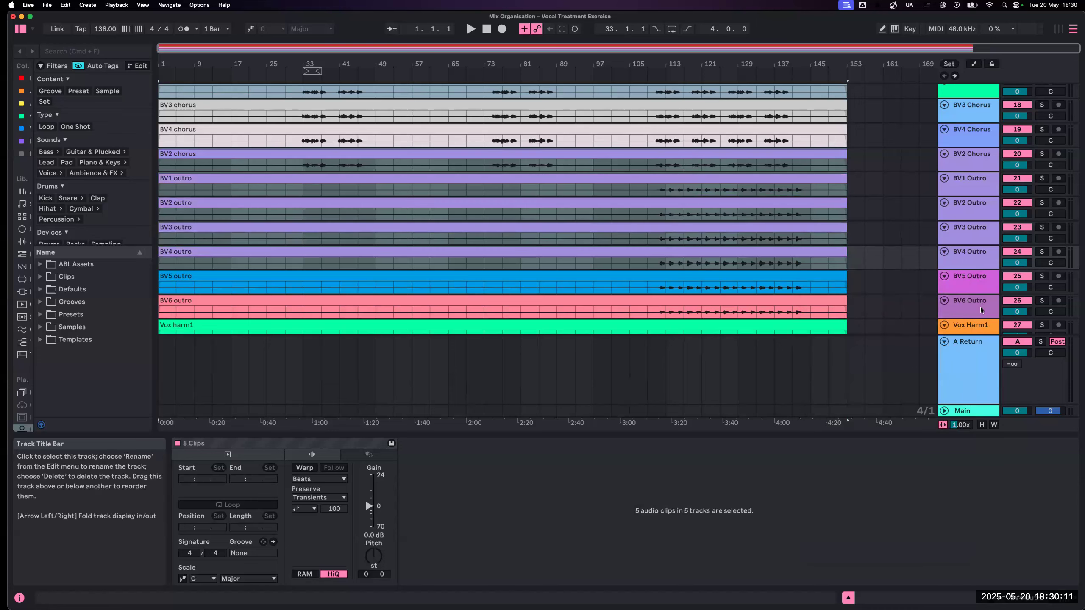
scroll(982, 314, "down", 5)
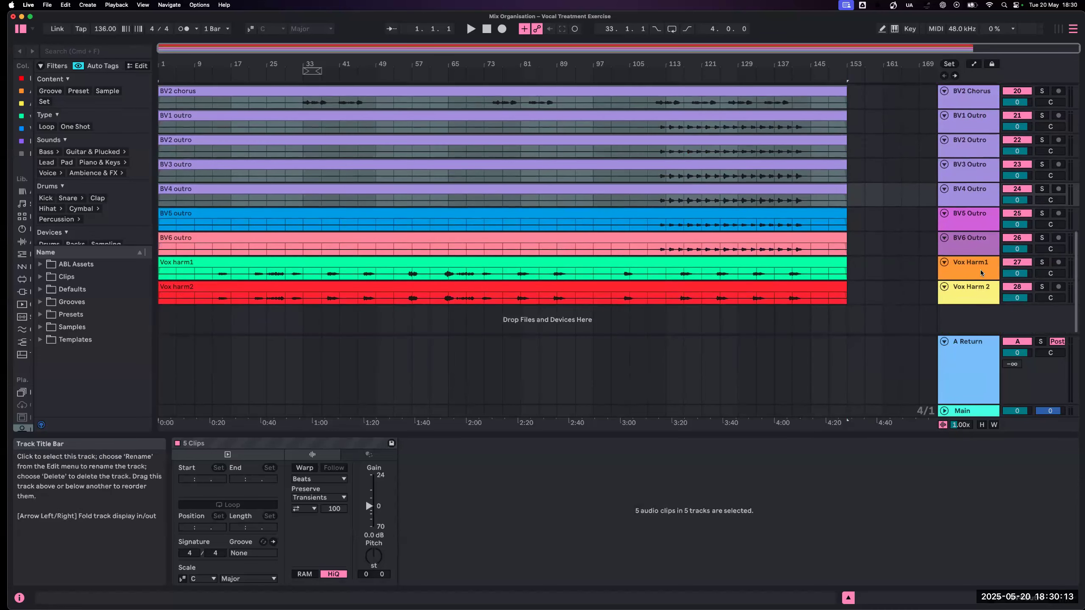
- Colour the BV5 Outro and BV6 Outro tracks periwinkle blue and assign the track colour to their clips
left_click(985, 224)
left_click(981, 243, "shift")
right_click(980, 243)
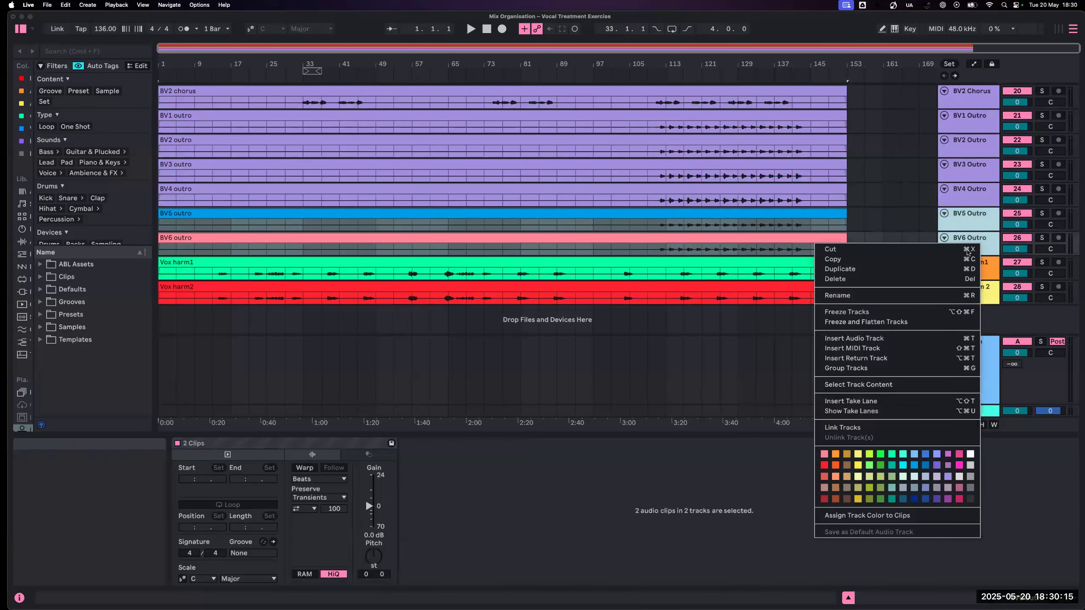
left_click(948, 475)
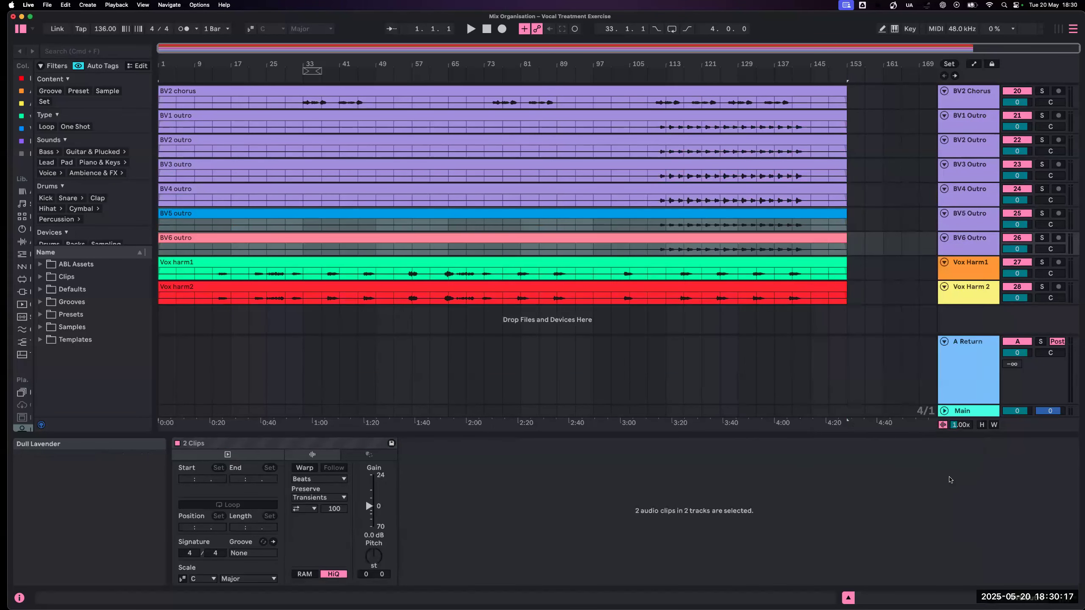
right_click(982, 223)
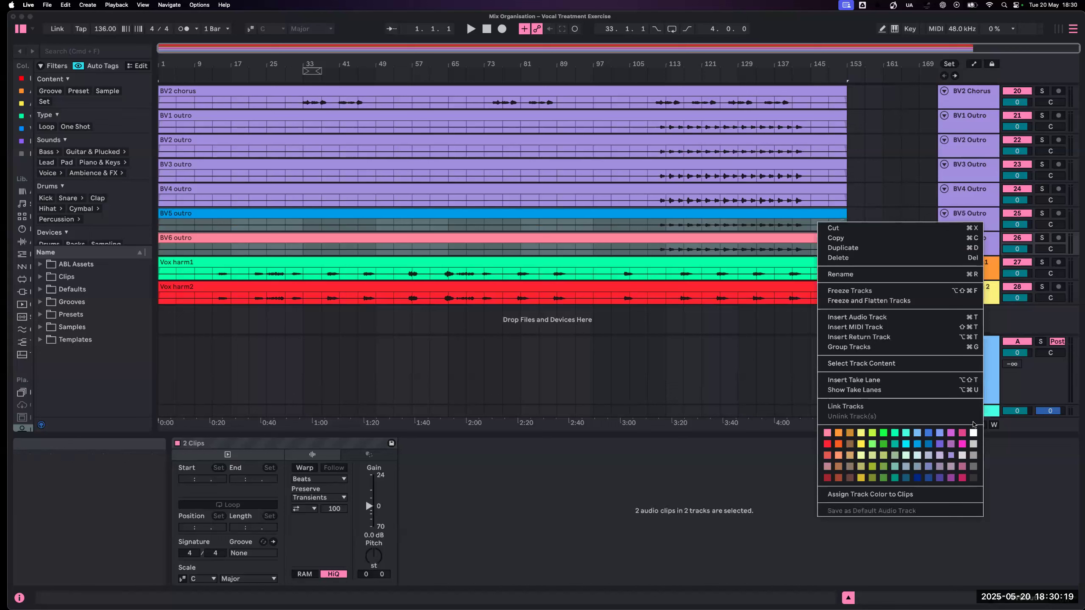
left_click(939, 433)
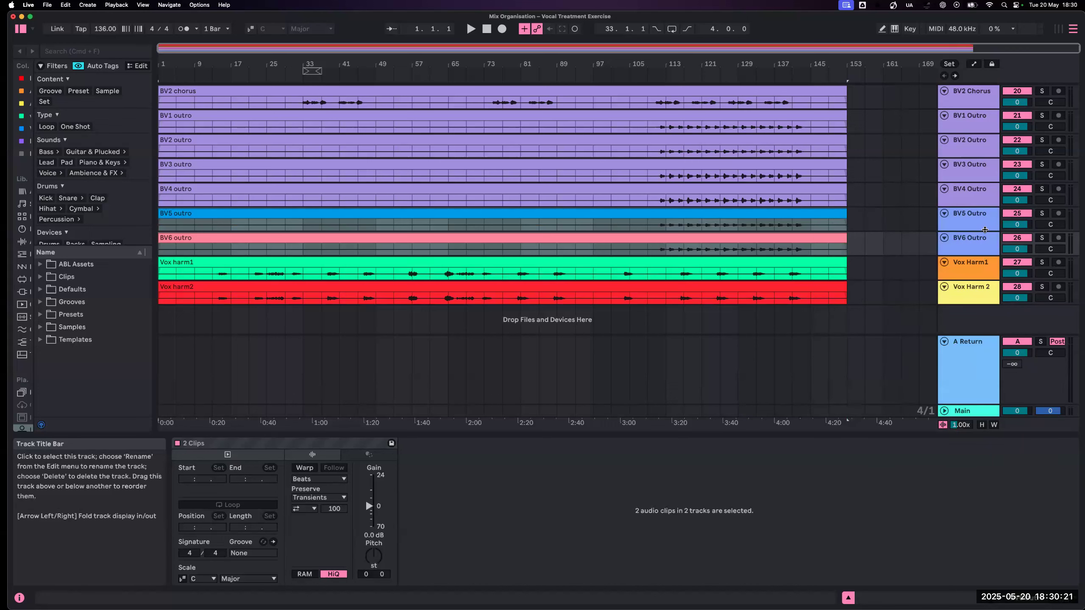
right_click(985, 233)
left_click(911, 506)
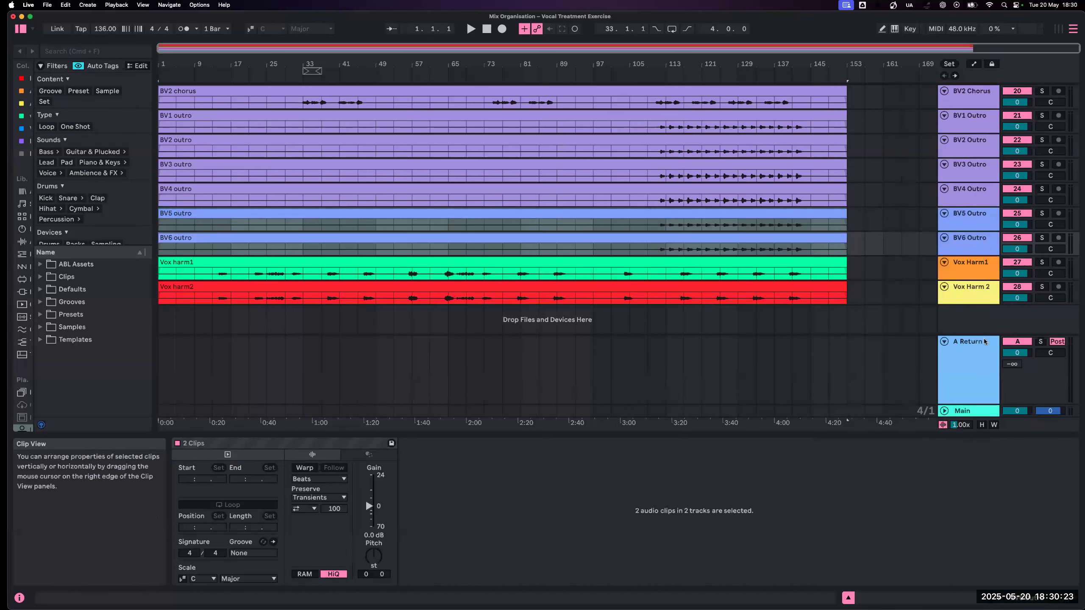
- Move the Vox Harm1 and Vox Harm 2 tracks together up between Lead vocal and BV1 Chorus
left_click(972, 272)
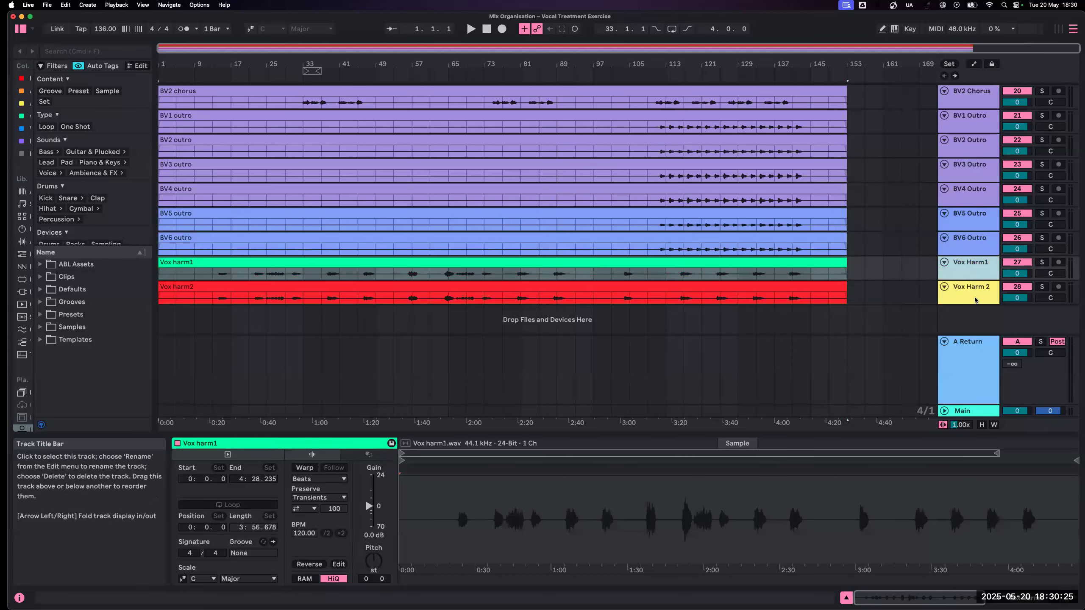
left_click(974, 291)
left_click(974, 278)
left_click(972, 297, "shift")
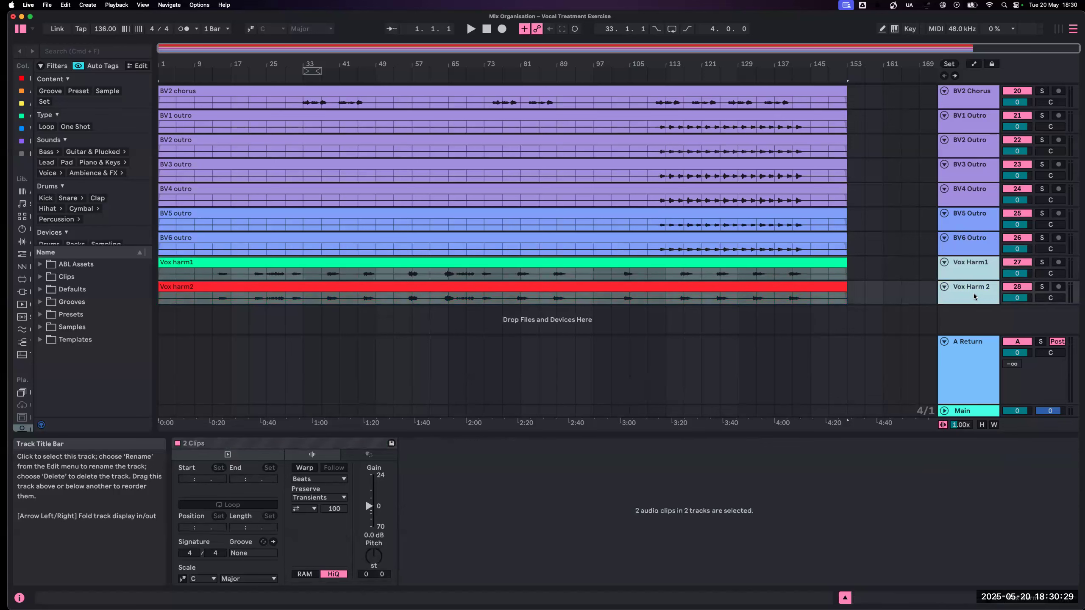
left_click_drag(979, 270, 972, 157)
left_click(971, 291, "shift")
scroll(972, 158, "up", 10)
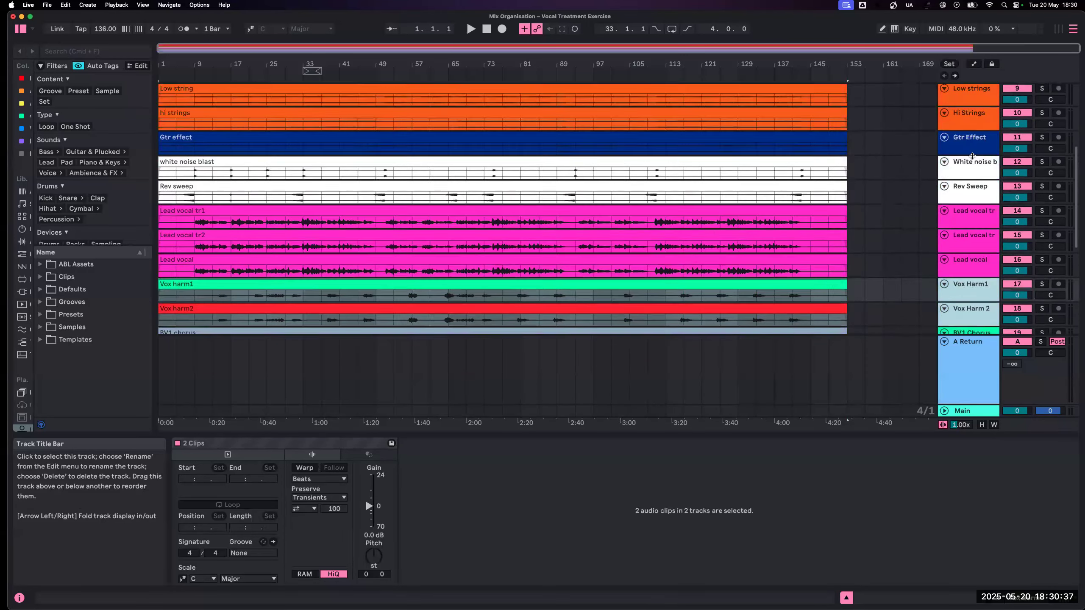
scroll(966, 201, "down", 5)
scroll(972, 230, "down", 4)
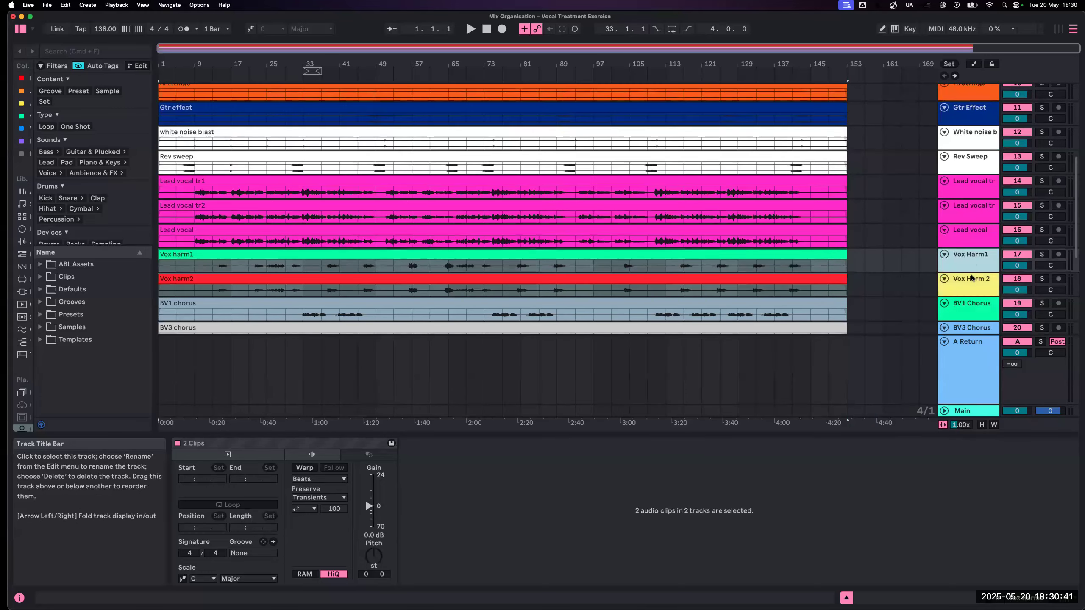
- Colour the Vox Harm1 and Vox Harm 2 tracks salmon pink and assign the track colour to their clips
left_click(964, 286)
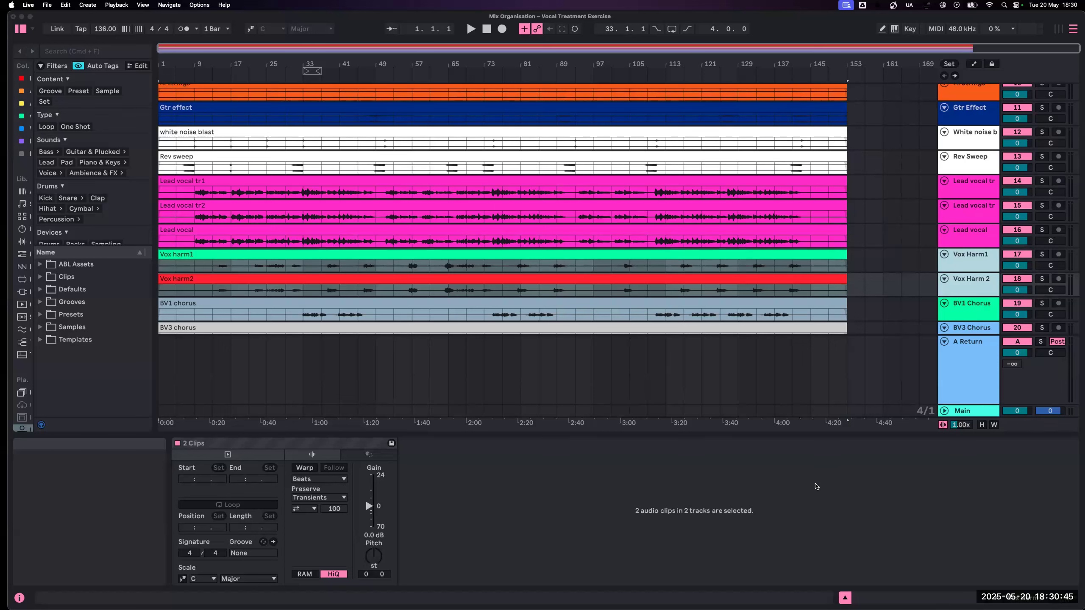
left_click(816, 489)
right_click(978, 264)
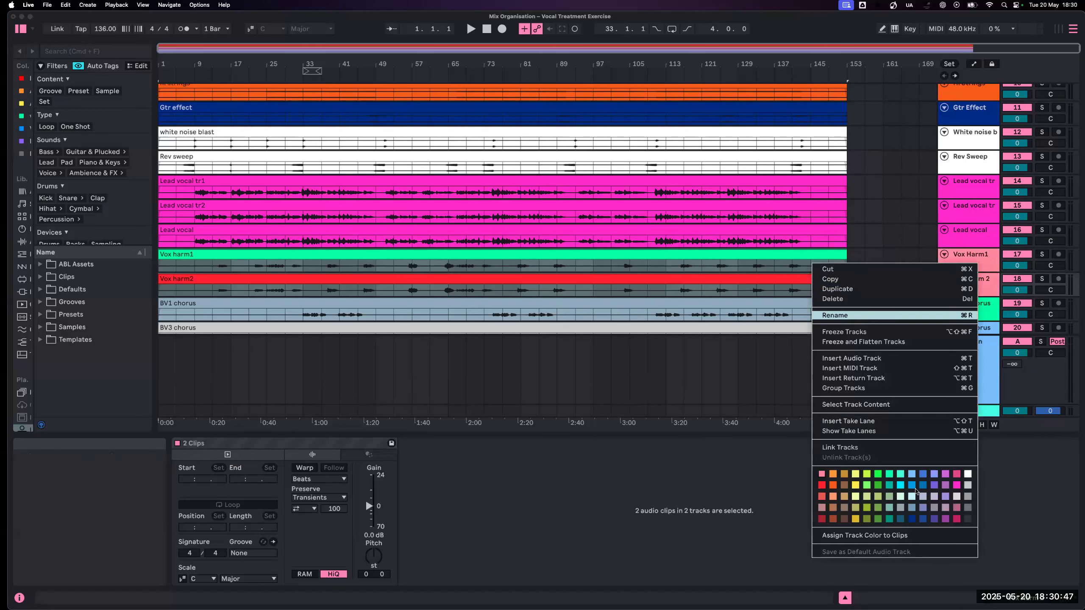
left_click(896, 536)
left_click(919, 236)
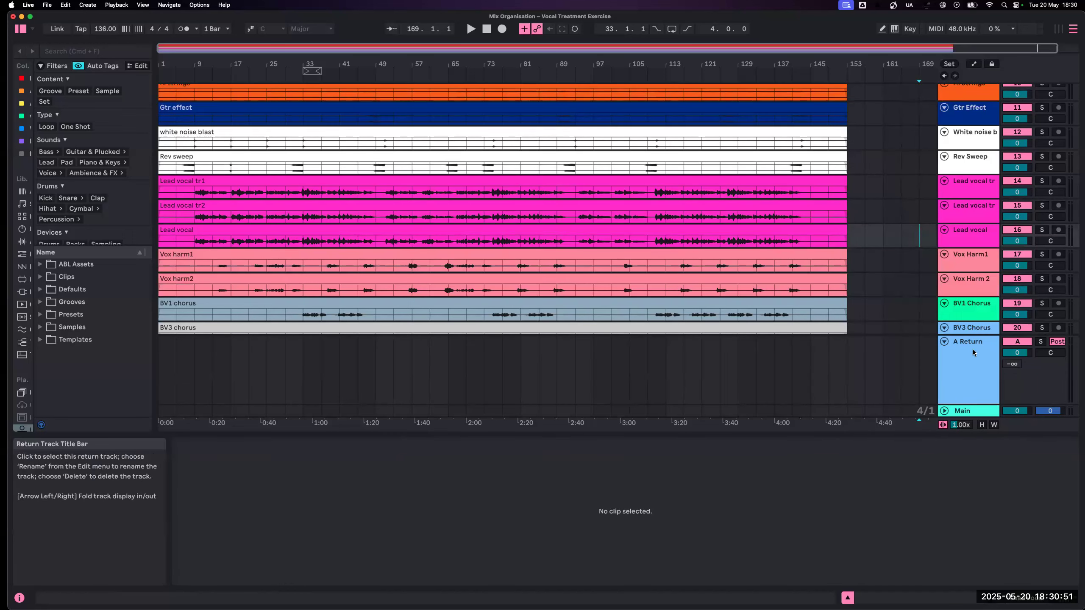
- Minimise the height of the A Return track and fit the arrangement to the window's height and width
left_click(971, 369)
key("alt+minus")
key("alt+minus")
key("alt+minus")
key("alt+minus")
key("alt+minus")
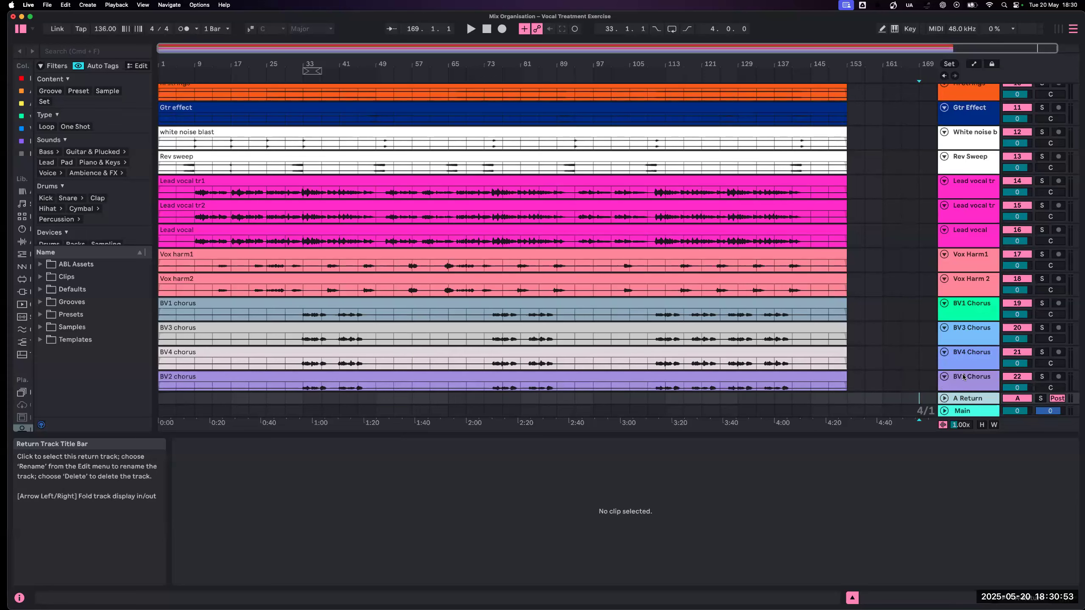
key("h")
key("w")
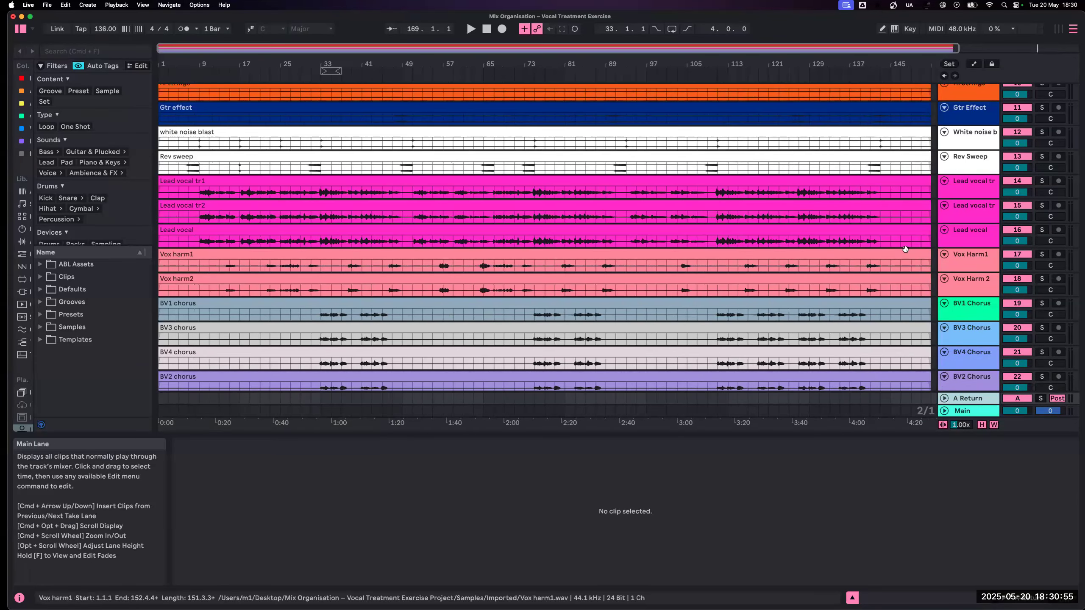
- Review the order and colour groups of the arrangement tracks from the backing vocals up to the drums
scroll(906, 250, "up", 5)
scroll(905, 250, "up", 5)
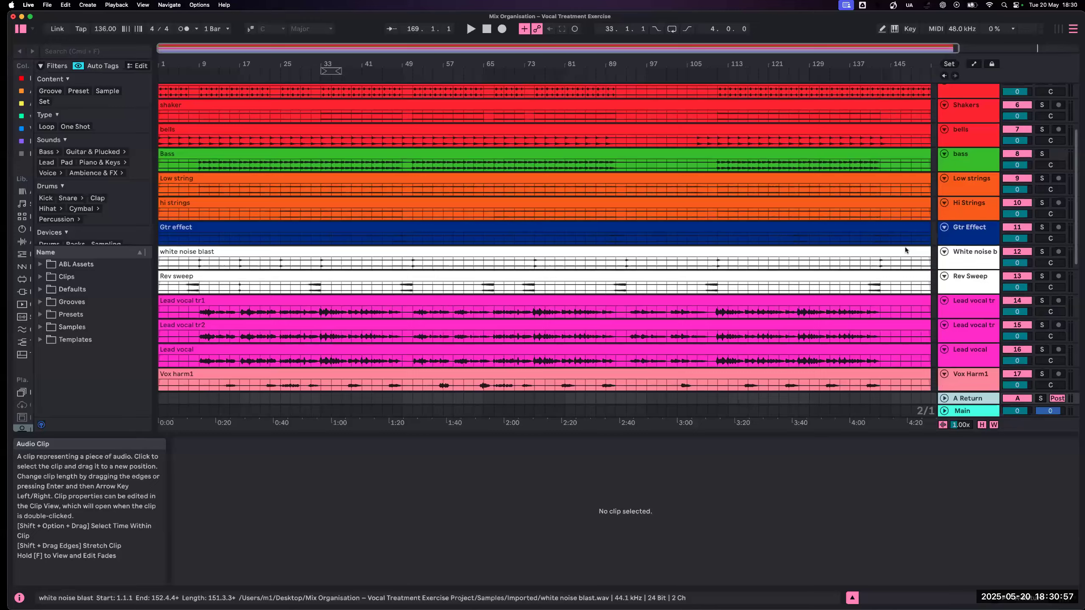
scroll(905, 250, "down", 14)
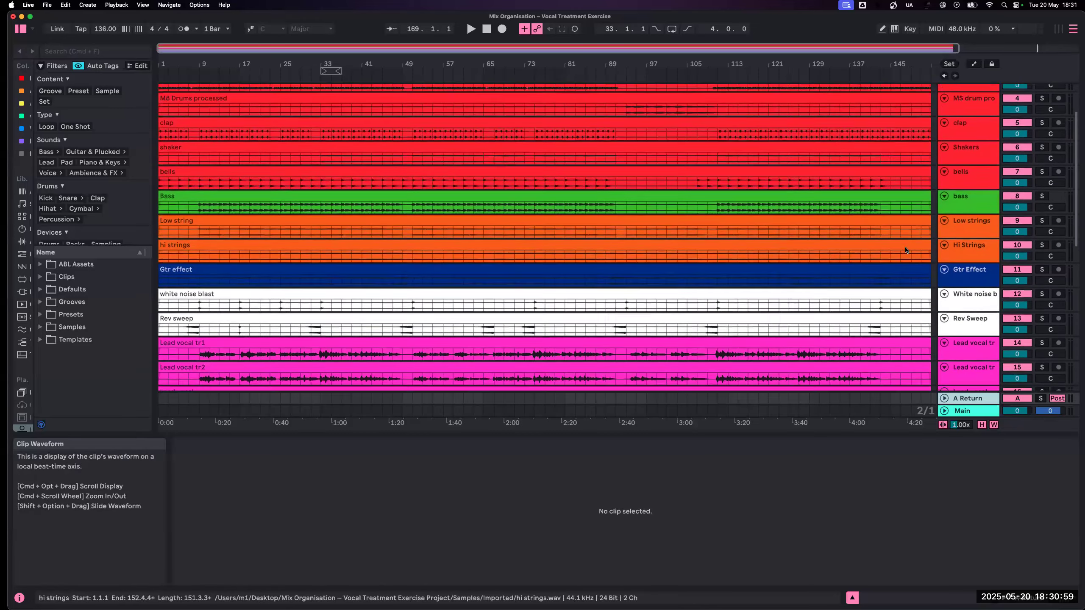
scroll(905, 247, "down", 5)
scroll(905, 247, "up", 12)
scroll(905, 250, "up", 2)
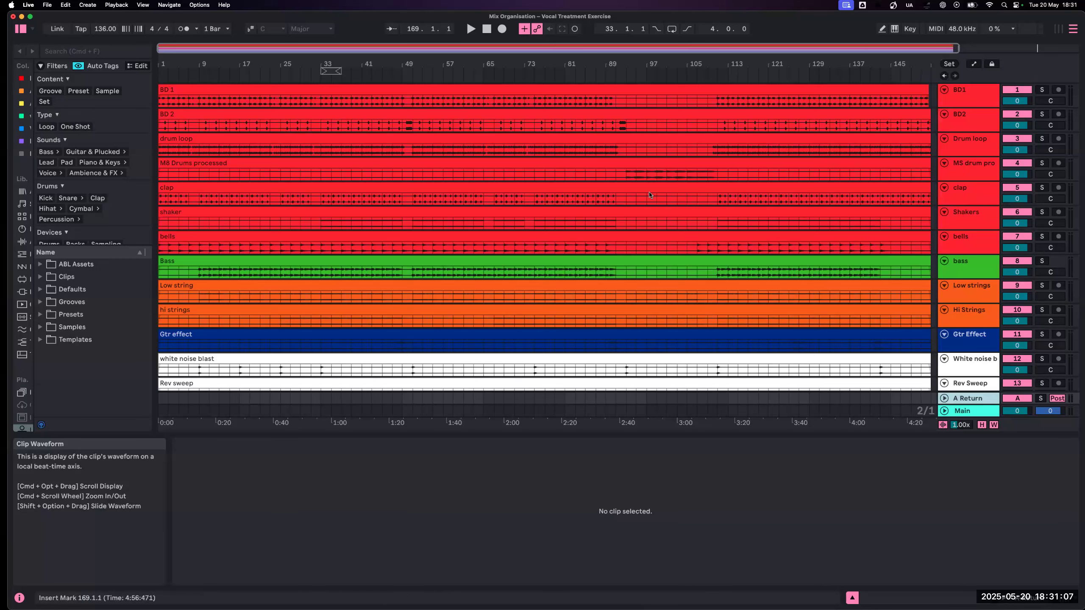
- Check the audio device and output settings, then close the settings
key("super+comma")
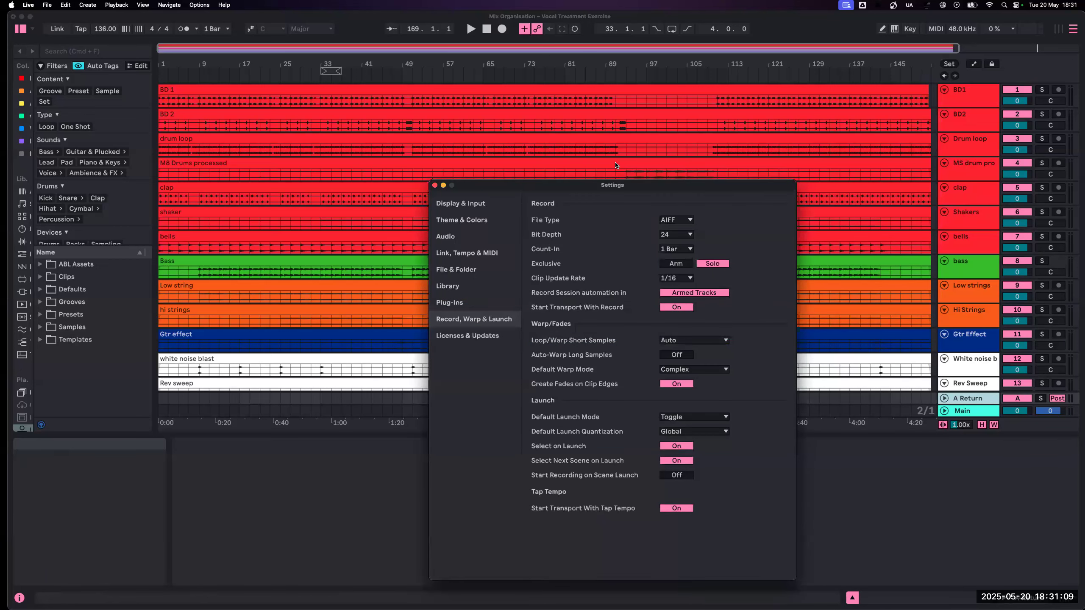
left_click(478, 238)
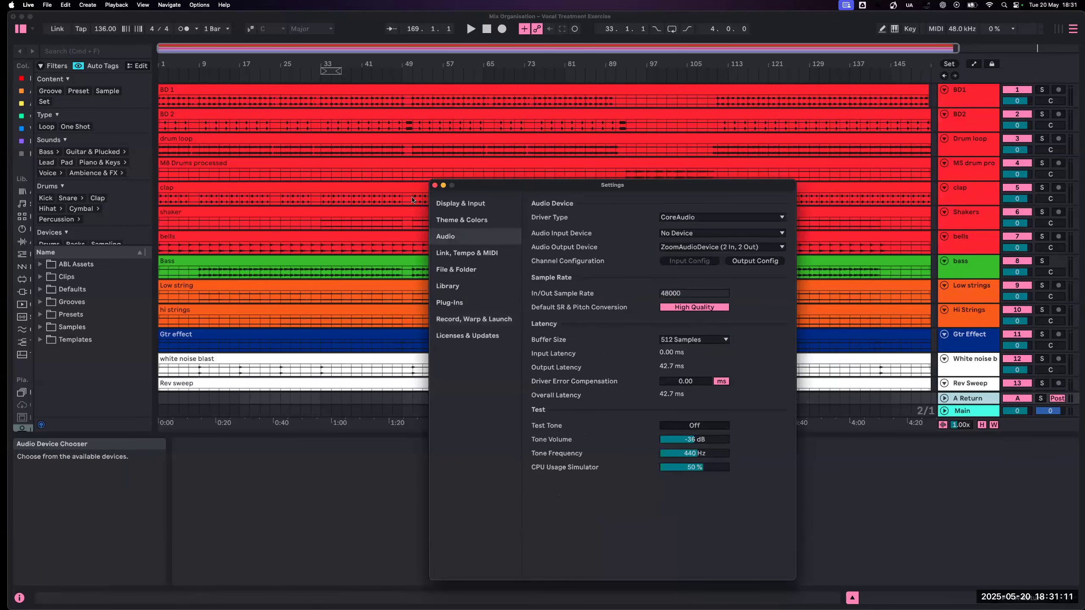
left_click(435, 185)
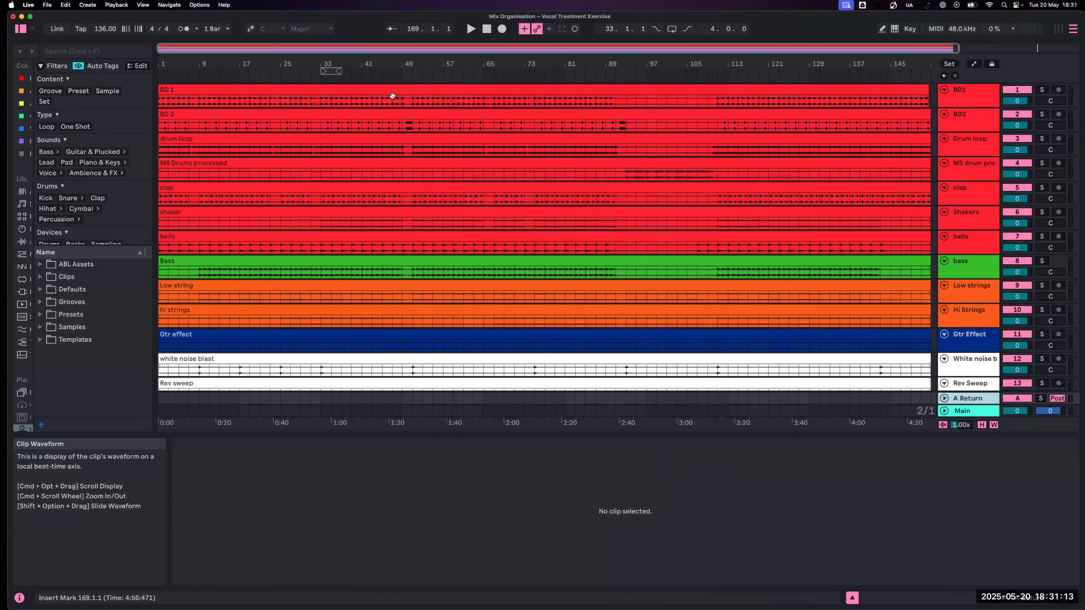
- Audition the song briefly from mid-arrangement and again from the start, show the arrangement mixer, and stop playback
left_click(393, 77)
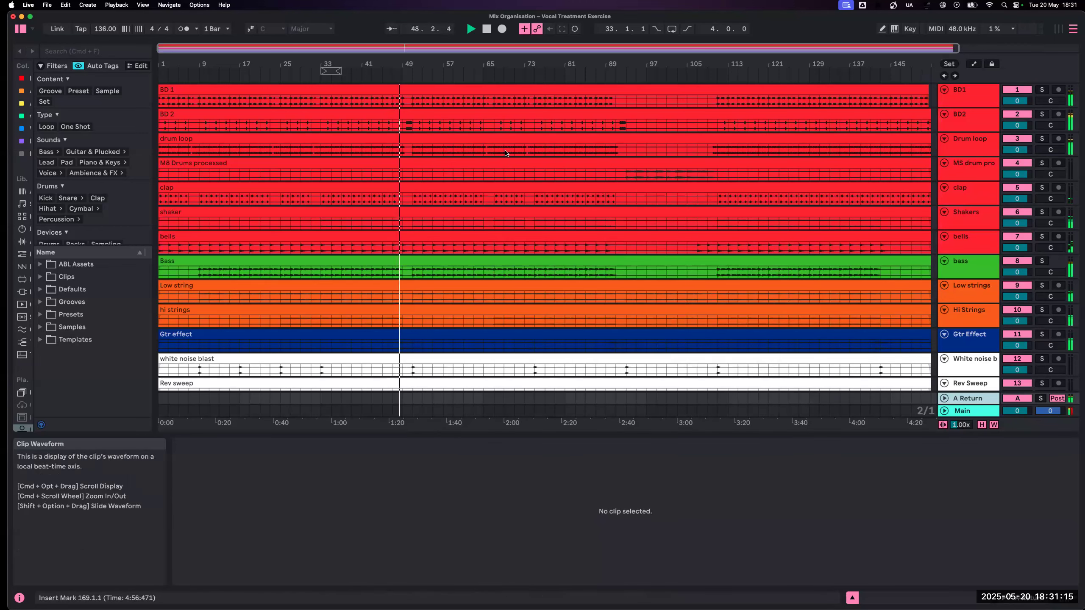
key("space")
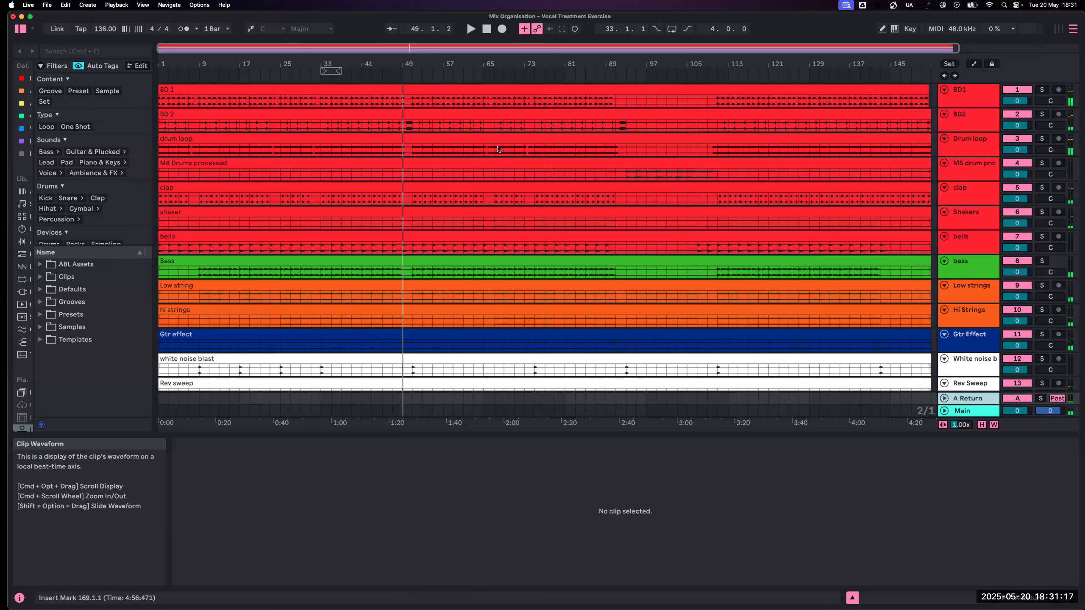
key("Home")
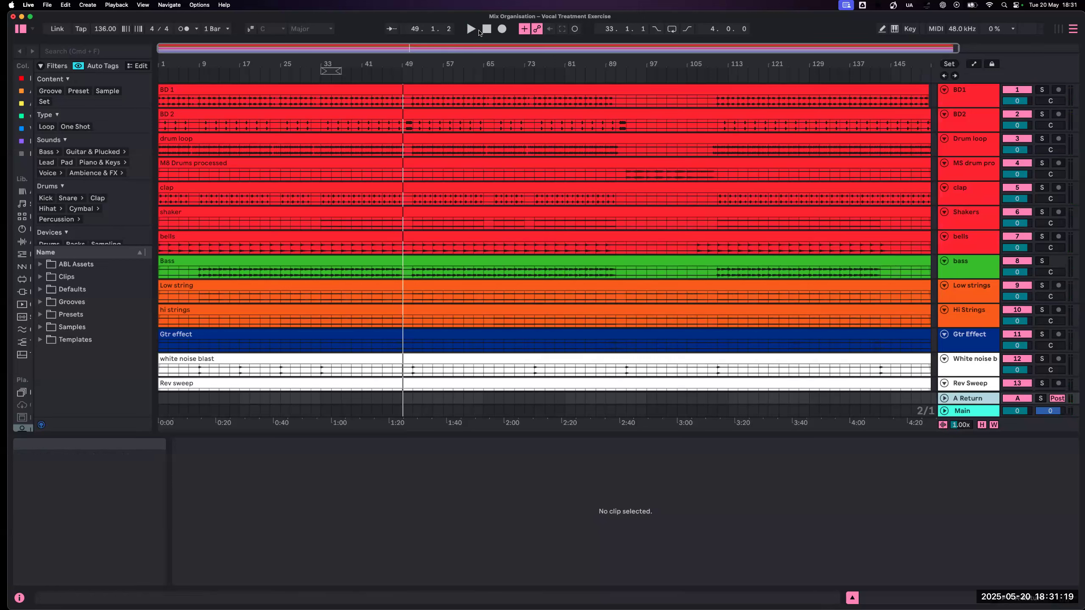
key("space")
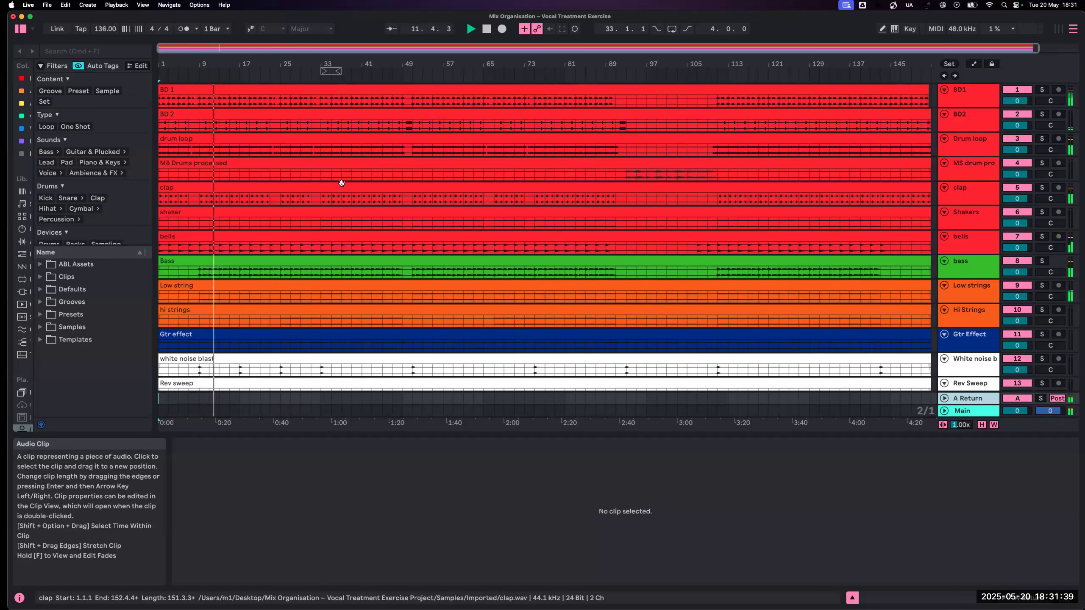
left_click(1067, 602)
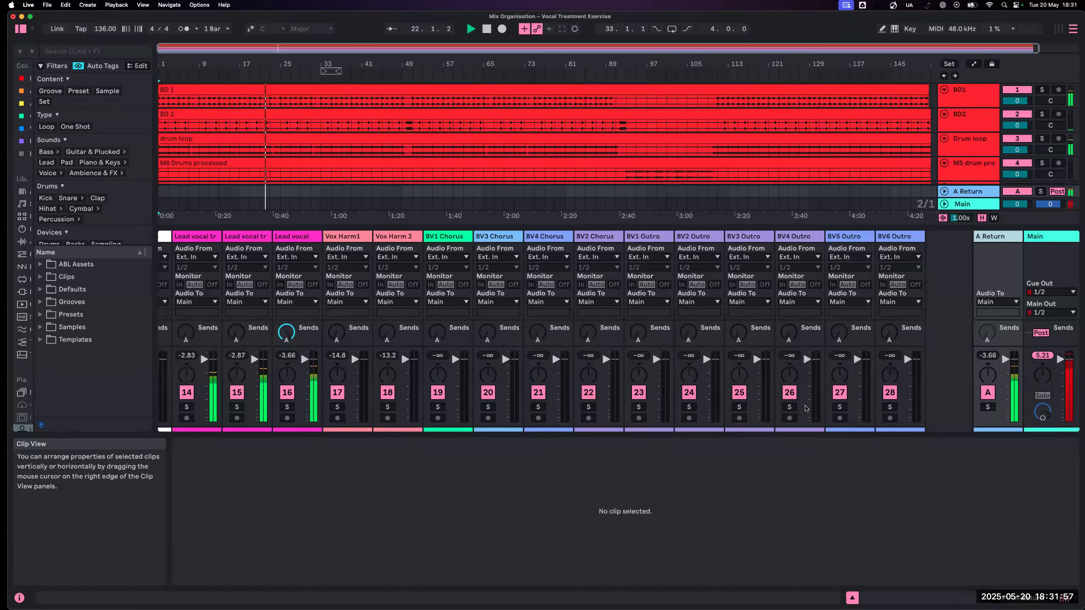
key("space")
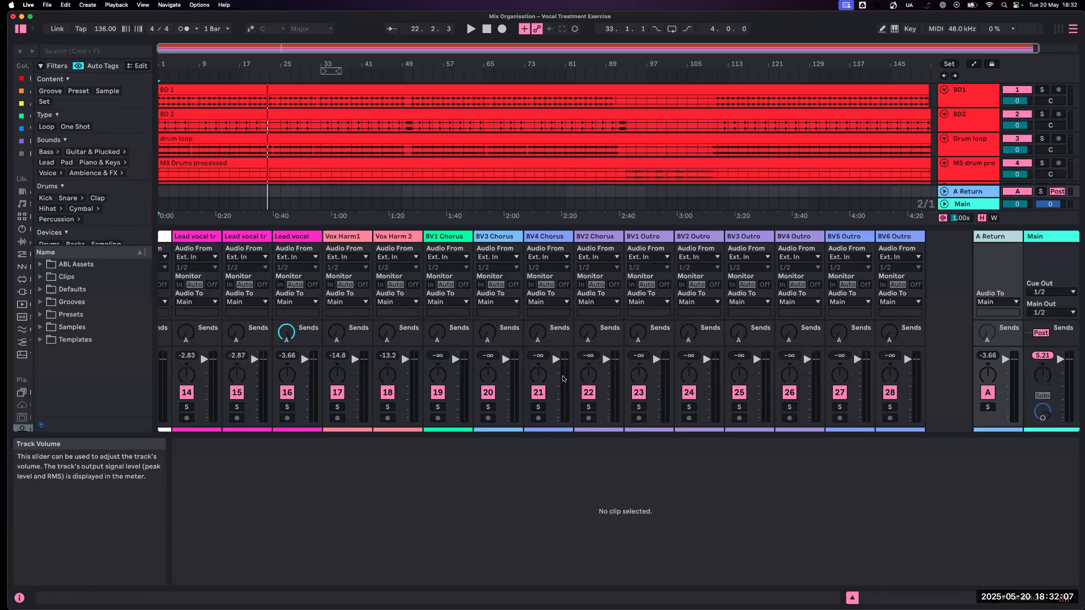
- Select all tracks from BD1 through BV6 Outro in the mixer, lower their volume faders to -inf, and start playback mid-song
scroll(563, 378, "left", 10)
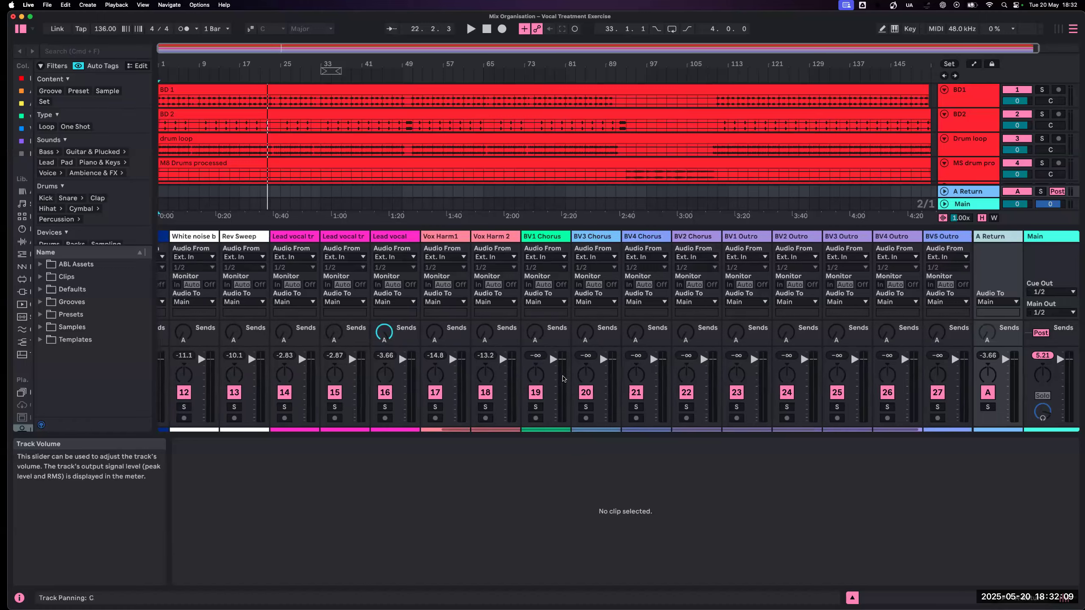
scroll(564, 378, "left", 1)
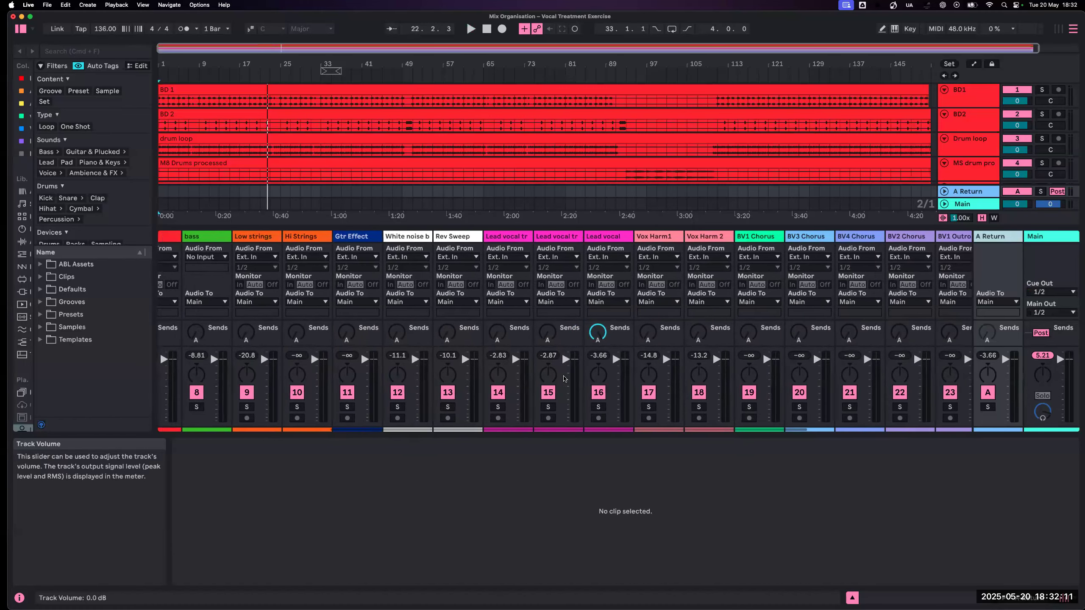
scroll(563, 378, "left", 3)
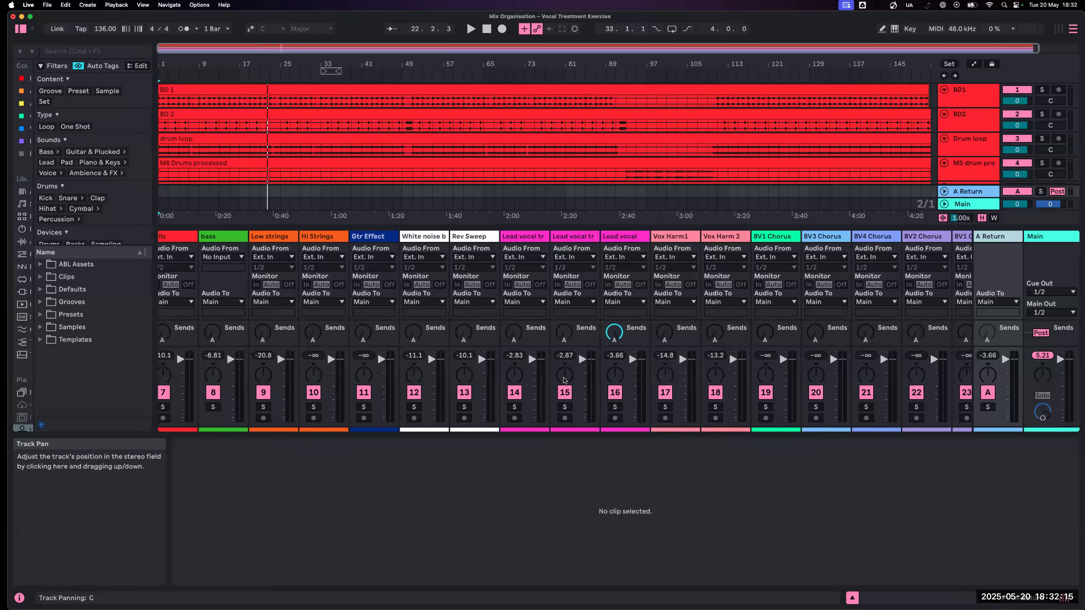
scroll(563, 379, "left", 10)
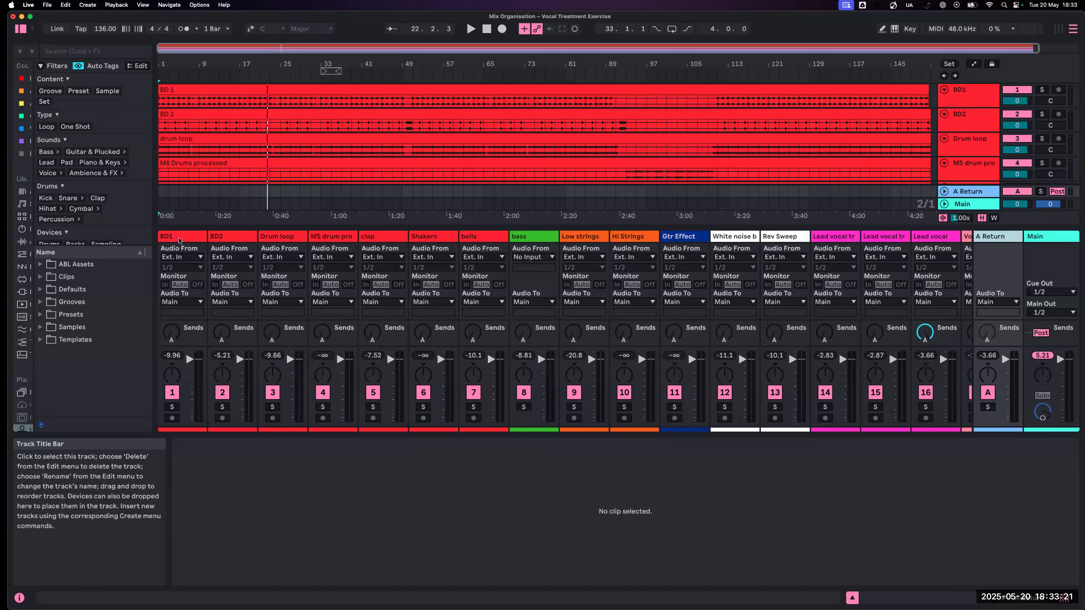
left_click(180, 241)
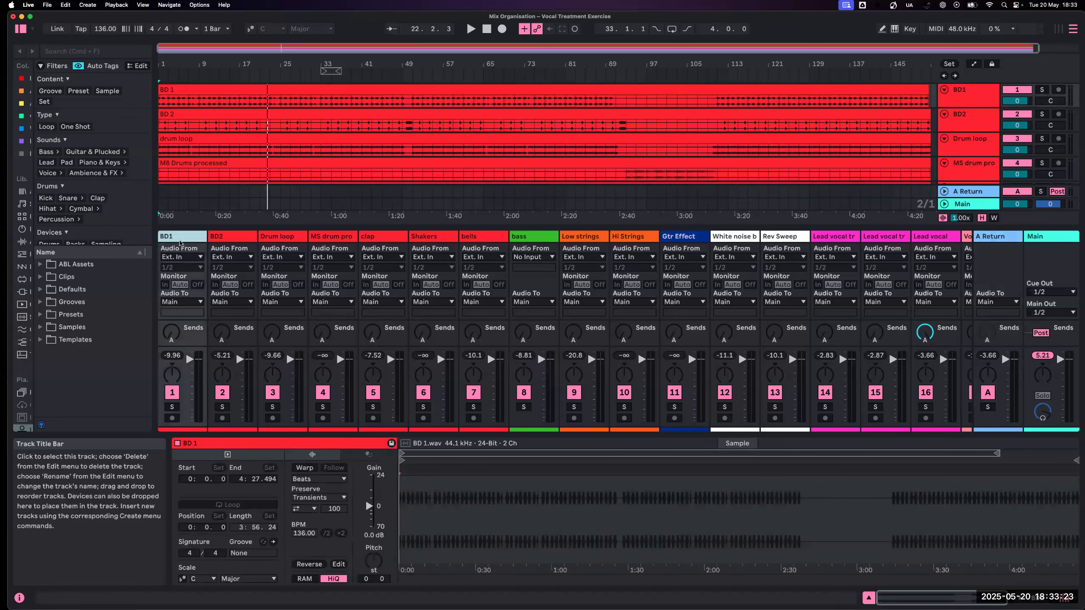
scroll(180, 243, "right", 10)
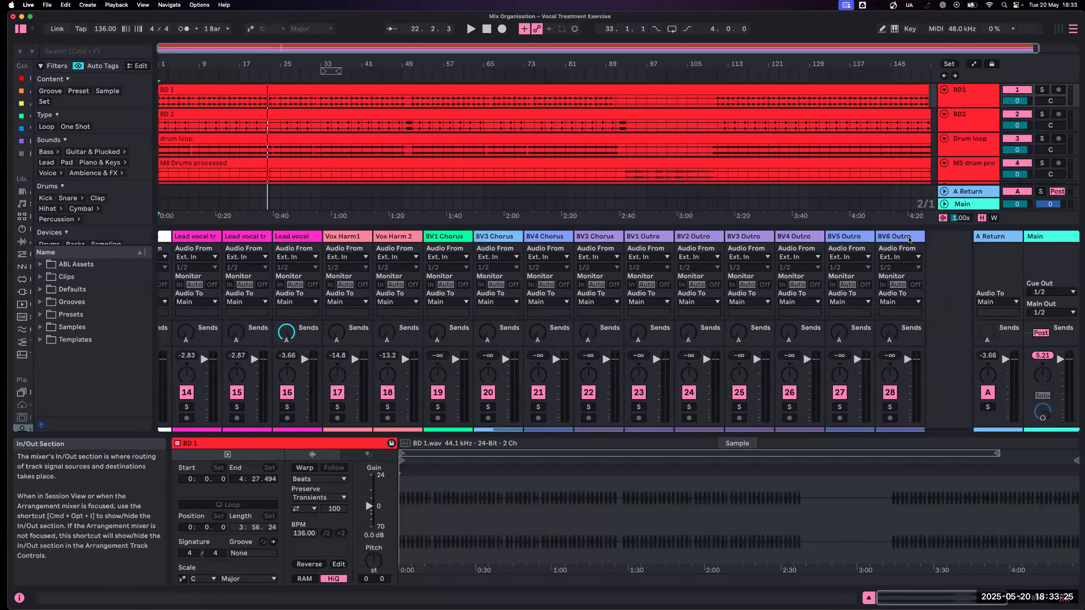
left_click(909, 239, "shift")
scroll(300, 346, "left", 10)
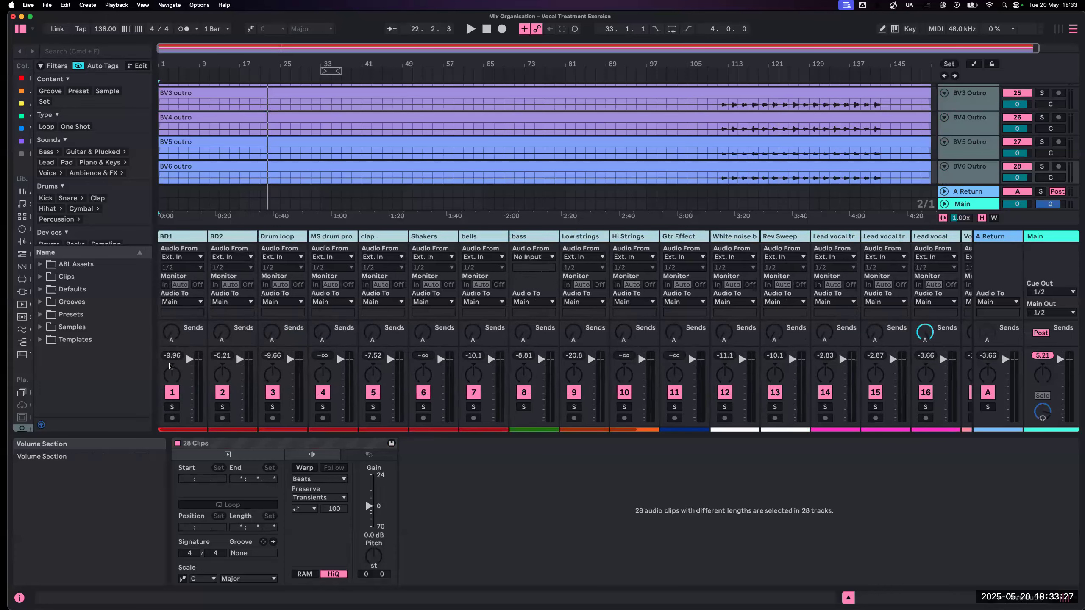
left_click_drag(190, 359, 189, 421)
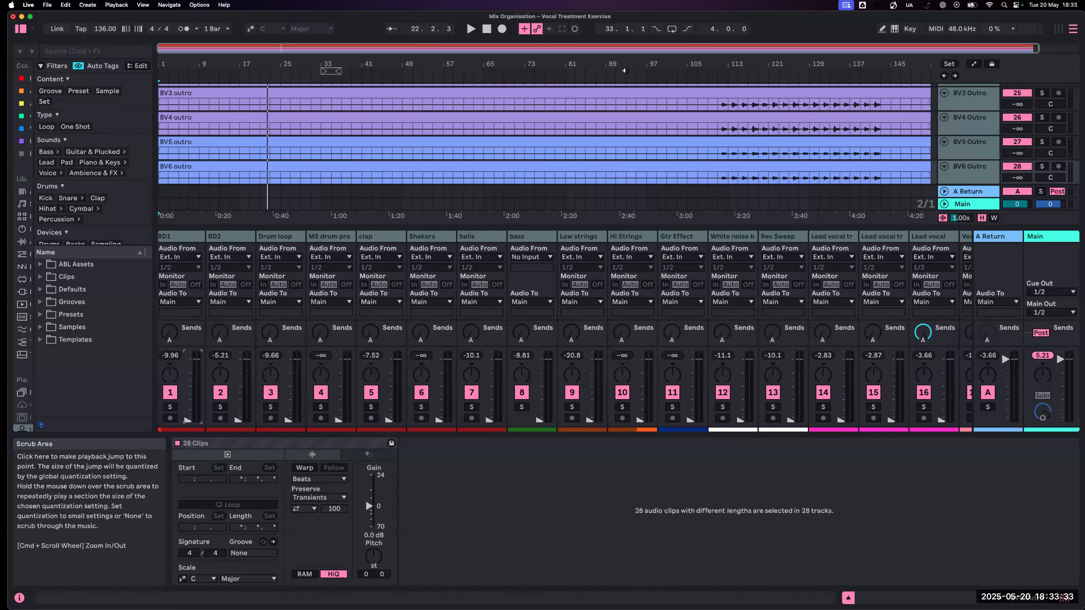
left_click(514, 74)
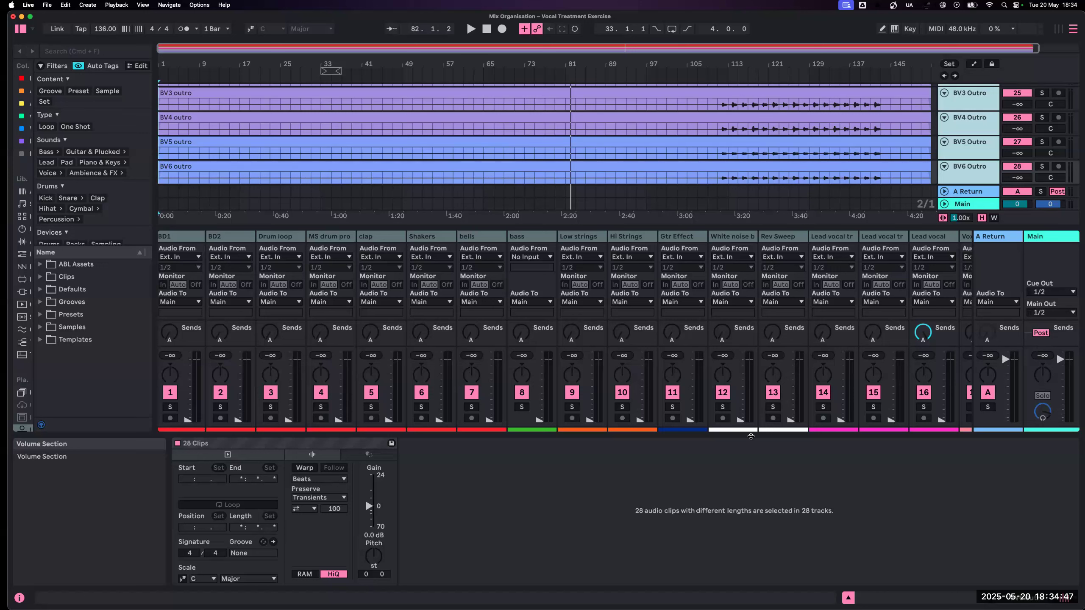
- Narrow the A Return strip and widen the Main strip in the mixer to show its full level meter
left_click(976, 237)
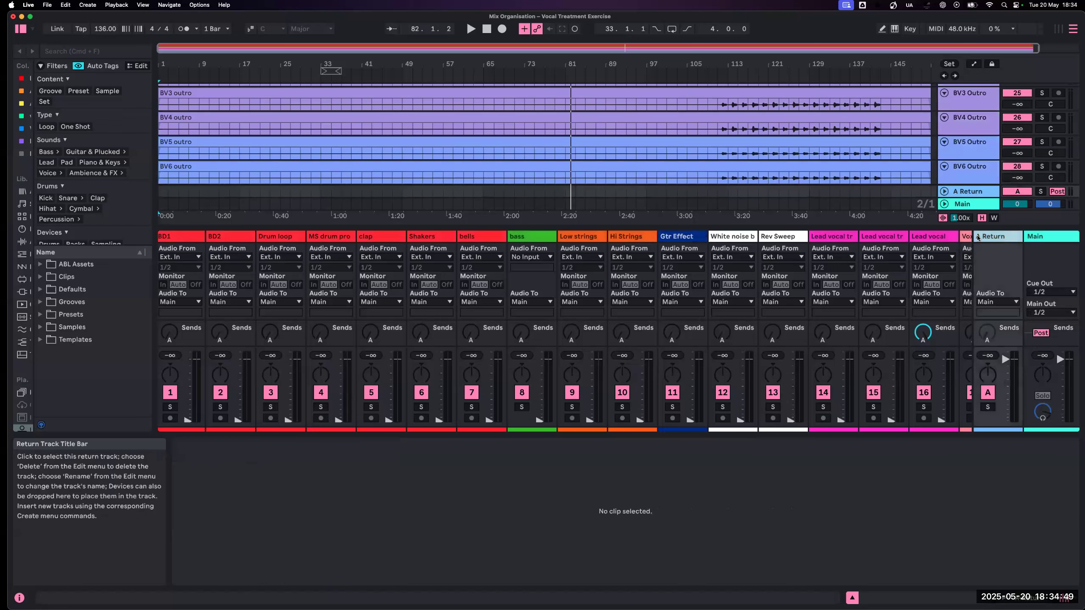
left_click_drag(1005, 237, 1010, 239)
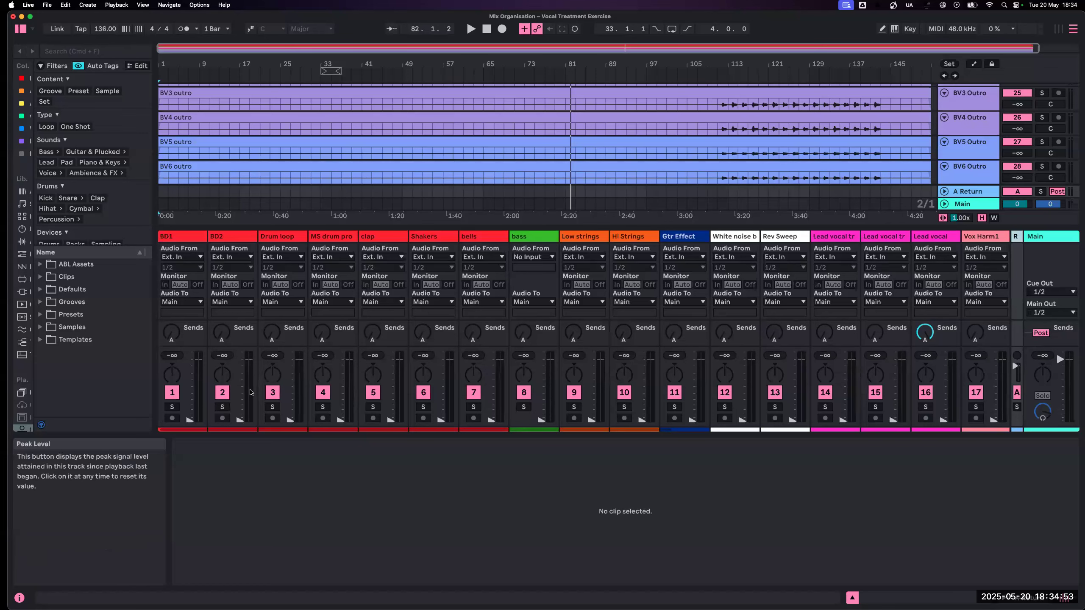
scroll(963, 331, "right", 3)
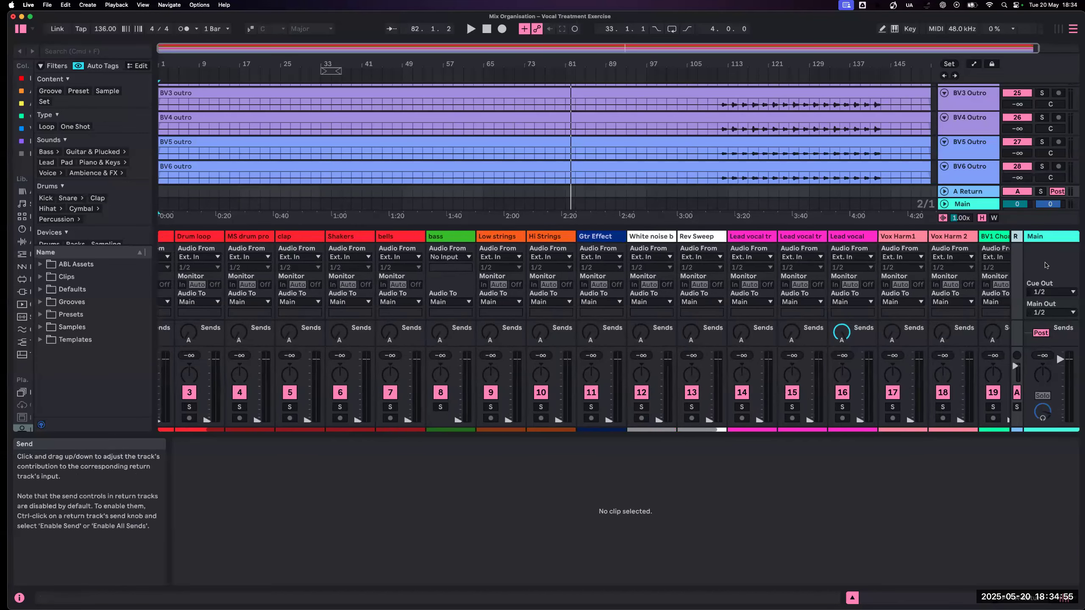
left_click_drag(1022, 238, 962, 246)
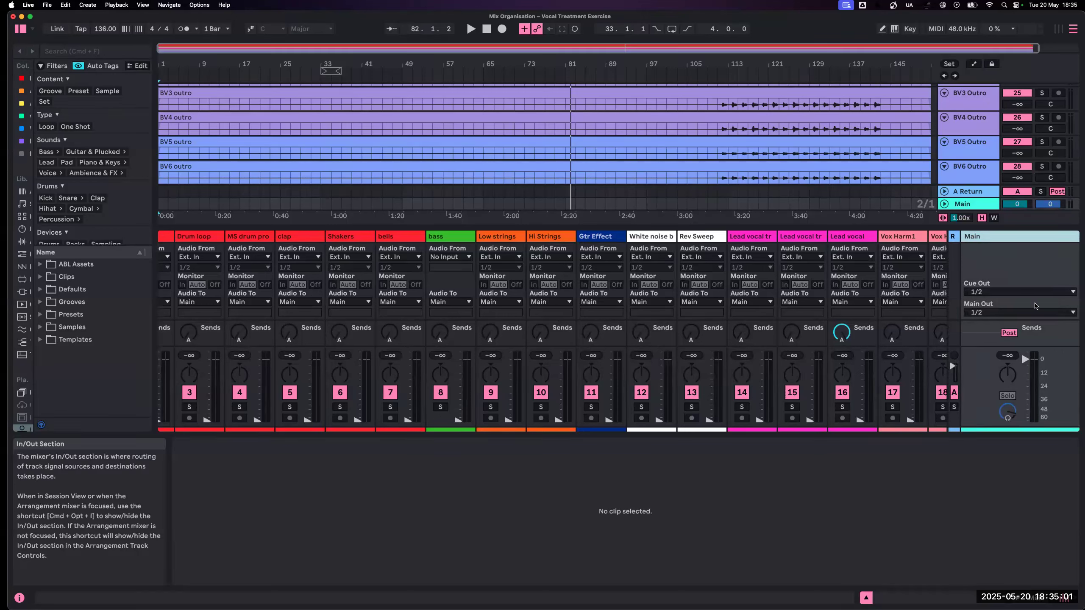
scroll(1034, 303, "up", 5)
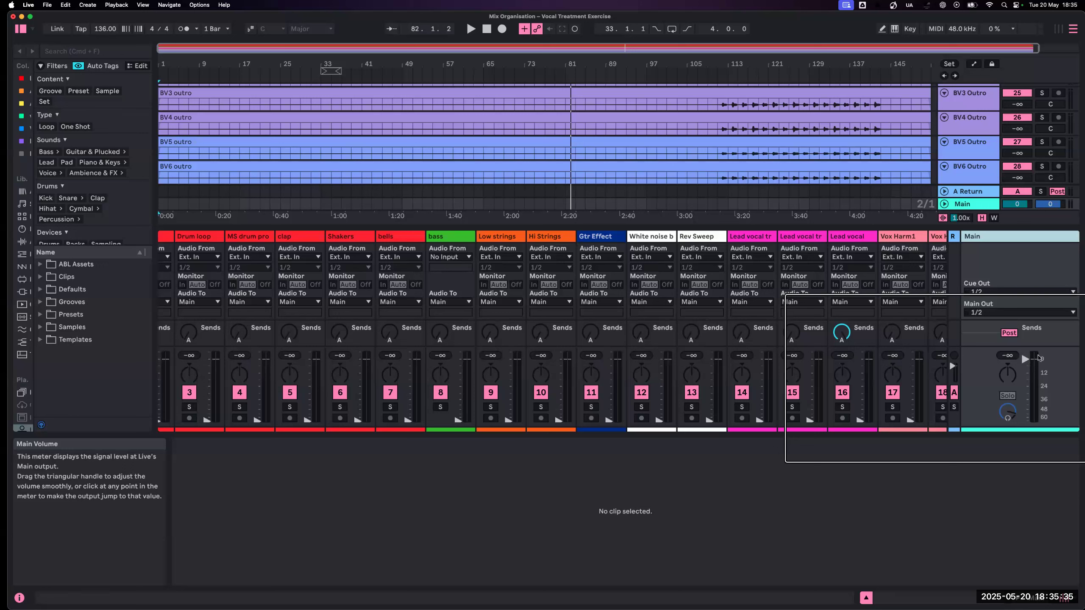
- Lower the Main volume fader to -inf and reset it to 0 dB
left_click_drag(1026, 359, 1038, 423)
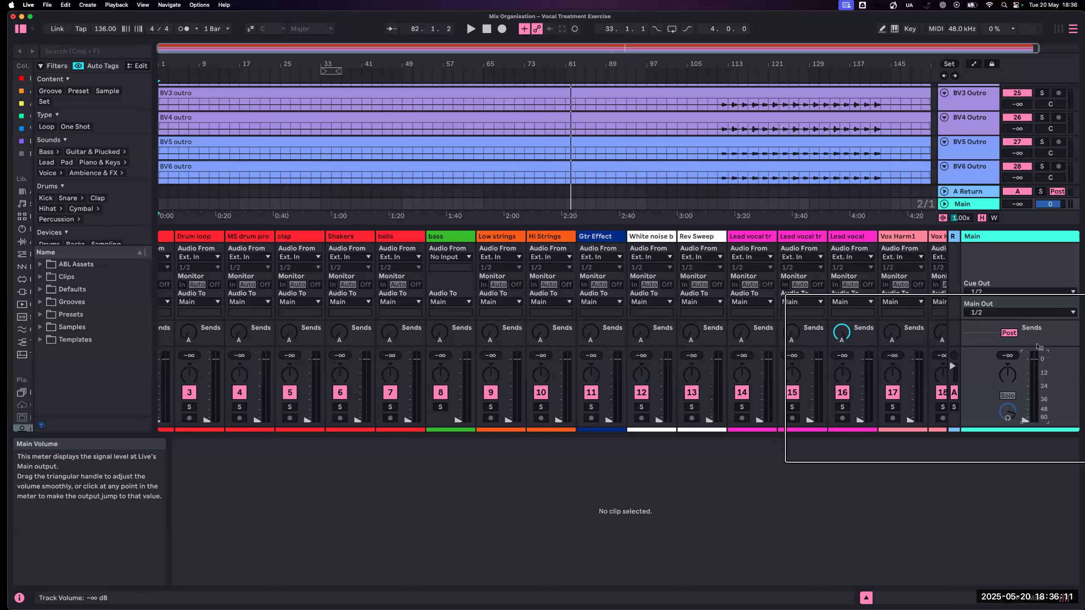
double_click(1024, 421)
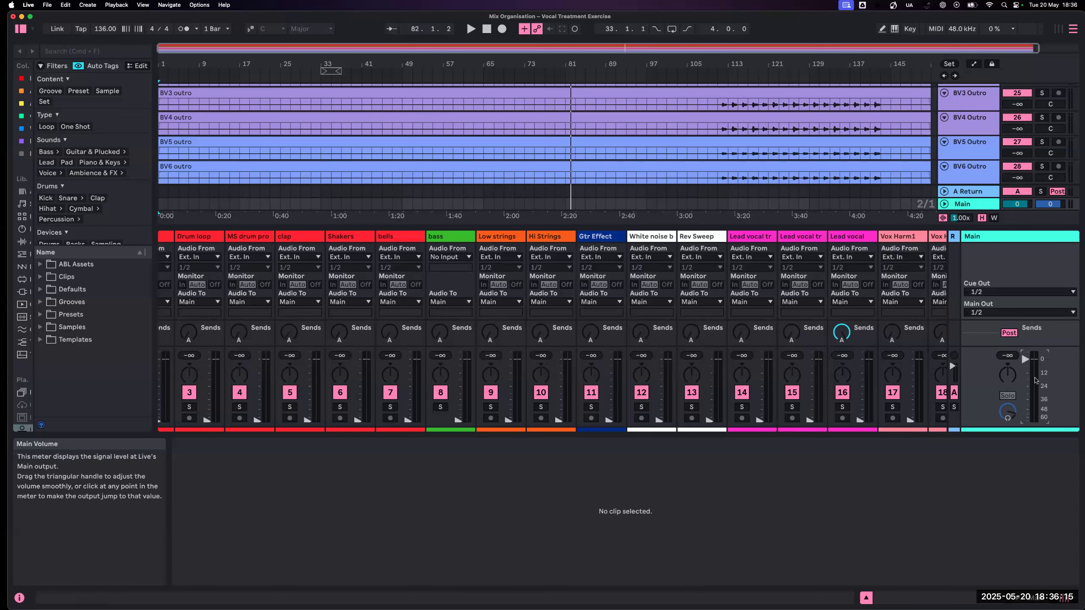
scroll(1034, 380, "left", 2)
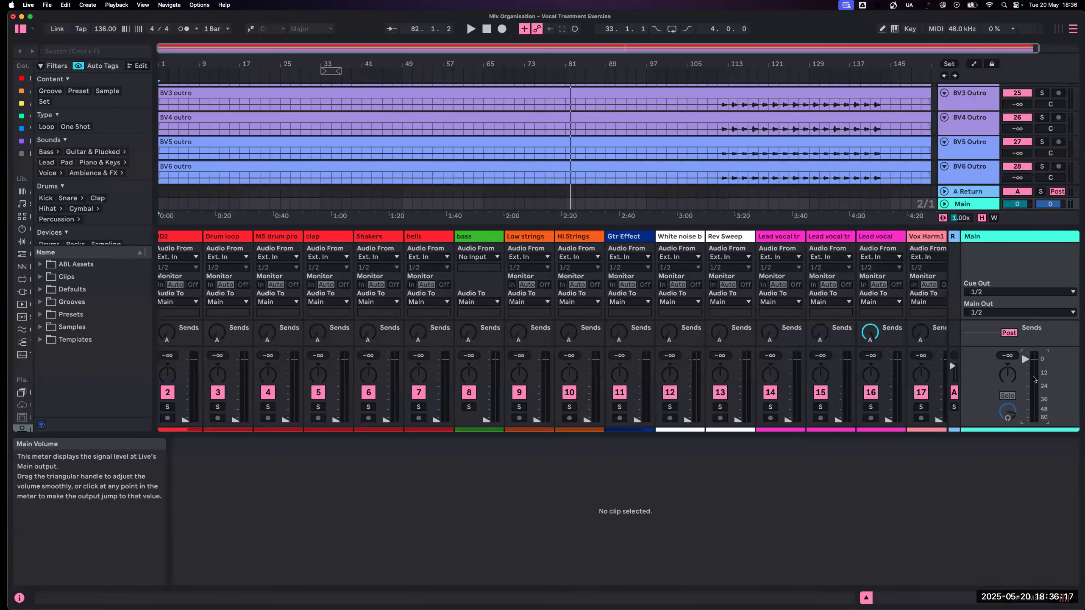
scroll(1033, 380, "left", 1)
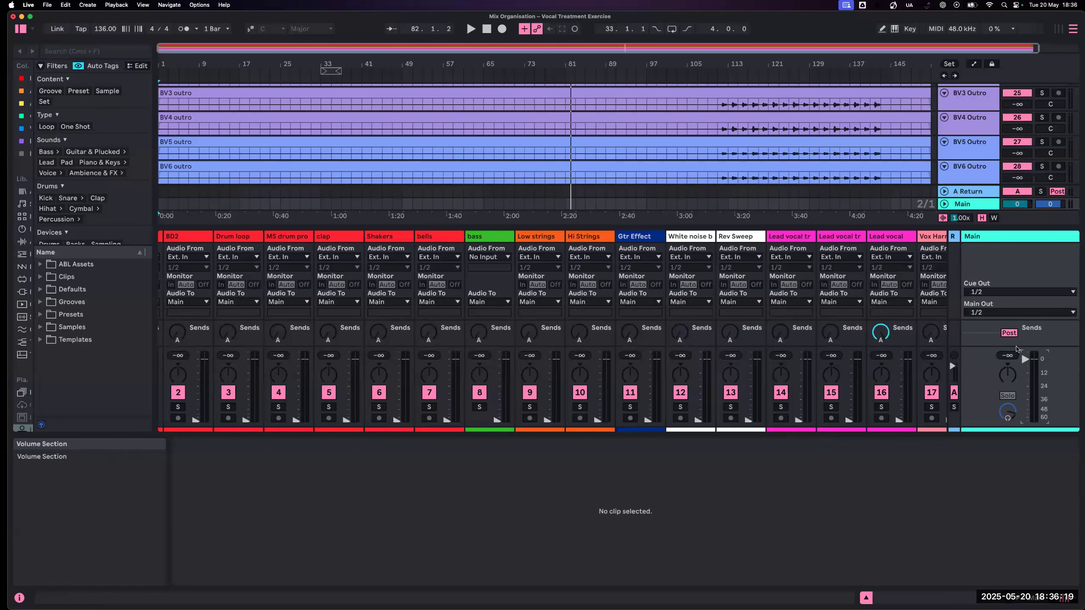
- Increase the mixer's height slightly and reduce it again to compare the fader and meter display
left_click_drag(1016, 347, 1016, 333)
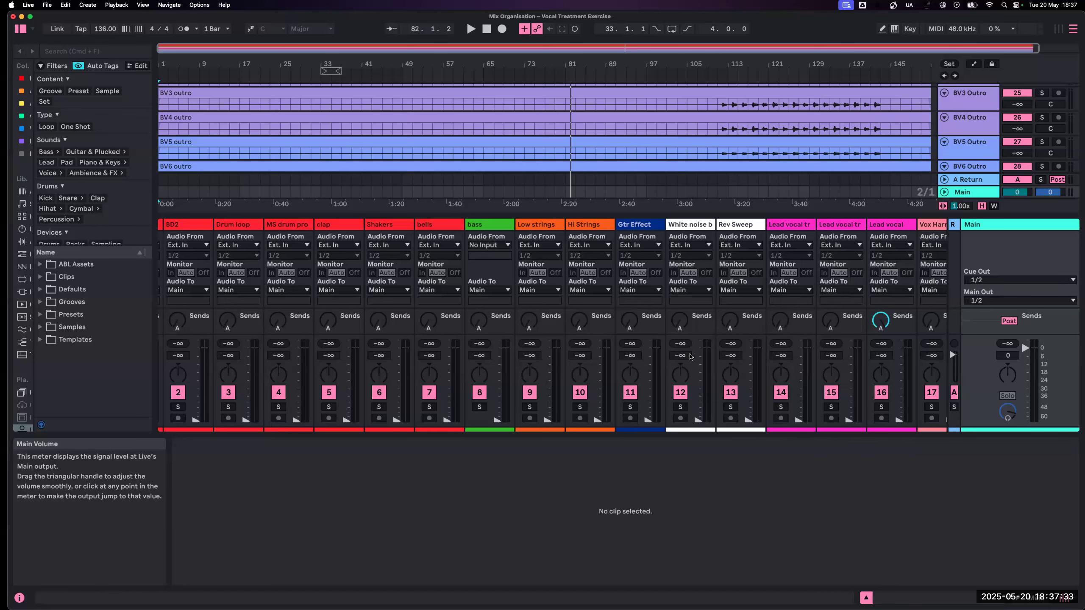
scroll(330, 328, "left", 2)
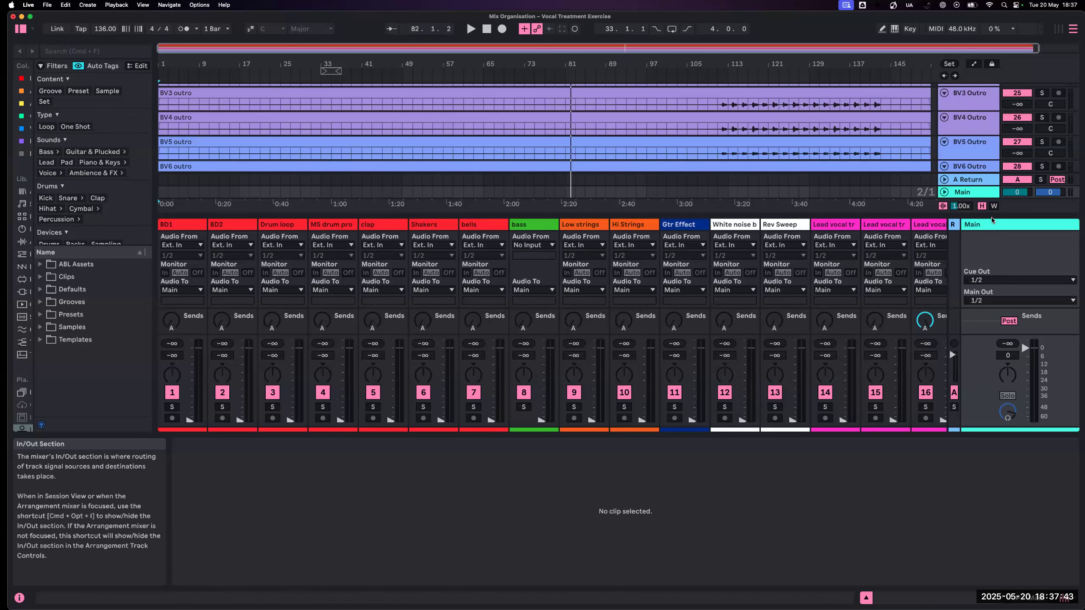
left_click_drag(991, 224, 991, 248)
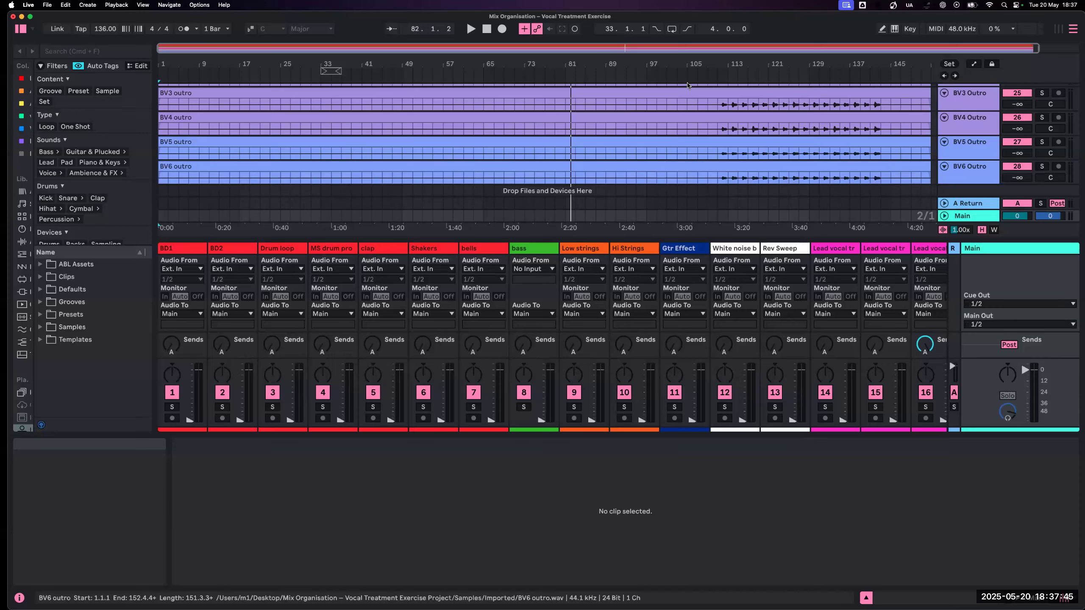
- Loop bars 55 to 71 of the arrangement, select the BD1 track, and start playback
scroll(675, 125, "up", 5)
scroll(675, 125, "up", 12)
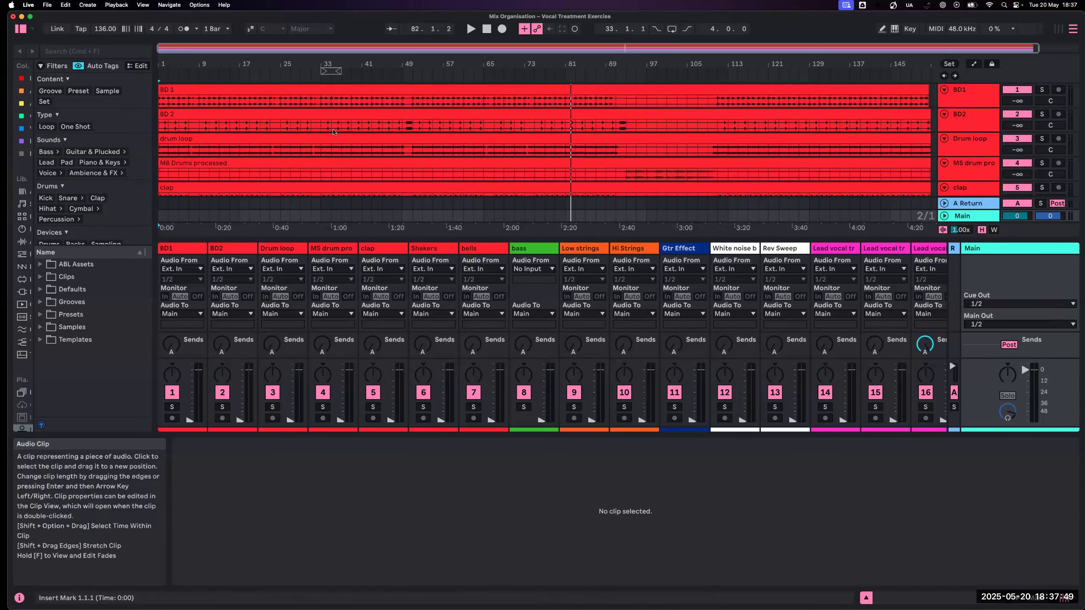
left_click_drag(431, 151, 515, 153)
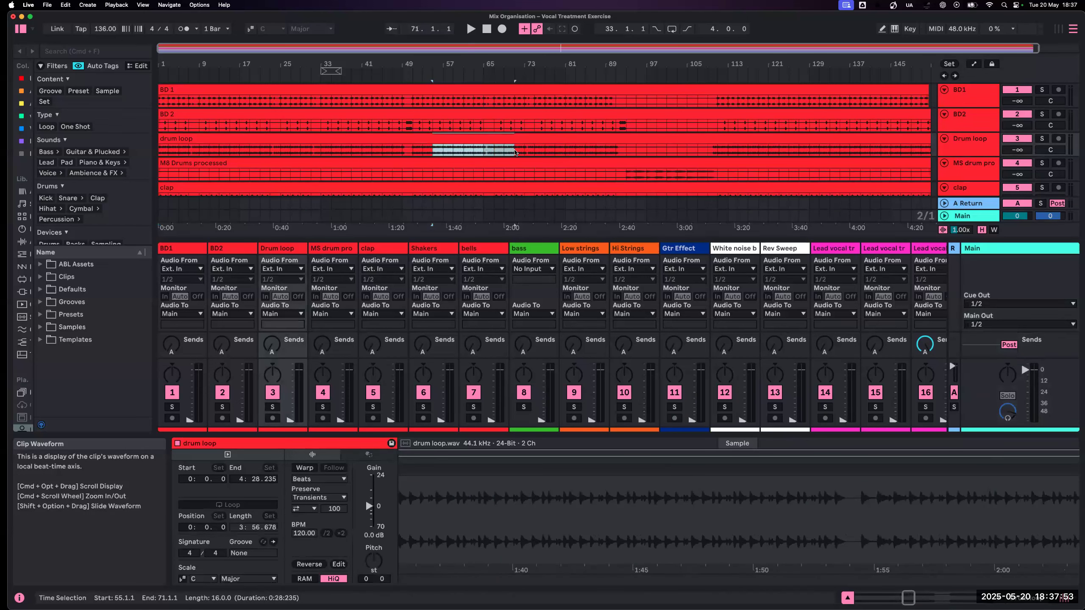
key("super+l")
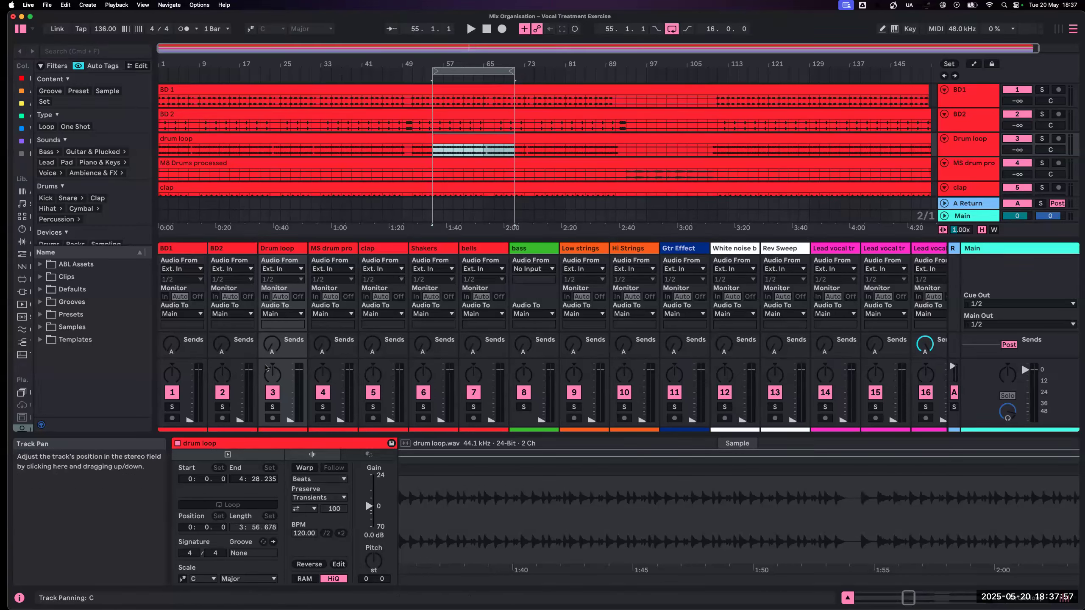
left_click(186, 376)
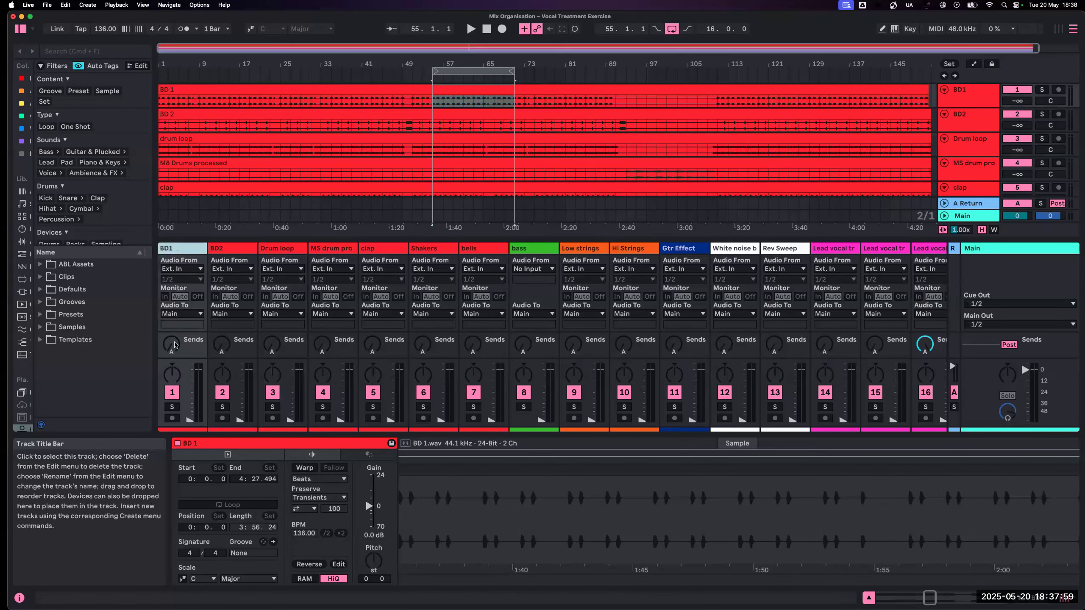
key("space")
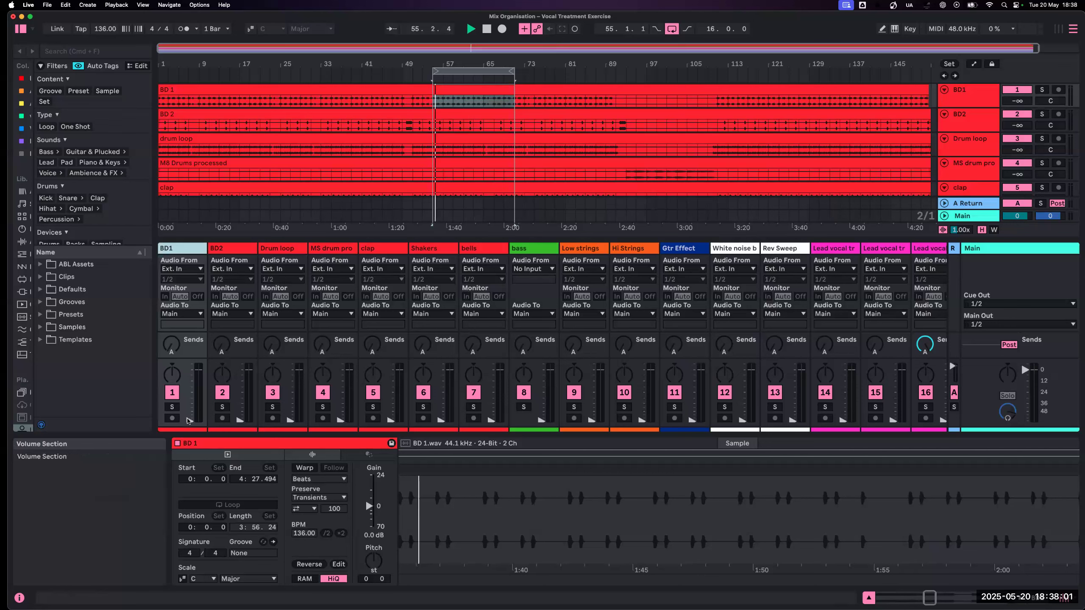
- Enlarge the mixer and raise the volume of BD1 to -7.2 dB and BD2 to -11.2 dB
left_click_drag(190, 419, 189, 378)
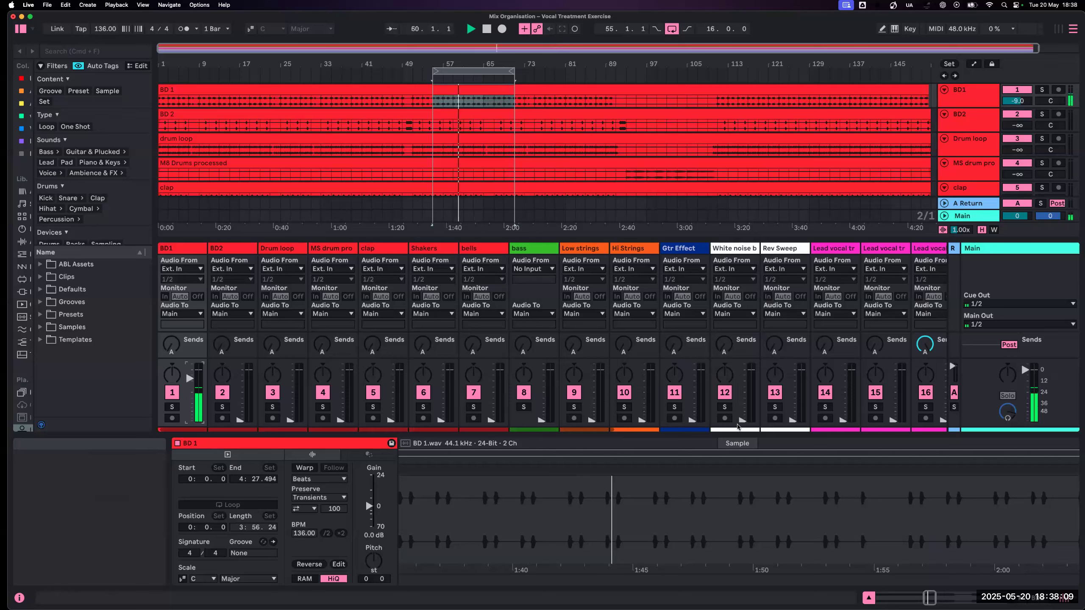
left_click_drag(1023, 233, 1024, 159)
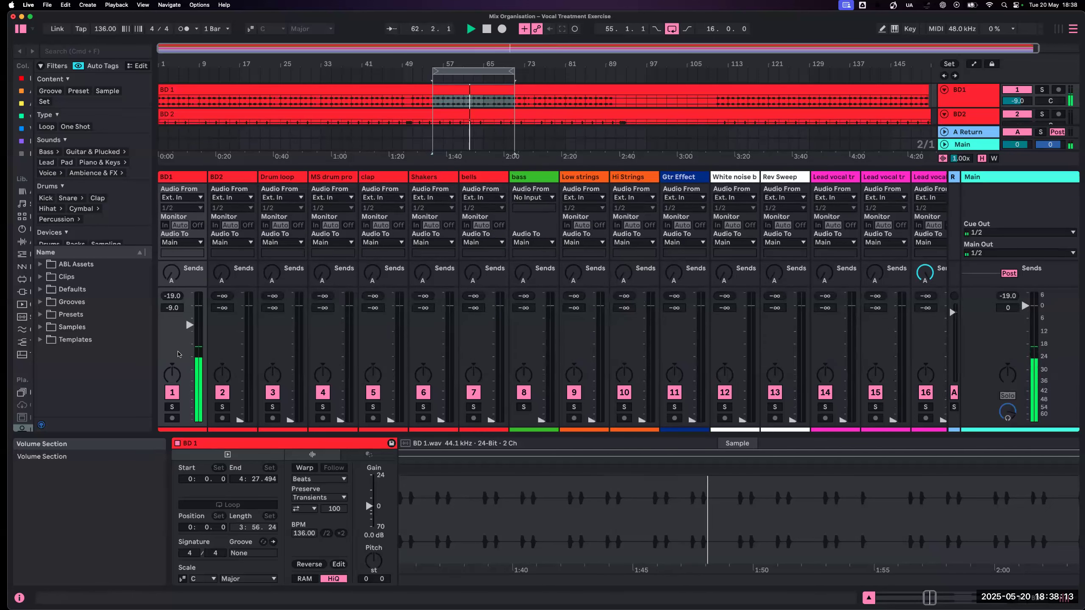
left_click_drag(189, 355, 189, 351)
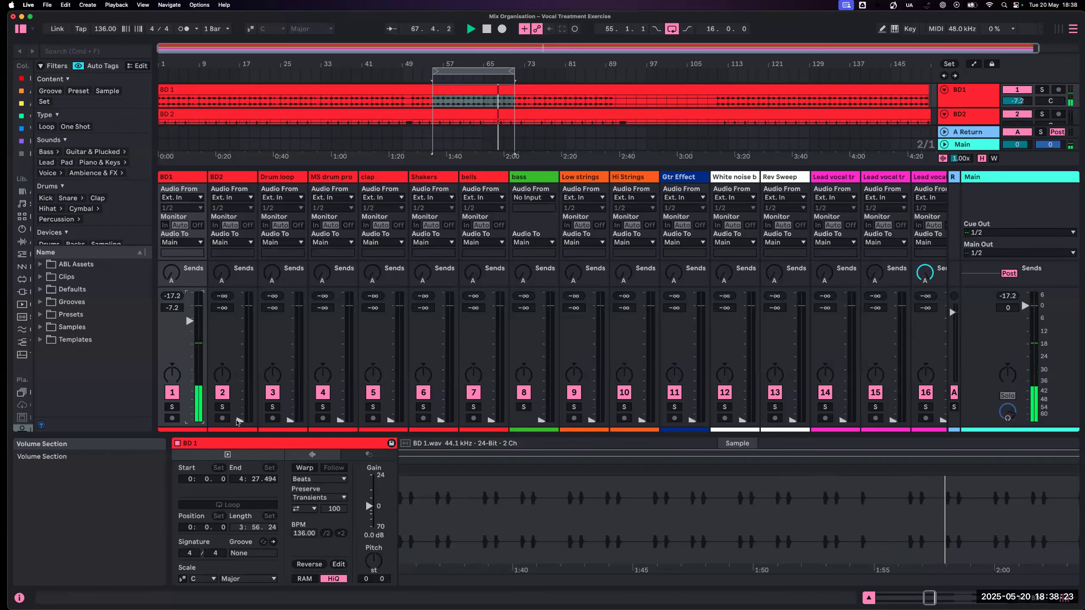
left_click_drag(239, 420, 240, 329)
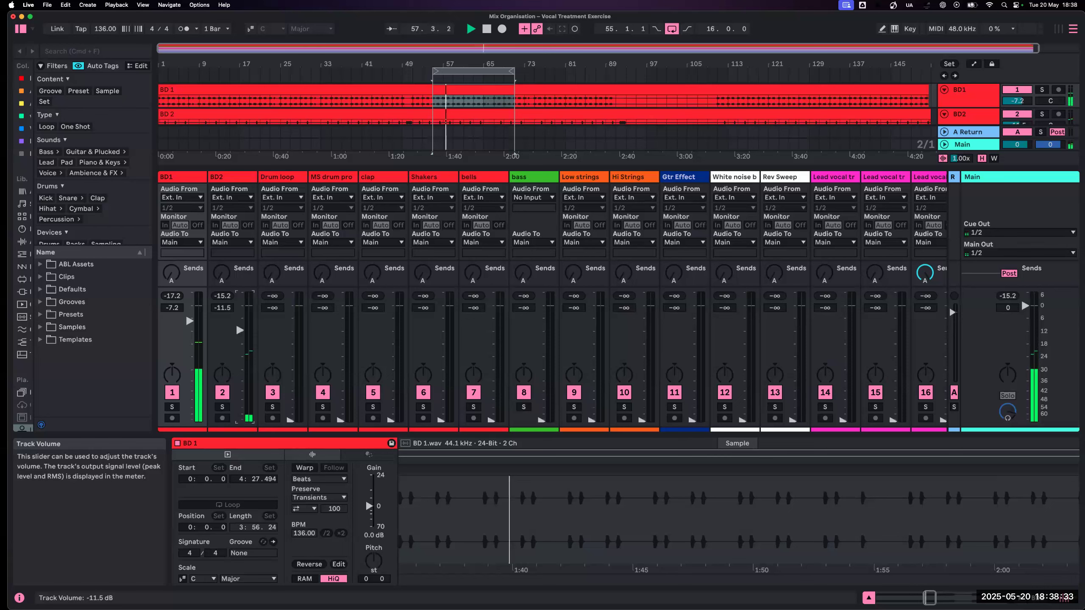
- Move the clap track directly after BD2 and set its volume to -5.0 dB
scroll(278, 399, "right", 1)
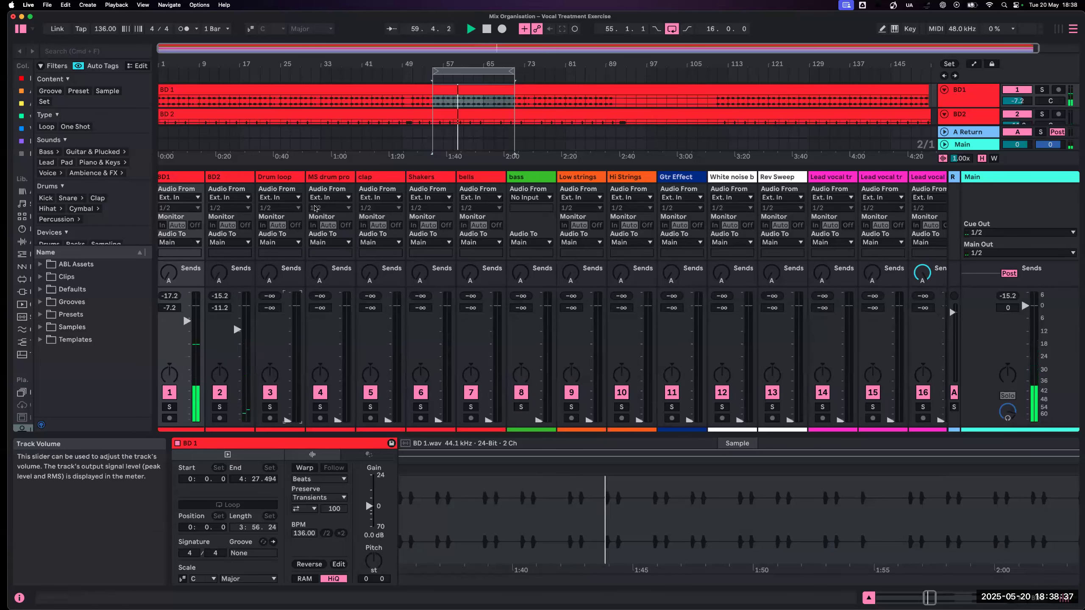
left_click(293, 182)
left_click_drag(371, 179, 261, 182)
left_click_drag(285, 419, 285, 319)
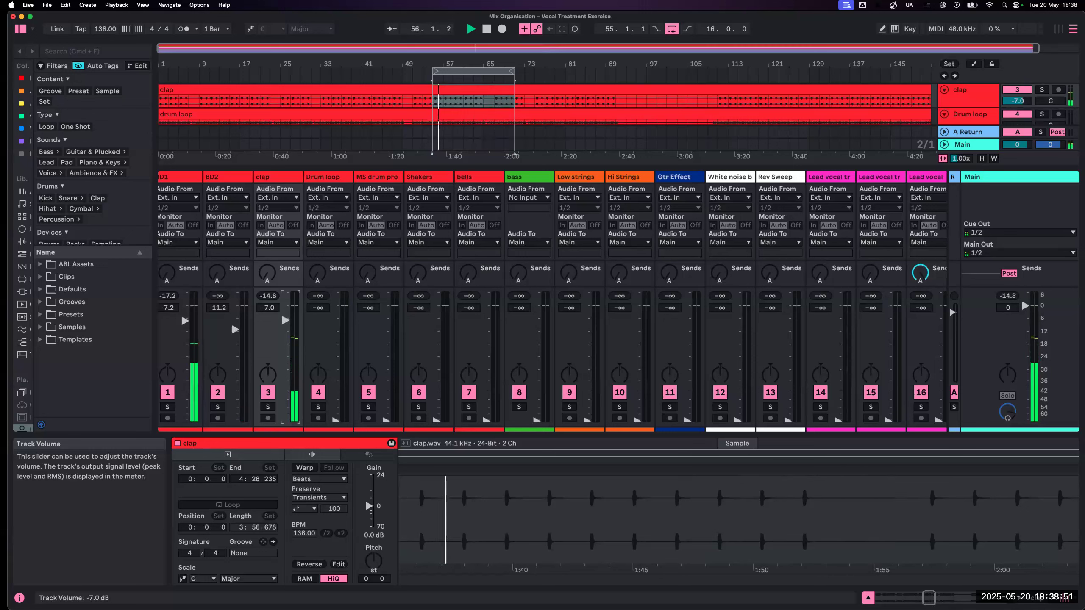
left_click_drag(285, 320, 285, 316)
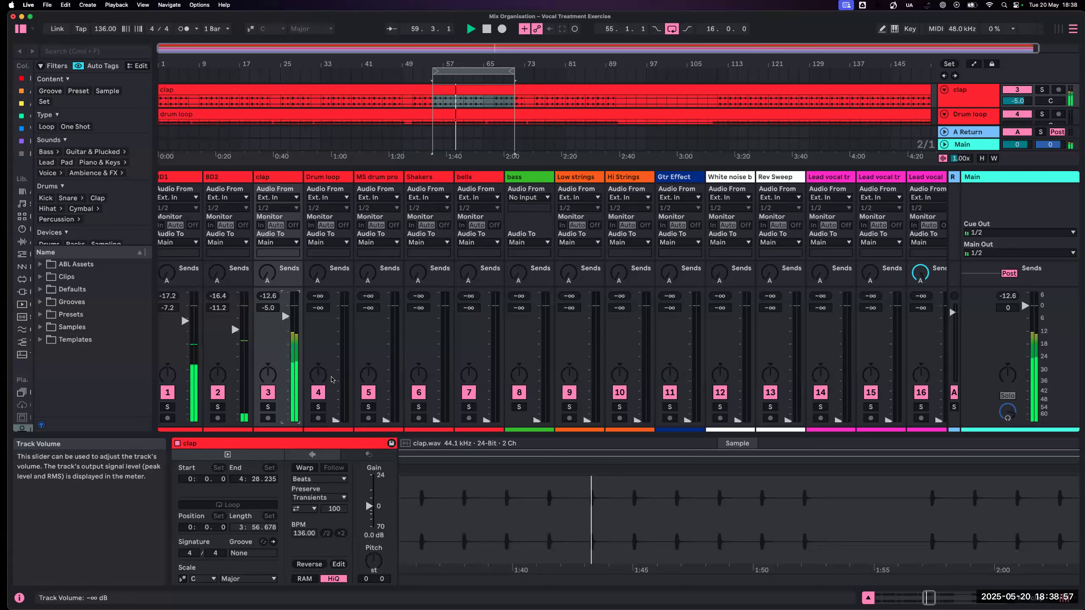
left_click_drag(427, 177, 326, 273)
left_click_drag(335, 420, 335, 329)
key("super+z")
- Move the Shakers track directly after clap, then set Shakers to 0 dB and Drum loop to -9.0 dB
left_click_drag(426, 178, 325, 183)
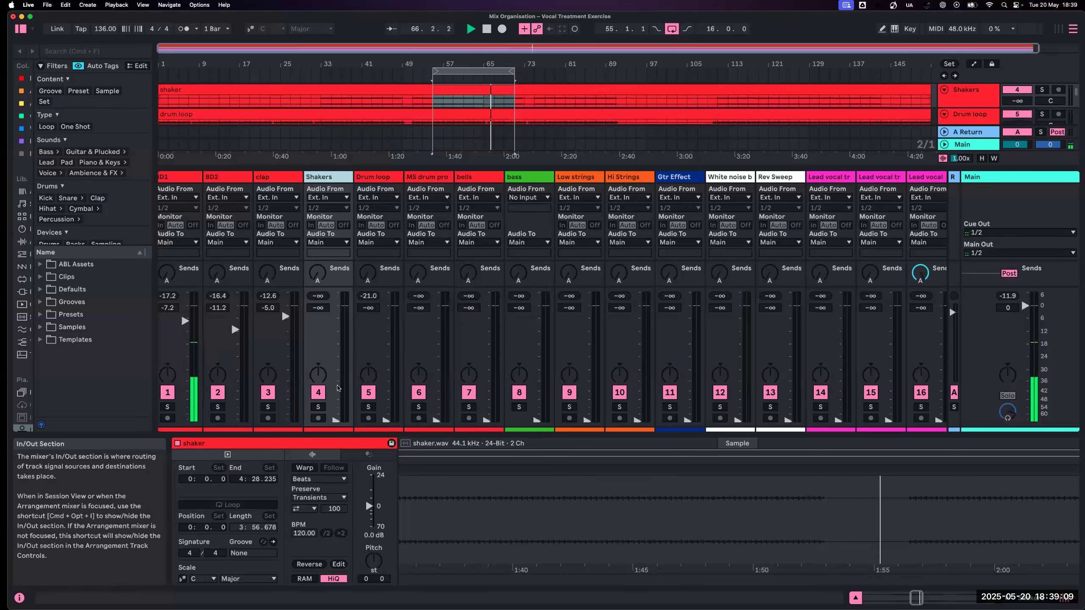
left_click_drag(336, 420, 336, 305)
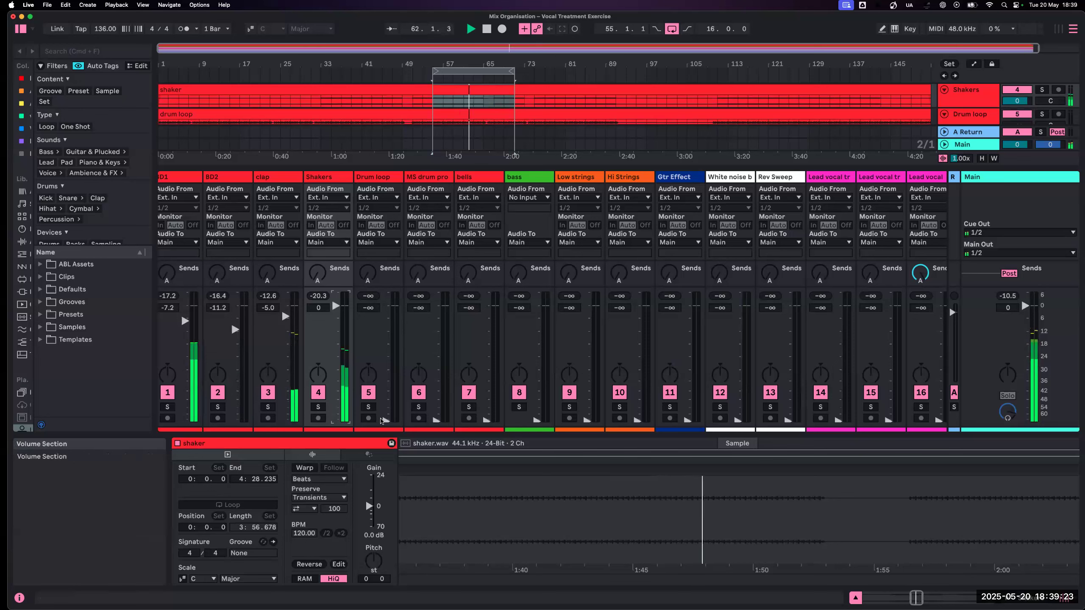
left_click_drag(386, 420, 386, 325)
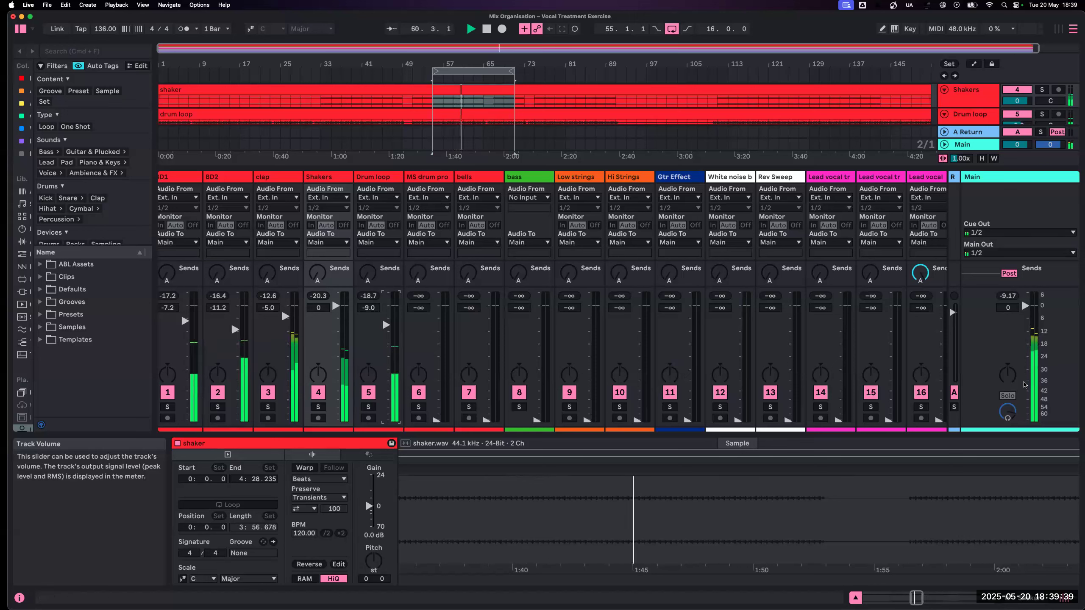
- Move the bells track directly after Drum loop and set its volume to -14.6 dB
scroll(1057, 351, "up", 1)
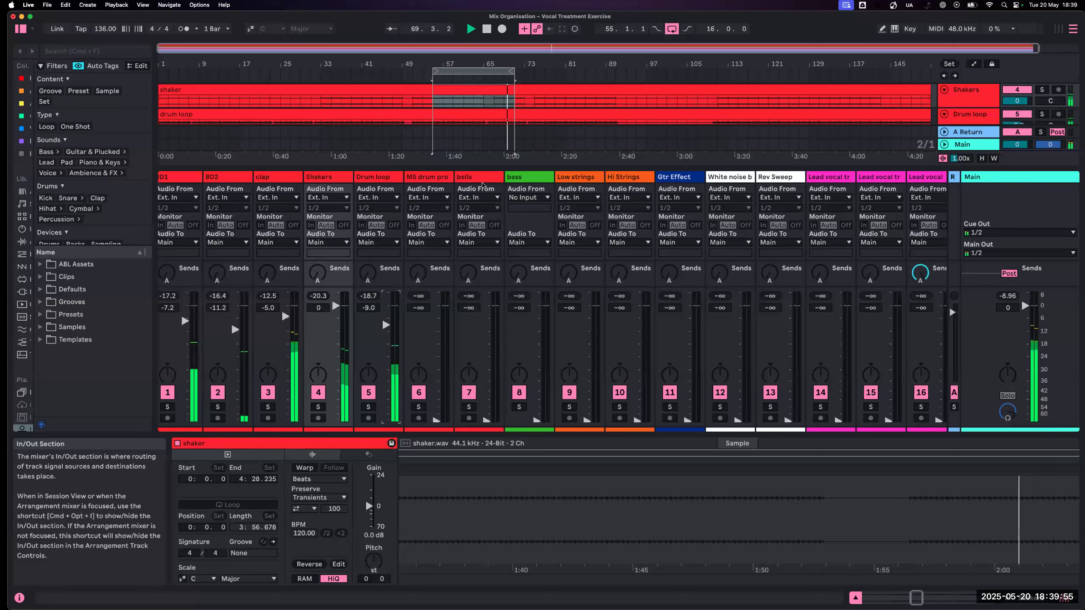
left_click_drag(468, 177, 436, 333)
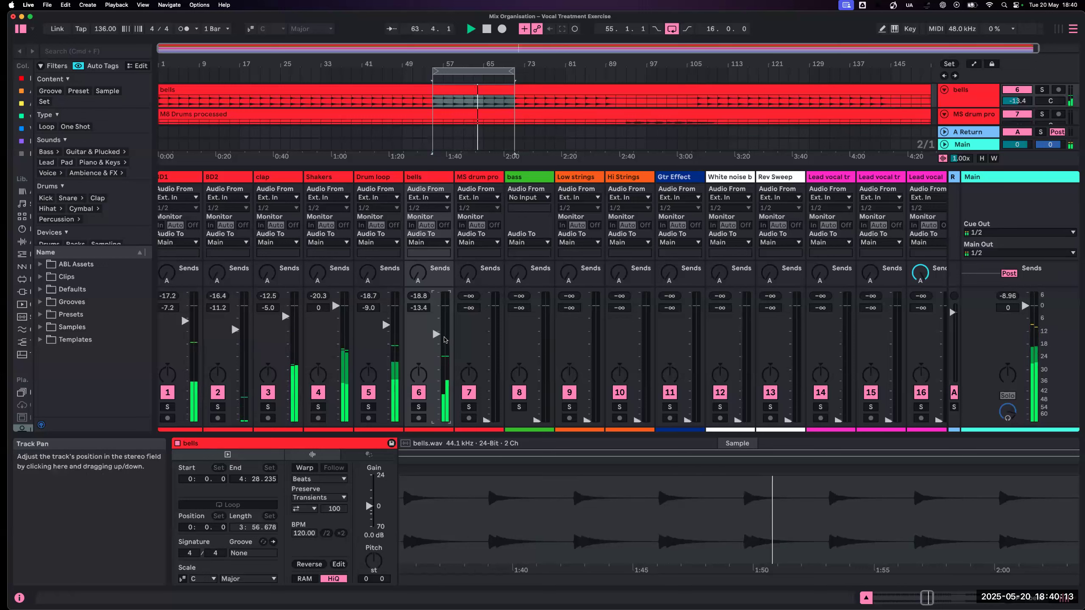
left_click_drag(436, 334, 436, 337)
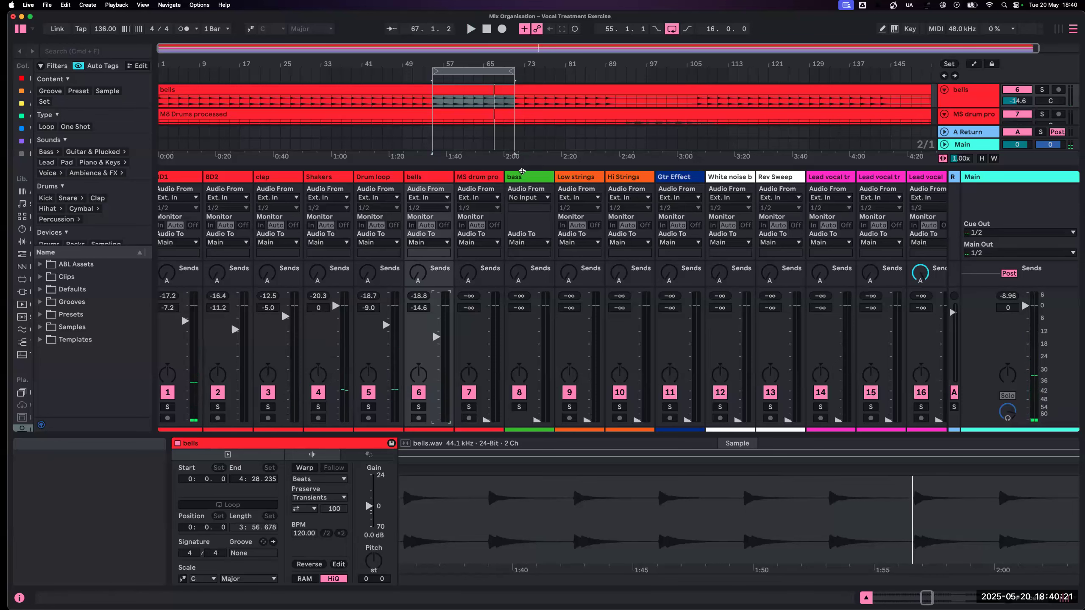
- Reduce the mixer's height and start playback at the MS Drums processed section after bar 89
left_click_drag(518, 172, 525, 307)
scroll(571, 152, "right", 1)
scroll(571, 151, "left", 1)
scroll(571, 152, "right", 1)
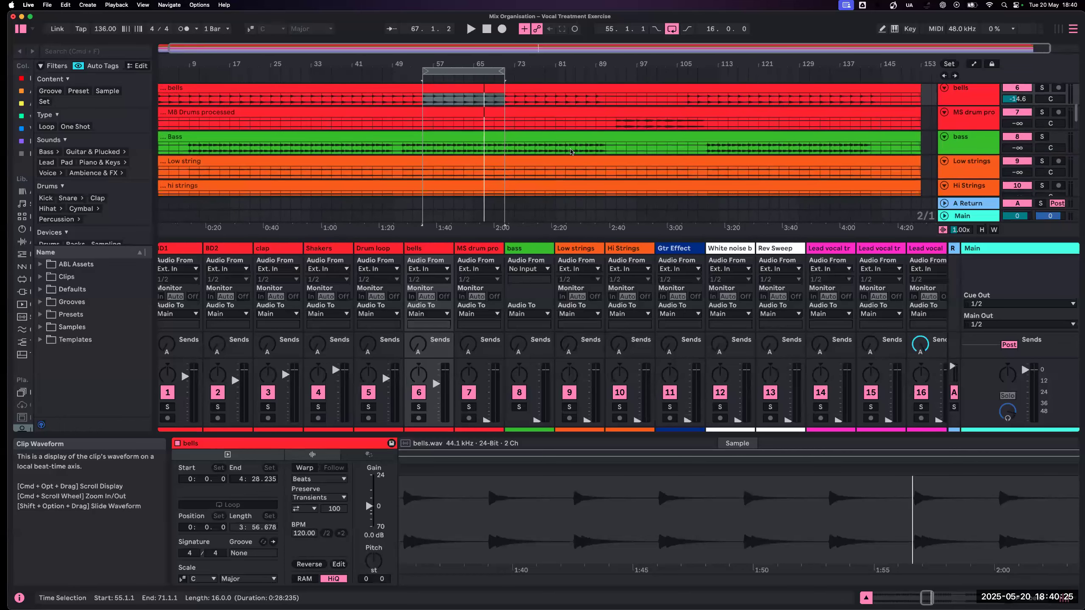
scroll(570, 152, "up", 1)
left_click(618, 76)
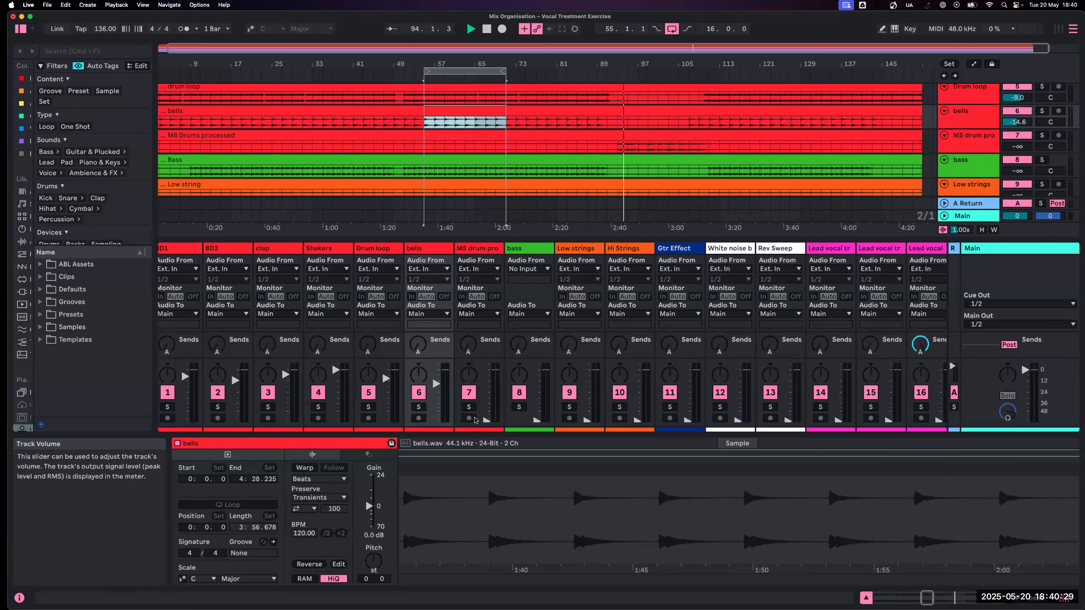
- Set the volume of the MS drum pro track to -10.0 dB and stop playback
left_click_drag(485, 420, 486, 372)
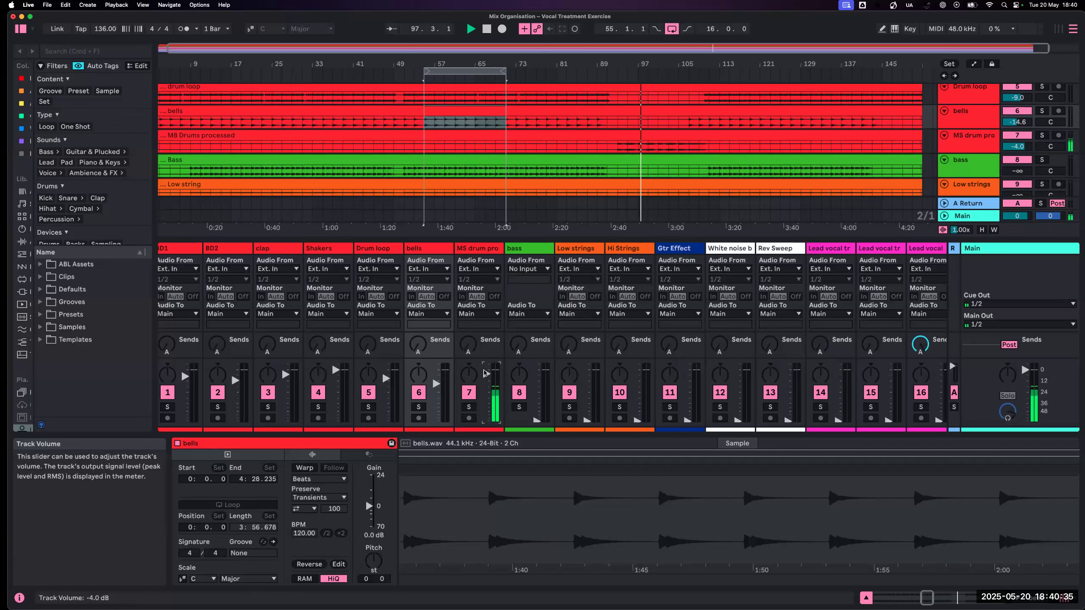
left_click_drag(486, 374, 487, 376)
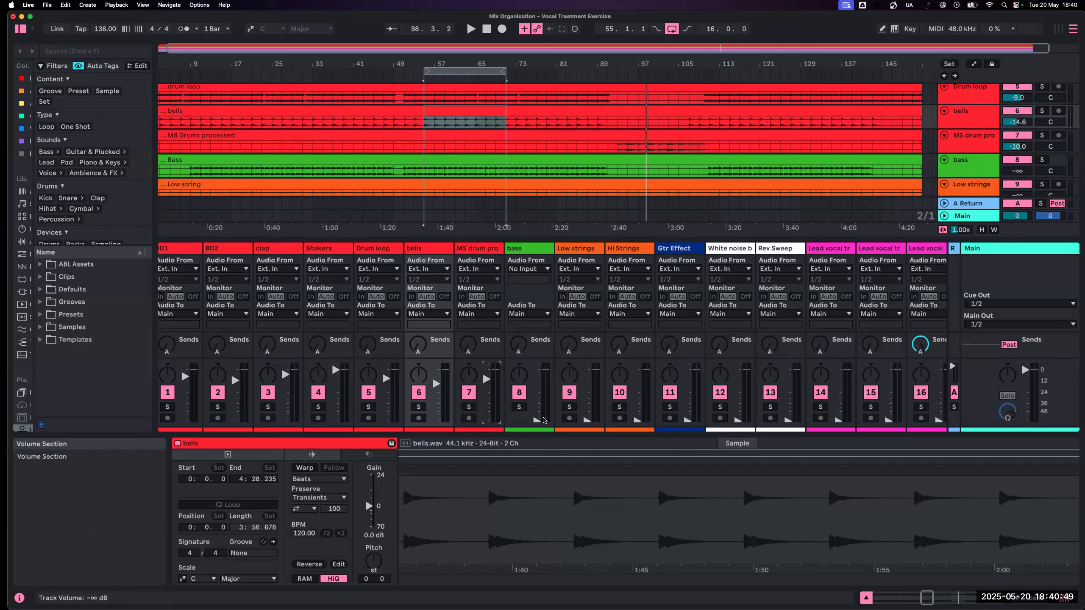
scroll(526, 394, "left", 1)
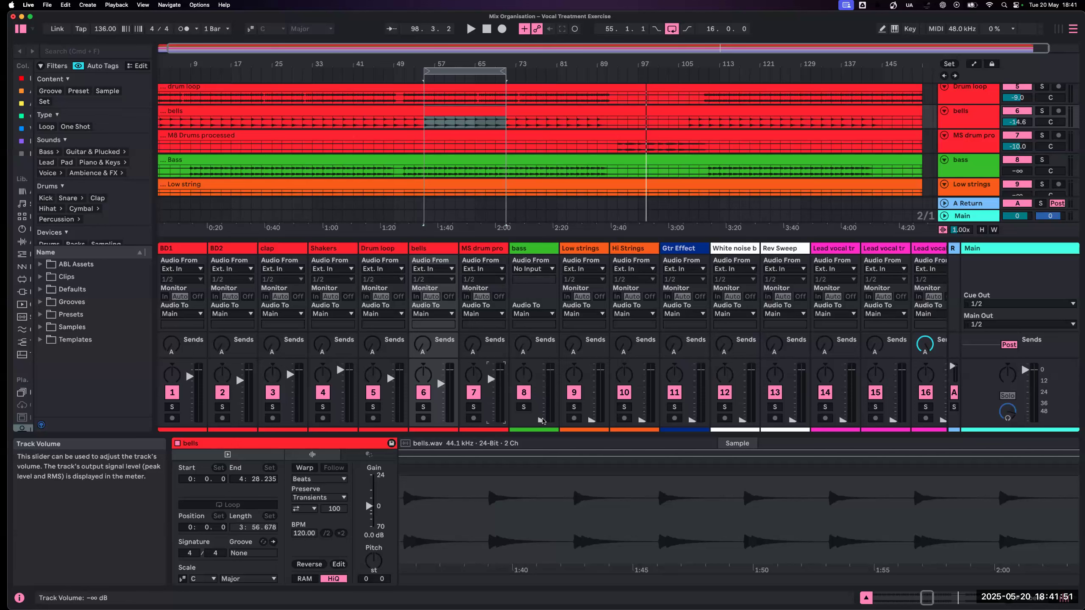
- Raise the bass to -5.0 dB during playback, soloing it briefly with BD1 to compare the two levels
key("space")
left_click_drag(542, 421, 542, 374)
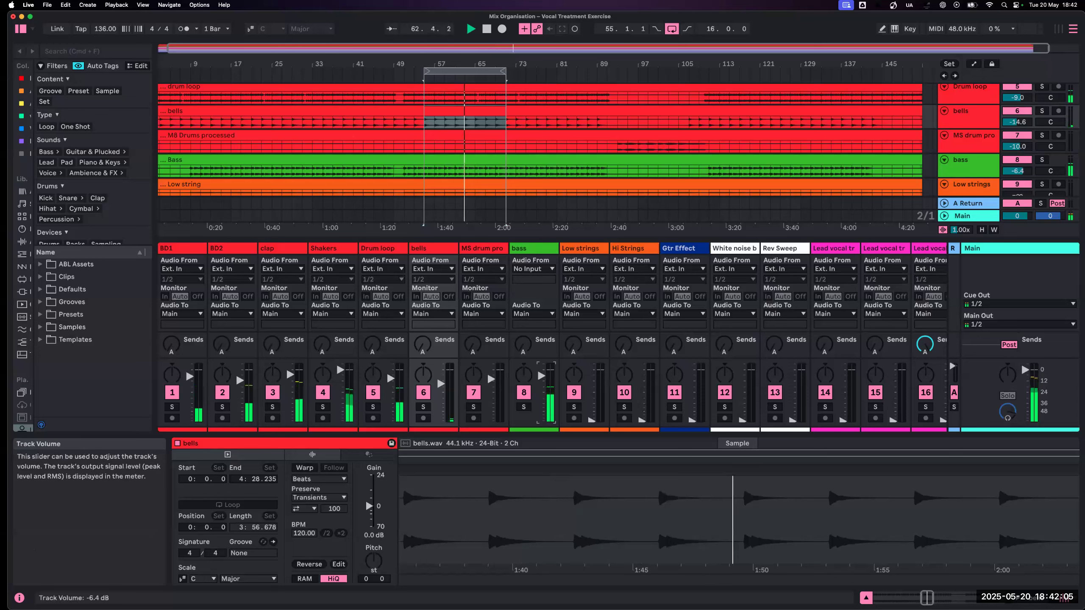
left_click(172, 406)
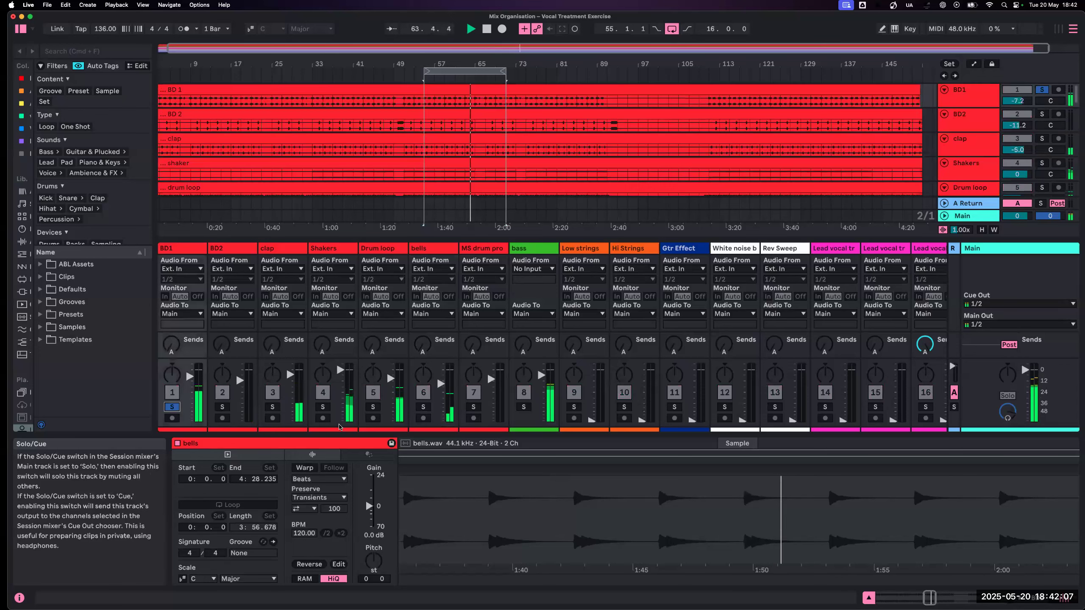
left_click(523, 407)
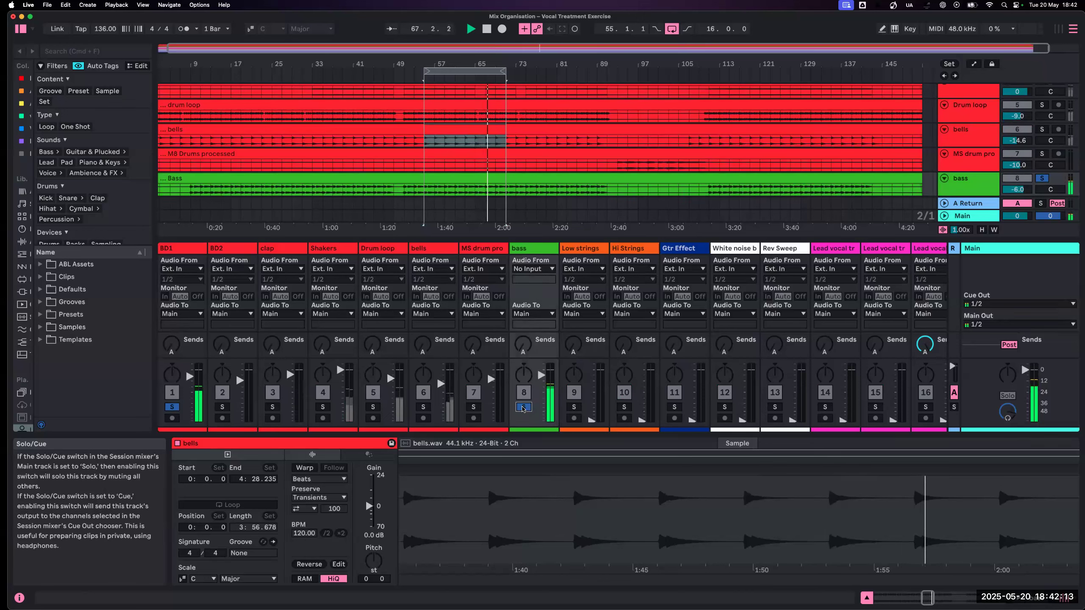
left_click(524, 407)
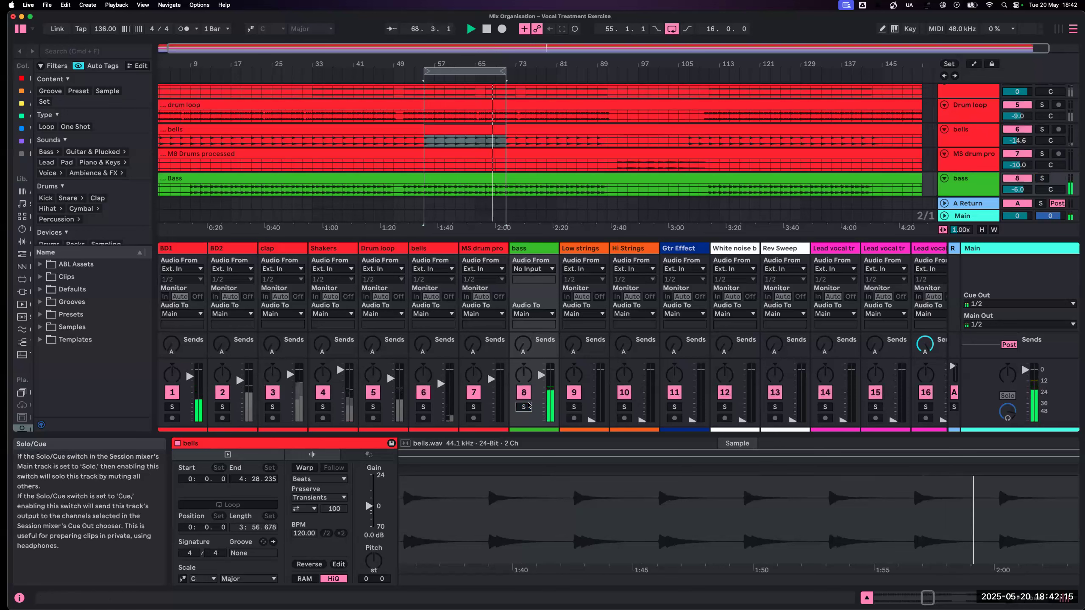
left_click_drag(541, 375, 540, 374)
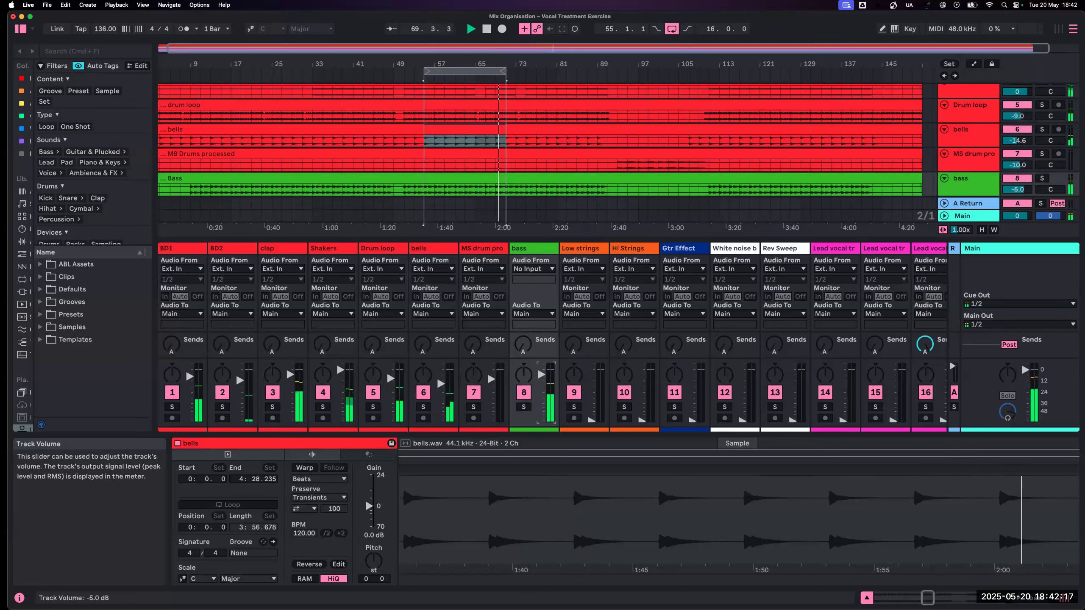
- Raise Low strings to -3.7 dB and Hi Strings to -7.0 dB while the loop plays
left_click_drag(595, 423, 596, 374)
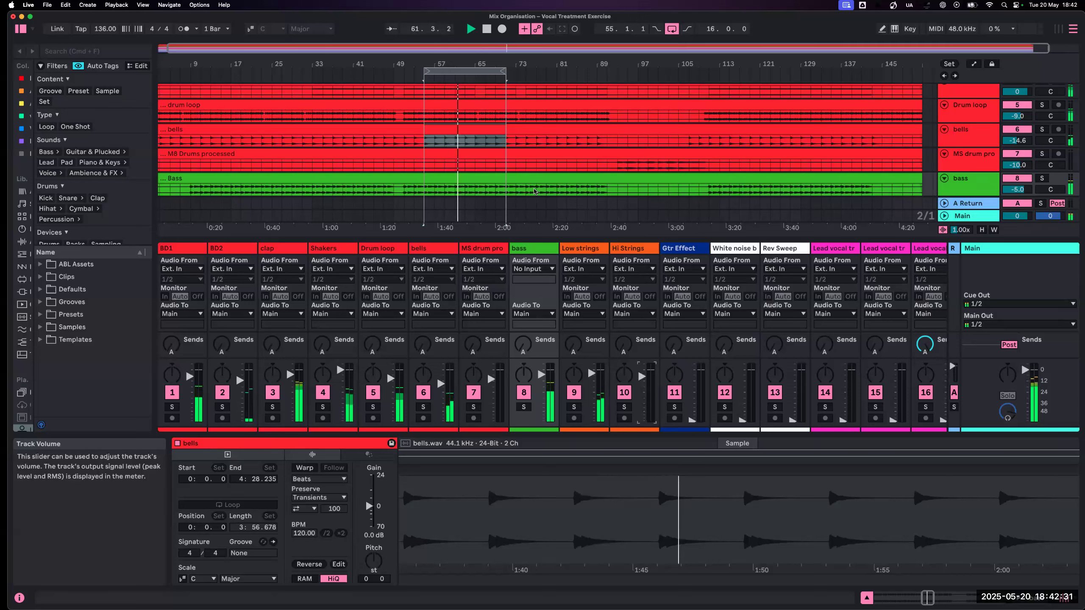
- Increase the arrangement's waveform vertical zoom to 8.92x to locate the string and effect parts
scroll(522, 158, "down", 1)
scroll(522, 158, "left", 1)
scroll(523, 159, "down", 6)
scroll(522, 156, "up", 3)
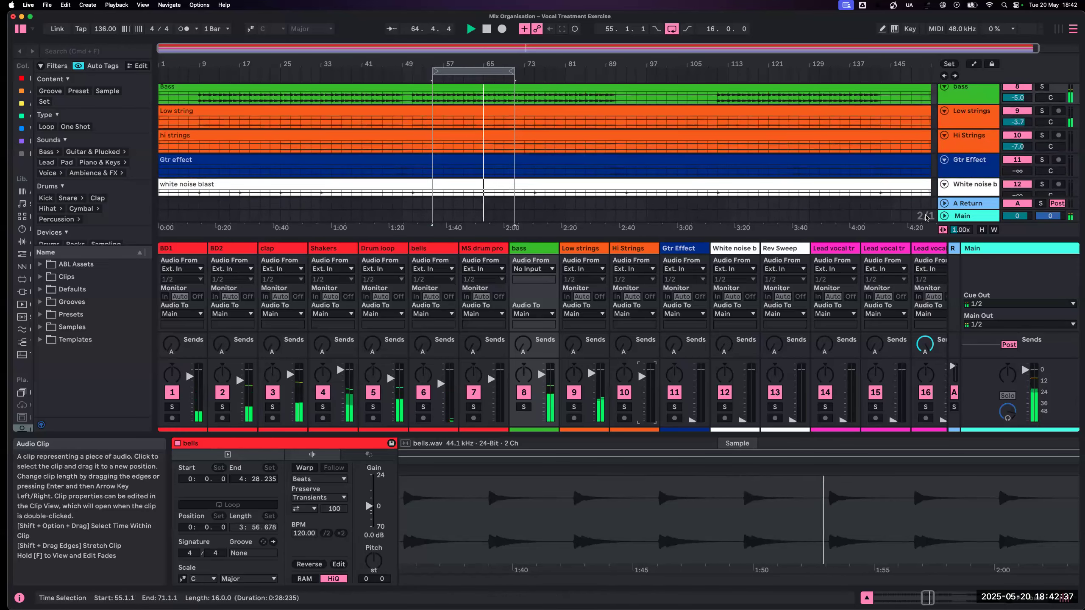
left_click_drag(961, 230, 961, 184)
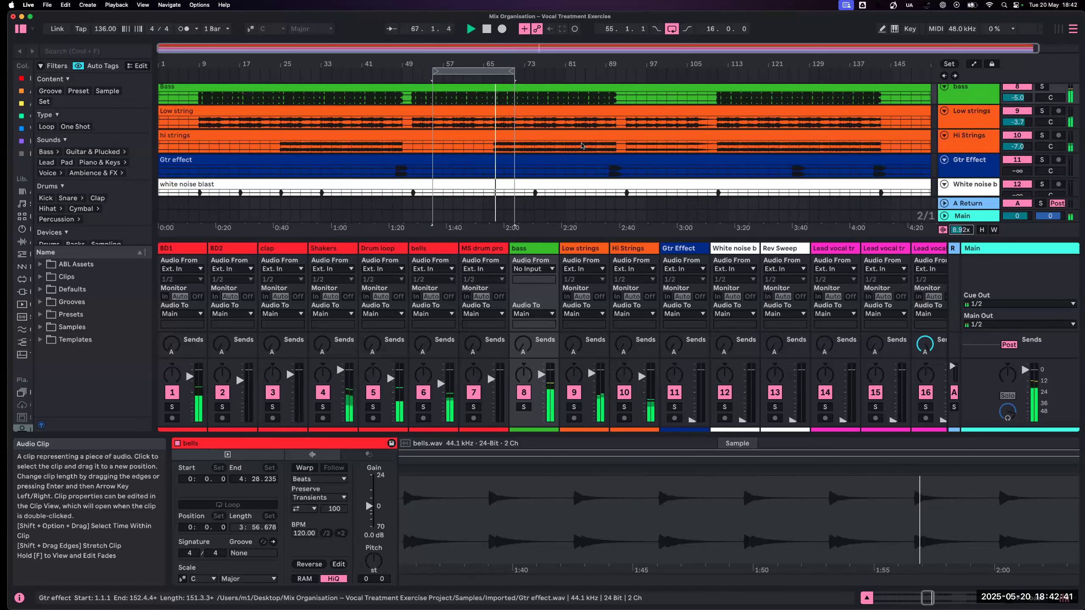
- Lower Hi Strings to -8.0 dB, then restart playback with the loop at bar 69 and both string tracks soloed
left_click_drag(645, 381, 644, 383)
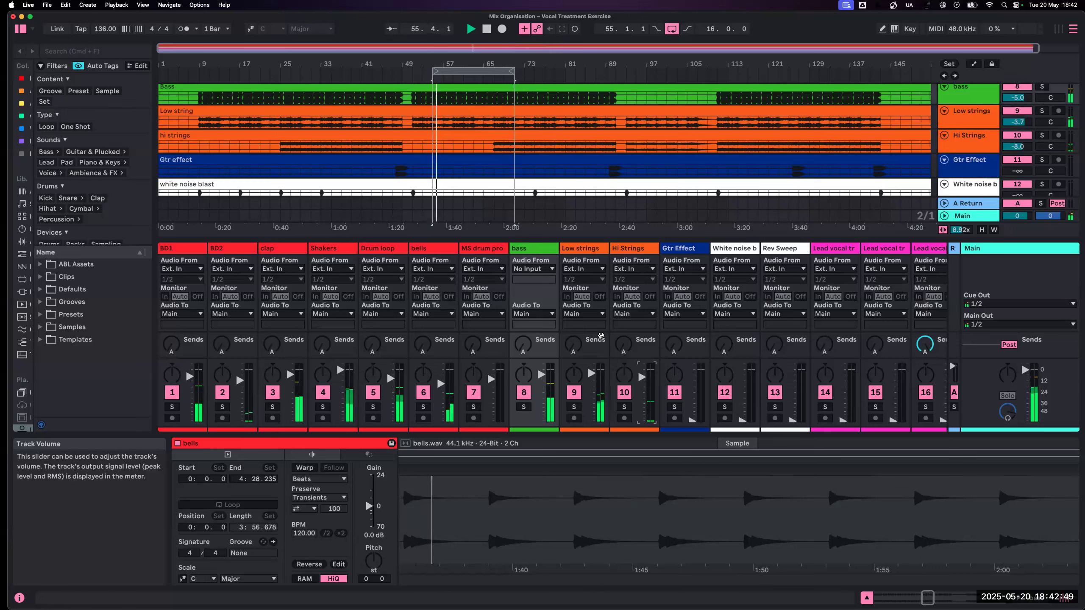
left_click_drag(473, 70, 545, 70)
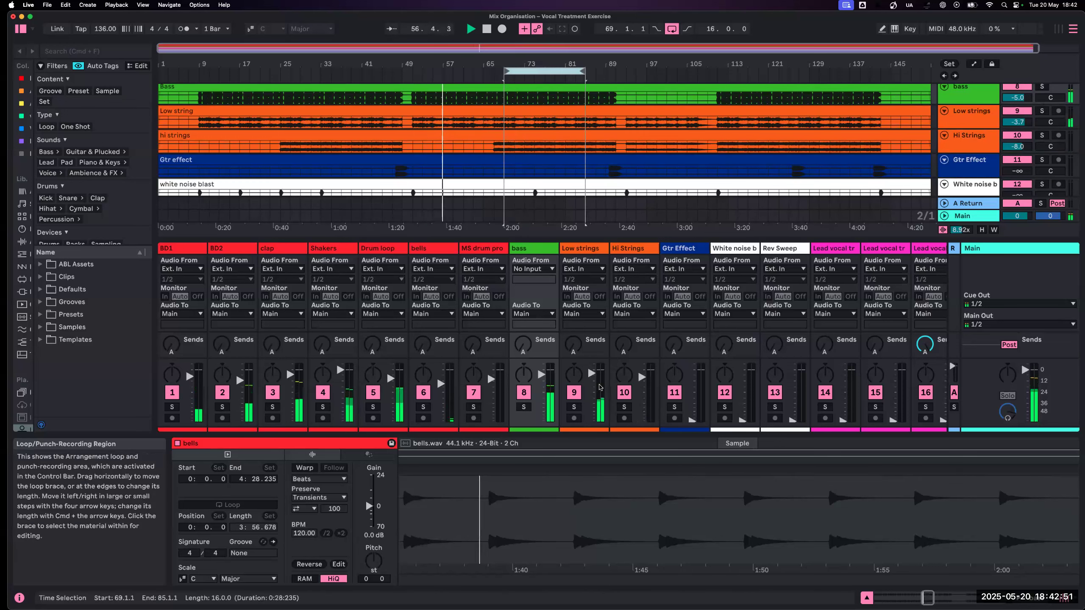
key("space")
left_click(576, 407)
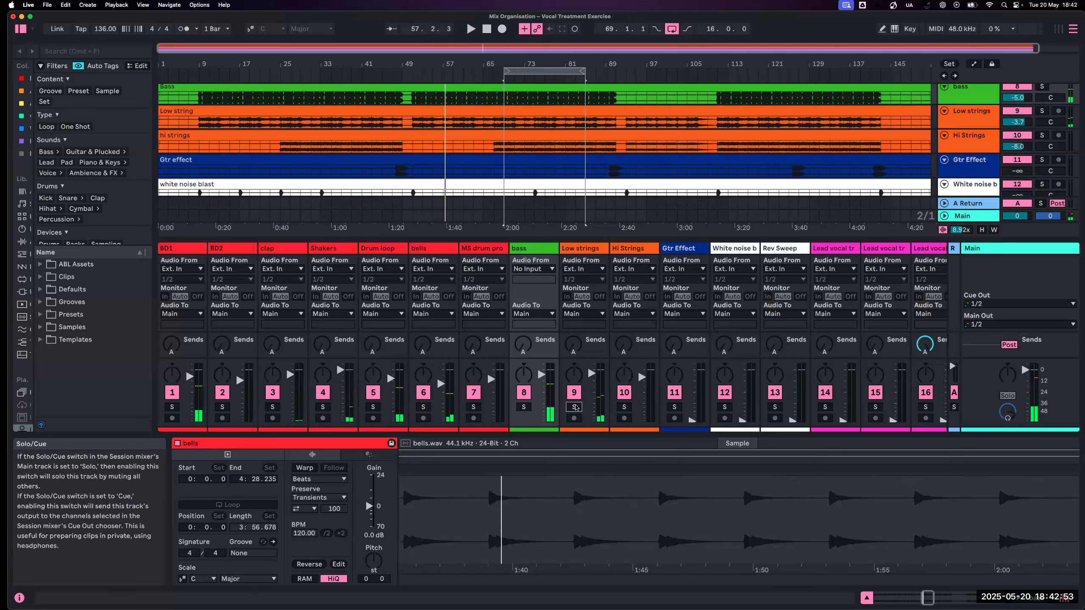
left_click(576, 408)
left_click(623, 407, "super")
key("space")
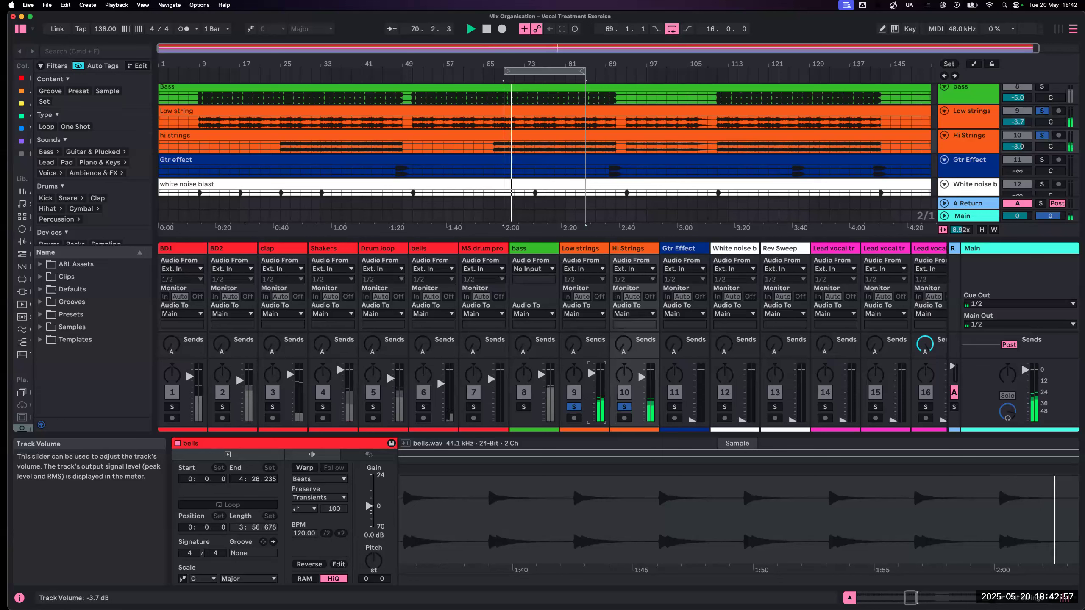
- Set Low strings to -1.0 dB and Hi Strings to -8.0 dB, balancing them soloed and against the full mix
left_click_drag(641, 377, 591, 371)
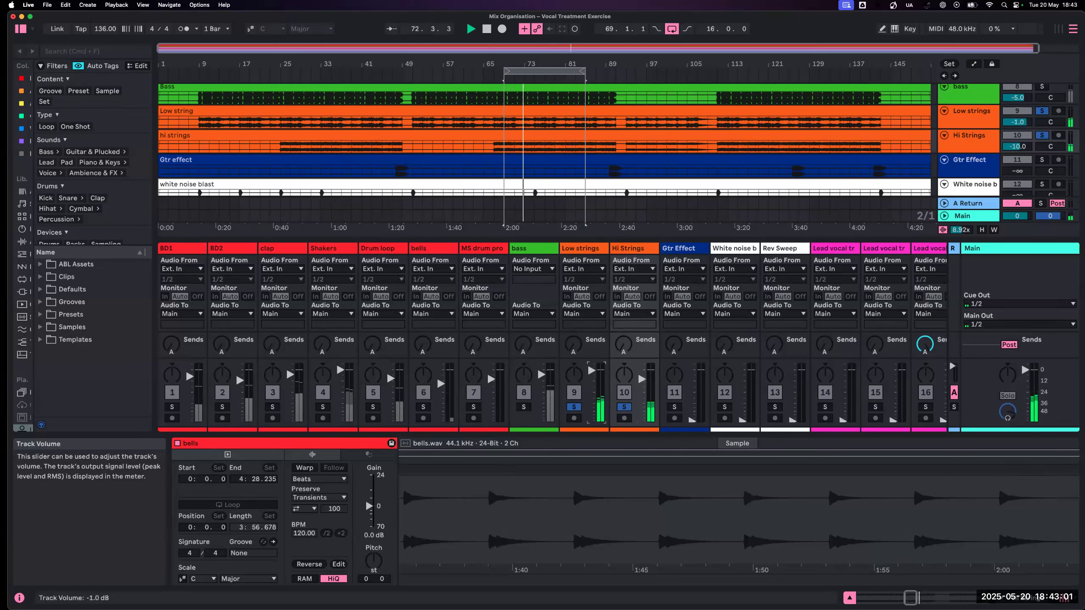
left_click(575, 407)
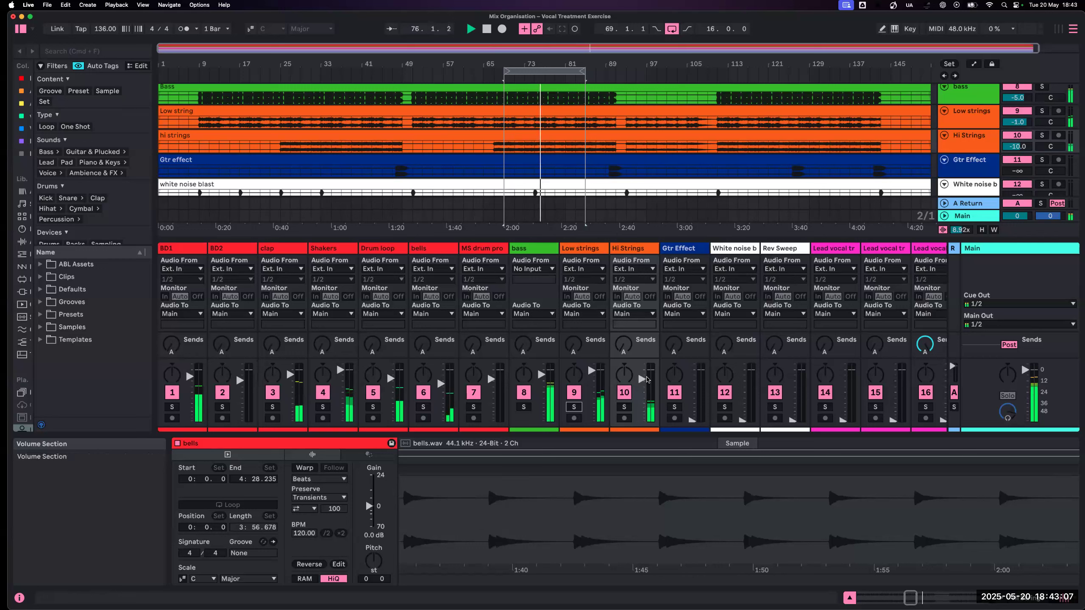
left_click_drag(643, 380, 644, 377)
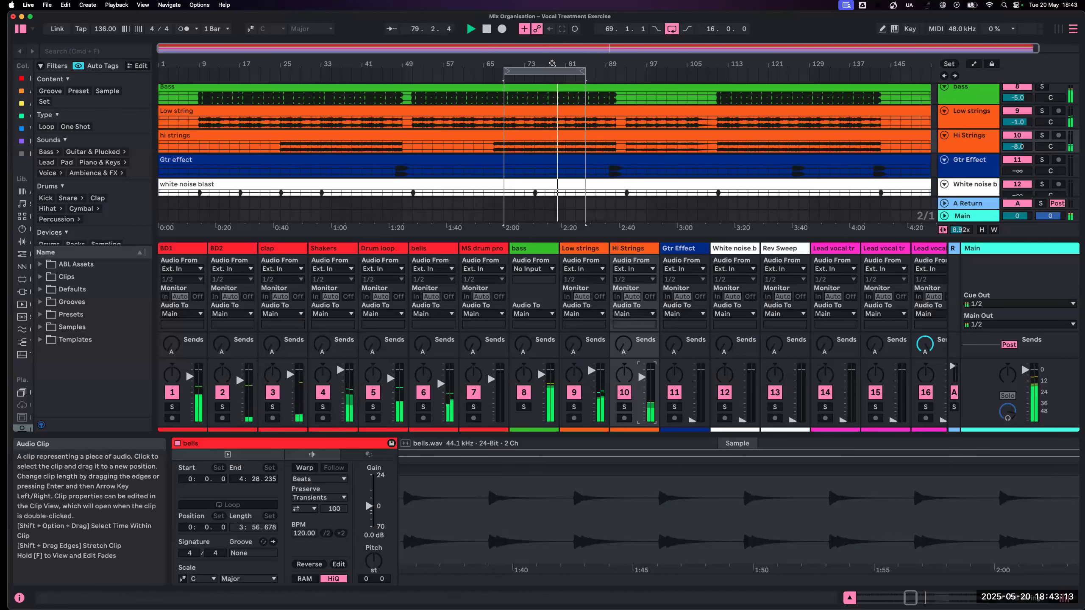
- Move the loop to start at bar 89, set Gtr Effect to -9.0 dB and replay the section
left_click_drag(552, 71, 654, 75)
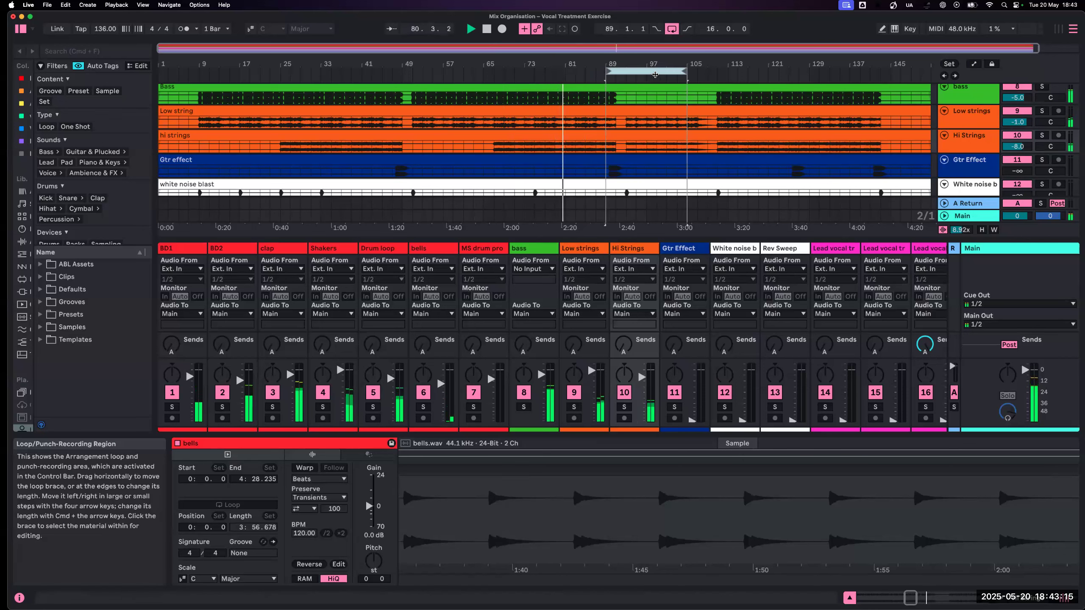
left_click_drag(701, 417, 691, 390)
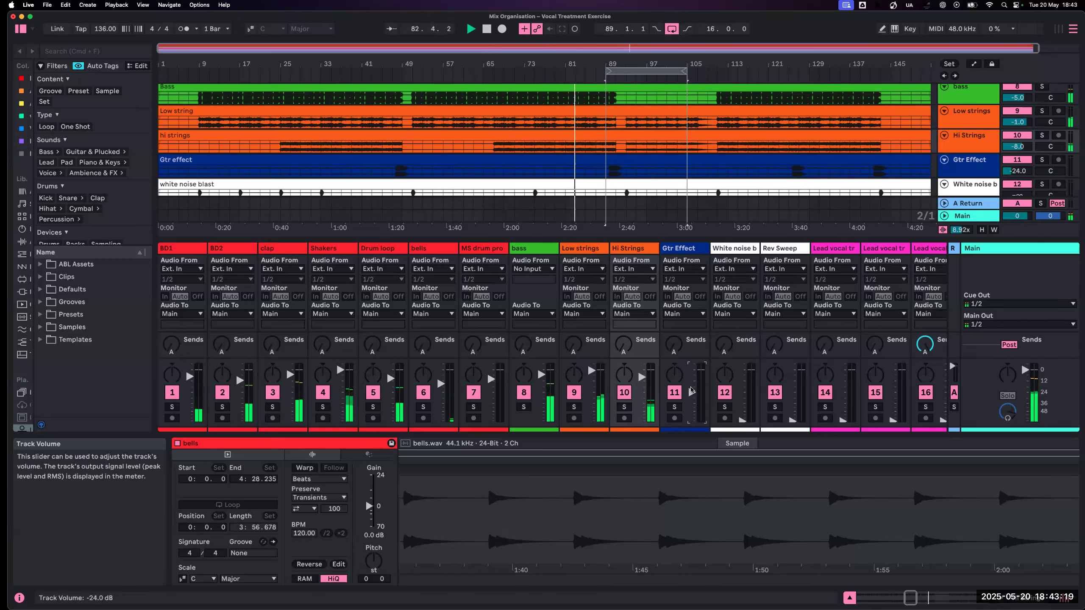
left_click_drag(691, 390, 688, 377)
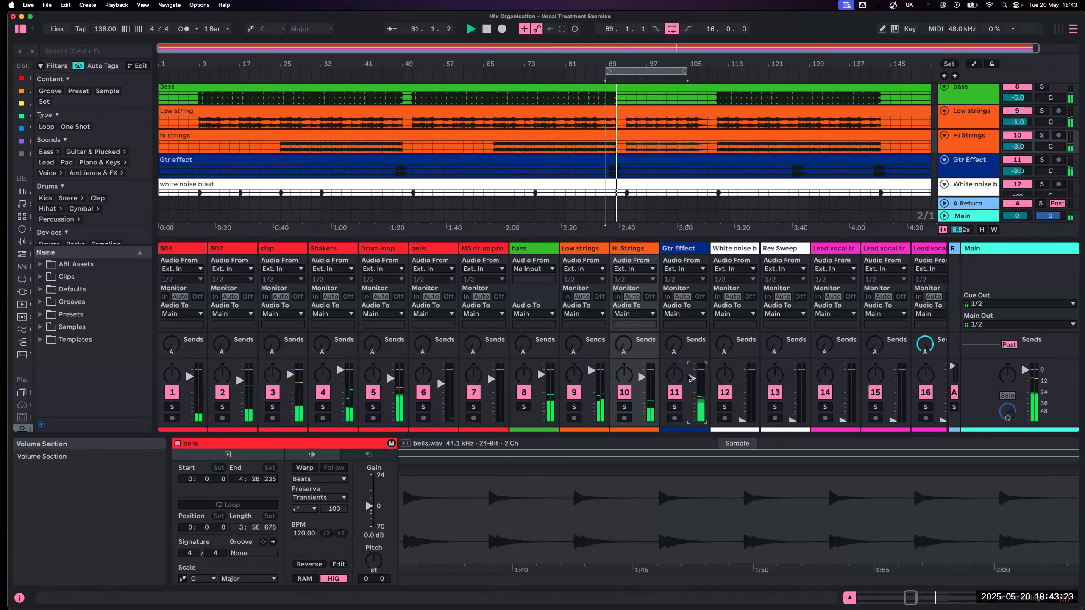
key("space")
key("space")
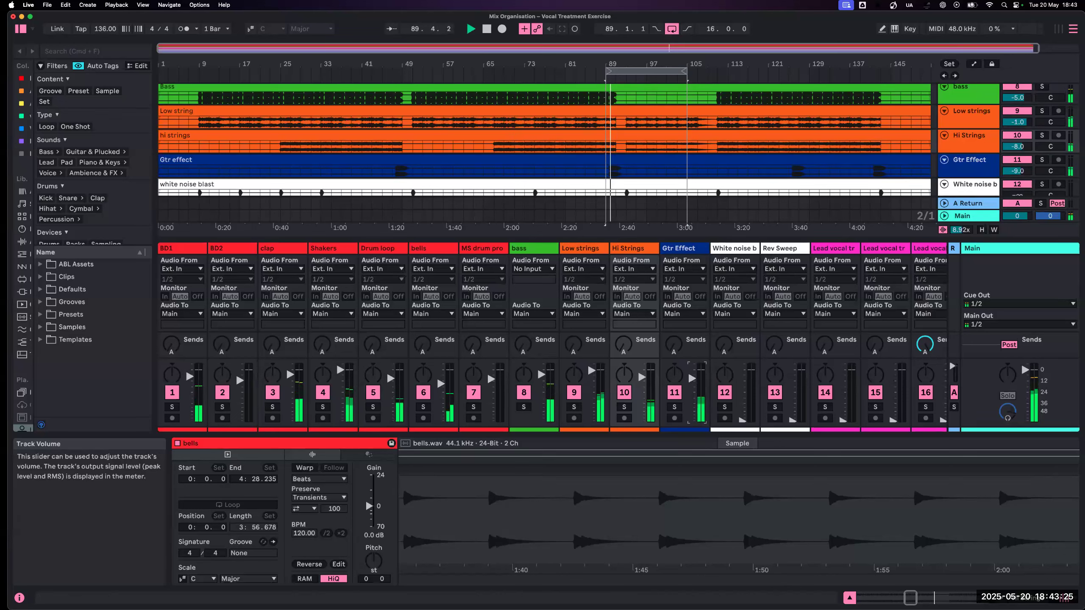
- Set the white noise blast track to -16.0 dB and Rev Sweep to -18.0 dB, and lower MS drum pro slightly
left_click_drag(740, 425, 740, 408)
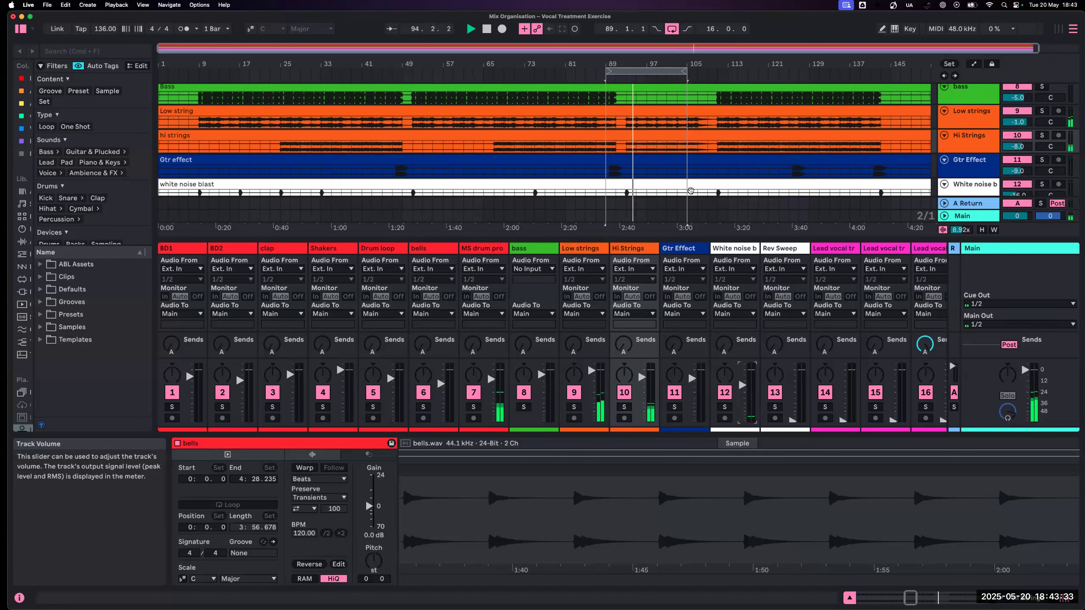
scroll(781, 171, "down", 3)
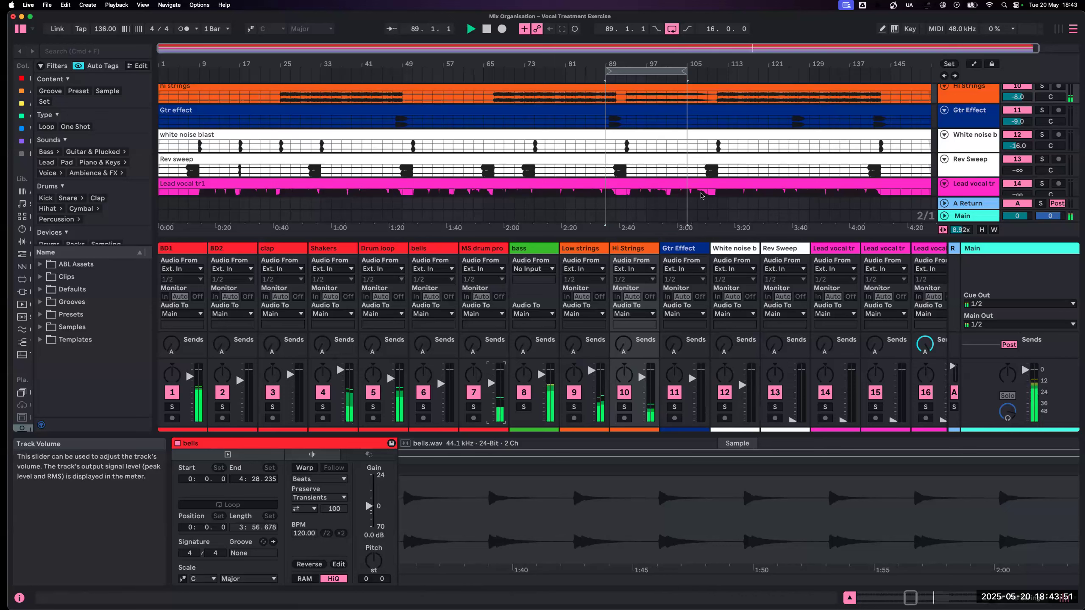
scroll(702, 185, "down", 2)
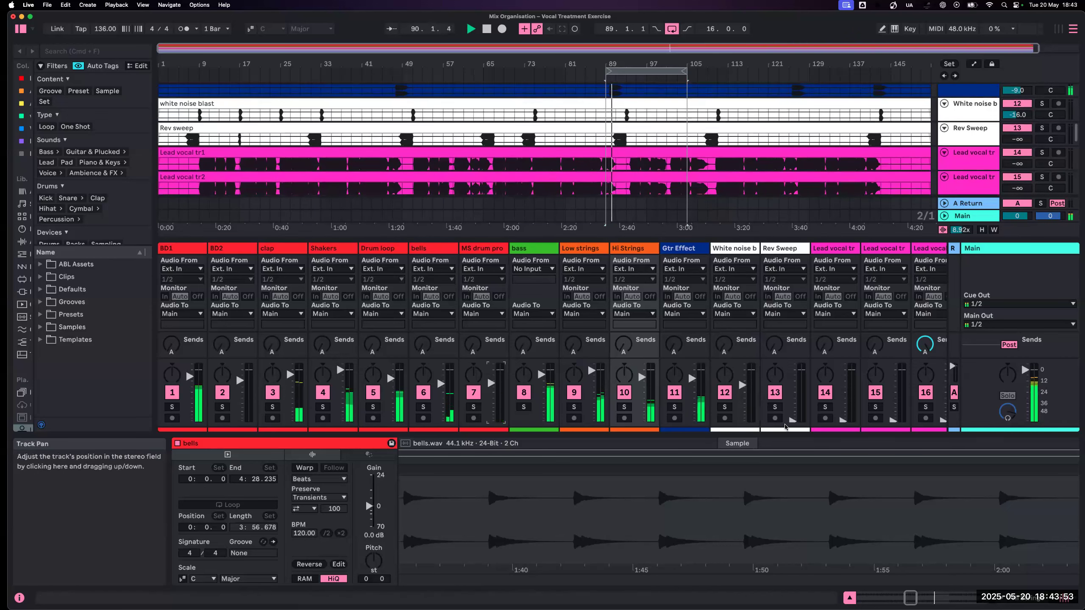
left_click_drag(792, 420, 792, 387)
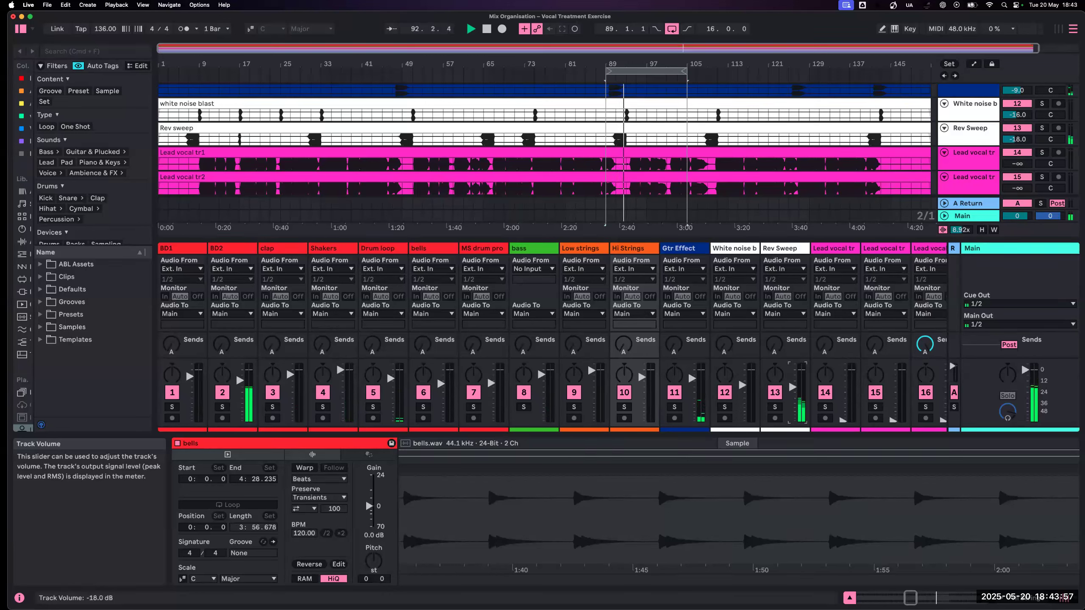
- Replay the loop from bar 89 and reduce the white noise blast track to -19.5 dB
left_click_drag(741, 385, 742, 389)
key("space")
key("space")
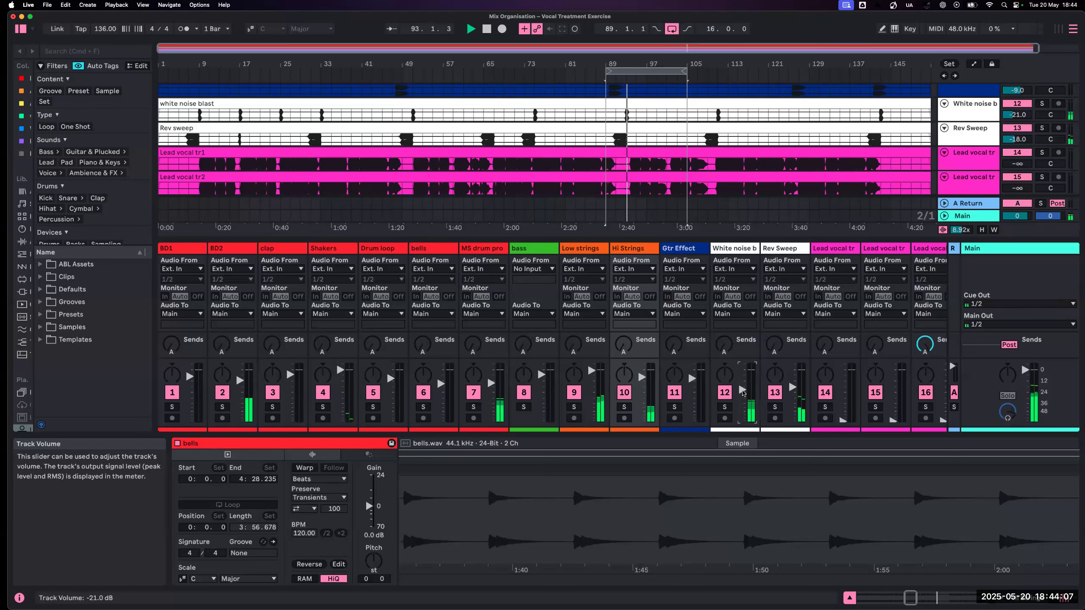
left_click_drag(742, 393, 742, 391)
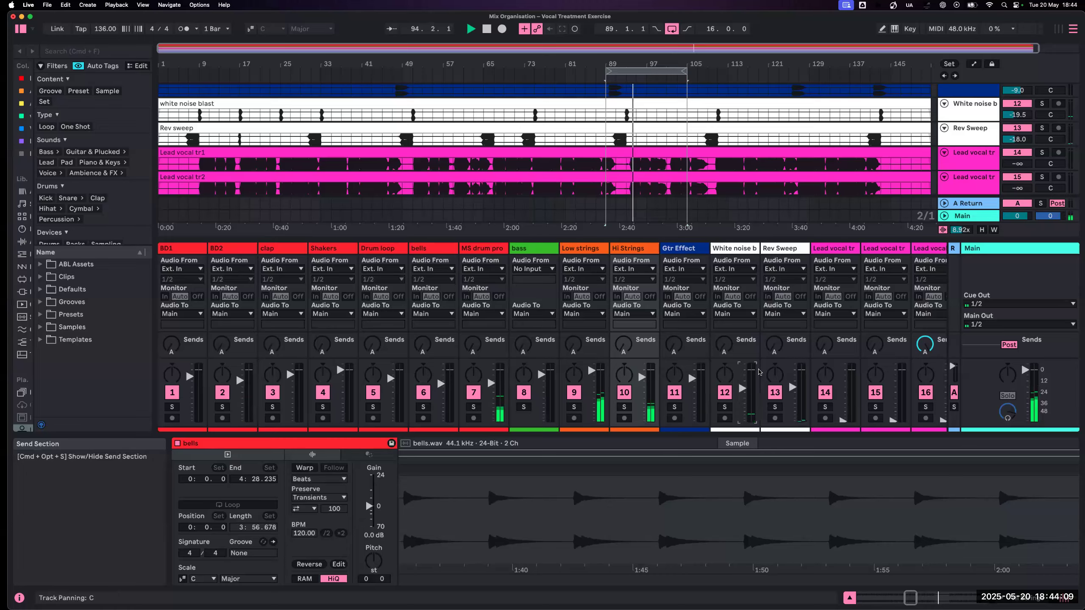
- Stop playback, select the hi strings clip and reduce the arrangement's waveform vertical zoom to 0.27x
scroll(812, 360, "right", 5)
scroll(756, 371, "right", 4)
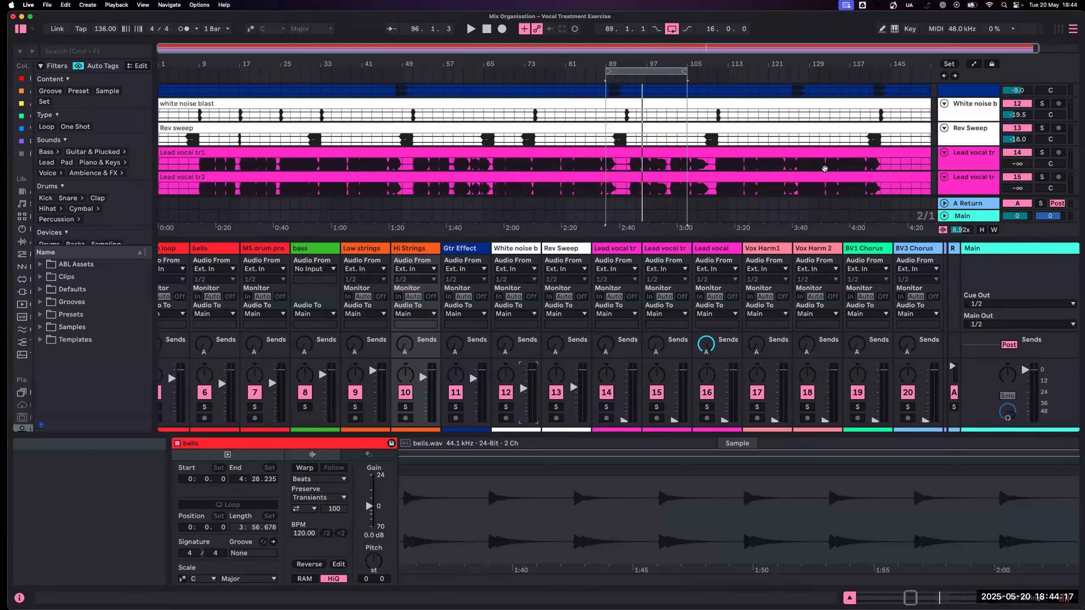
scroll(824, 168, "down", 5)
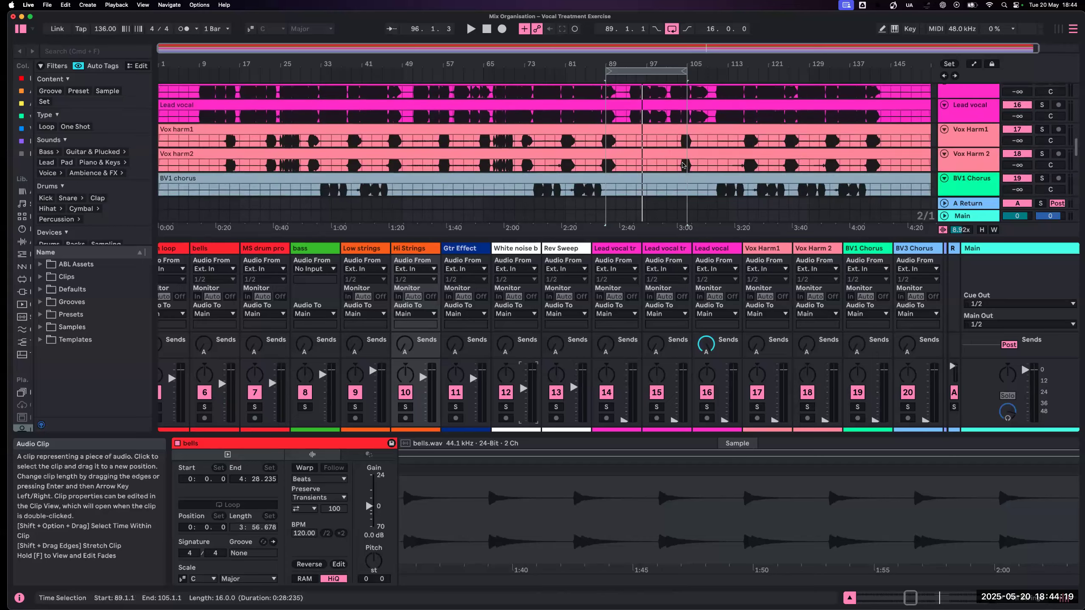
scroll(683, 165, "up", 8)
scroll(684, 164, "up", 5)
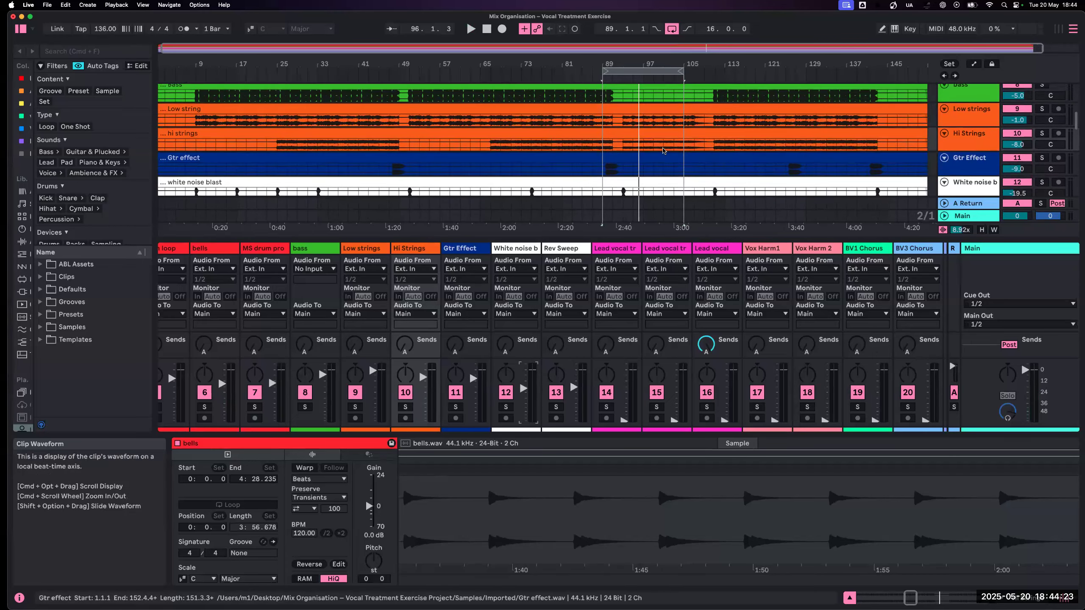
left_click(641, 146)
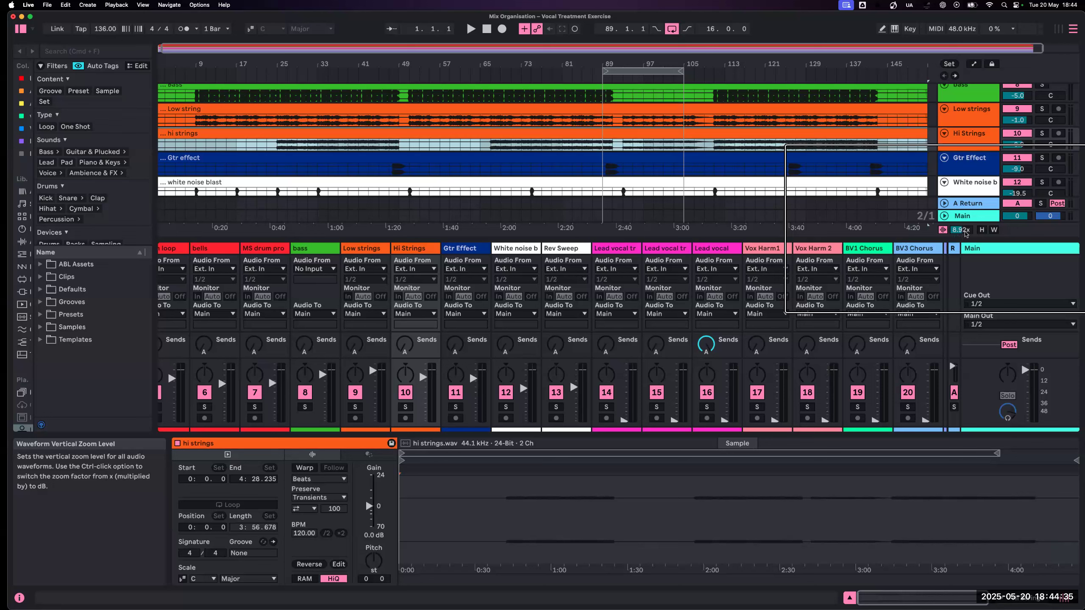
scroll(961, 230, "down", 15)
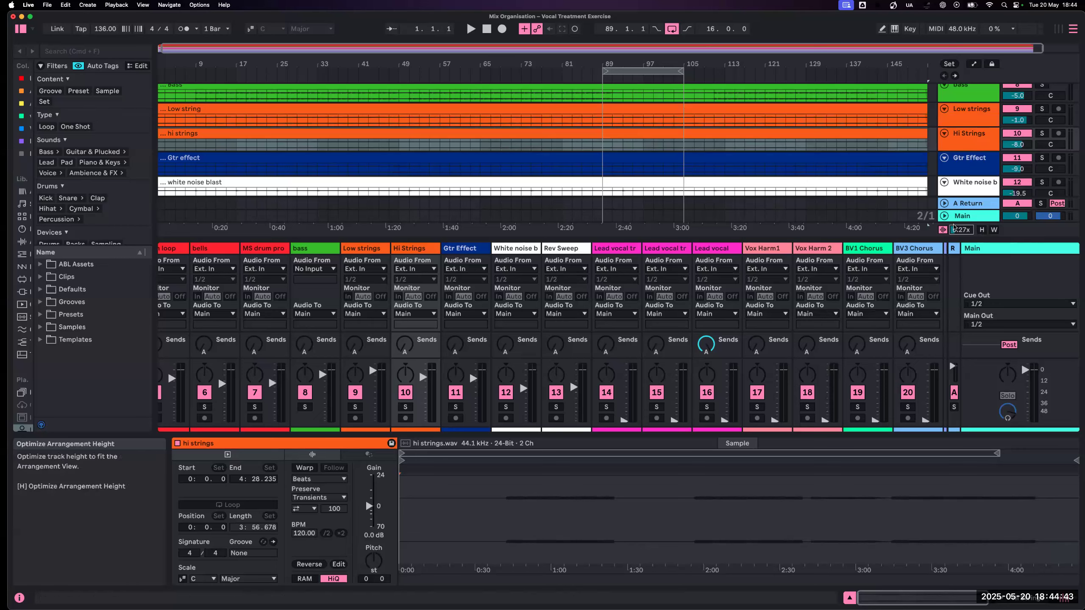
- Increase the waveform vertical zoom to 5.19x and look over the clips from the backing vocals to the drums
scroll(812, 172, "down", 3)
scroll(812, 172, "down", 1)
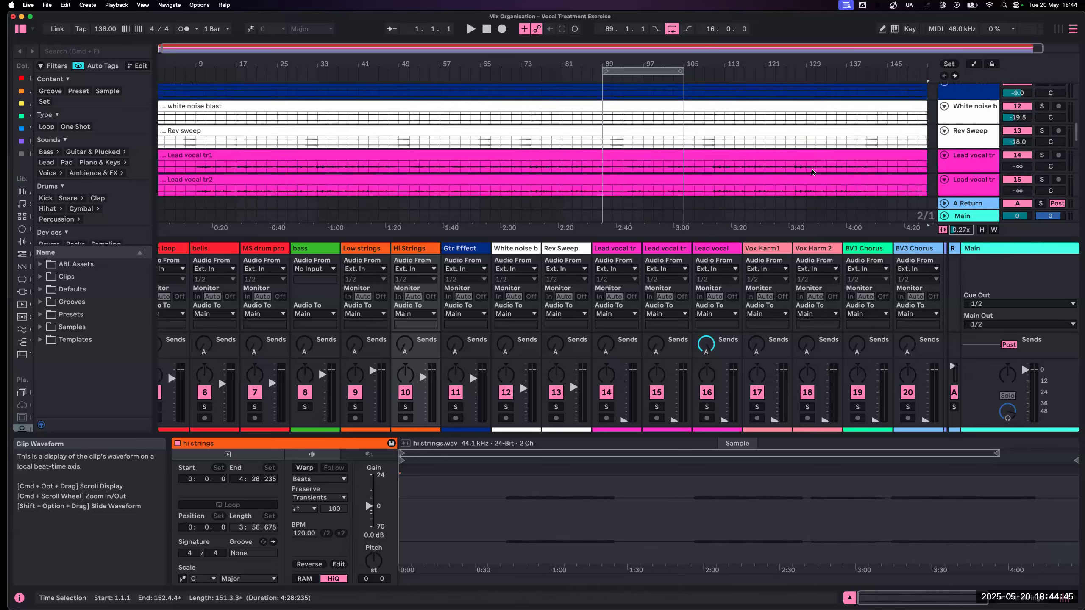
scroll(740, 172, "up", 2)
scroll(740, 172, "down", 1)
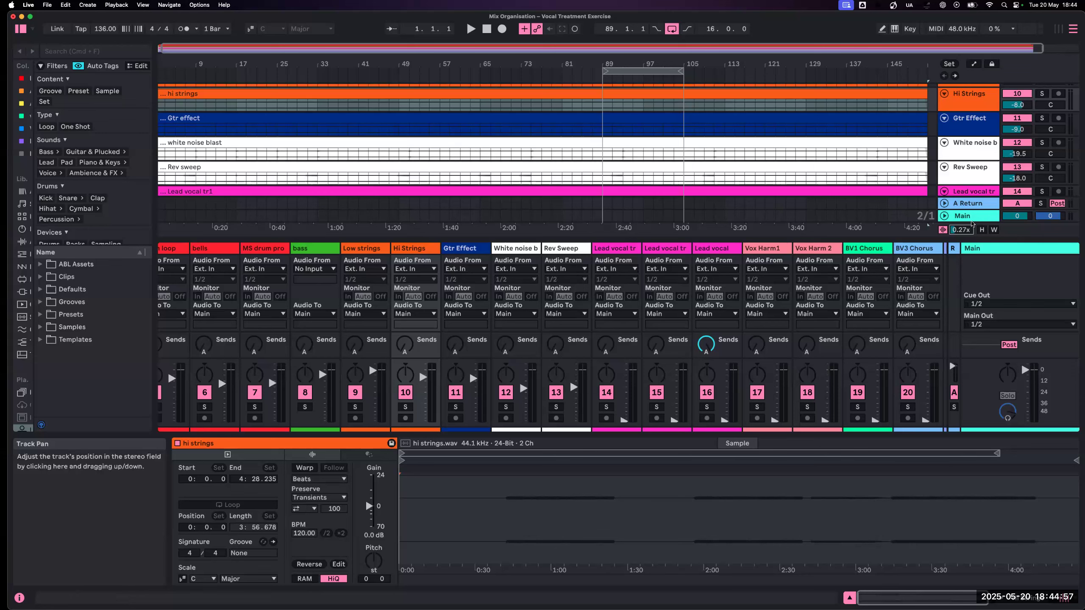
left_click_drag(961, 230, 961, 198)
scroll(617, 127, "down", 10)
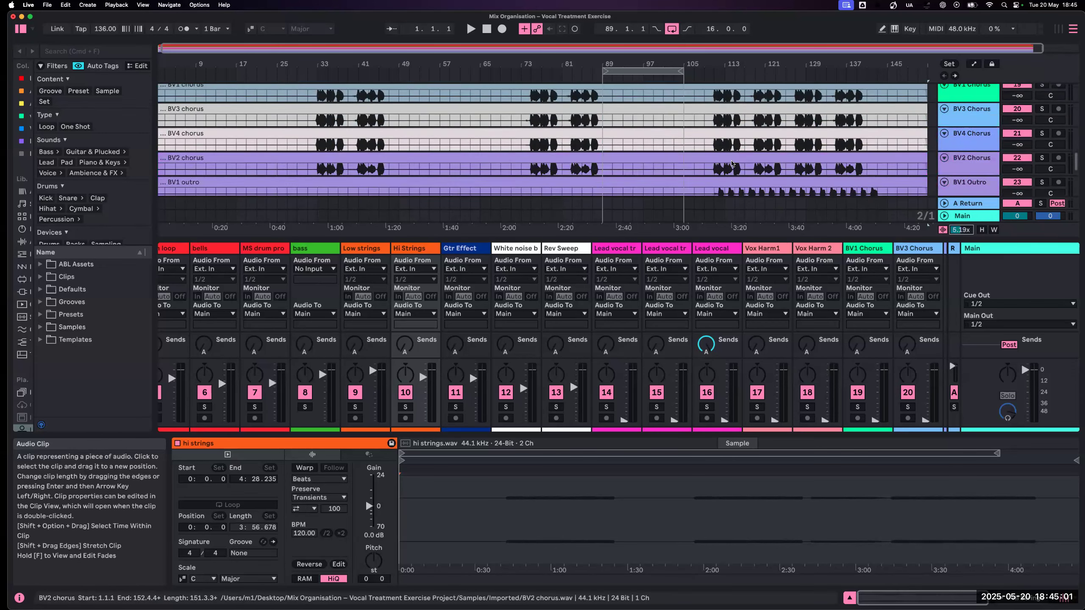
scroll(616, 127, "up", 15)
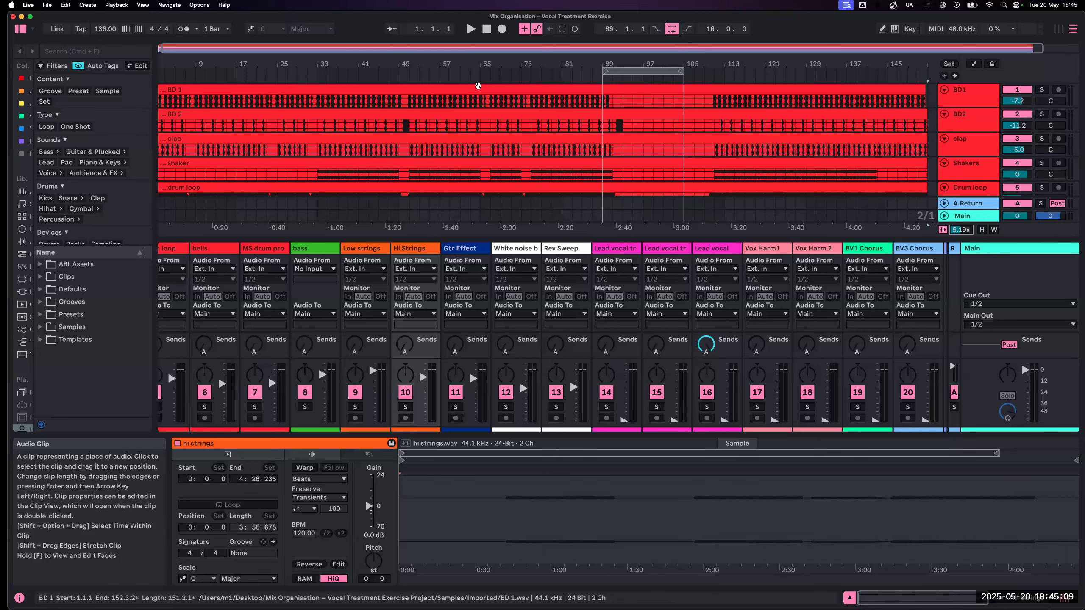
scroll(742, 305, "right", 5)
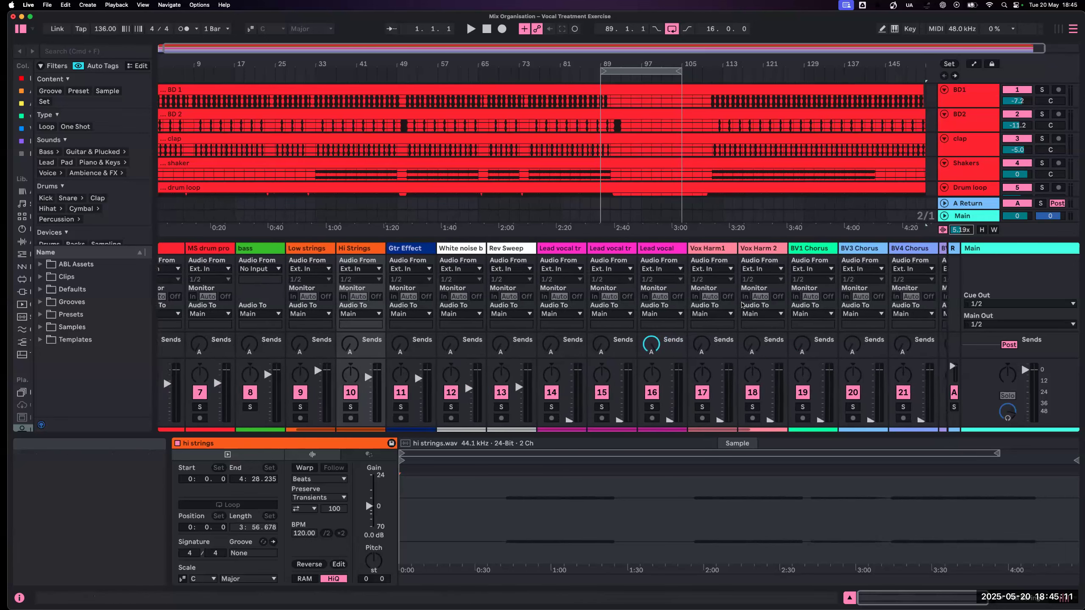
- Select the Lead vocal tr1, Lead vocal tr2 and Lead vocal tracks together and increase their track height
scroll(743, 305, "right", 2)
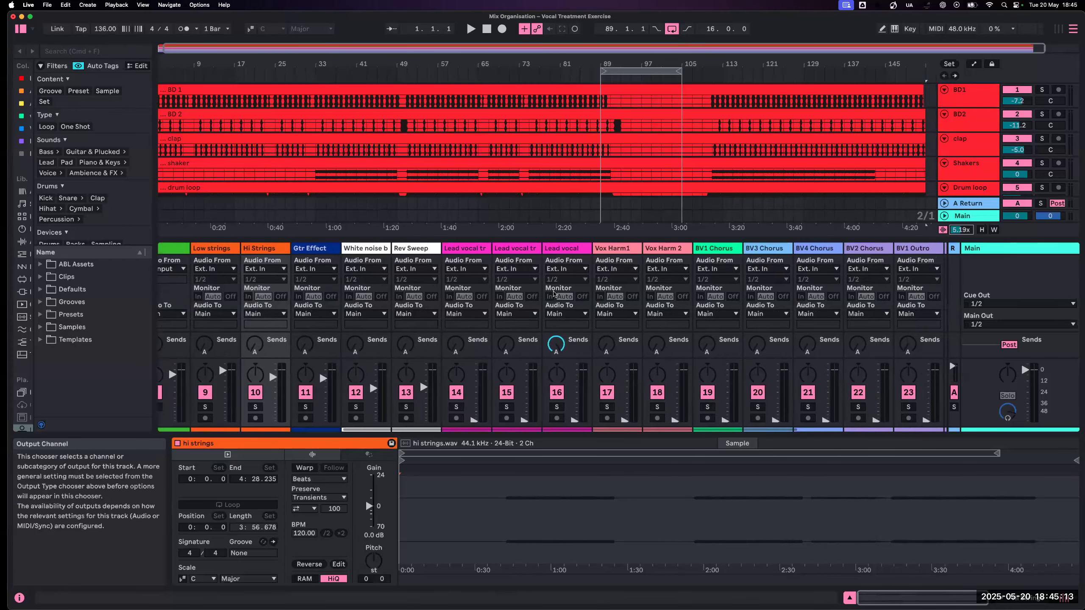
left_click(474, 252)
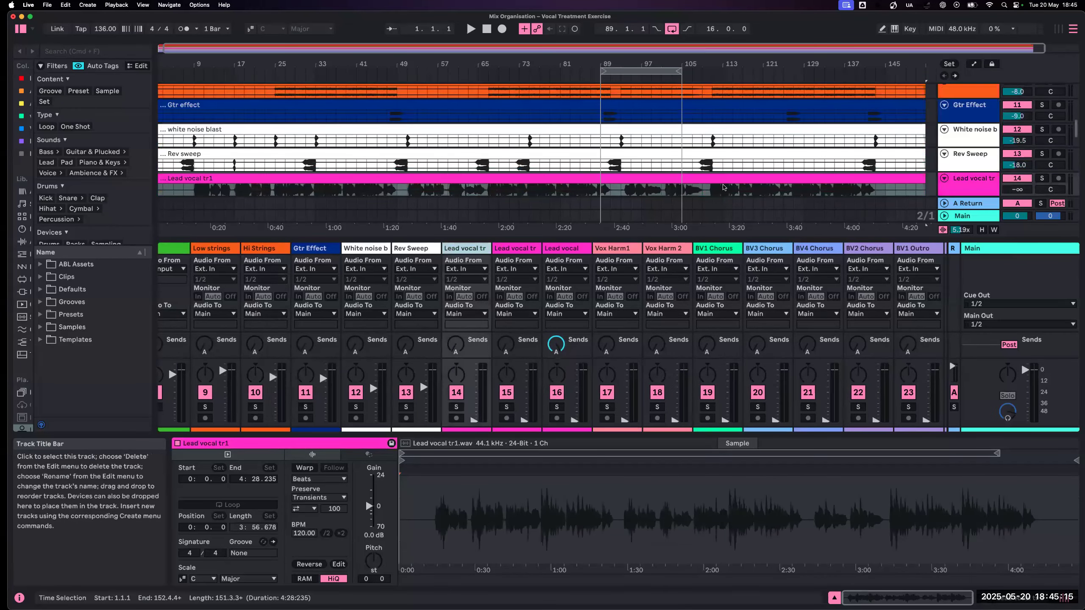
scroll(722, 180, "down", 4)
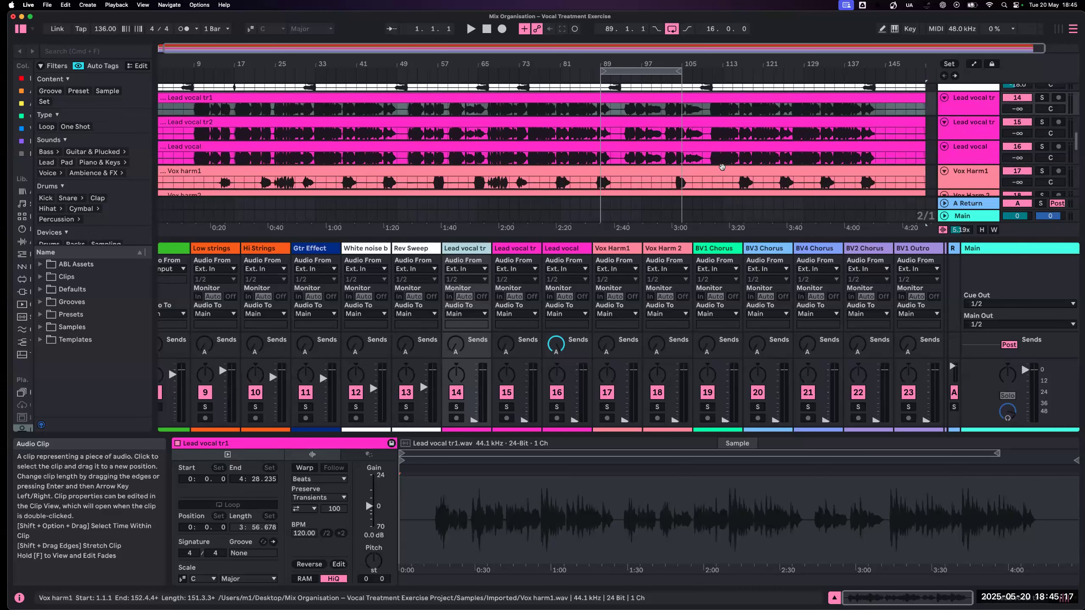
left_click(960, 110)
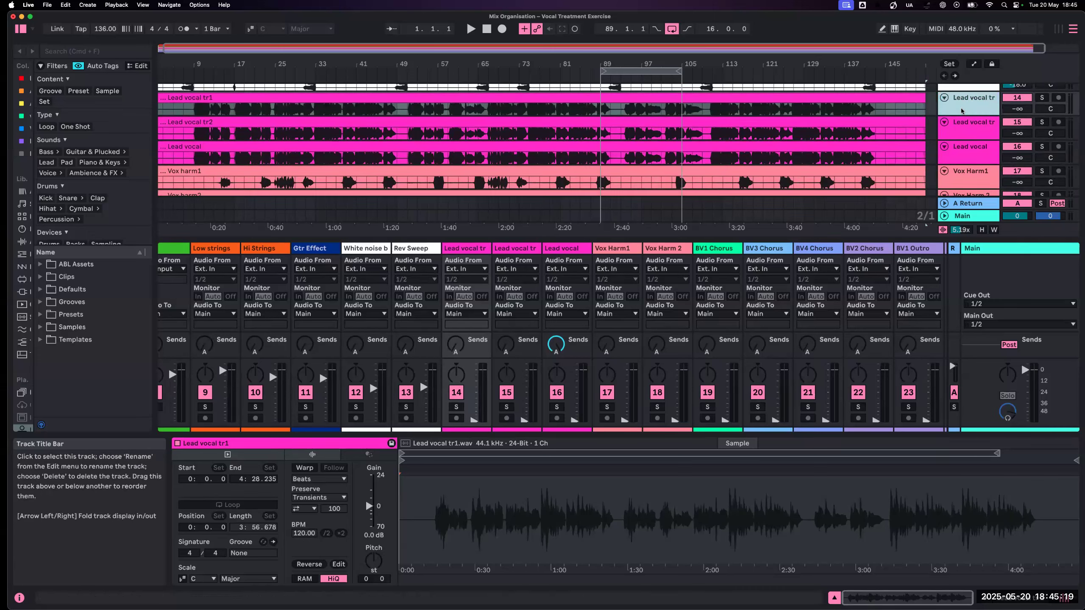
left_click(968, 160, "shift")
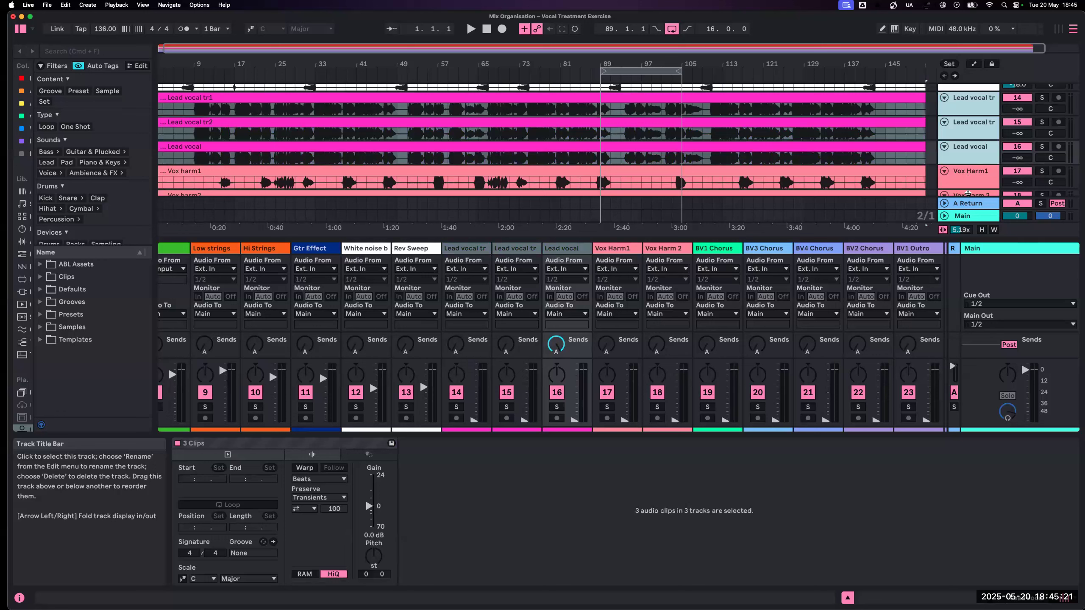
left_click_drag(968, 165, 967, 221)
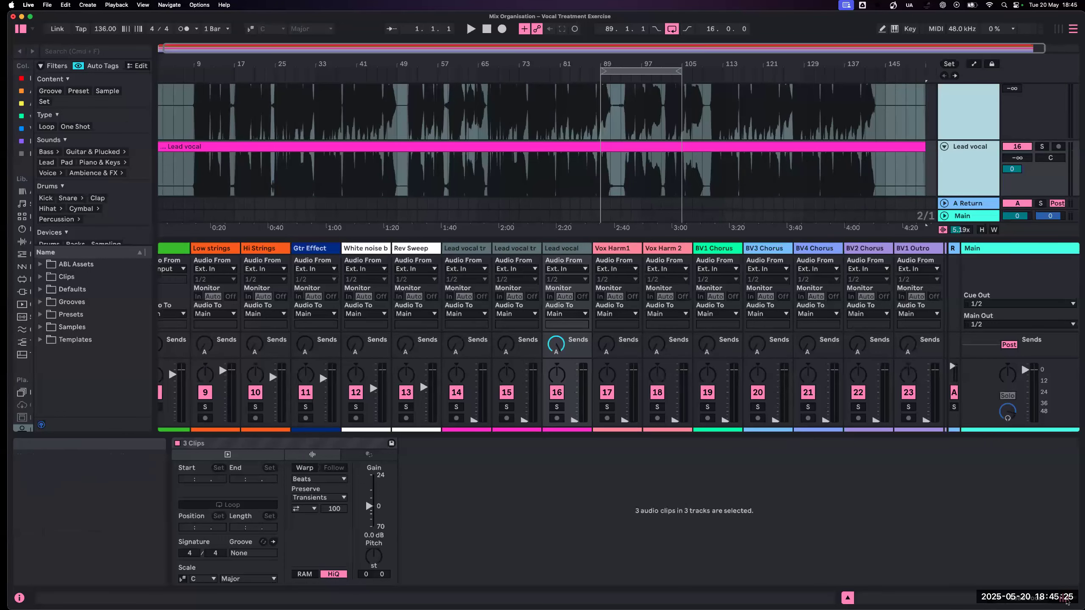
- Hide the mixer below the arrangement and reduce the waveform vertical zoom to 1.90x
left_click(942, 229)
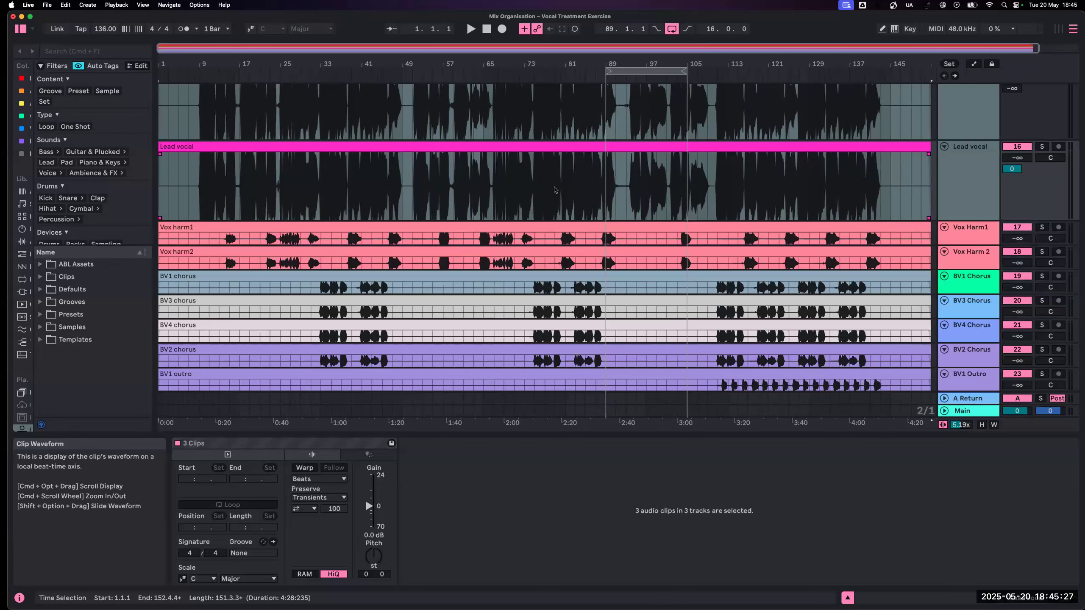
scroll(554, 190, "up", 10)
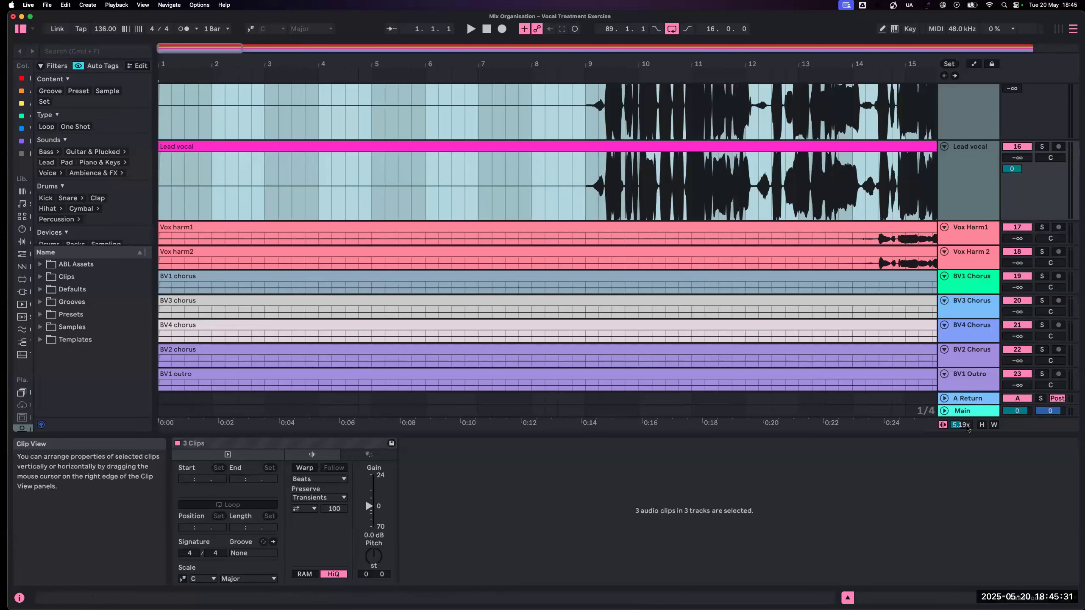
left_click_drag(965, 425, 965, 442)
scroll(731, 362, "up", 4)
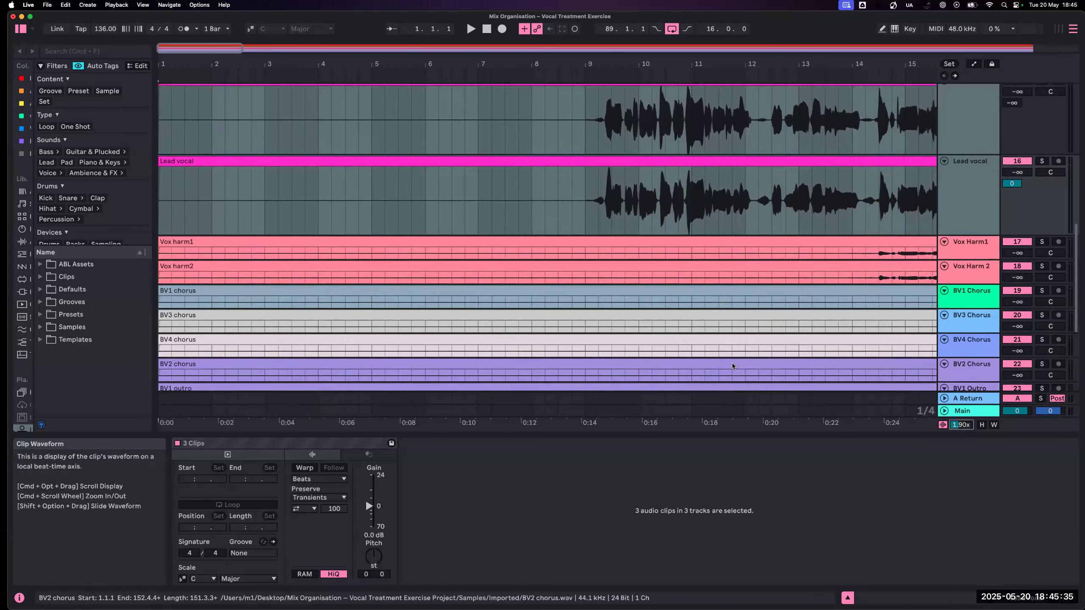
scroll(732, 362, "up", 3)
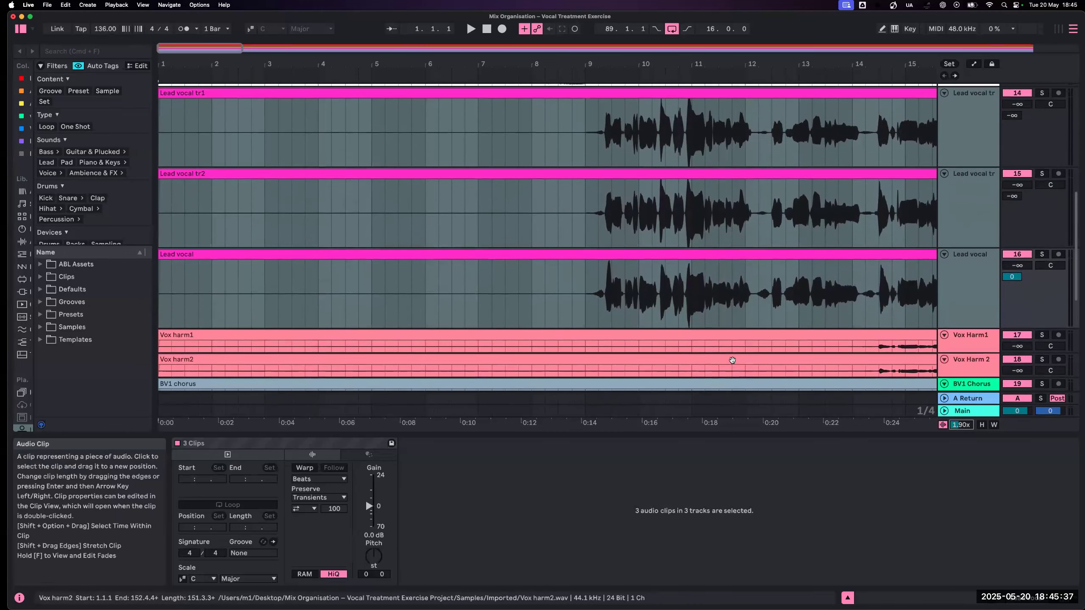
- Examine the waveforms of the three lead vocal clips closely around bars 9 and 10 to compare them
key("plus")
key("plus")
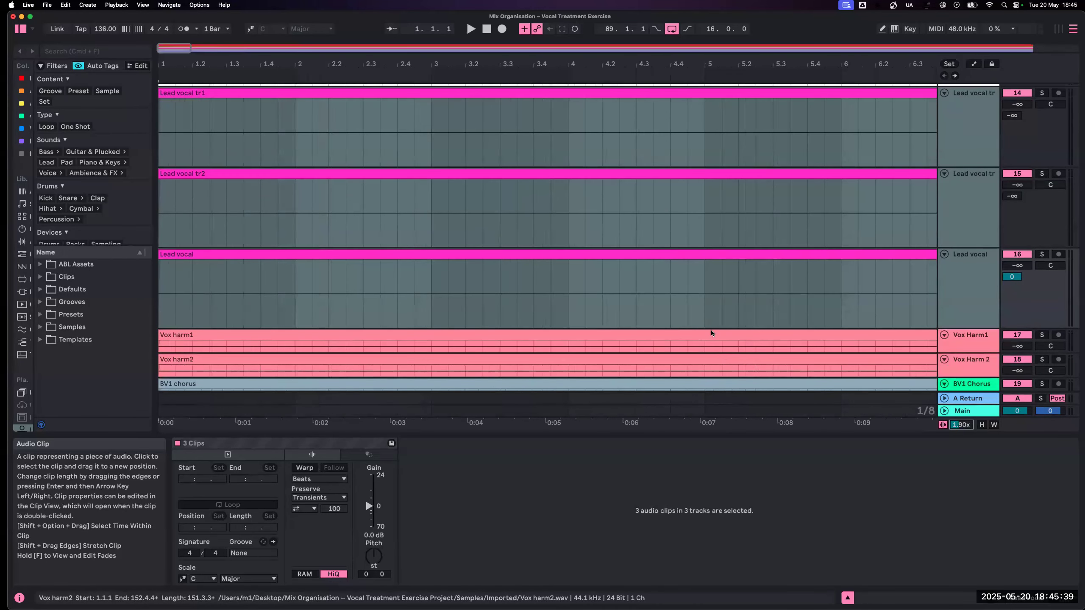
scroll(710, 330, "right", 12)
scroll(660, 303, "right", 2)
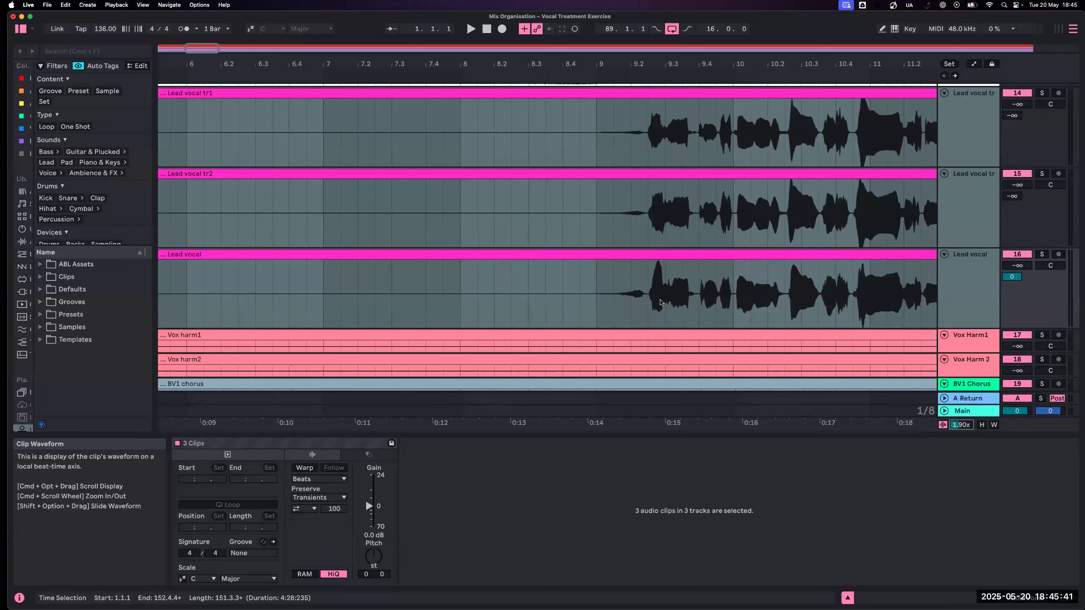
scroll(660, 302, "up", 3)
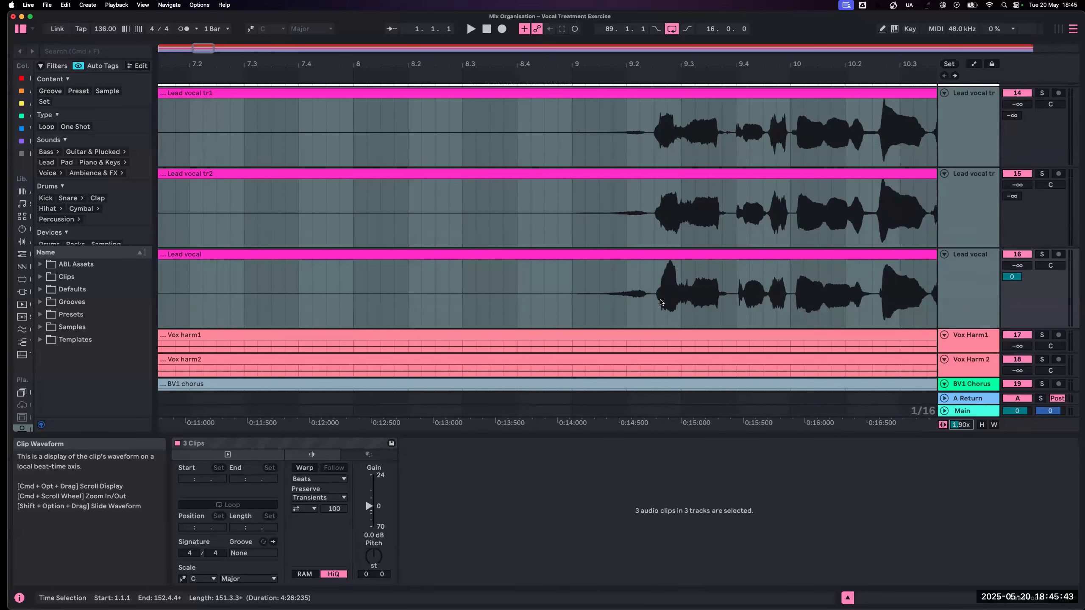
scroll(660, 302, "right", 6)
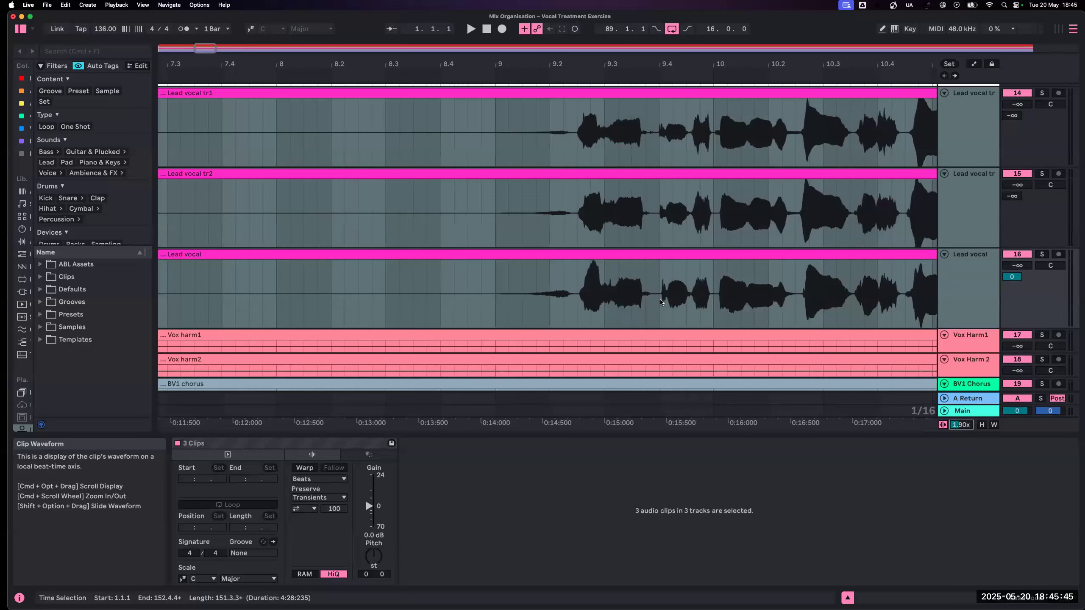
scroll(659, 302, "right", 2)
scroll(660, 303, "up", 2)
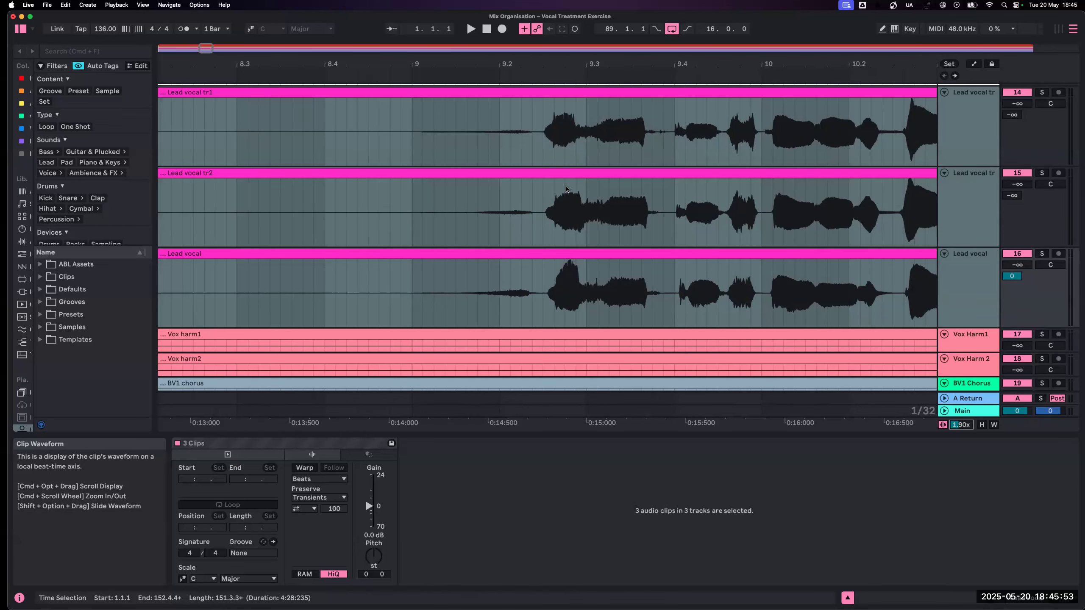
scroll(578, 145, "up", 1)
scroll(593, 143, "right", 3)
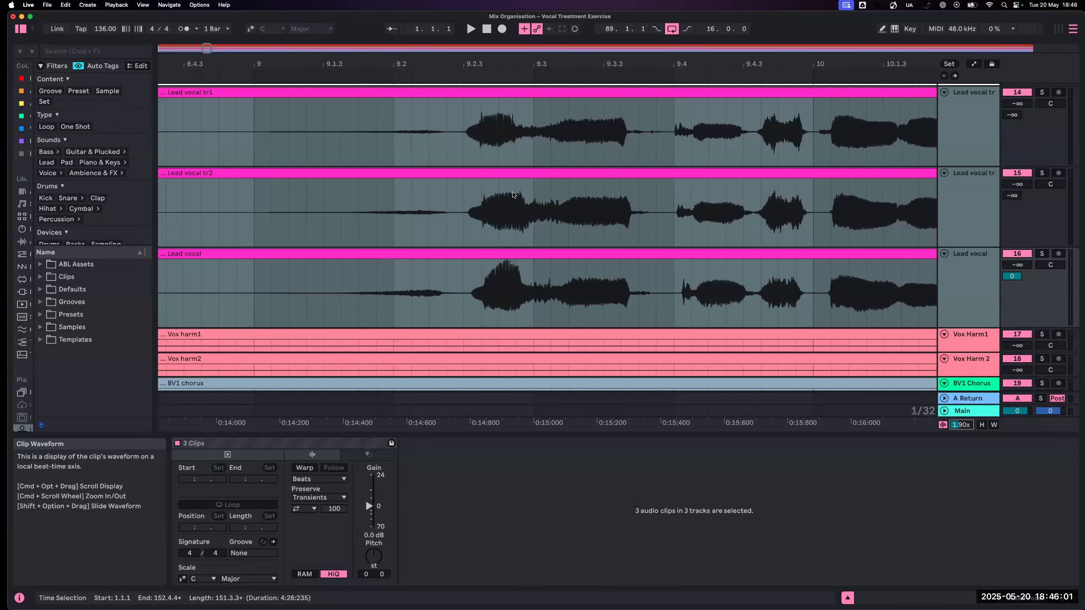
- Solo Lead vocal tr2, play it from 9.2.3 and raise its volume to -10.0 dB
left_click(515, 174)
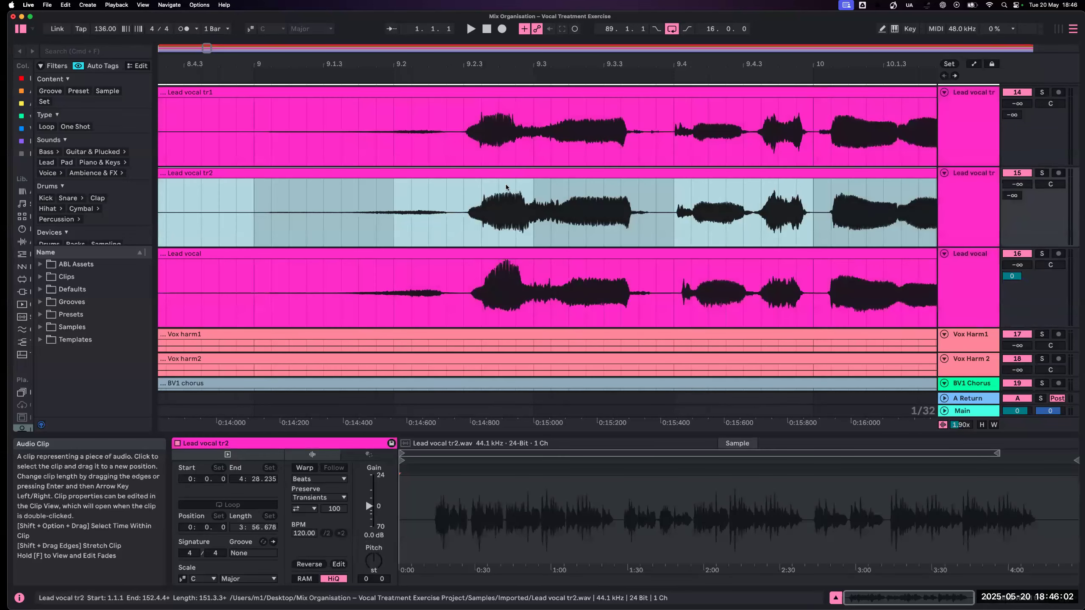
left_click(481, 196)
key("Left")
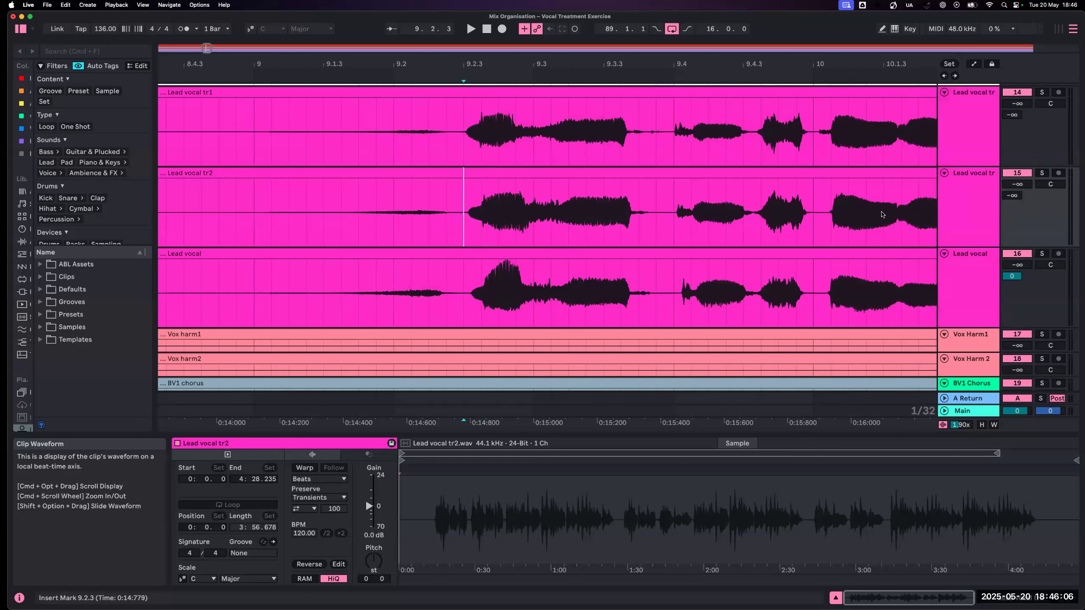
left_click(1038, 173)
key("space")
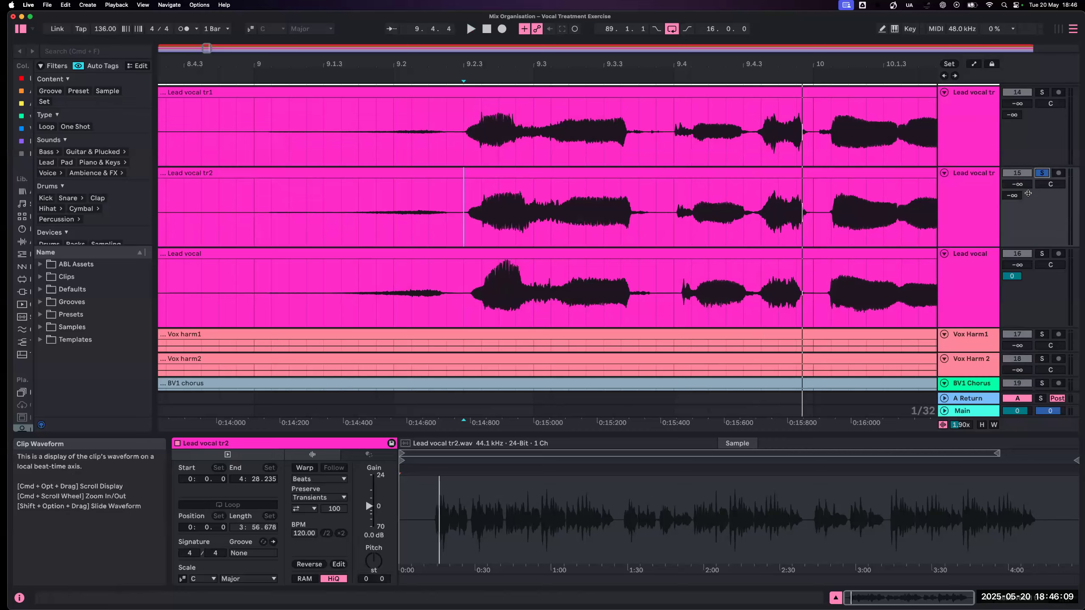
key("Tab")
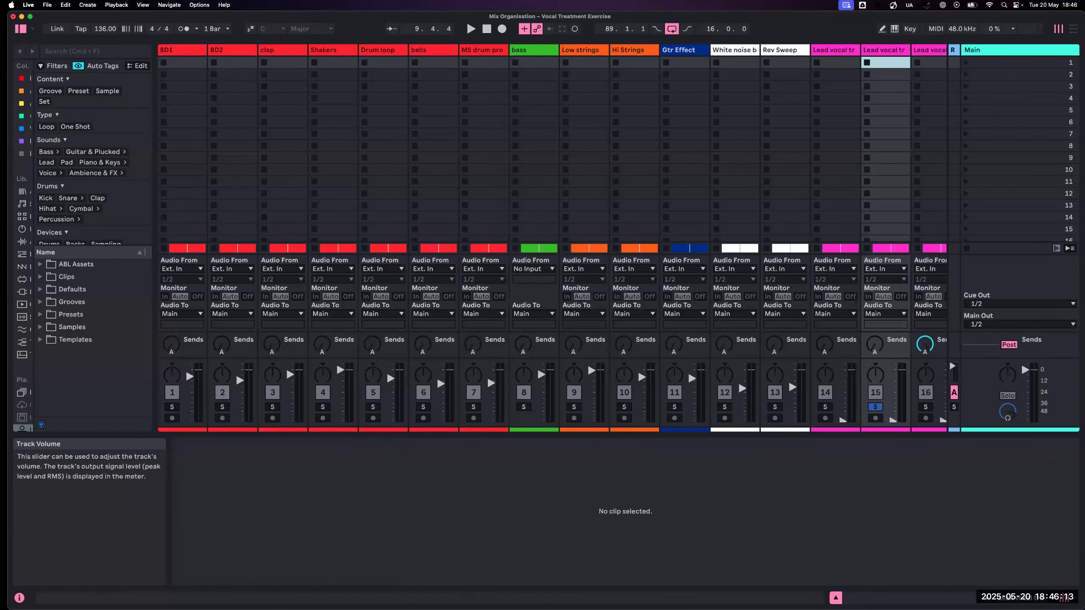
left_click_drag(893, 421, 893, 388)
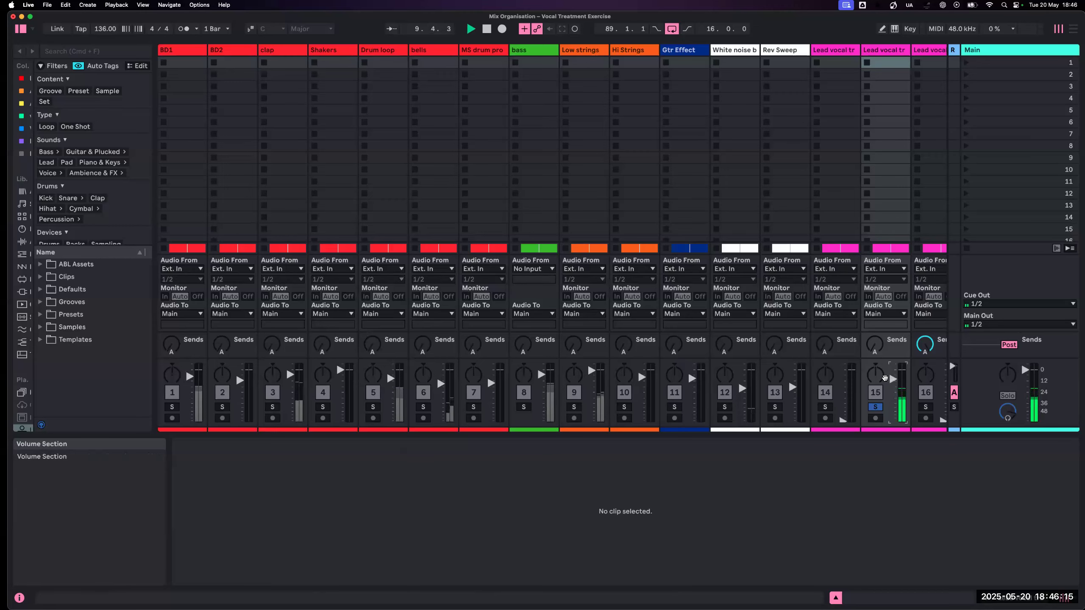
key("Tab")
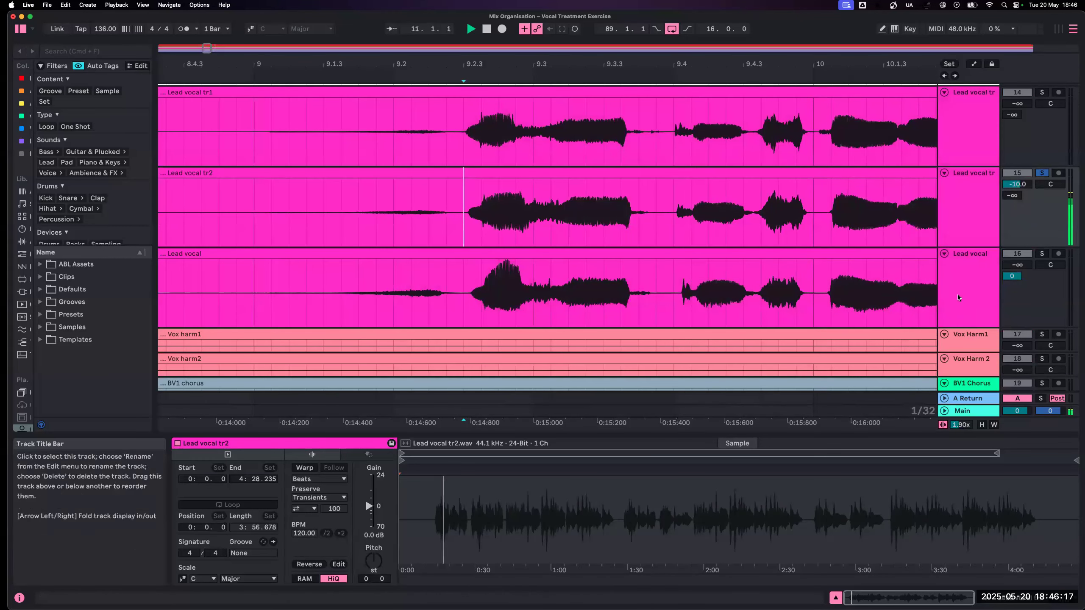
- Play the Lead vocal track soloed on its own from 9.2.3 and raise its volume to -11.0 dB
left_click(964, 276)
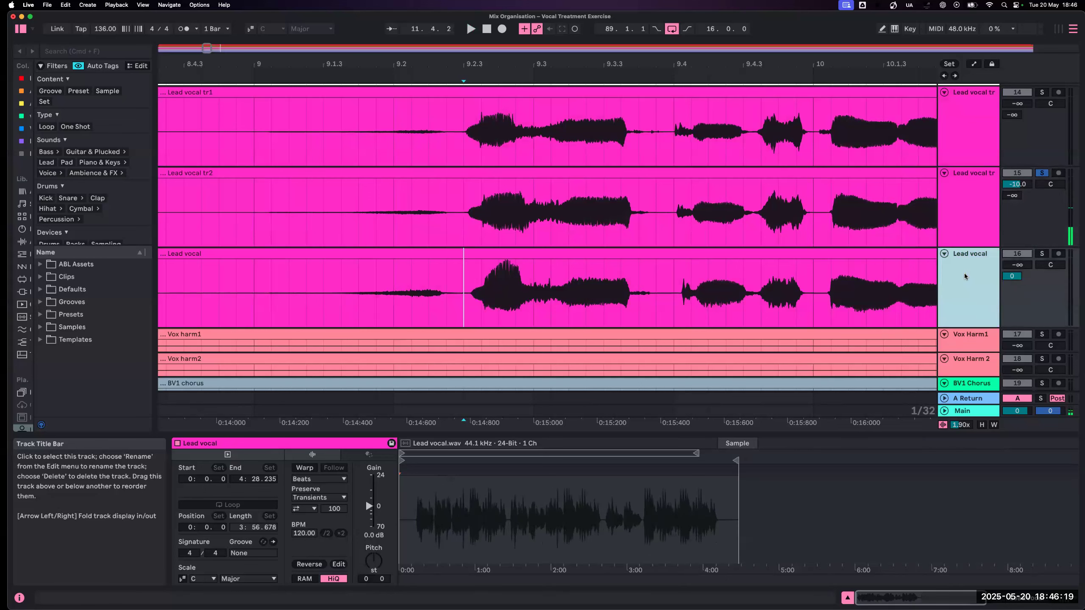
left_click(1041, 254)
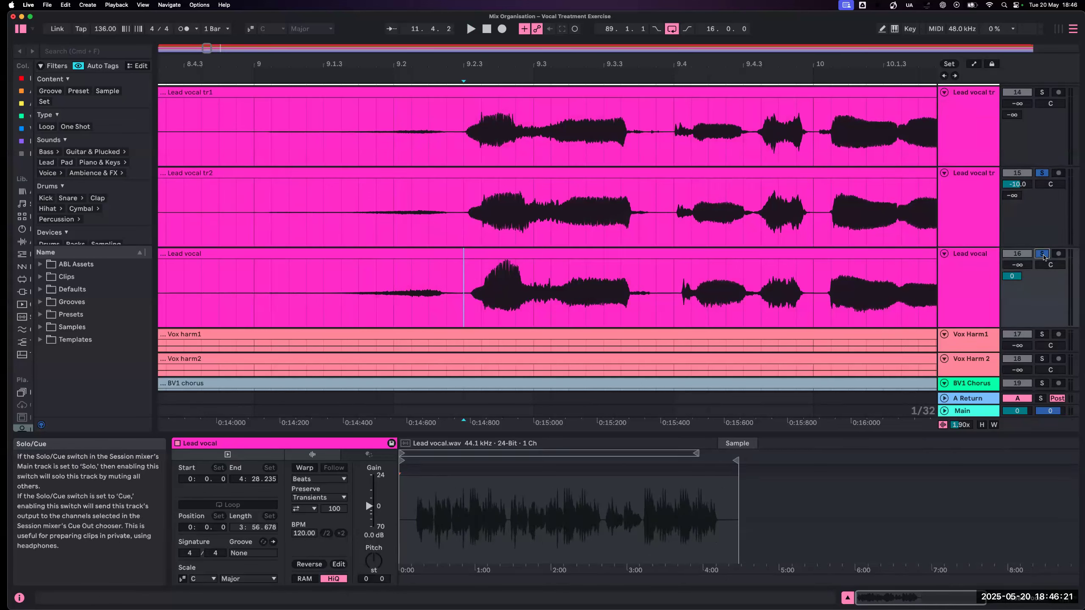
key("space")
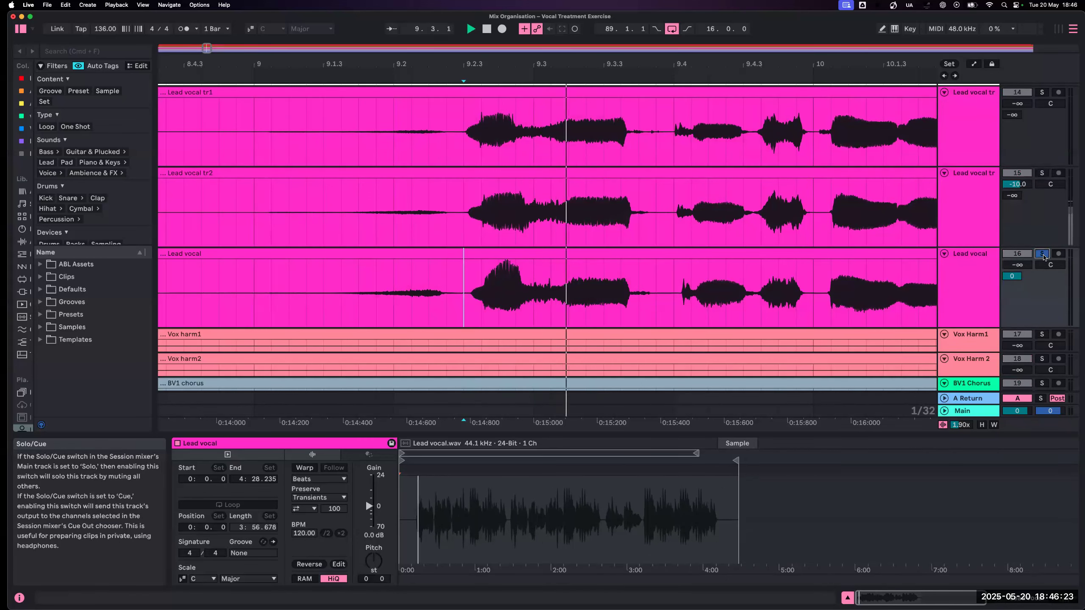
key("Tab")
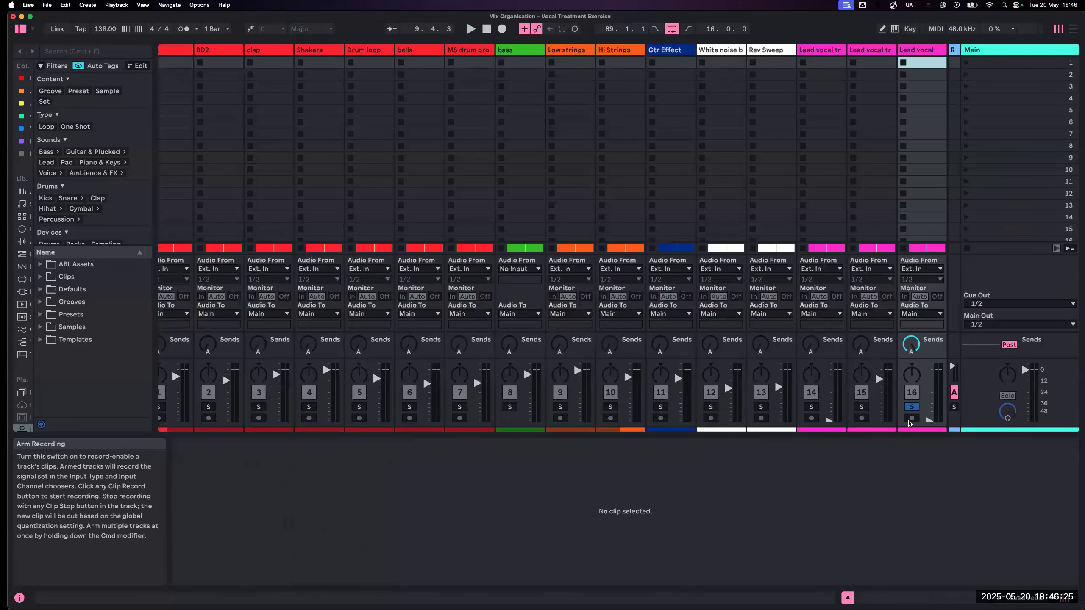
scroll(876, 420, "left", 1)
left_click_drag(865, 421, 865, 384)
left_click_drag(866, 422, 866, 421)
key("Tab")
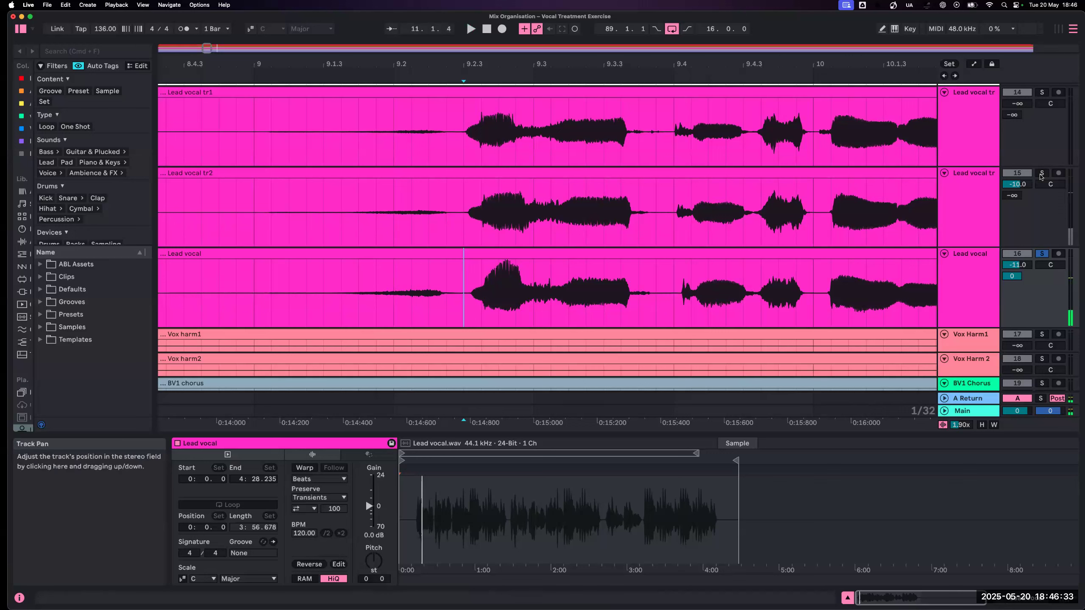
- Play Lead vocal tr2 and Lead vocal soloed together, pan them 50L and 50R, and turn Lead vocal's send A fully down
left_click(1041, 174)
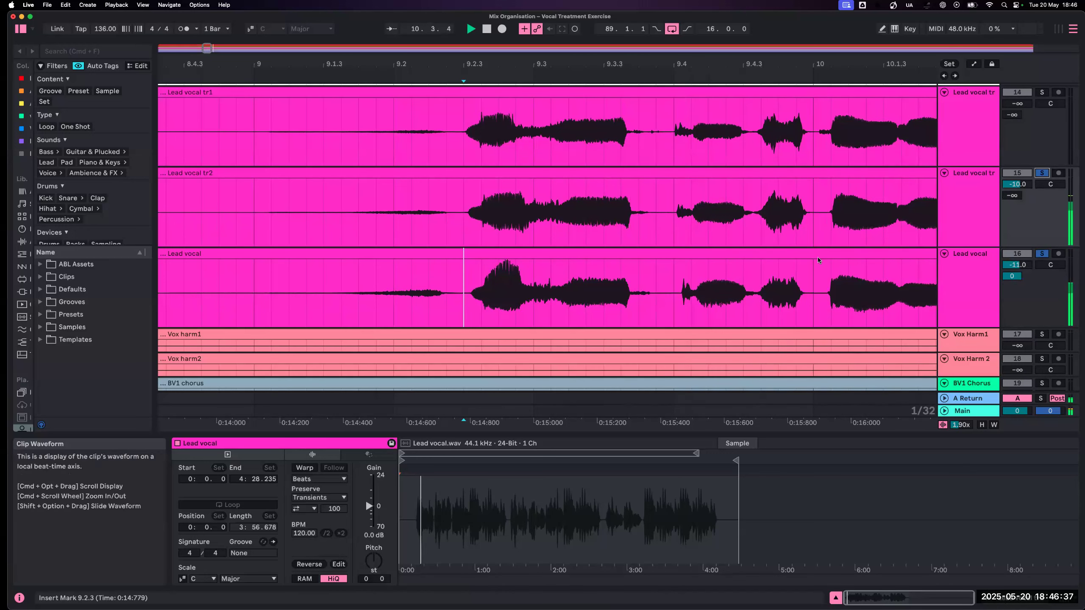
scroll(705, 239, "right", 3)
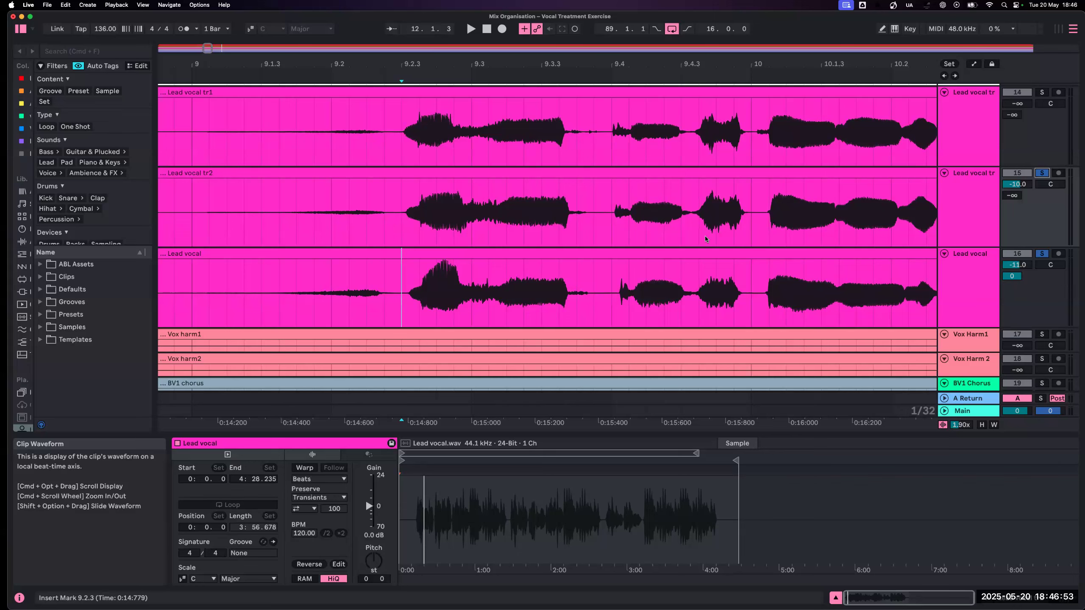
key("Tab")
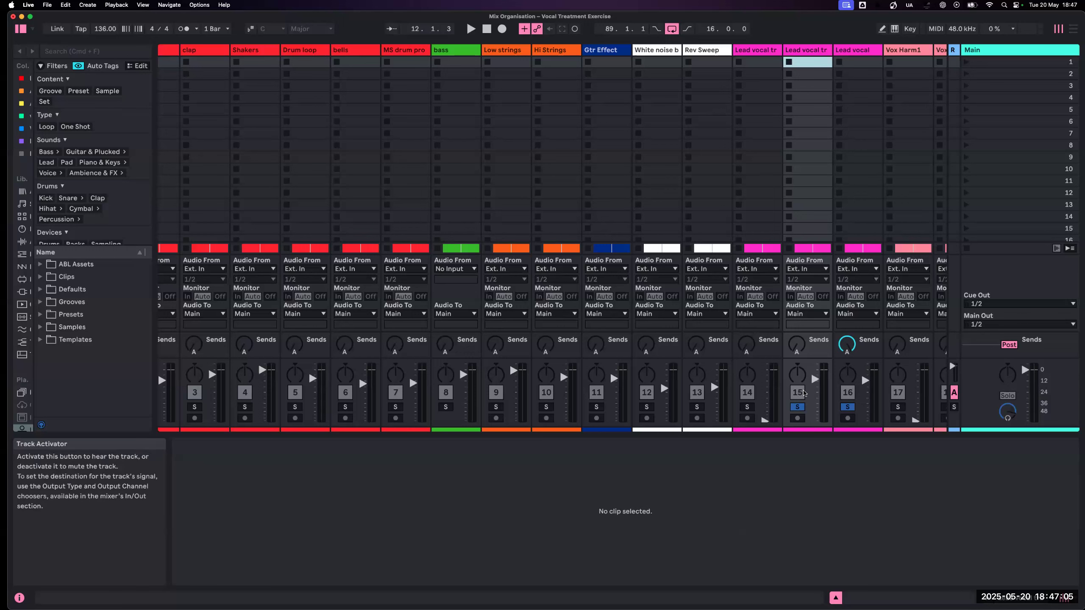
key("space")
left_click_drag(800, 374, 848, 338)
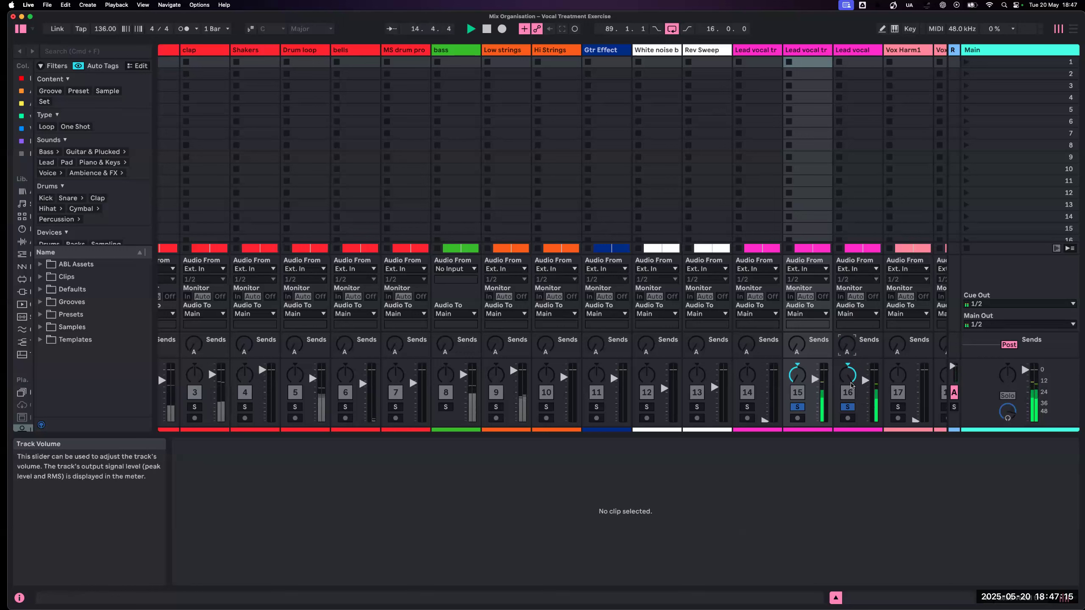
key("space")
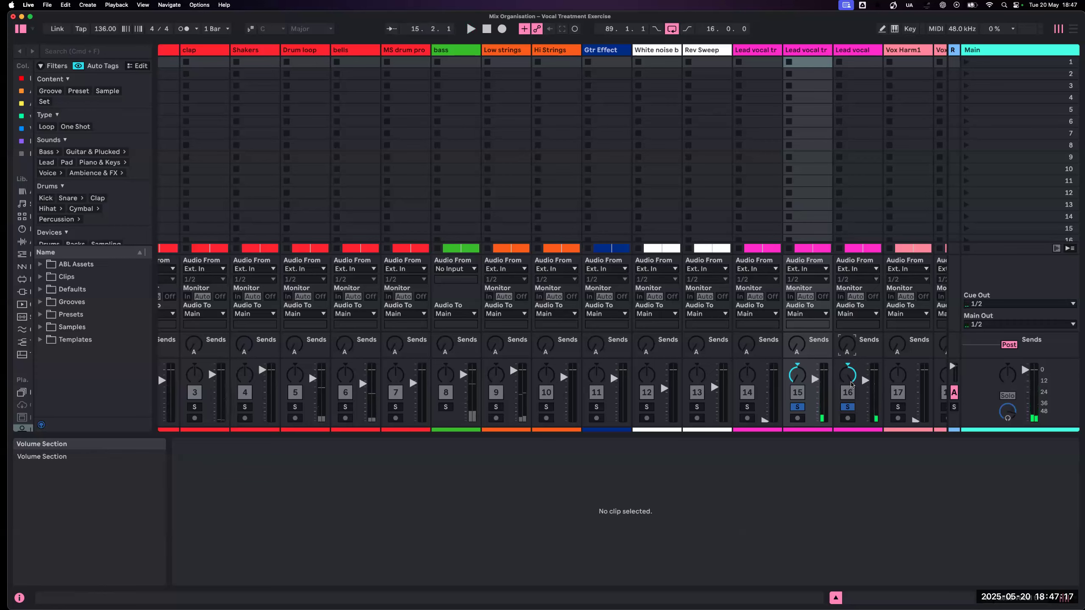
key("Tab")
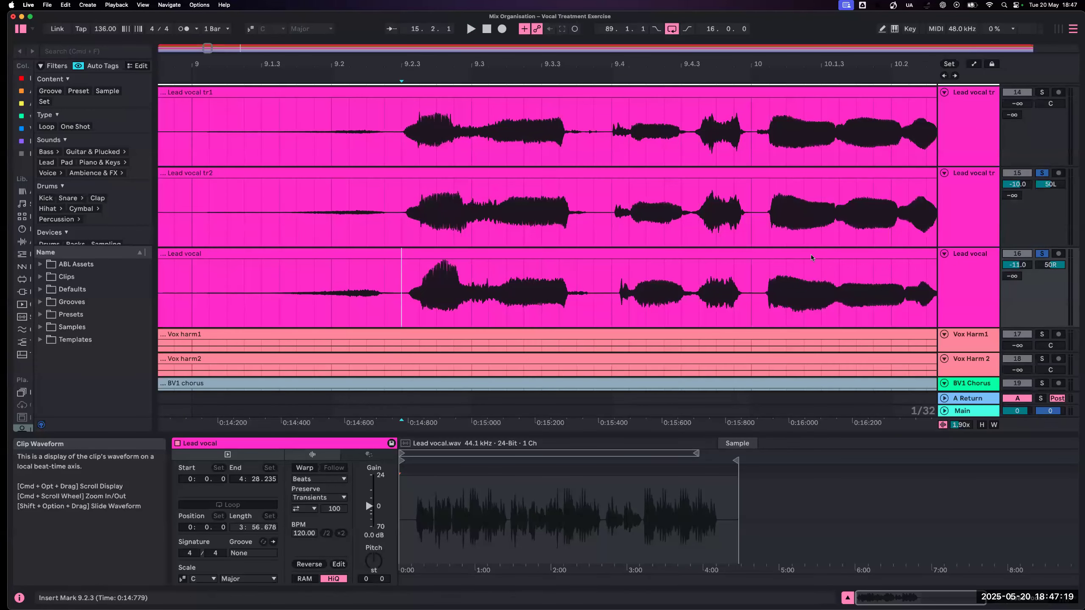
- Unsolo Lead vocal tr2 and Lead vocal, and place the insert marker at 10.1.3 on Lead vocal tr2
left_click(1042, 172)
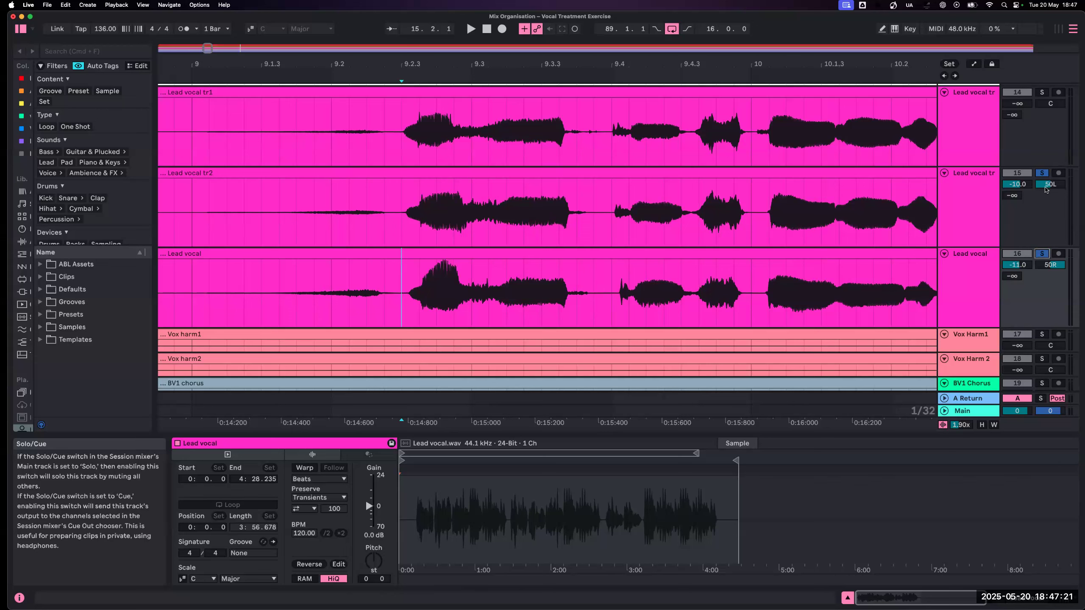
left_click(1041, 254)
left_click(820, 241)
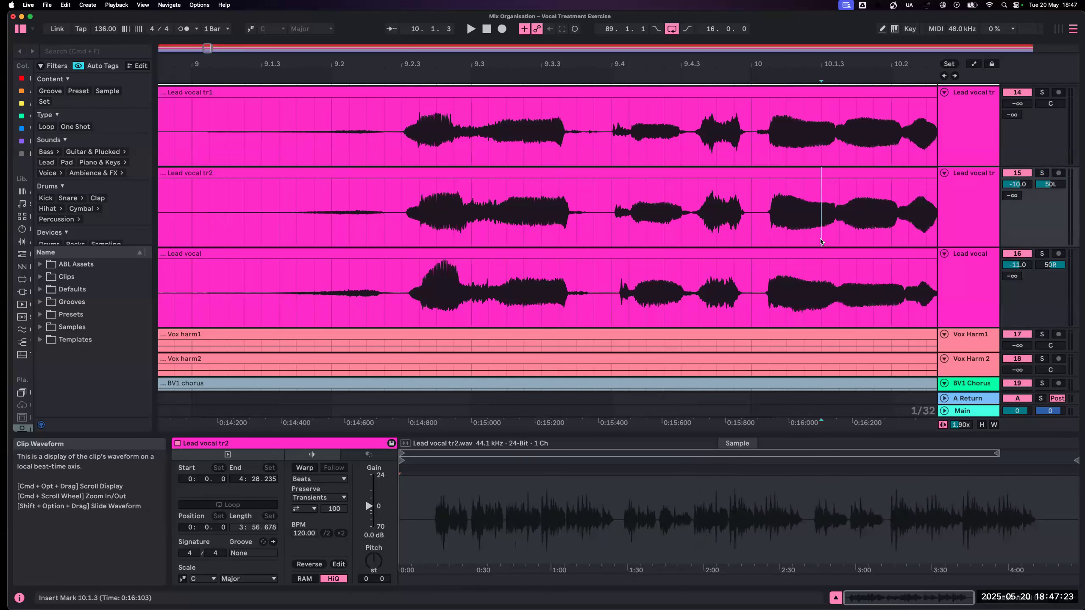
- Show the whole arrangement, move the 16-bar loop to start at 9.1.1, and switch to the Session mixer
key("h")
key("w")
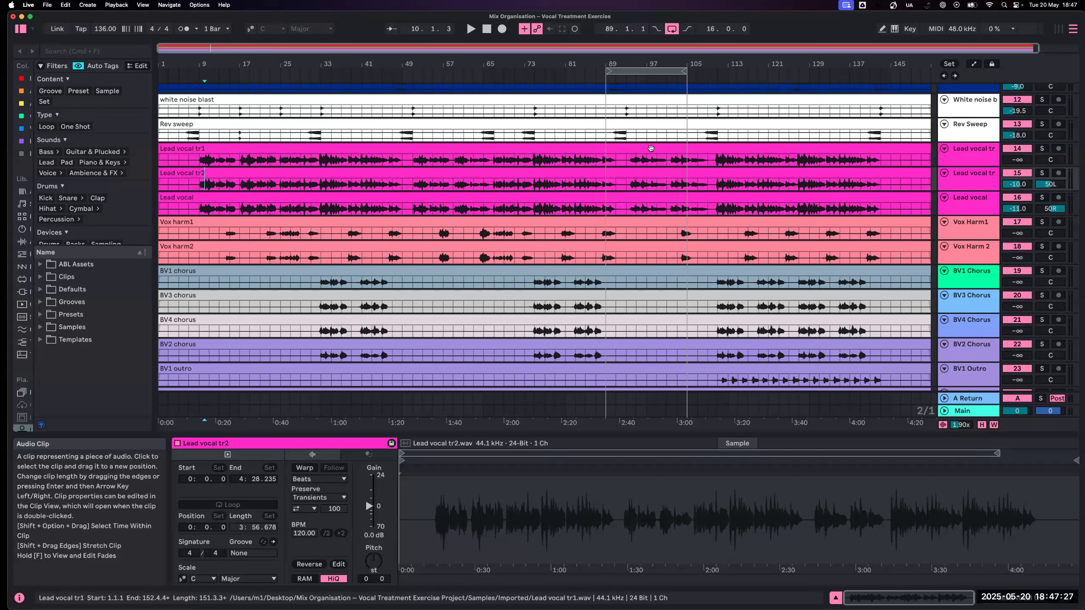
left_click_drag(647, 71, 311, 71)
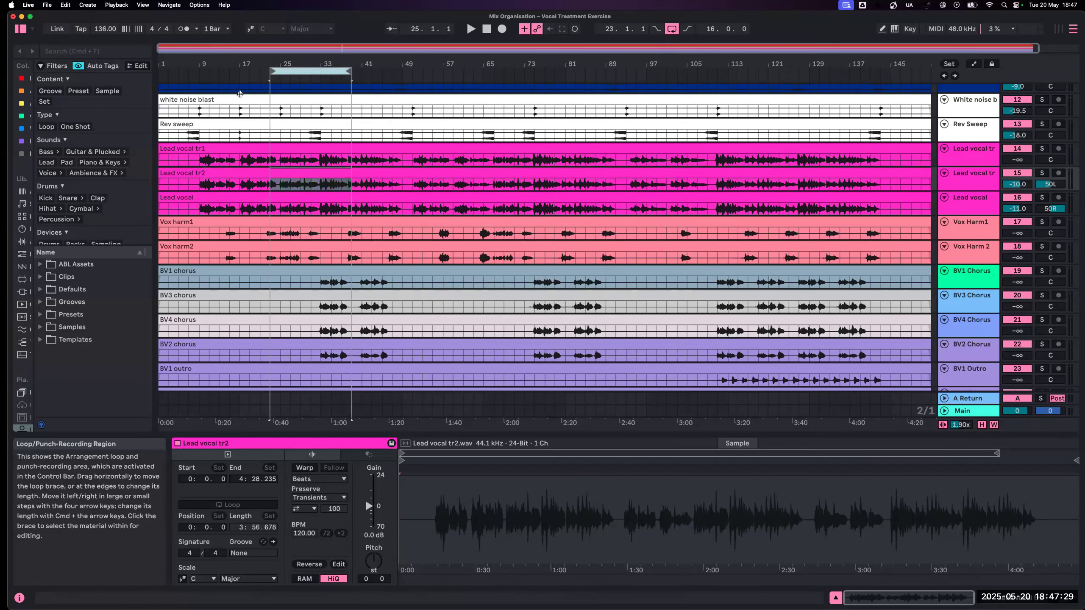
left_click_drag(240, 94, 239, 94)
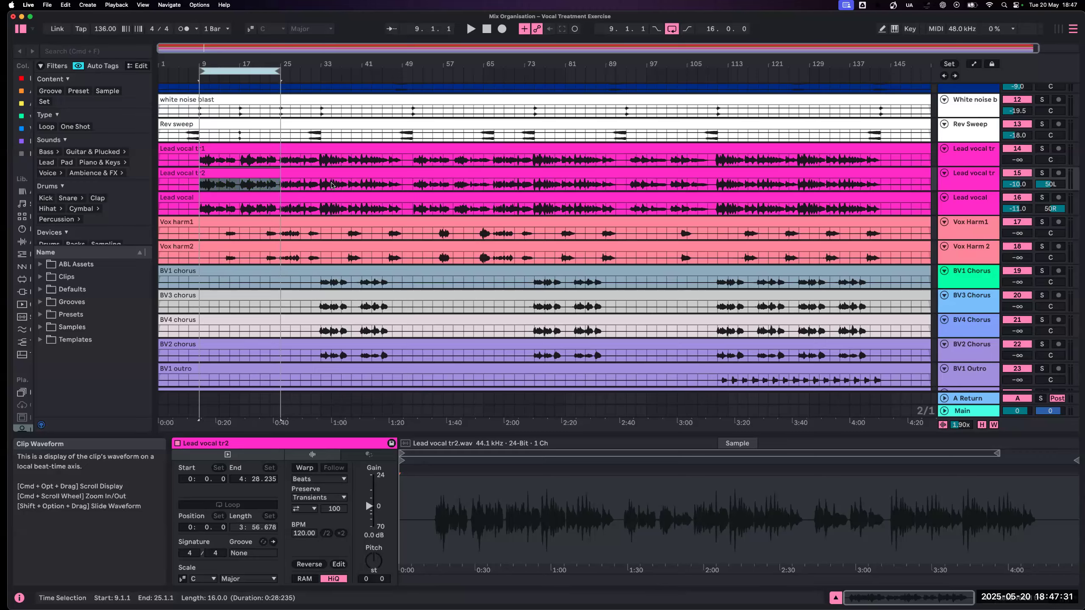
key("Tab")
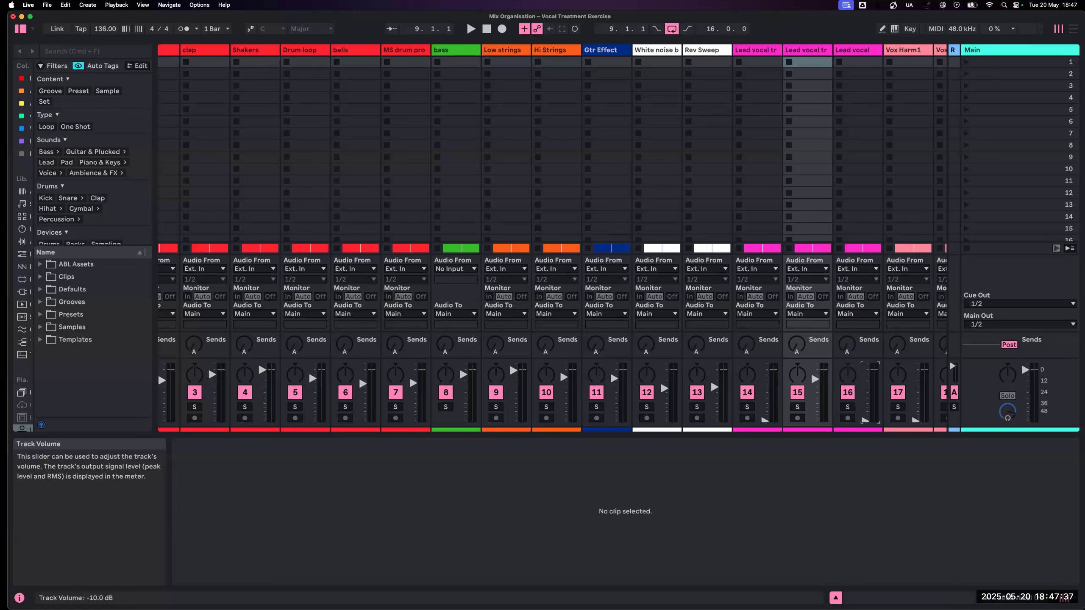
- Play the loop while raising Lead vocal tr2 to -5.0 dB and setting Lead vocal to -16.0 dB
mouse_move(815, 382)
left_mouse_down()
mouse_move(815, 421)
mouse_move(815, 375)
left_mouse_up()
key("space")
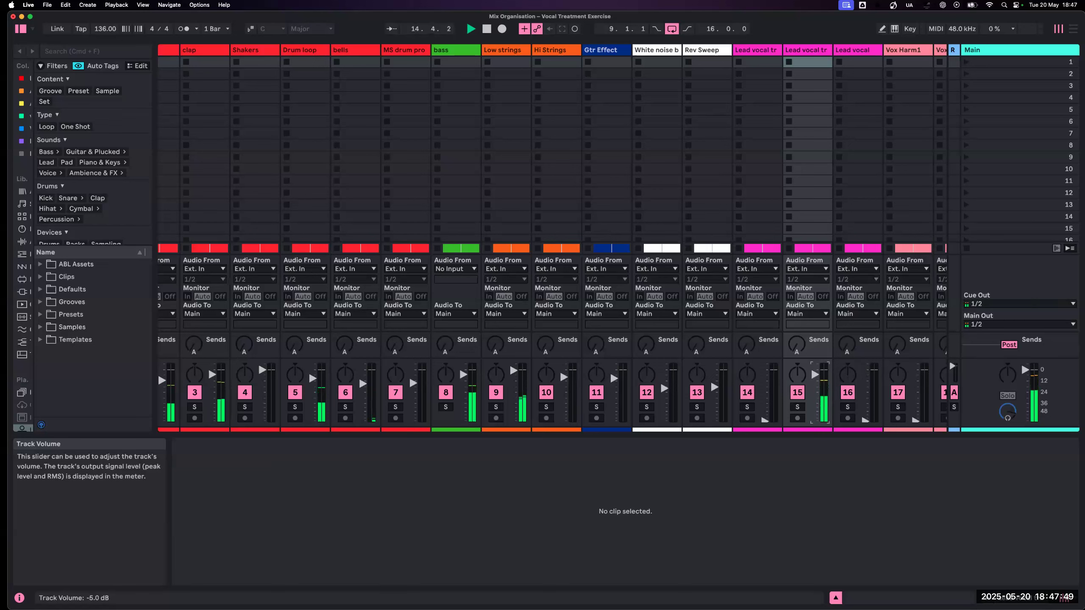
scroll(218, 370, "right", 5)
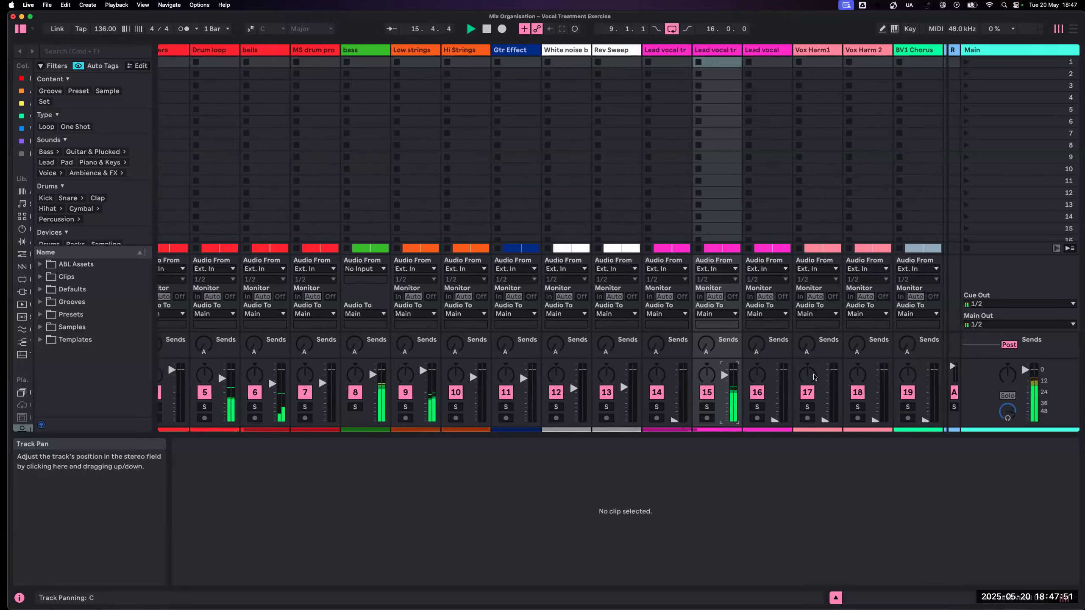
left_click_drag(731, 414, 734, 385)
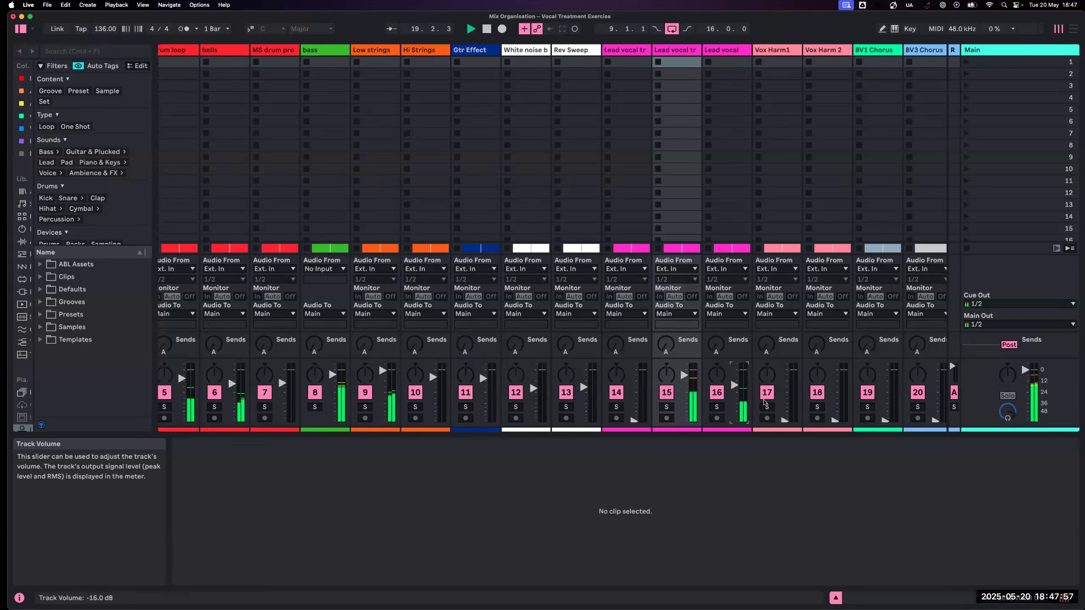
- Try Vox Harm1 at a low level under the lead vocals and pull its volume fully down again
left_click_drag(784, 422, 784, 393)
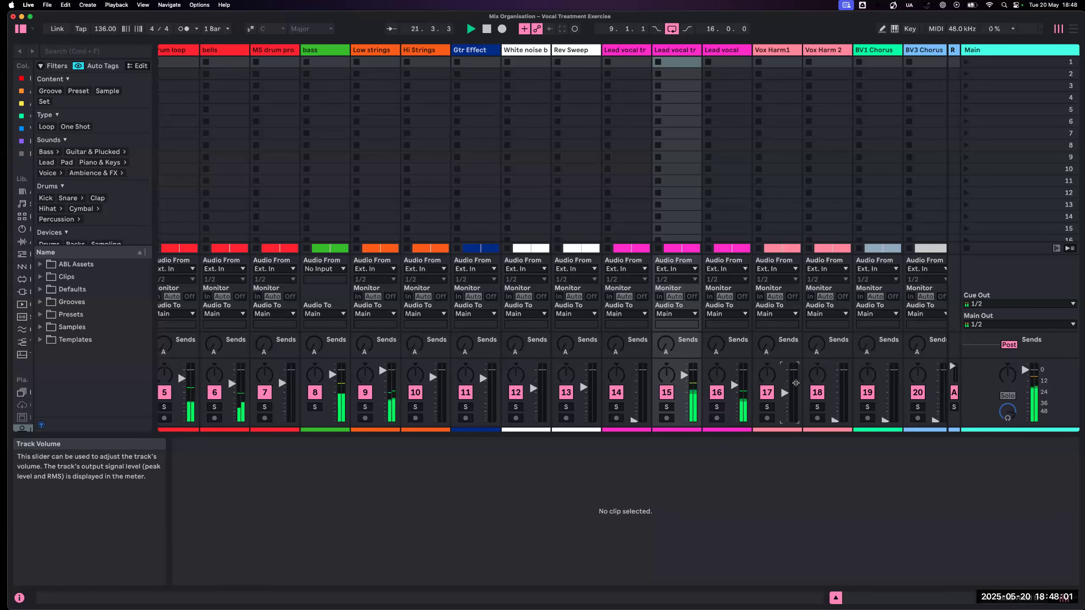
key("Tab")
key("Tab")
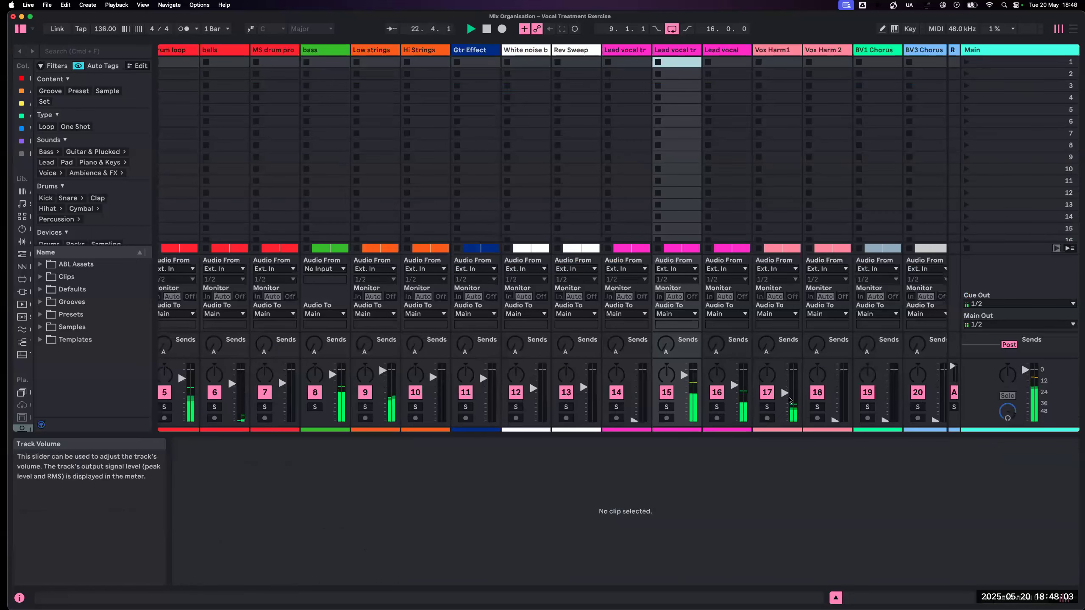
left_click_drag(785, 393, 784, 419)
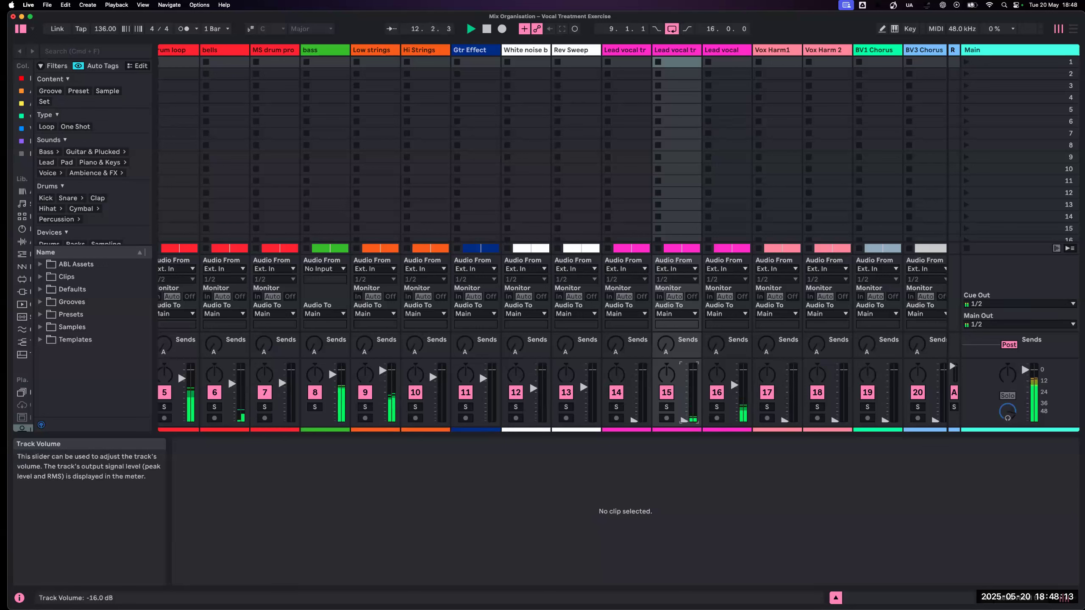
- Layer the lead vocals with Lead vocal tr1 at -5.0 dB, Lead vocal tr2 at -11.0 dB and Lead vocal at -15.4 dB
left_click_drag(634, 420, 634, 376)
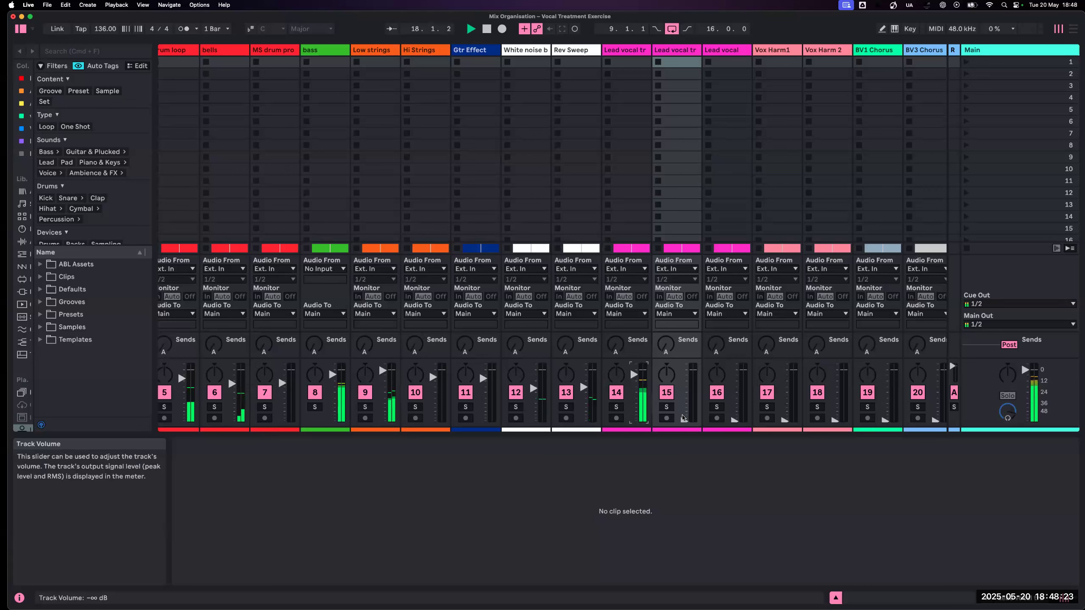
left_click_drag(683, 420, 684, 380)
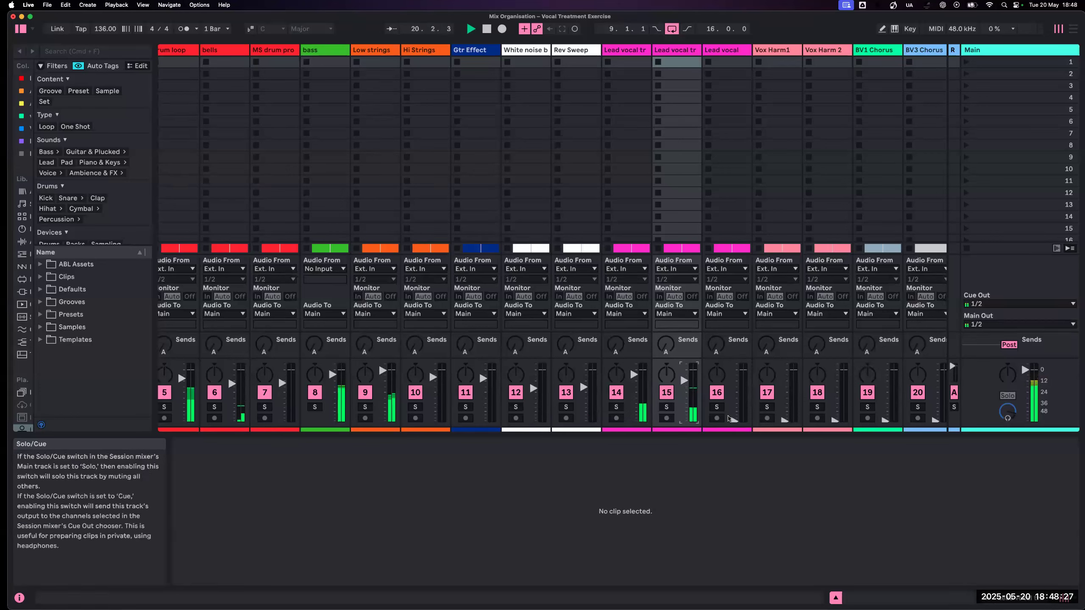
left_click_drag(730, 421, 734, 386)
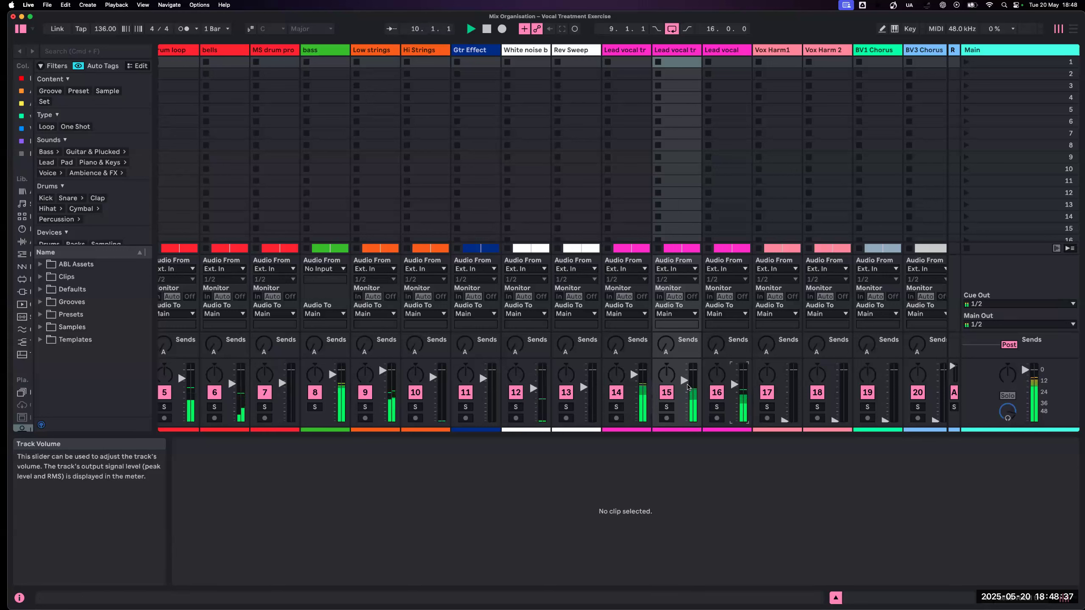
- Move the 16-bar loop to start at 22.1.1, covering the vocal harmonies, and return to the Session mixer
scroll(718, 396, "right", 2)
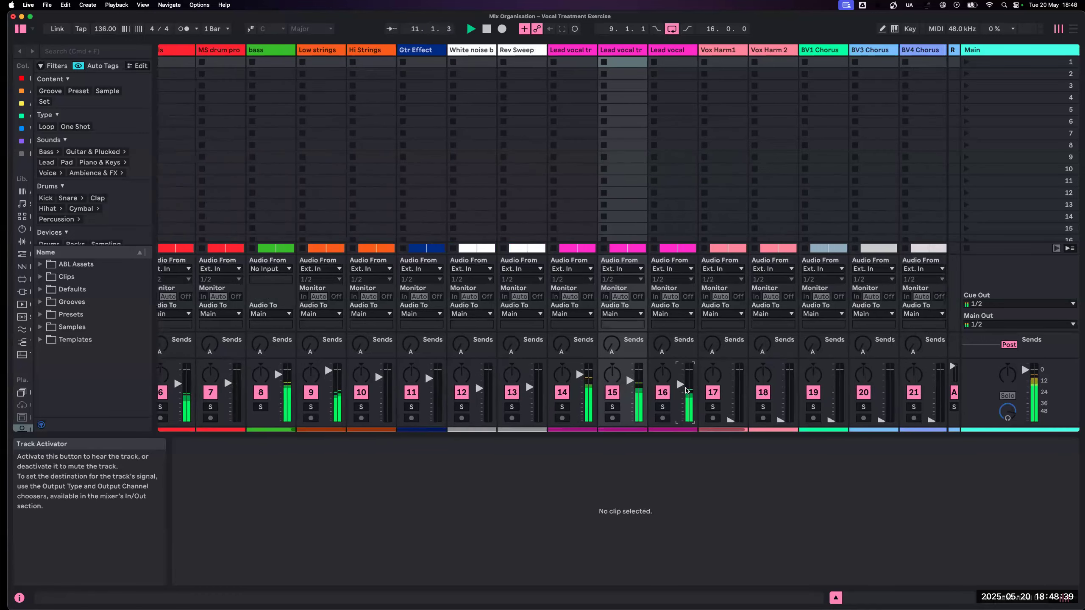
scroll(683, 389, "right", 2)
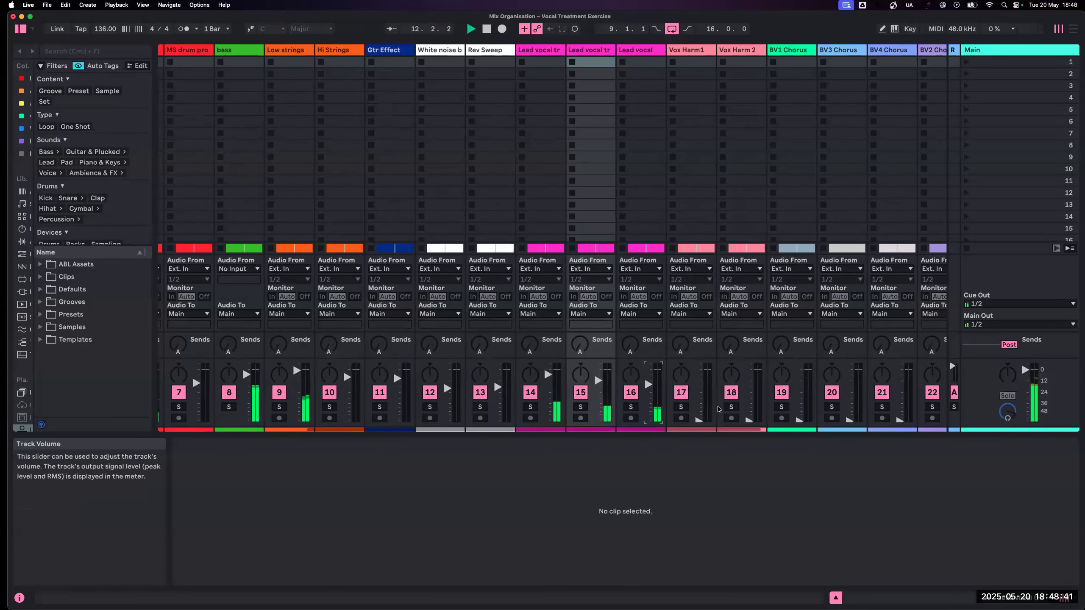
key("Tab")
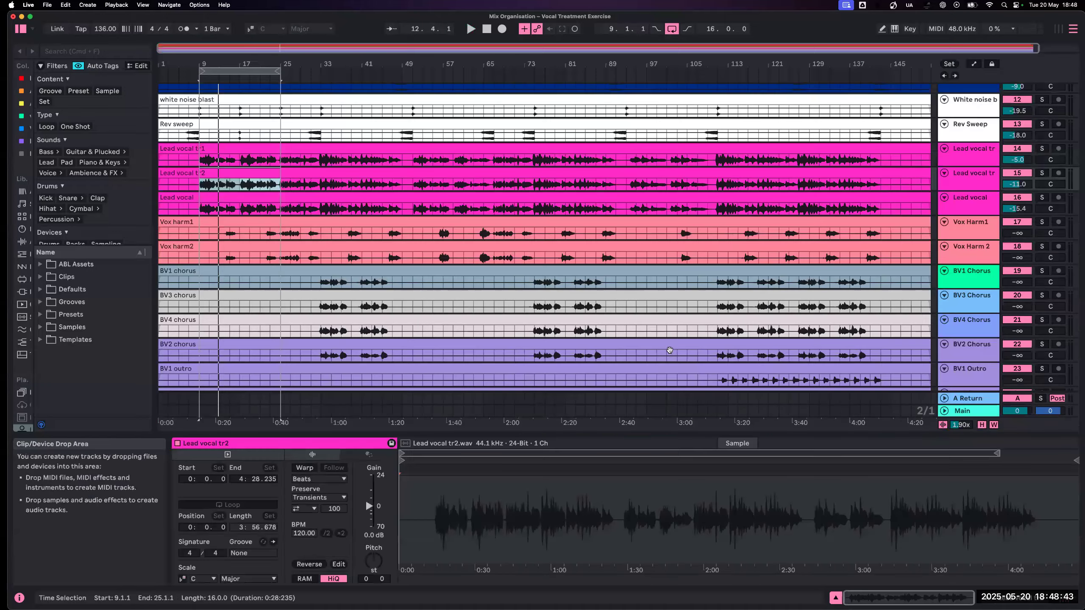
mouse_move(258, 70)
left_mouse_down()
mouse_move(333, 70)
mouse_move(266, 71)
left_mouse_up()
key("plus")
key("plus")
key("space")
key("Tab")
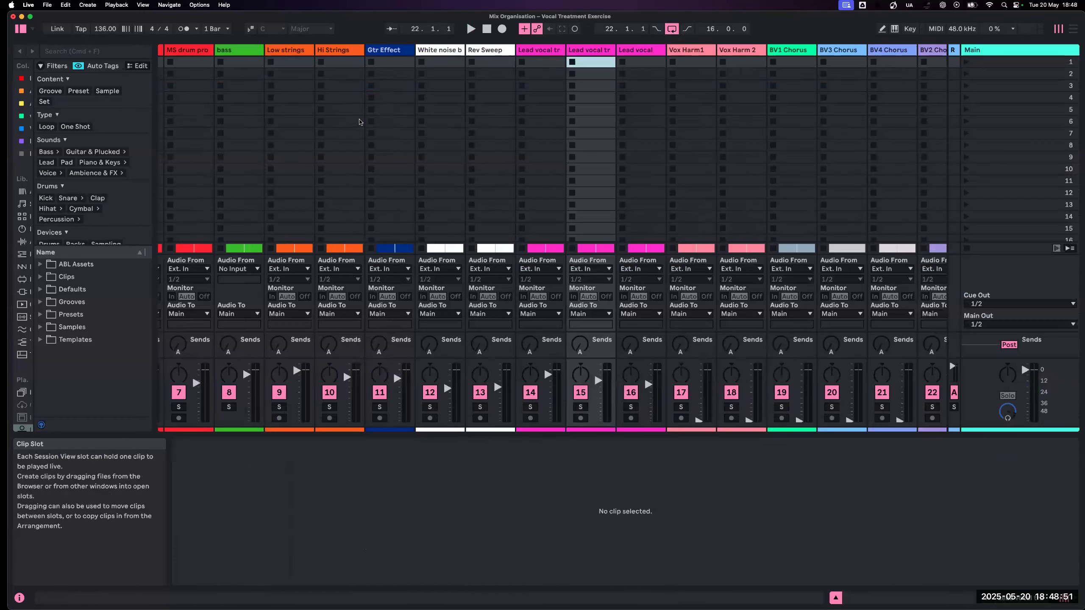
- Raise Vox Harm1 and Vox Harm 2 to -12.0 dB each while the loop plays
left_click_drag(698, 419, 698, 378)
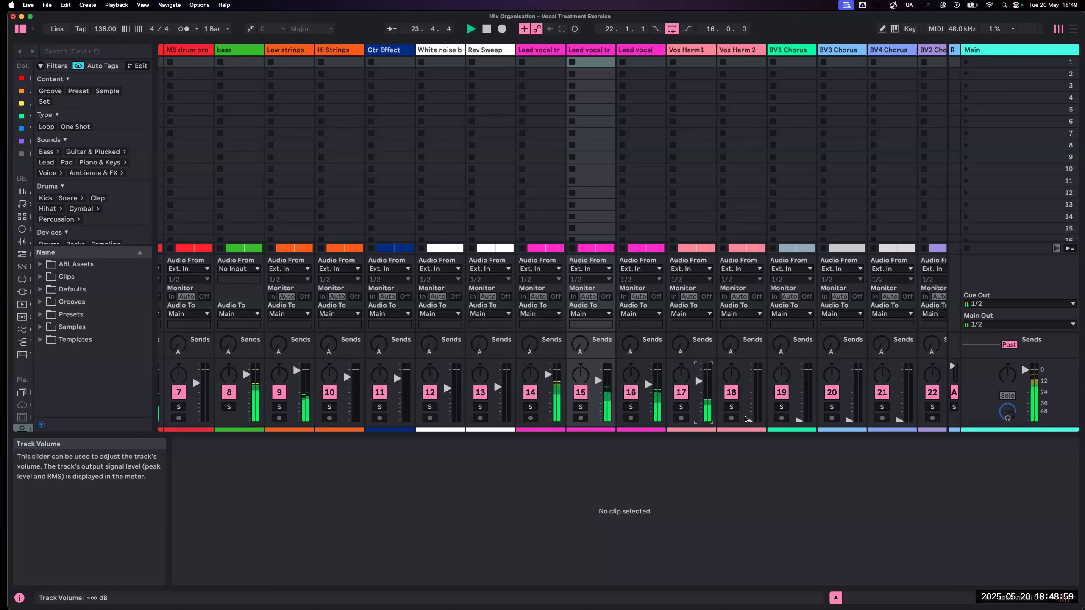
left_click_drag(750, 422, 748, 380)
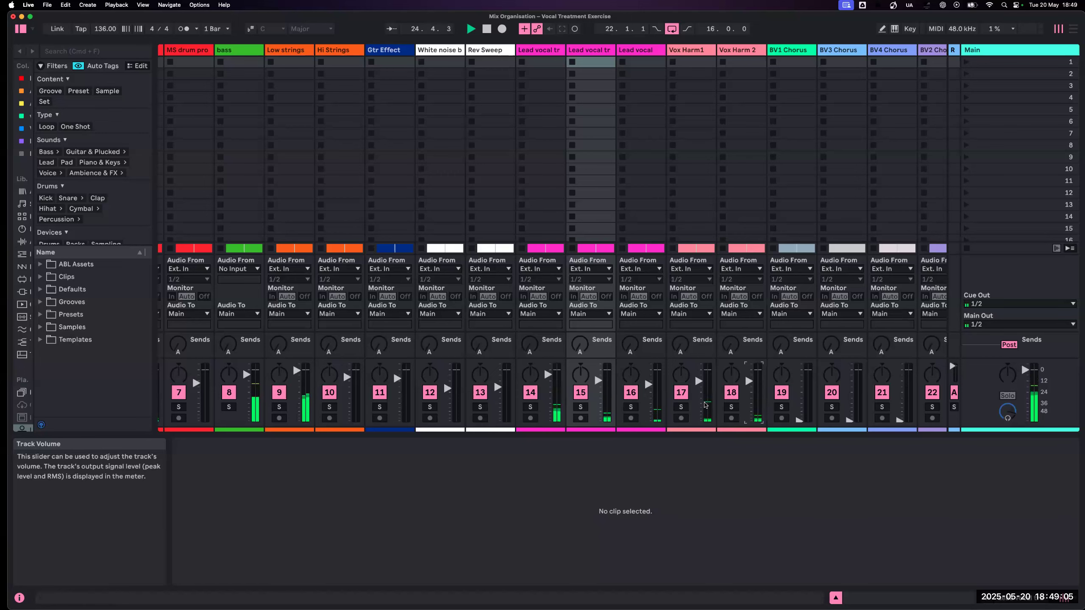
scroll(697, 419, "right", 4)
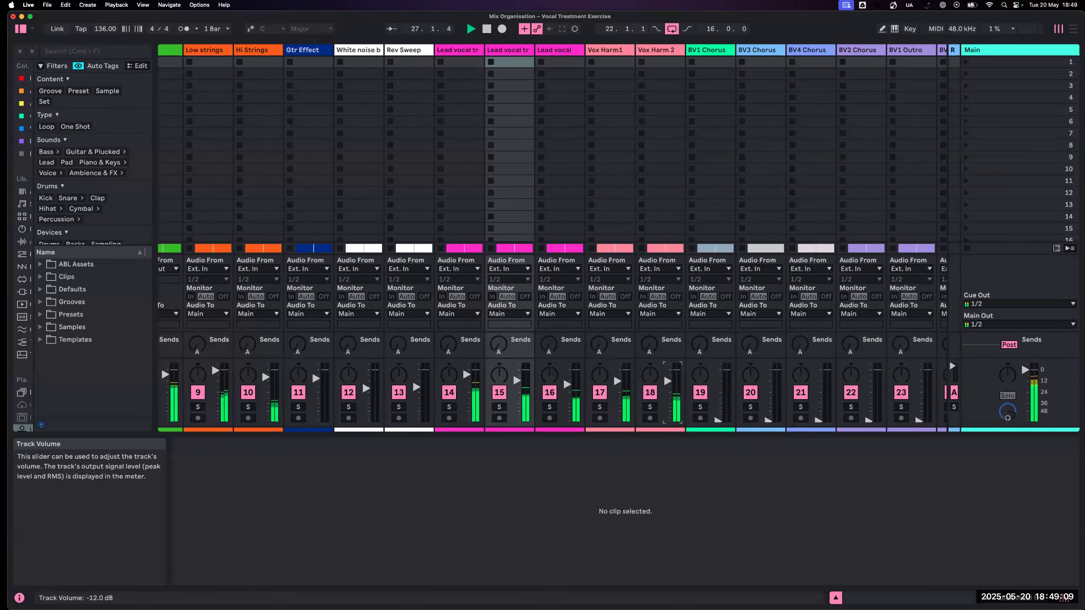
- Move the 16-bar loop to the chorus starting at 33.1.1 and play it from the Session mixer
key("Tab")
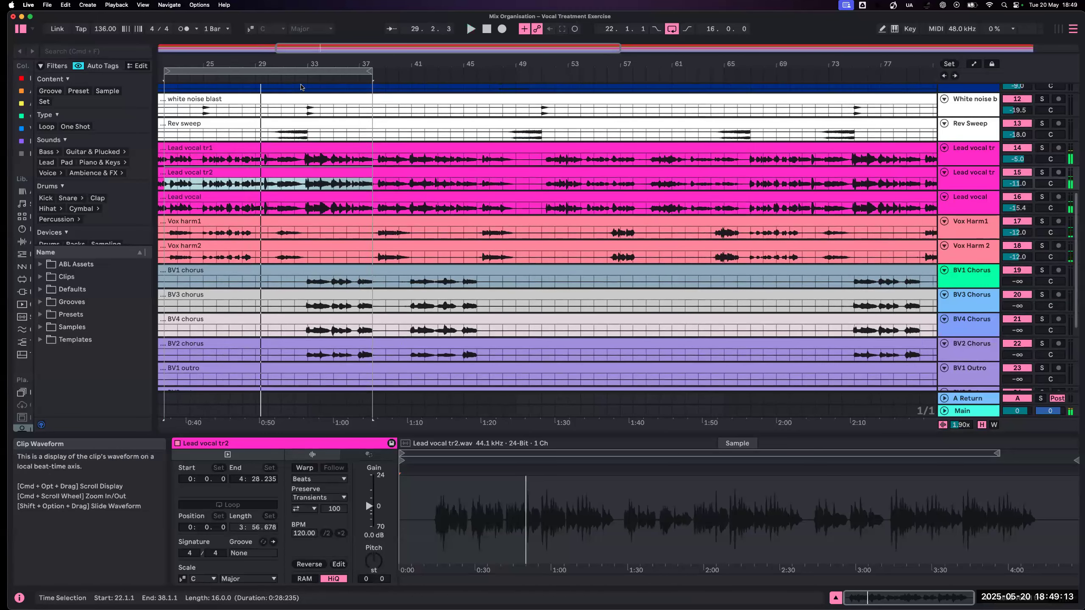
left_click_drag(305, 73, 448, 106)
key("Tab")
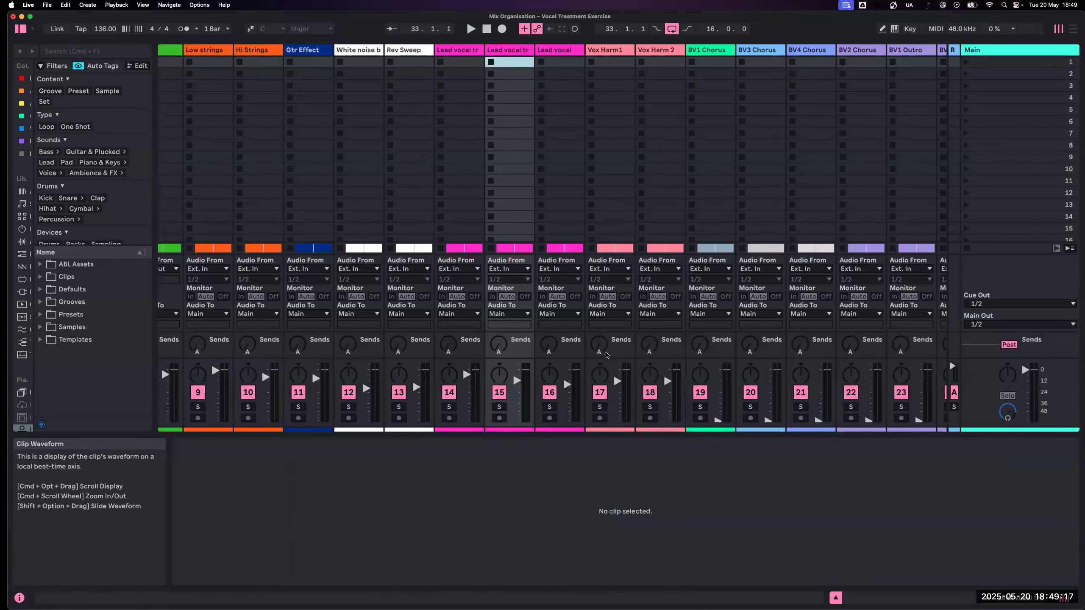
scroll(563, 371, "right", 2)
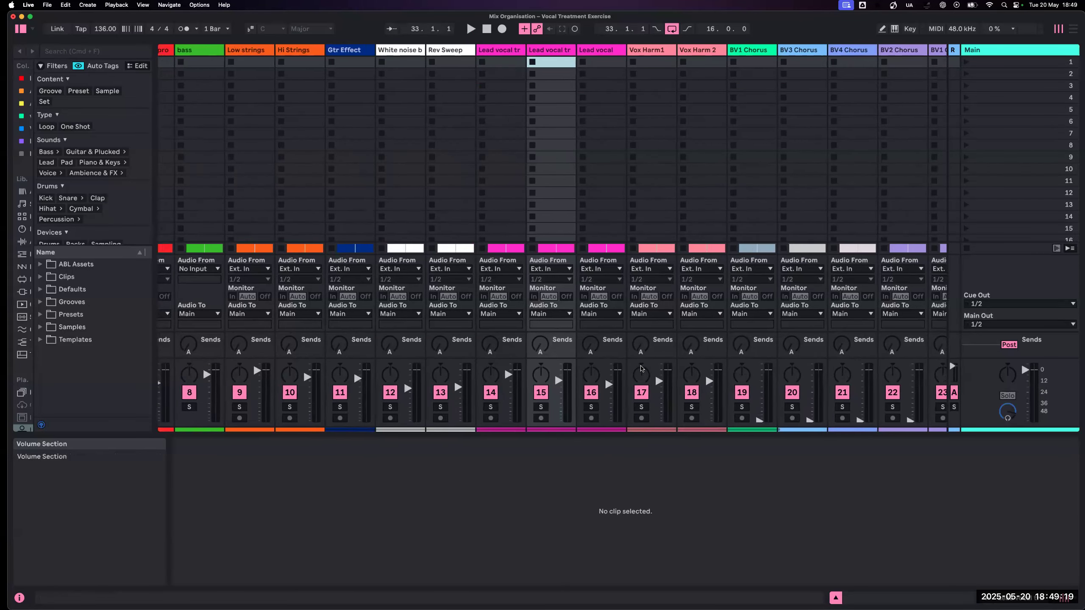
scroll(641, 368, "right", 1)
key("space")
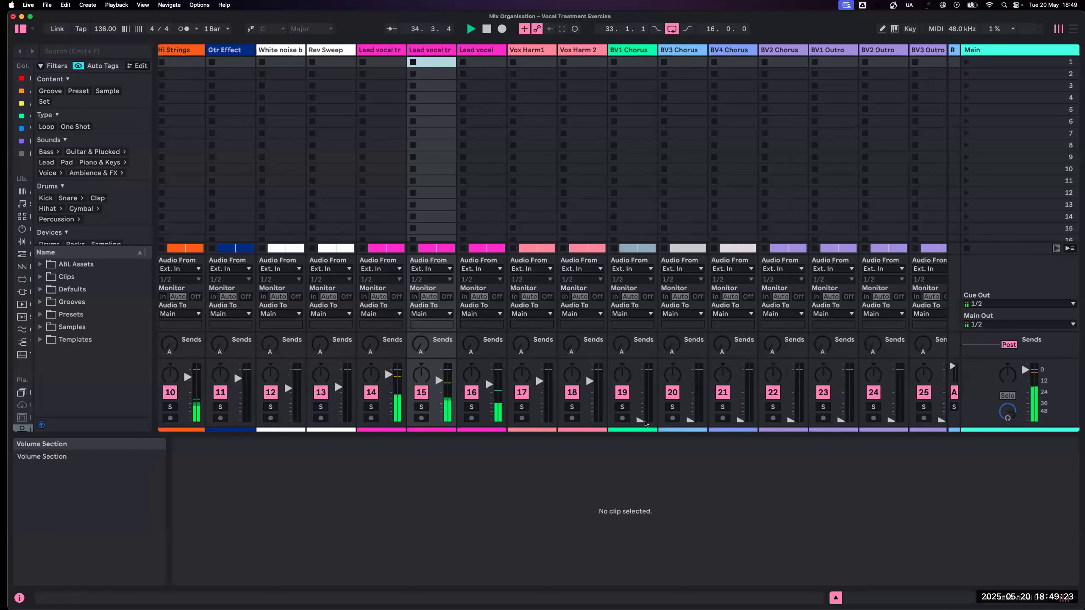
- Raise BV1, BV3 and BV4 Chorus to about the level of the vocal harmonies, and bring in BV2 Chorus slightly quieter
left_click_drag(639, 420, 640, 384)
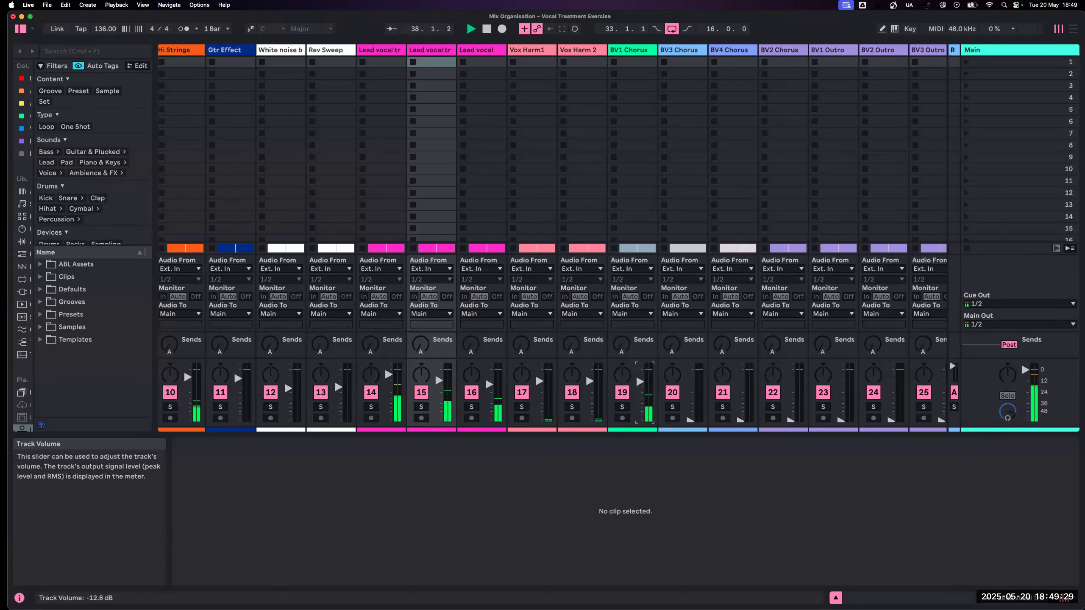
left_click_drag(690, 420, 689, 385)
left_click_drag(640, 383, 640, 380)
left_click_drag(738, 420, 740, 380)
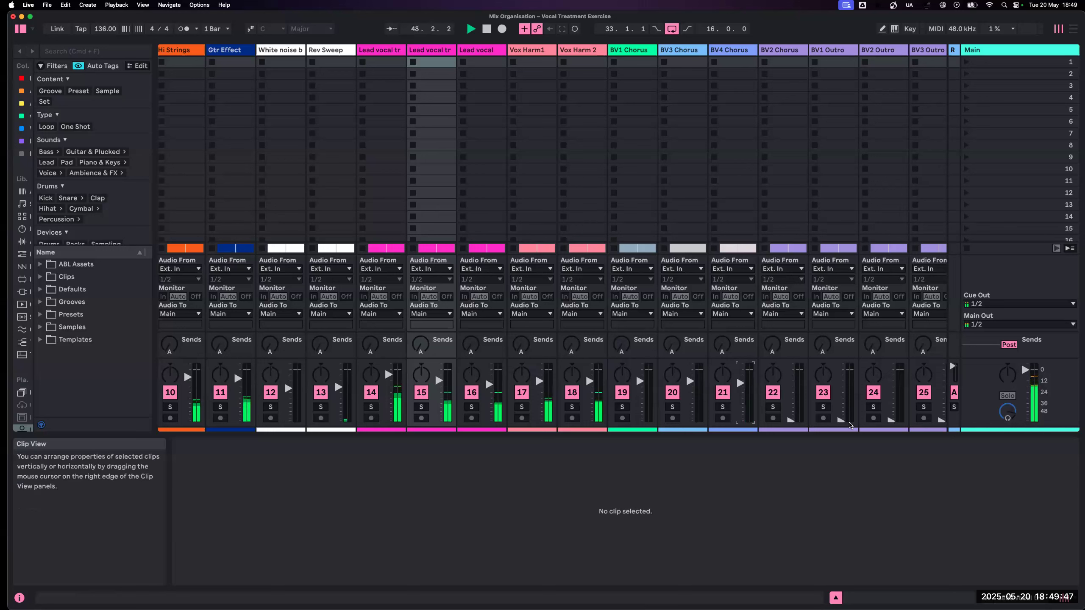
left_click_drag(796, 422, 796, 389)
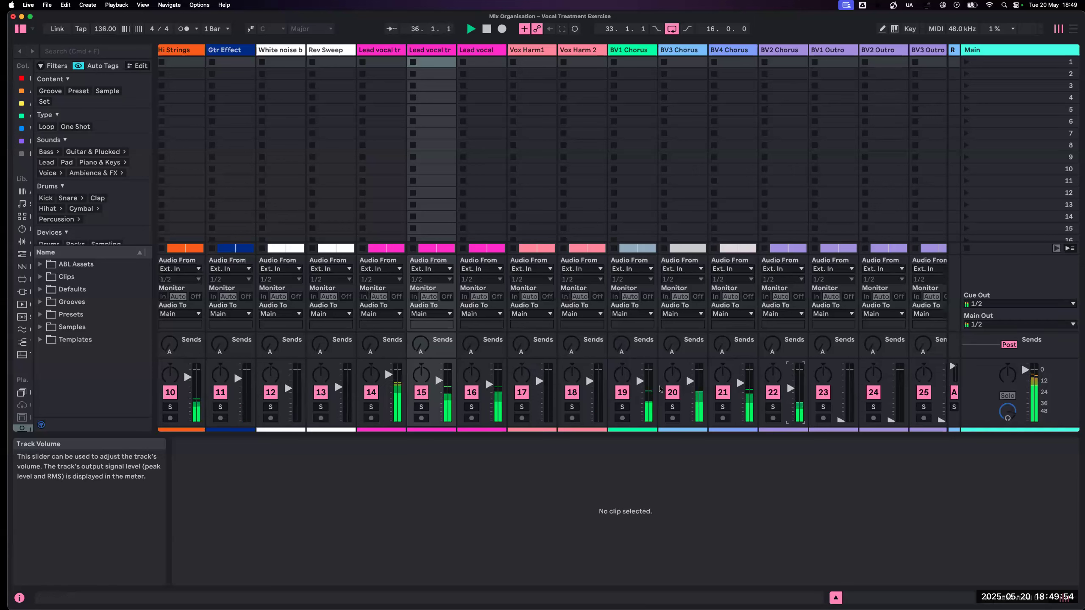
- Solo BV1, BV3, BV4 and BV2 Chorus together to check the balance of the chorus backing vocals
left_click(622, 406)
left_click(672, 407, "super")
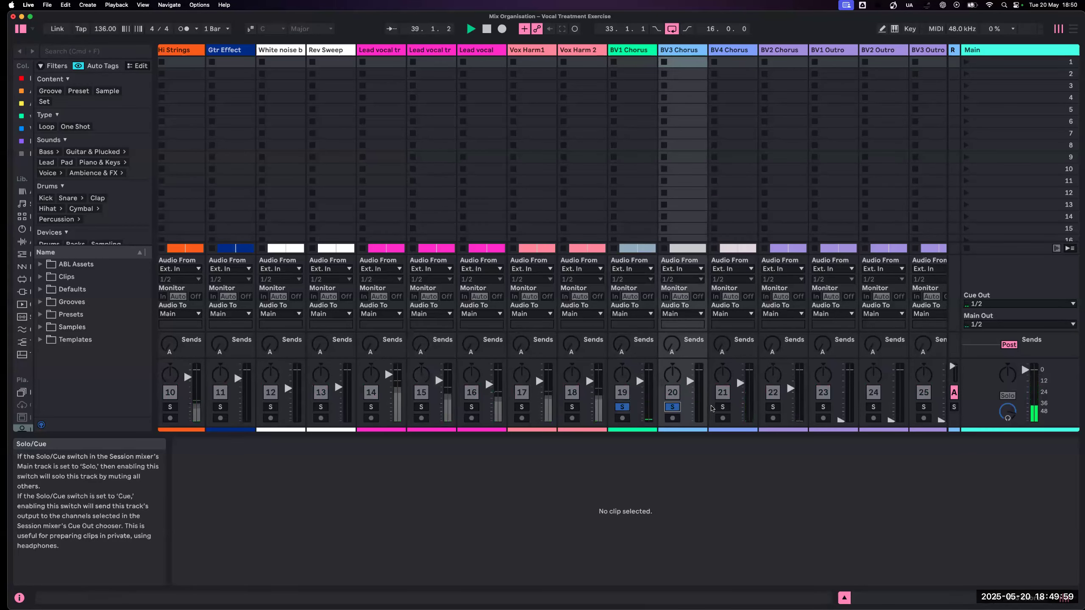
left_click(722, 407, "super")
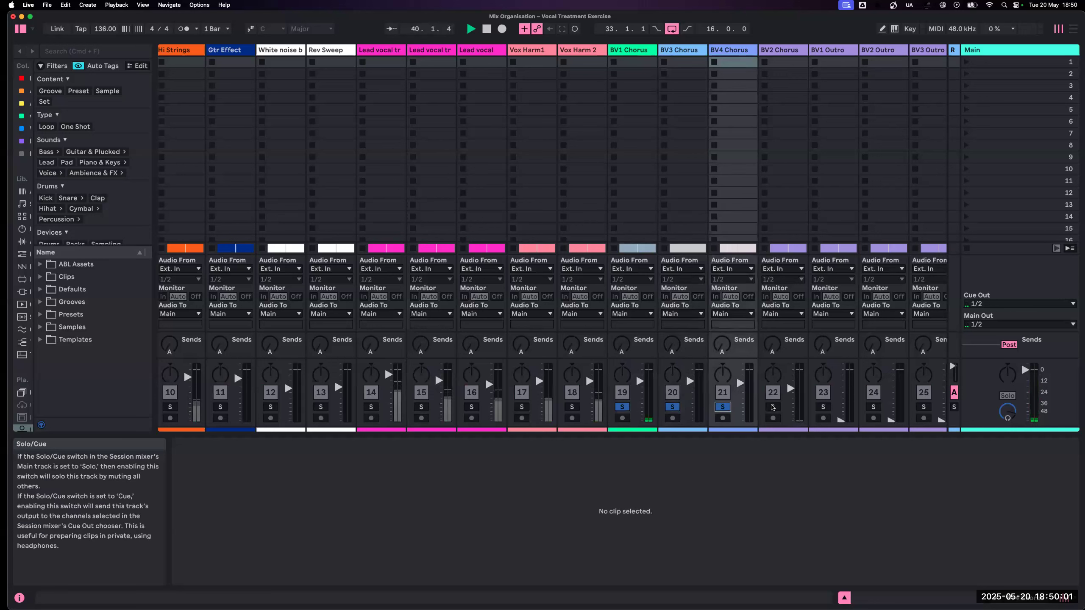
left_click(772, 406, "super")
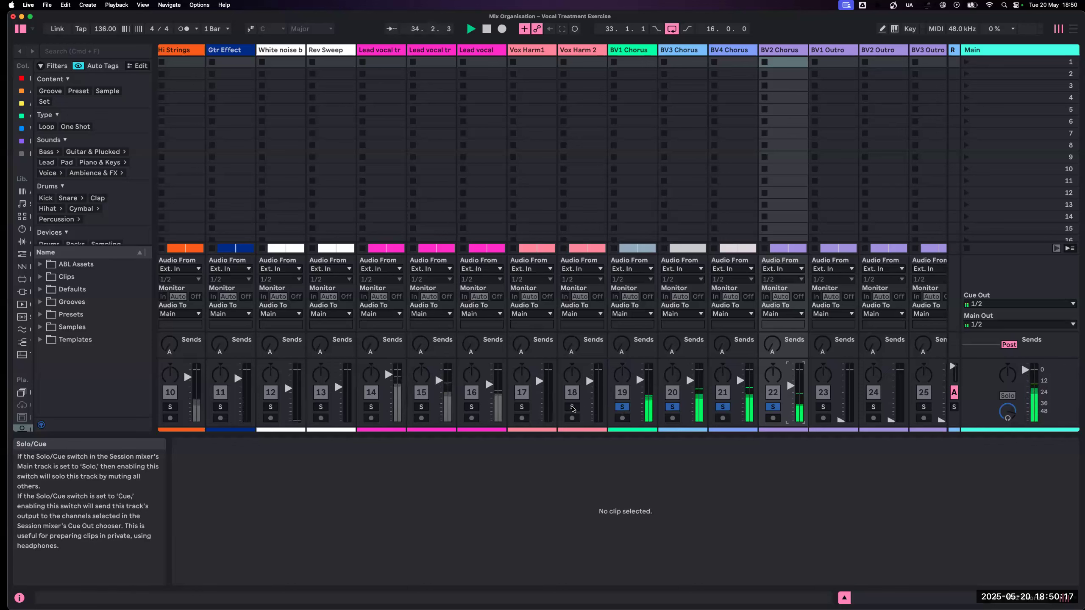
- Add Vox Harm 2 and Vox Harm1 to the solo, compare them with the chorus backing vocals, and clear all solos
left_click(573, 408, "super")
left_click(523, 407, "super")
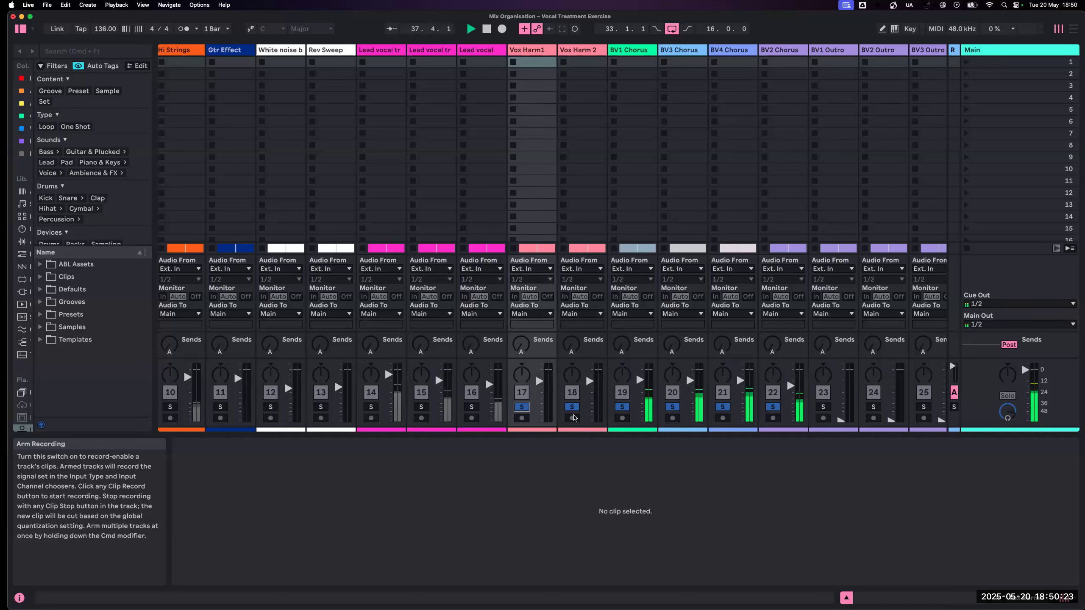
key("Tab")
key("Tab")
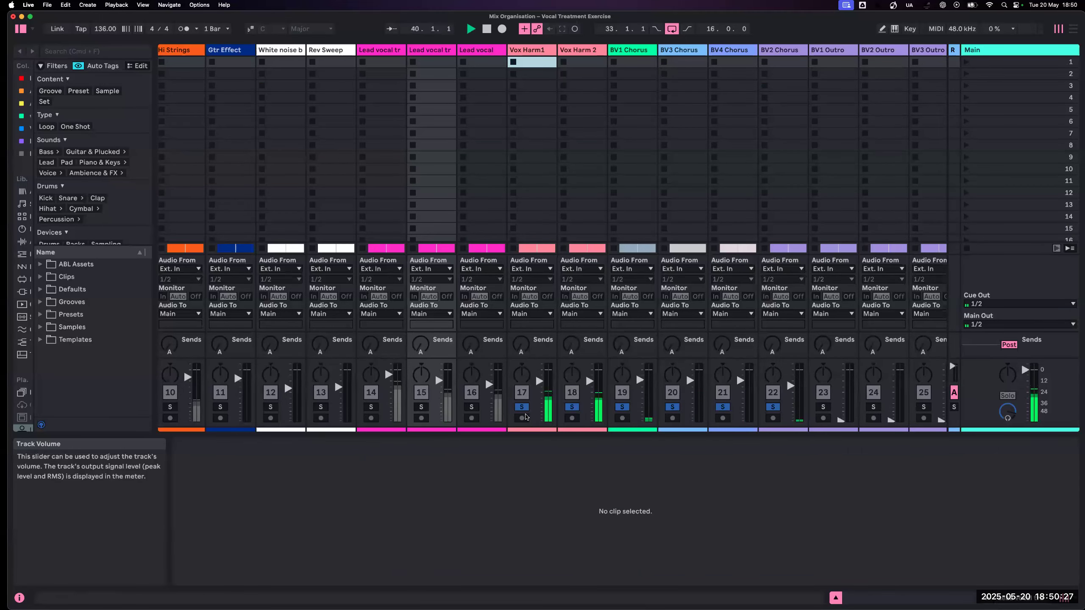
left_click(522, 408)
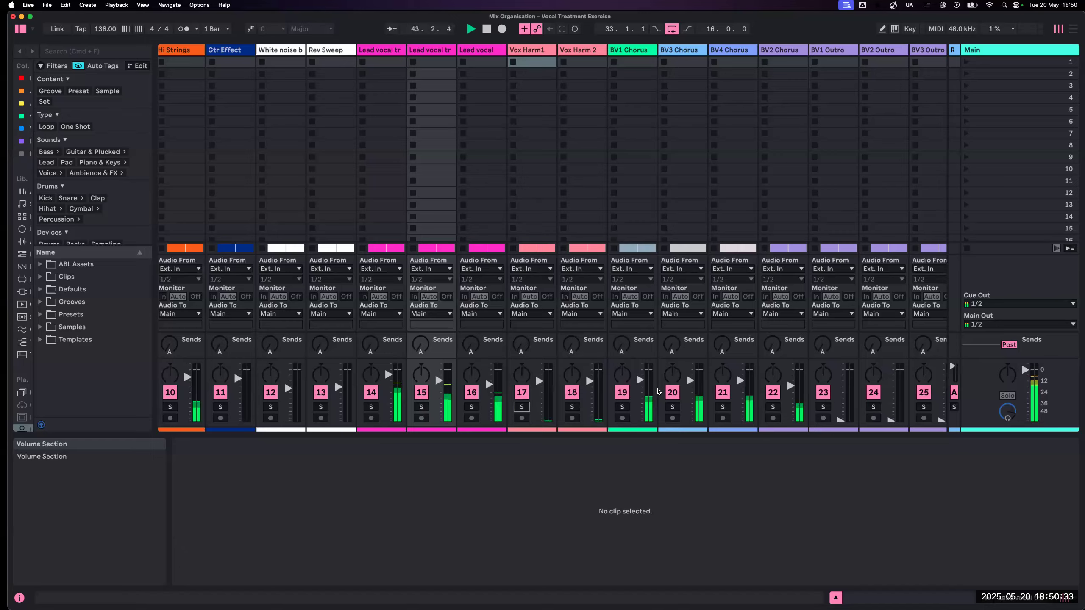
- Stop playback and examine in the Arrangement where the chorus and outro backing vocals sing across the song
scroll(657, 392, "right", 5)
scroll(658, 391, "right", 1)
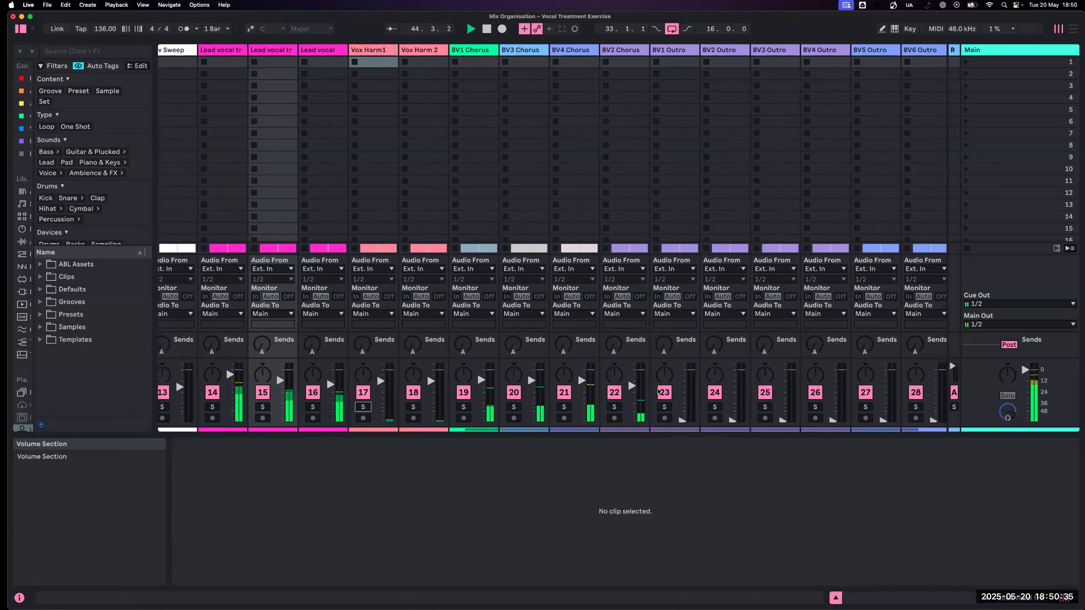
key("space")
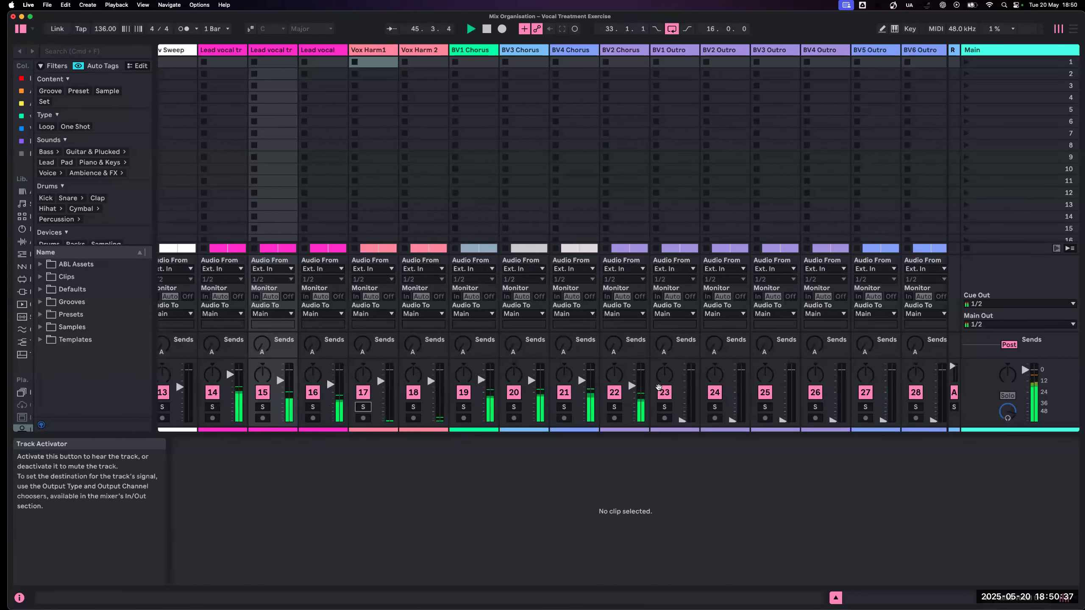
key("Tab")
scroll(735, 328, "right", 10)
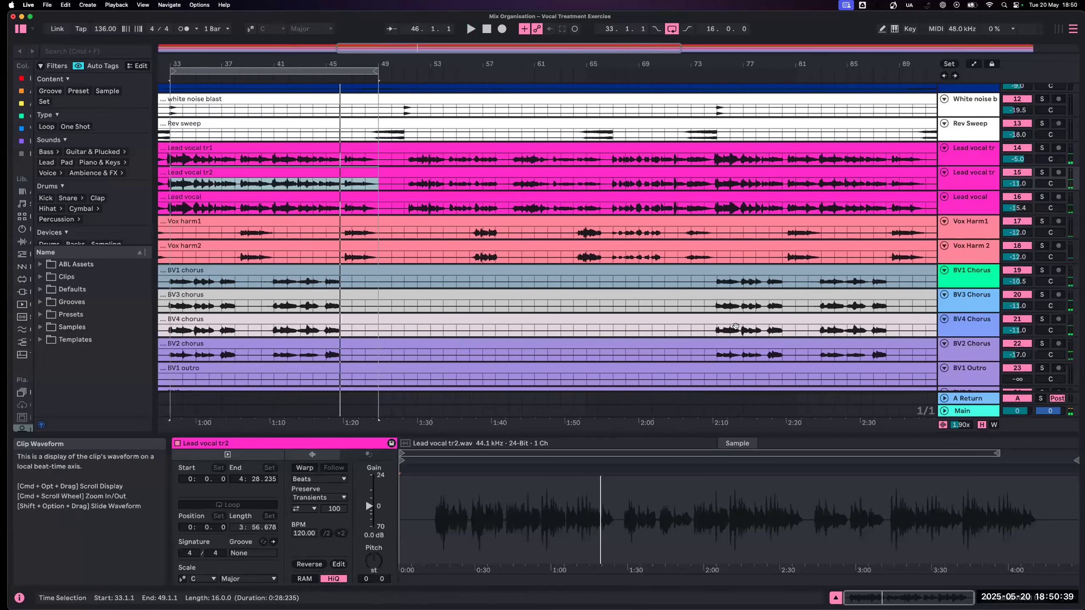
scroll(759, 314, "down", 5)
scroll(758, 314, "right", 20)
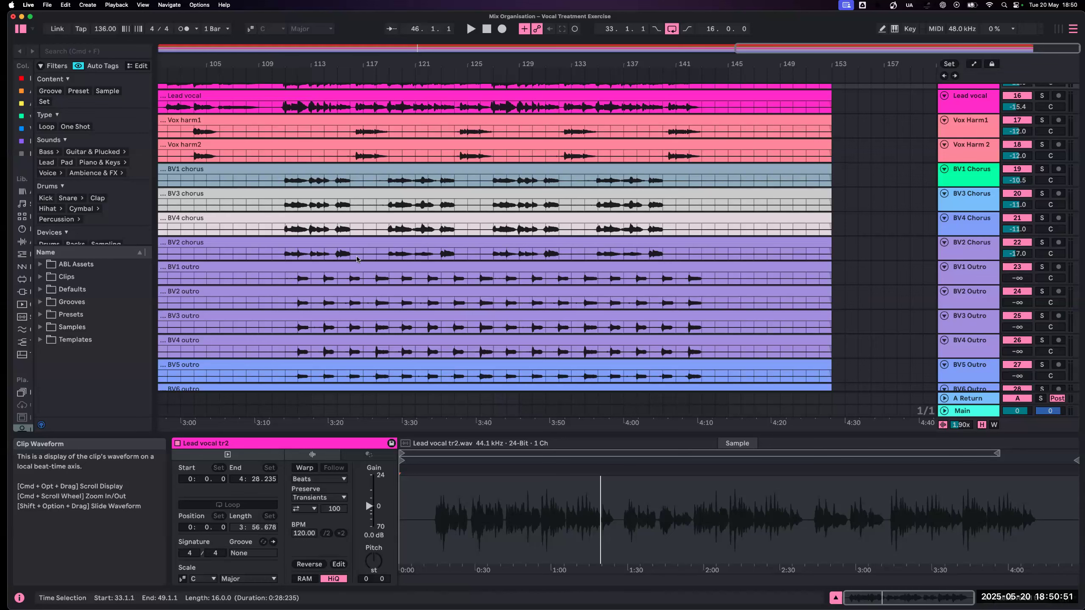
scroll(337, 246, "left", 8)
scroll(337, 246, "left", 12)
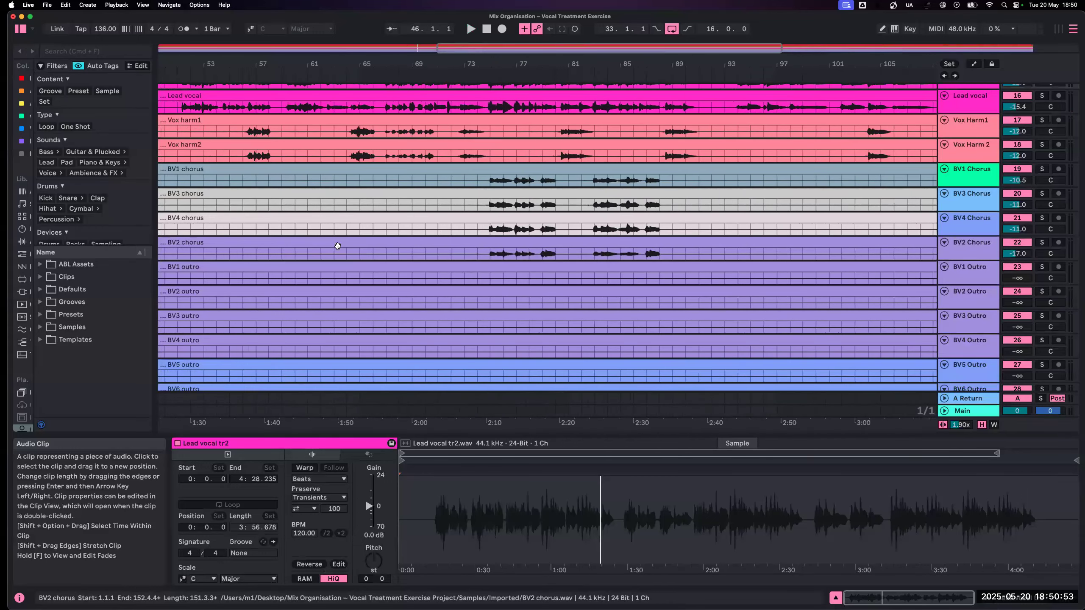
scroll(331, 246, "left", 4)
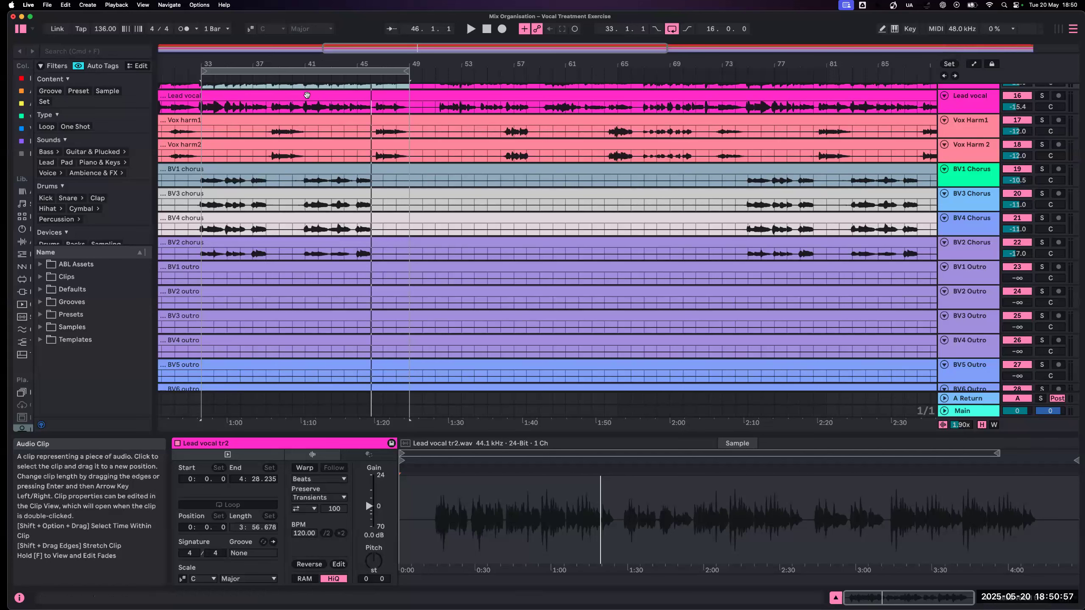
- Play the arrangement from the chorus loop, jump back to bar 9 to hear the verse with the lead vocals, and stop
key("space")
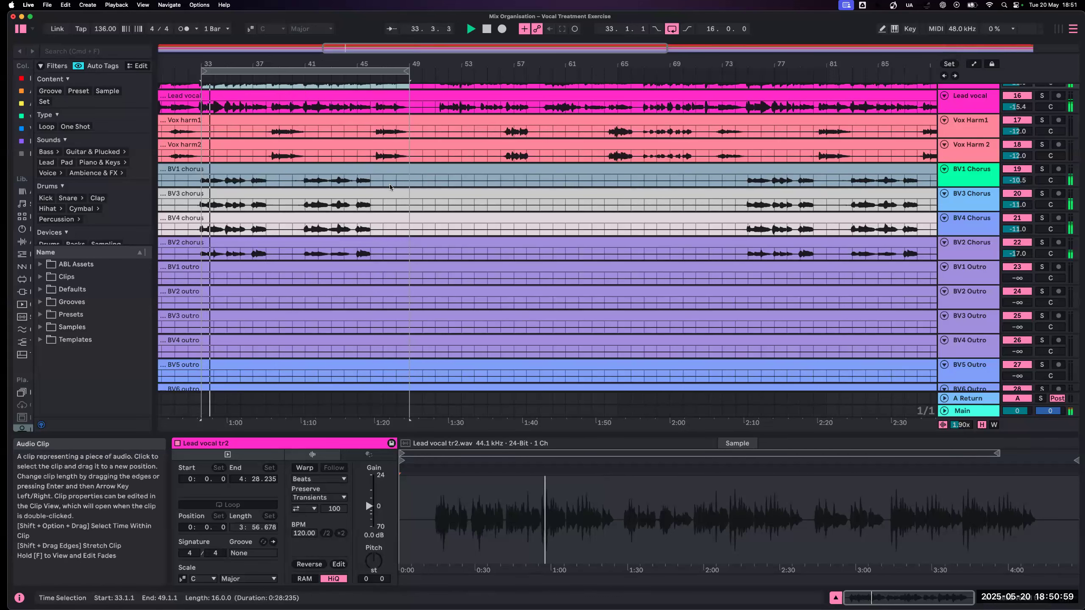
scroll(275, 97, "left", 10)
scroll(269, 119, "up", 12)
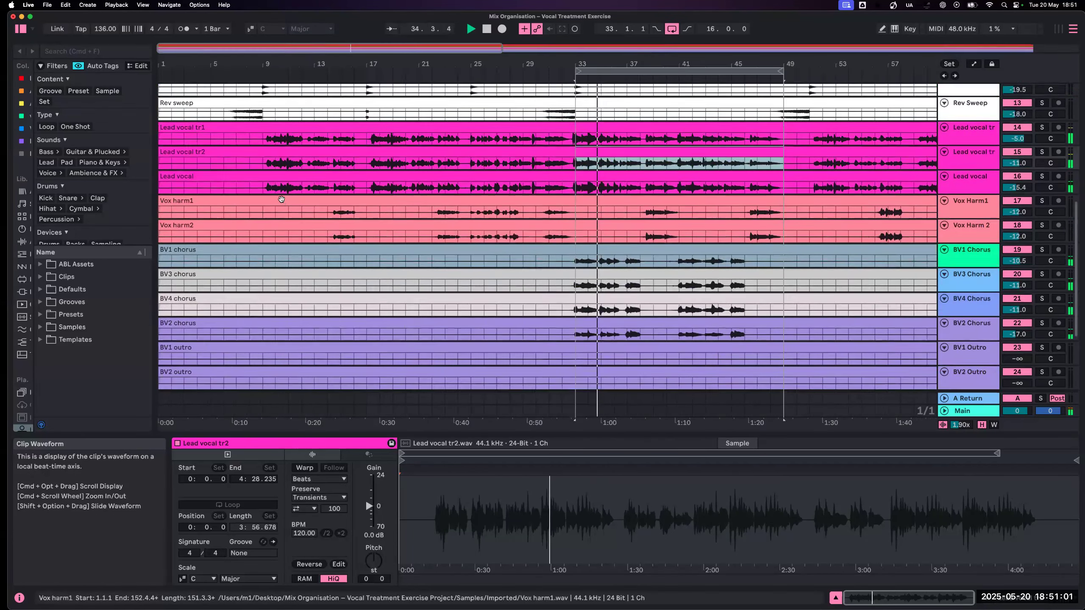
scroll(260, 144, "down", 5)
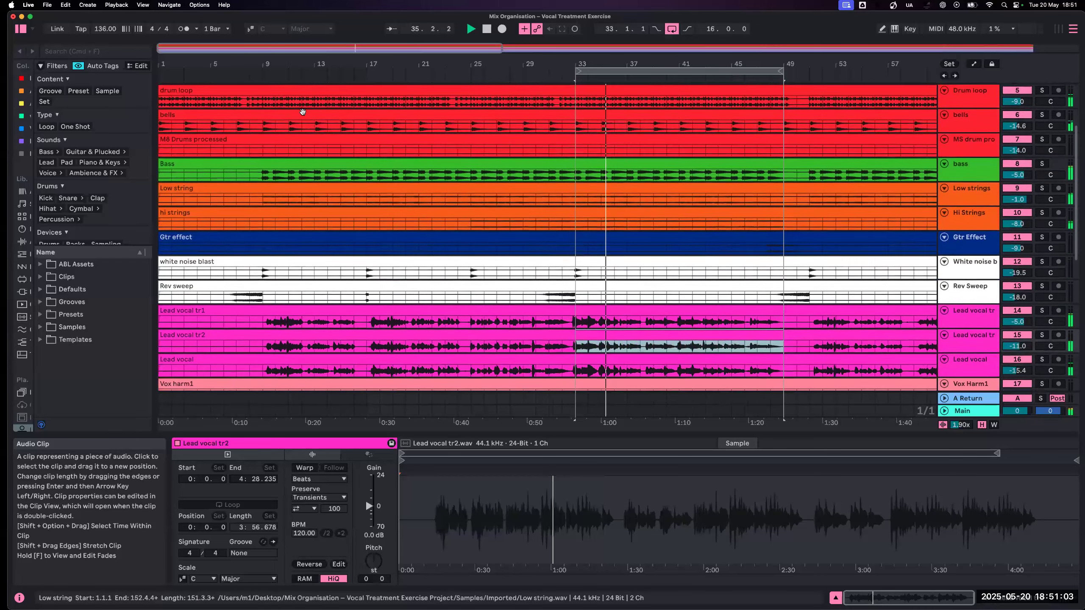
left_click(252, 78)
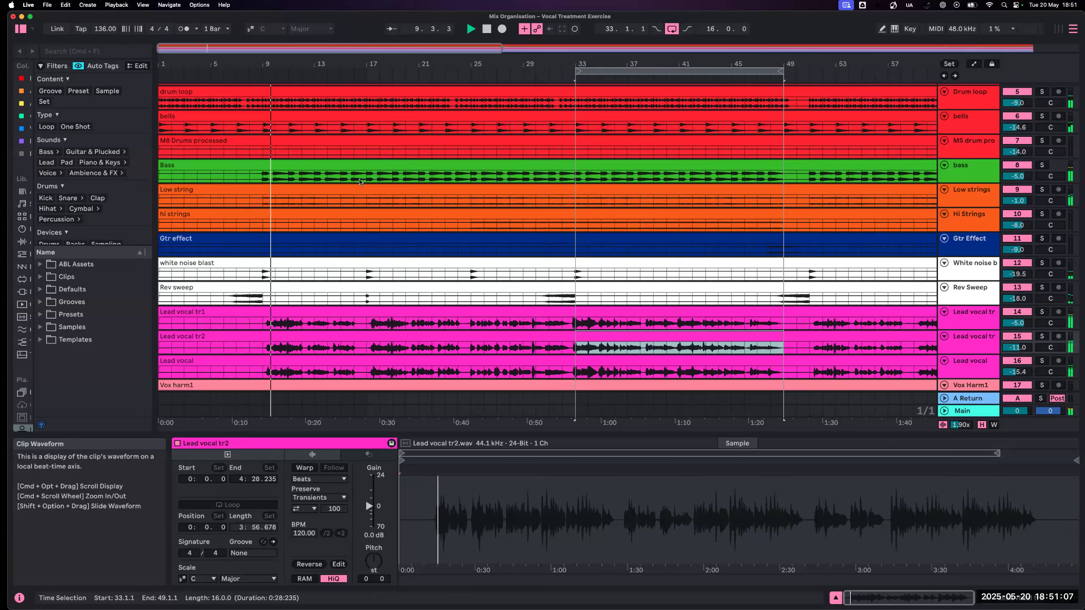
scroll(359, 182, "down", 2)
scroll(359, 179, "down", 7)
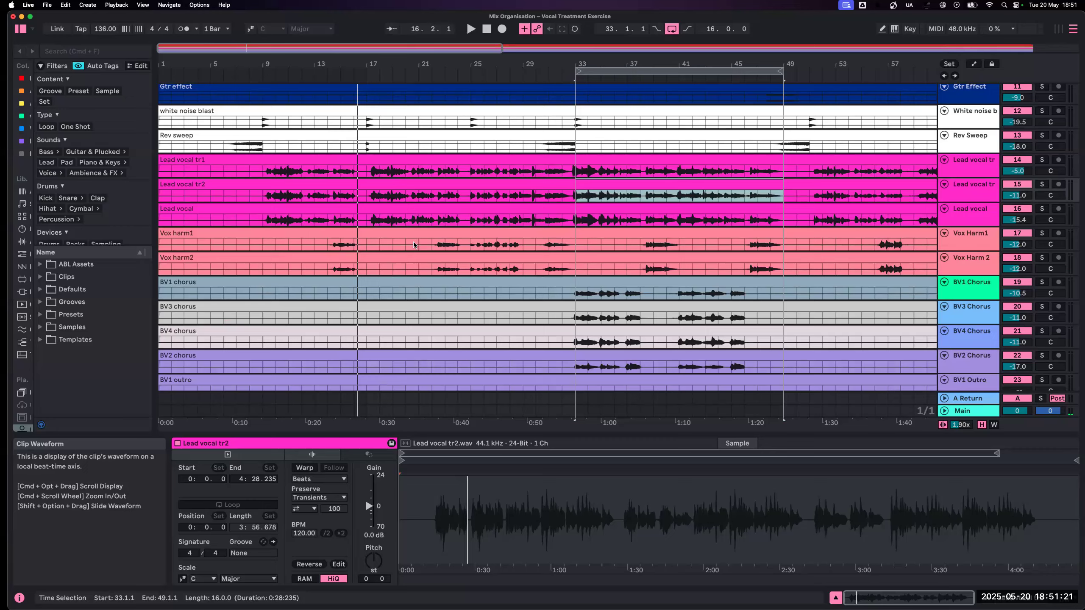
- Enlarge the Session mixer to show the decibel scales and peak levels, and play the chorus to check the Main level
key("Tab")
left_click_drag(1021, 358, 1013, 287)
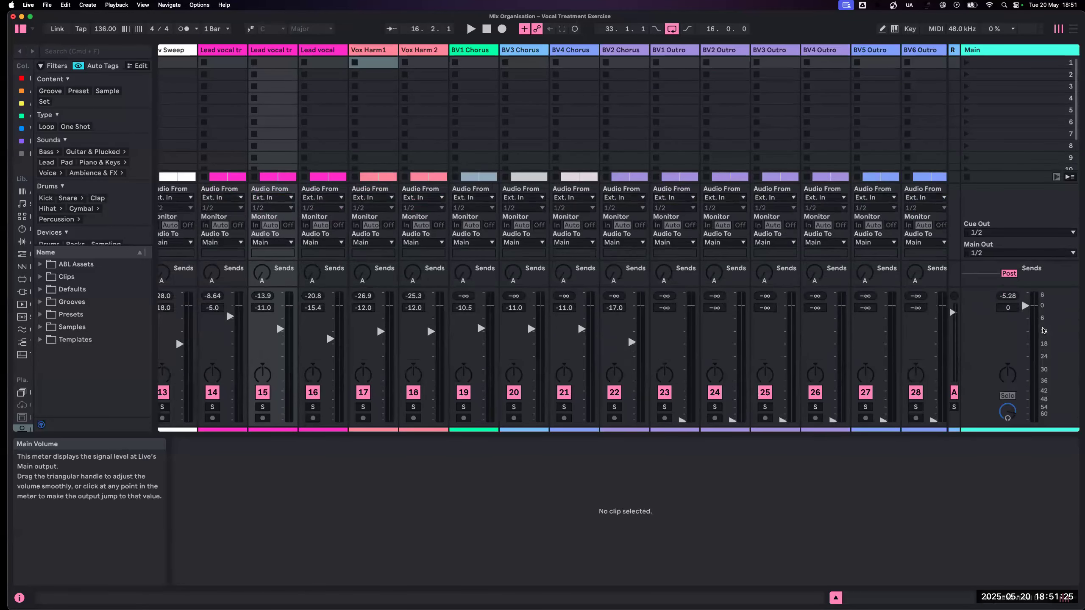
key("space")
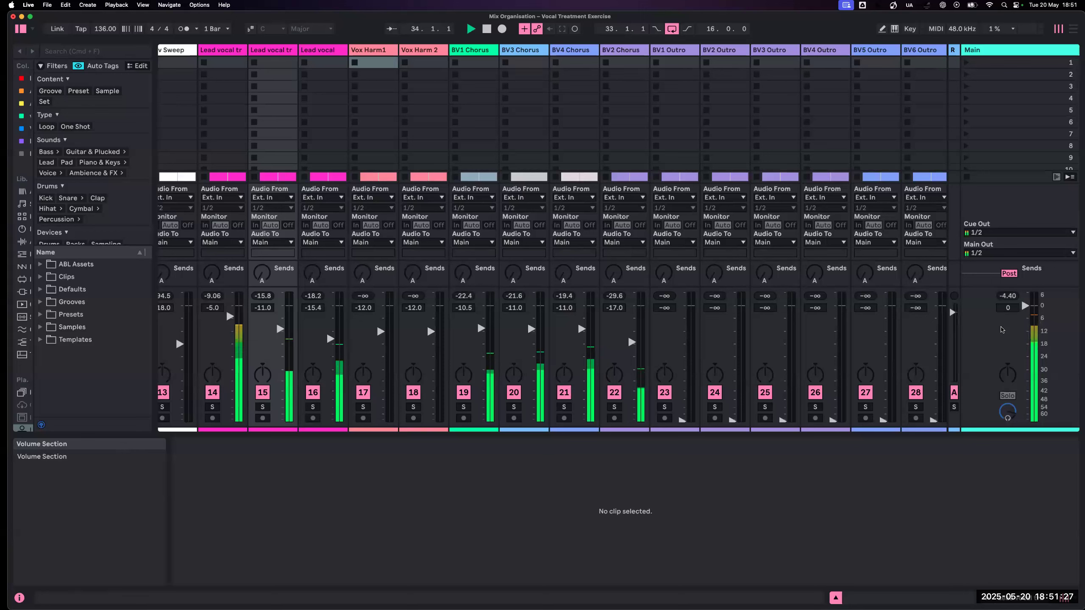
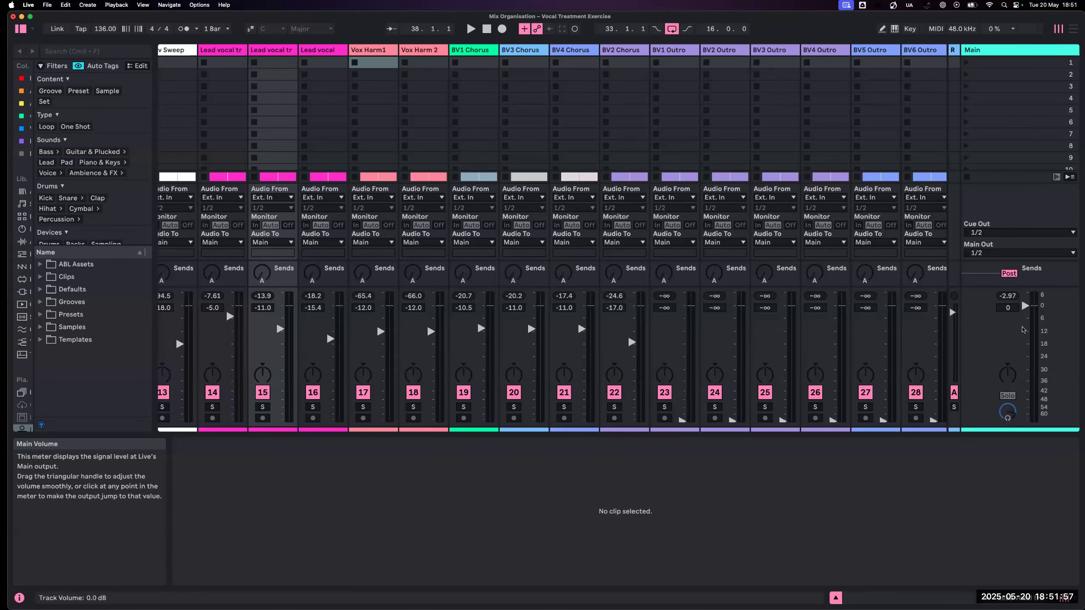
- Select all tracks from BD1 through BV2 Chorus in the Session mixer, leaving the outro backing vocals out
scroll(1021, 323, "left", 2)
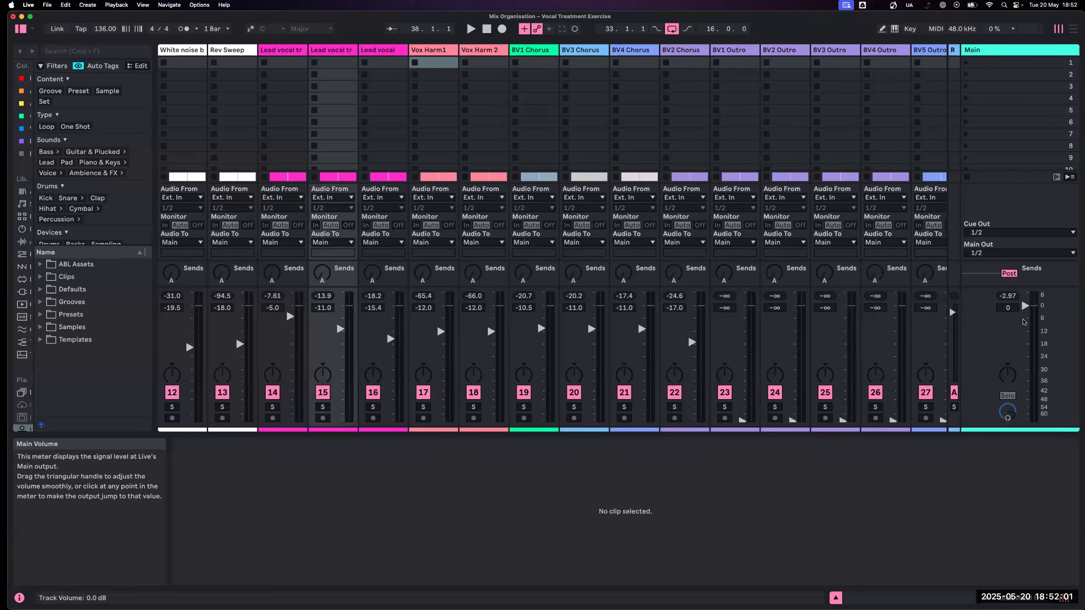
scroll(1022, 321, "left", 1)
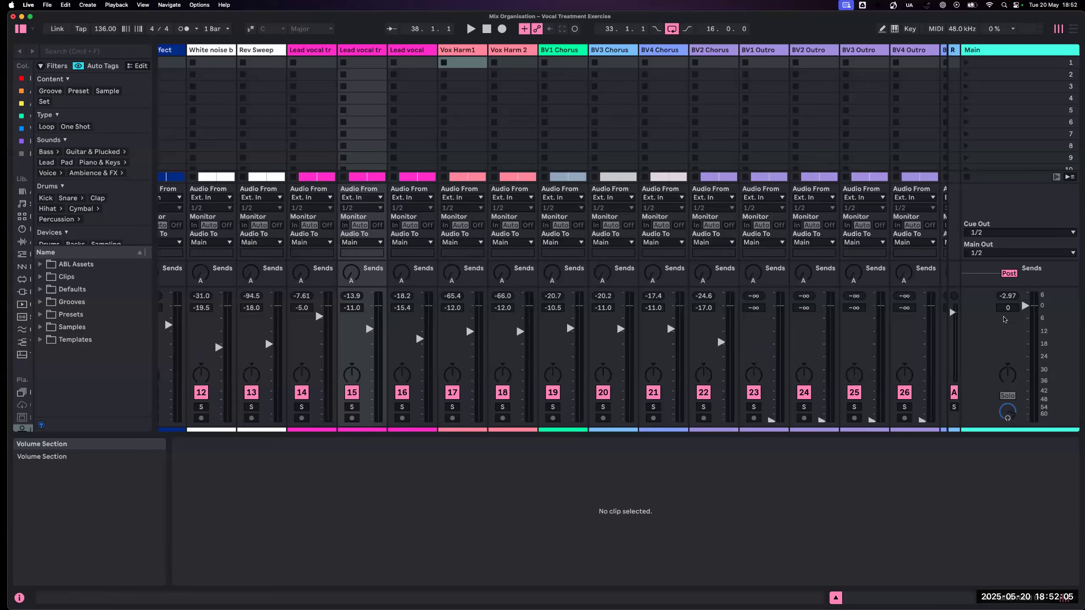
scroll(298, 308, "left", 11)
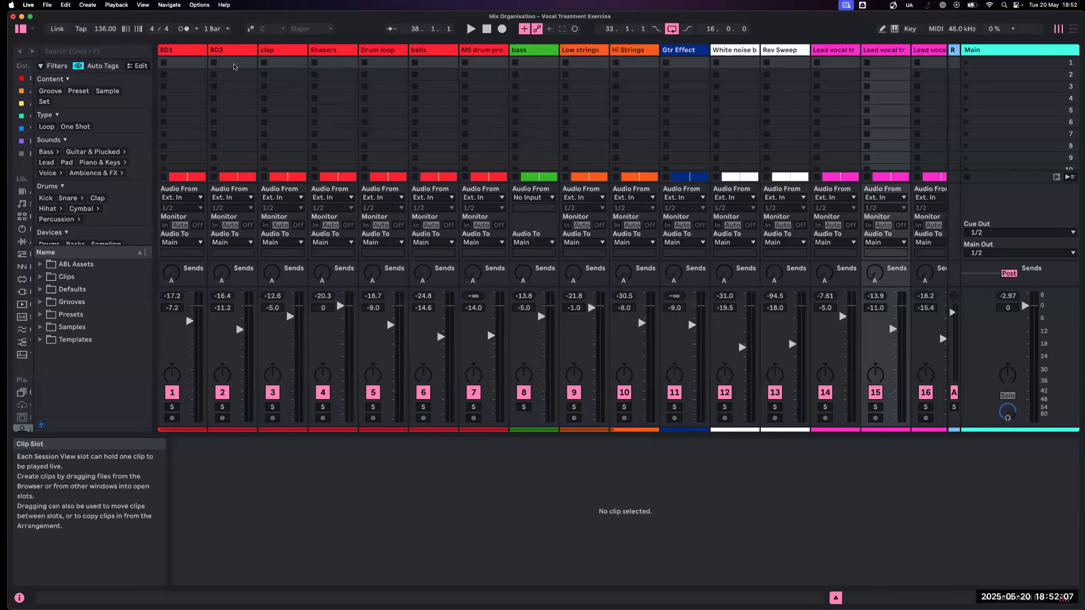
left_click(184, 52)
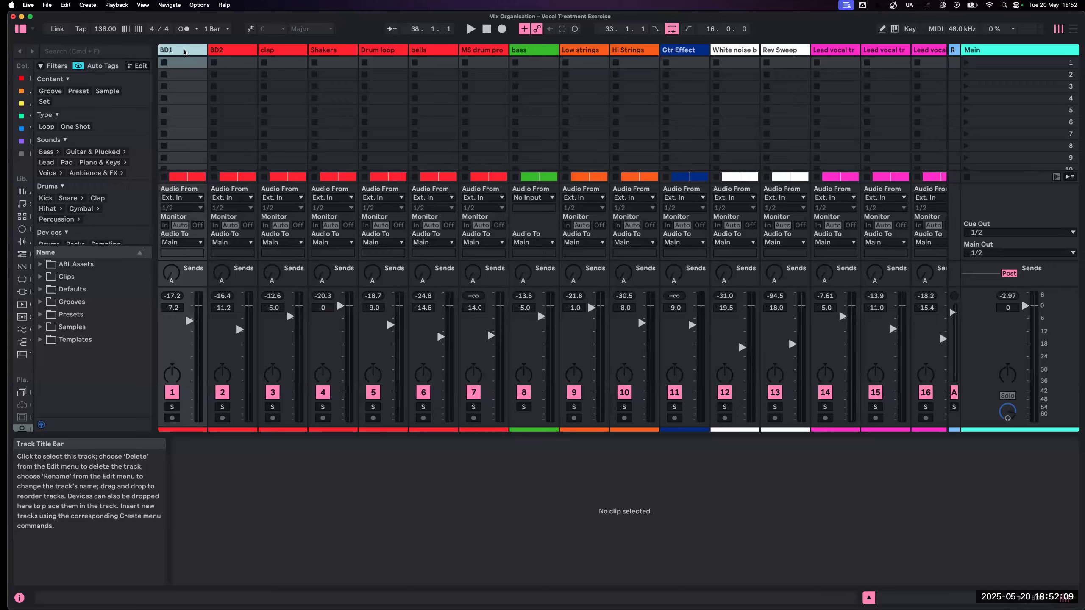
scroll(184, 52, "right", 13)
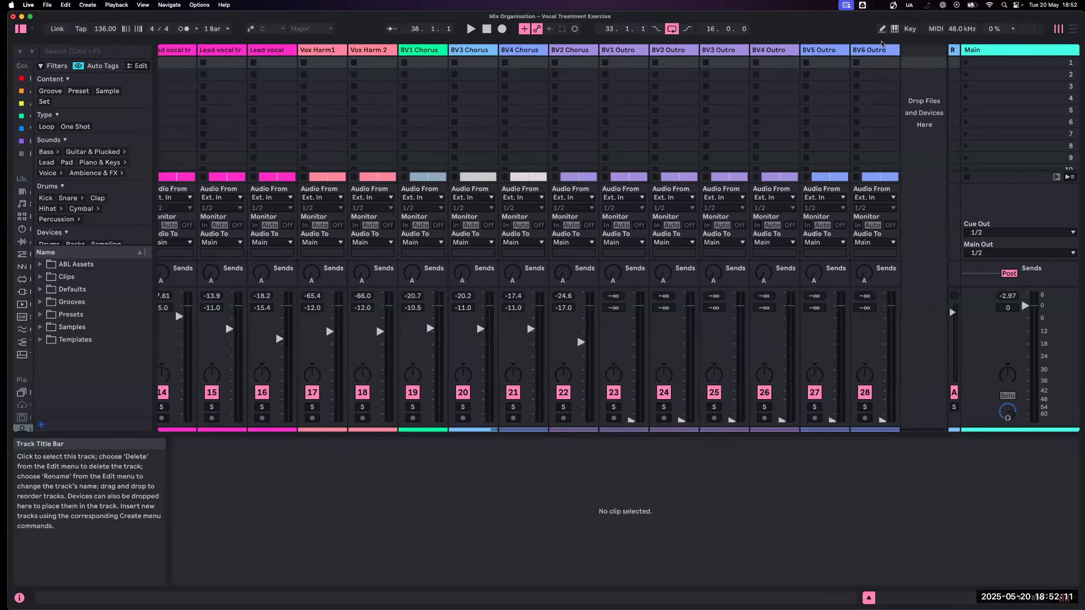
left_click(879, 50, "shift")
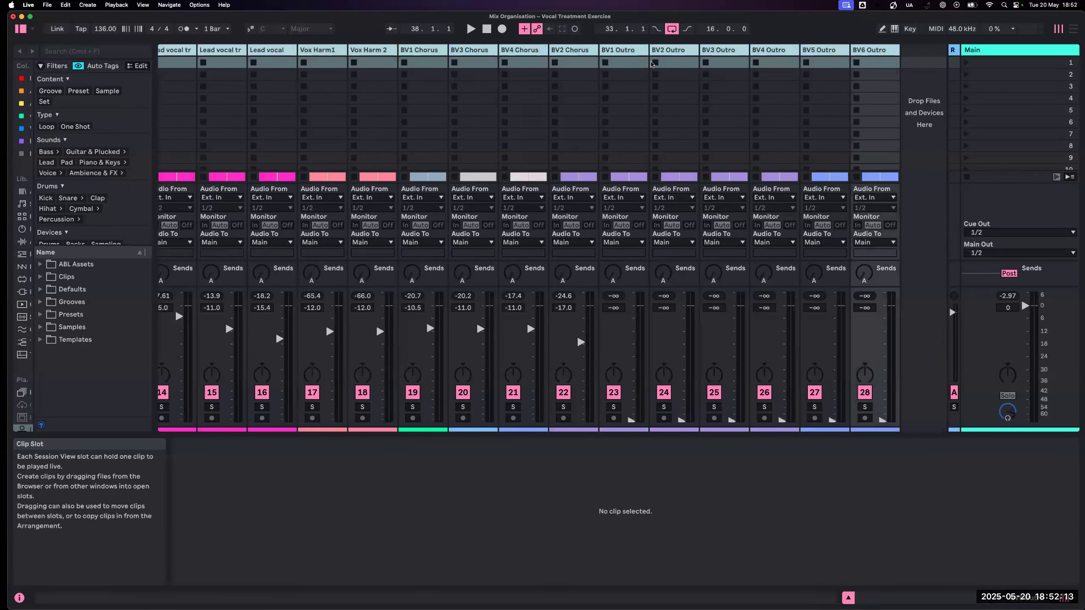
left_click(580, 49, "shift")
scroll(555, 85, "down", 1)
scroll(574, 314, "up", 1)
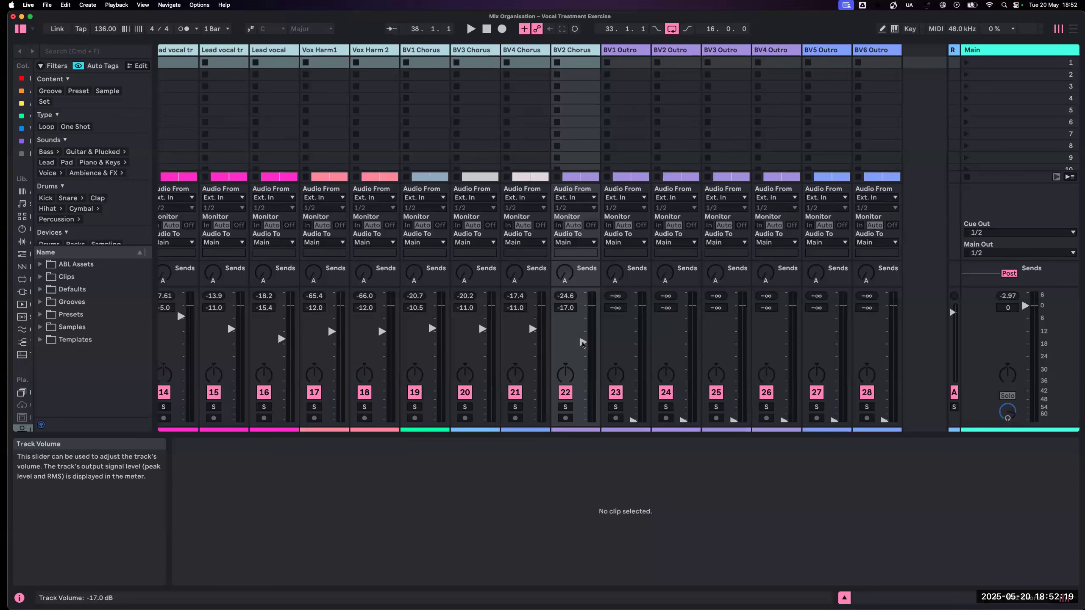
scroll(583, 344, "right", 1)
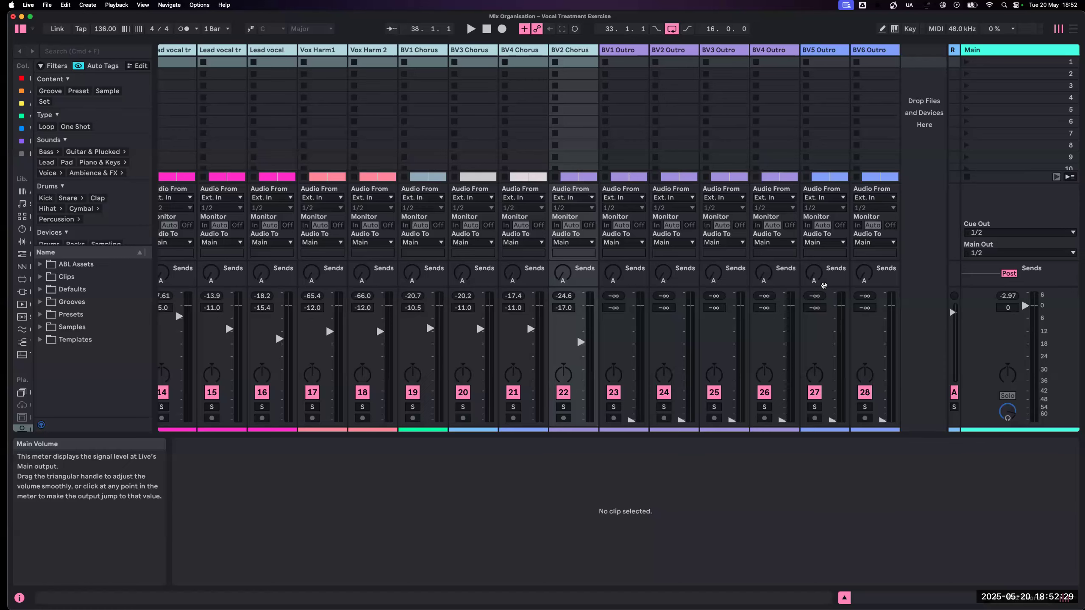
- Check the chorus loop in the Arrangement and play it from bar 33 in the Session mixer, watching the Main level
key("Tab")
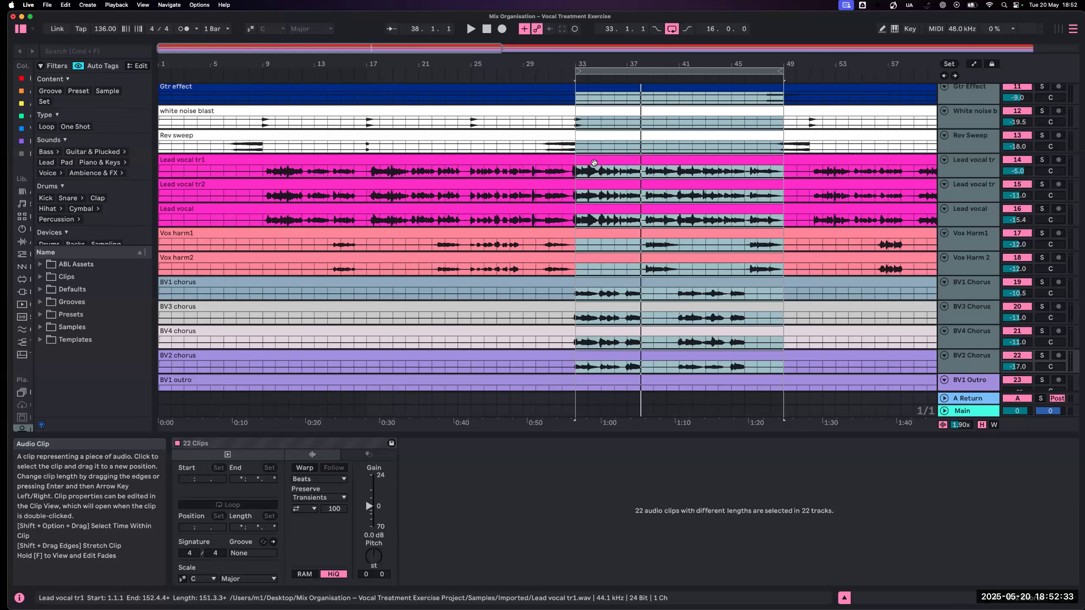
key("Tab")
key("space")
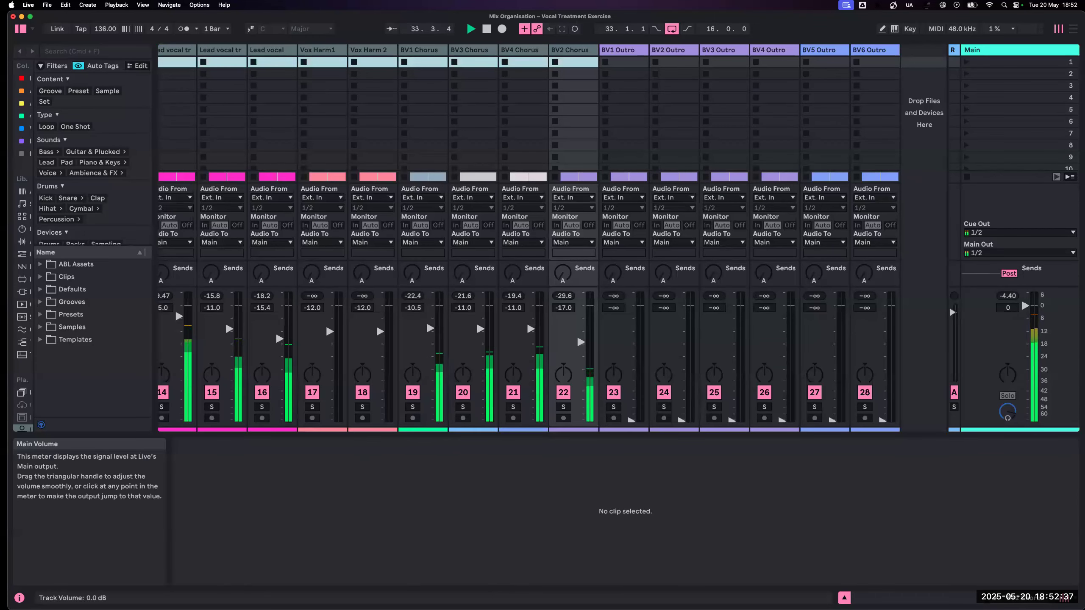
left_click_drag(1025, 307, 1025, 311)
key("super+z")
- Lower the selected tracks' volumes together by 2 dB, bringing BV2 Chorus to -19.0 dB, and stop playback
left_click_drag(580, 342, 581, 350)
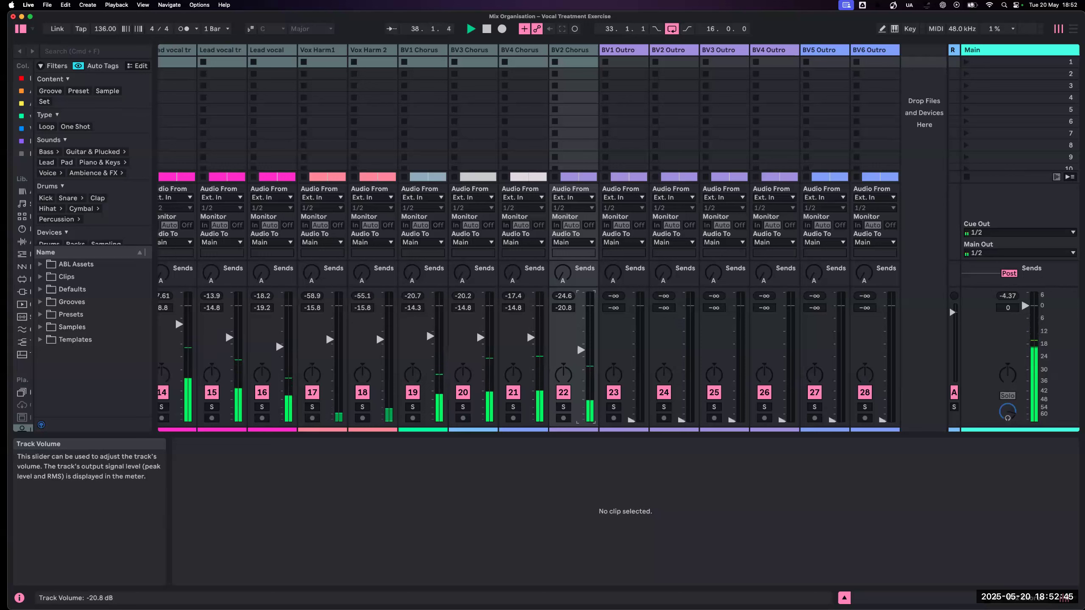
mouse_move(581, 350)
left_mouse_down()
mouse_move(581, 404)
mouse_move(581, 351)
left_mouse_up()
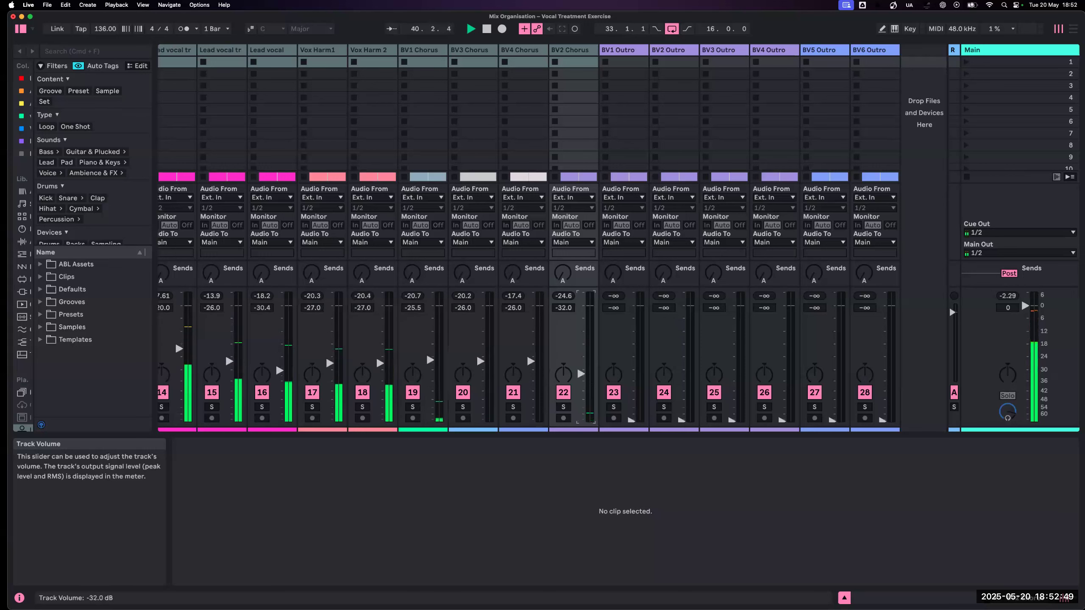
left_click_drag(376, 332, 376, 331)
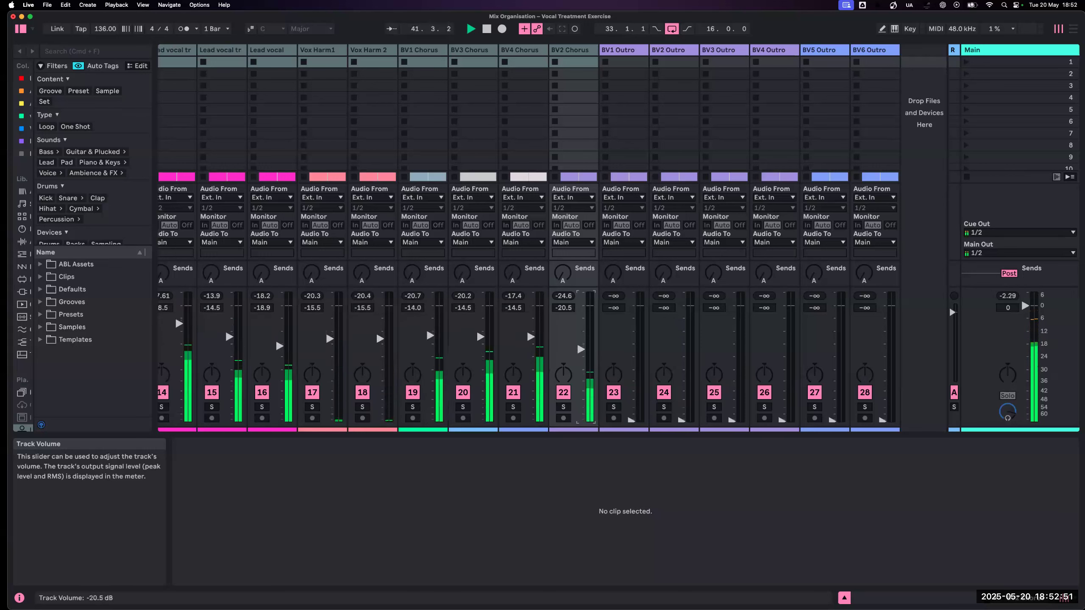
left_click_drag(175, 315, 175, 311)
left_click_drag(580, 345, 581, 346)
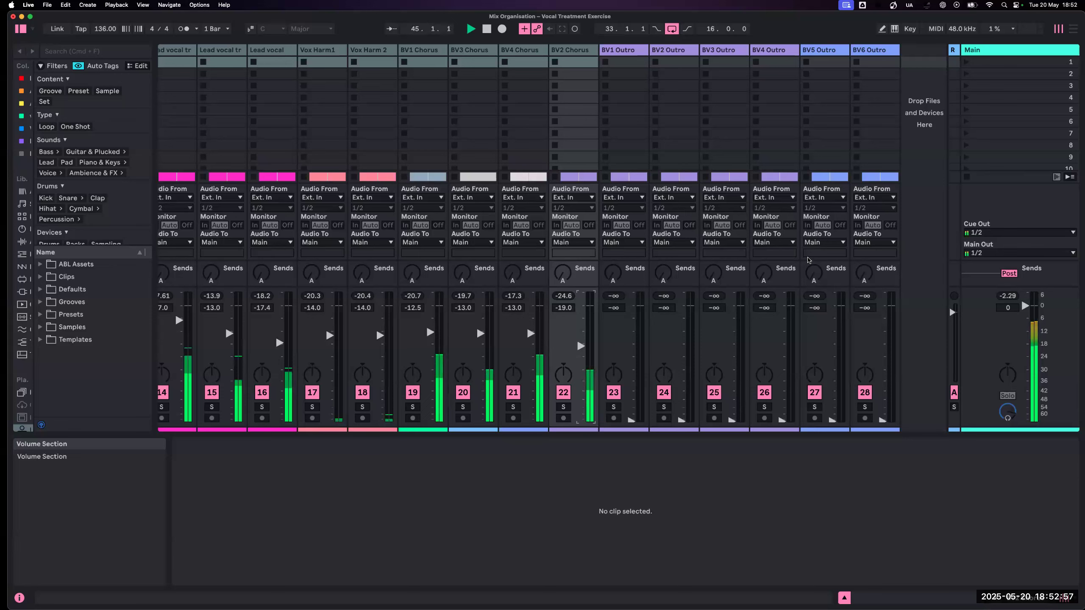
key("space")
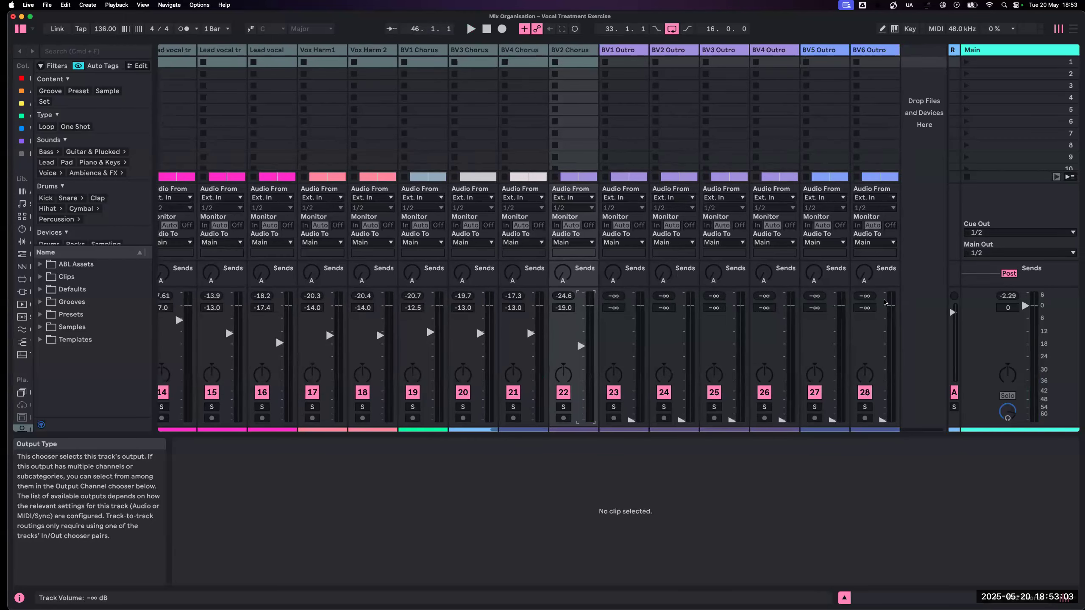
- Try lowering the Main volume to -5.7 dB and reset it to 0 dB
scroll(885, 303, "left", 1)
scroll(1024, 308, "down", 1)
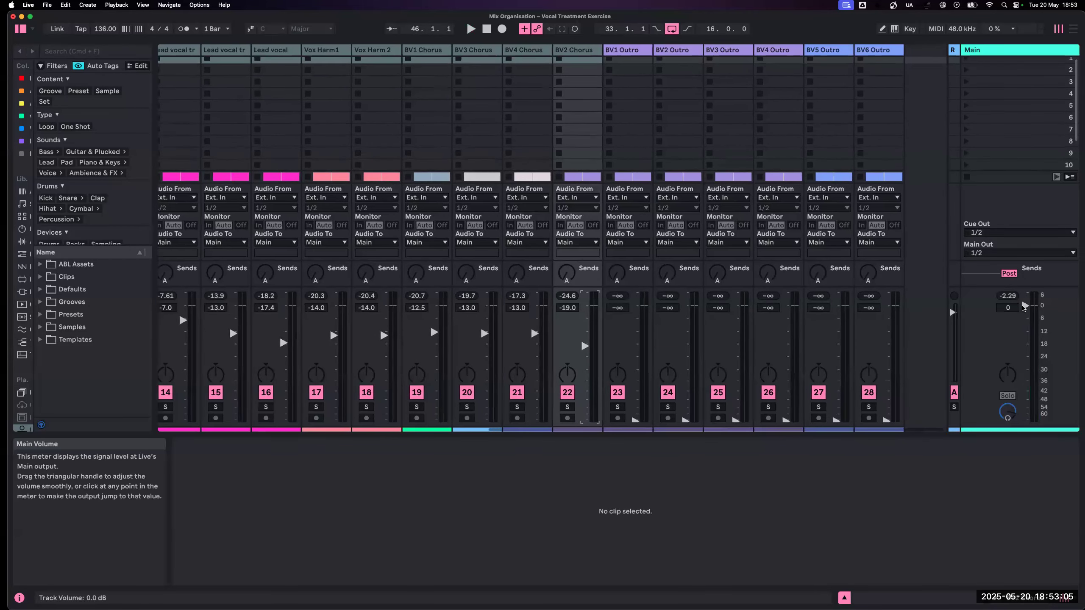
scroll(1023, 307, "right", 1)
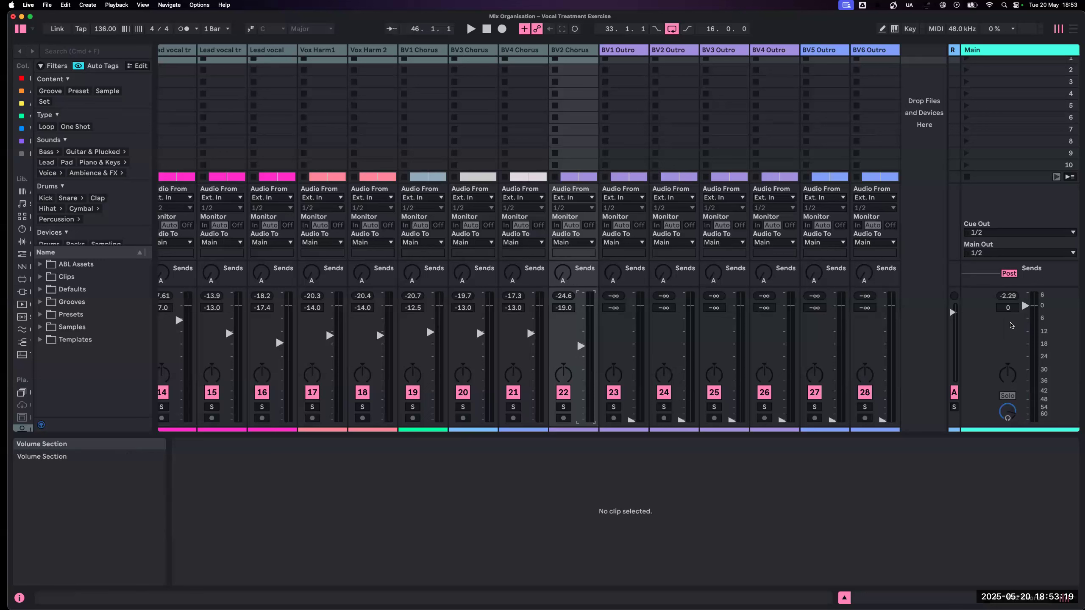
left_click_drag(1025, 306, 1024, 313)
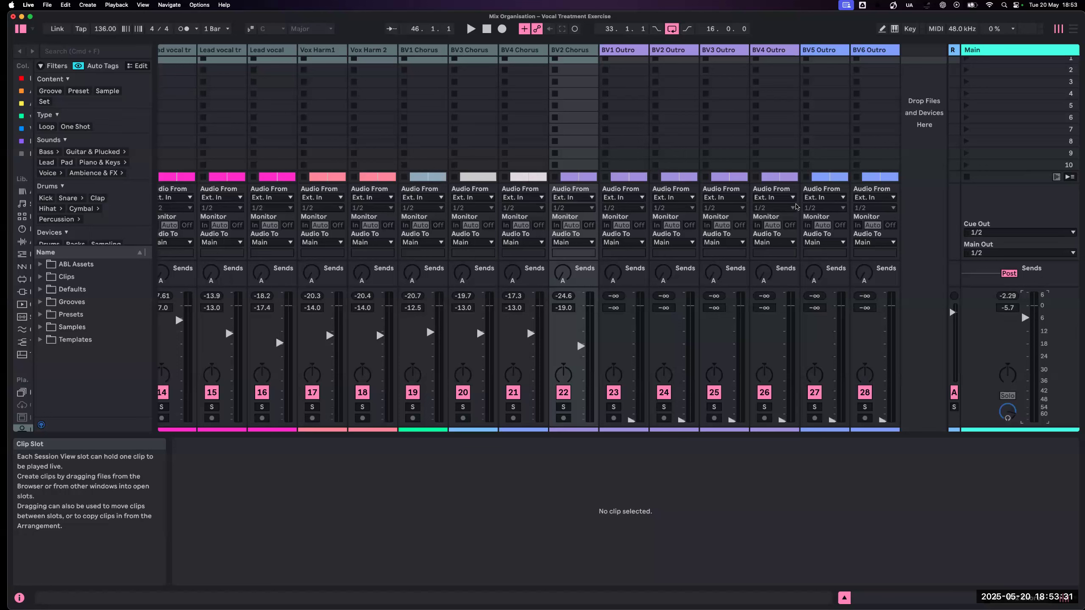
left_click(1026, 319)
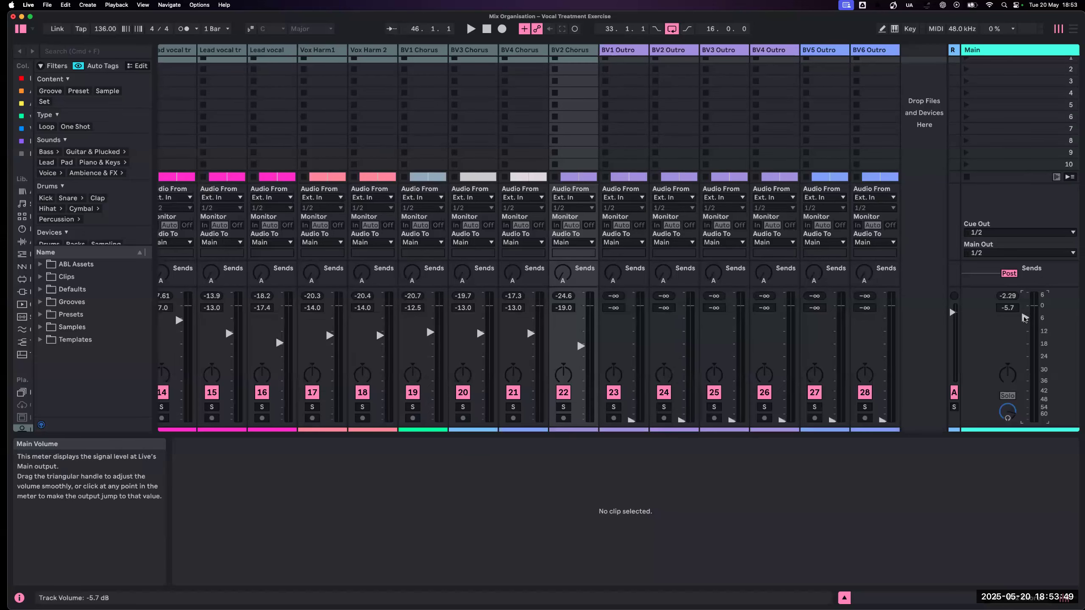
scroll(1025, 319, "up", 1)
scroll(1024, 318, "left", 1)
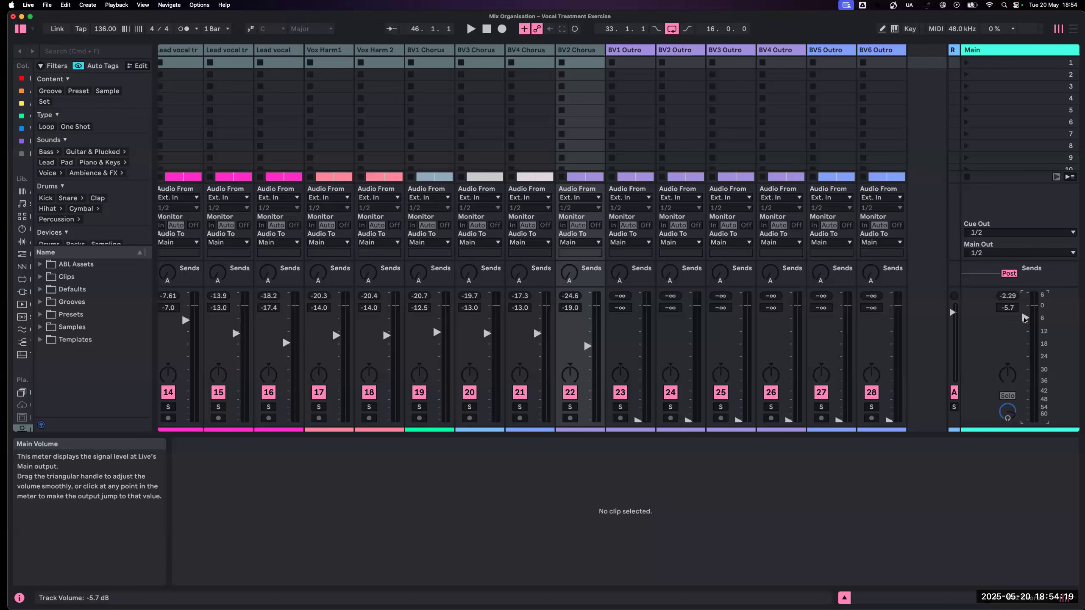
double_click(1025, 318)
- Check the lowered fader levels of the drum, bass, string and effect tracks in the Session mixer
key("Tab")
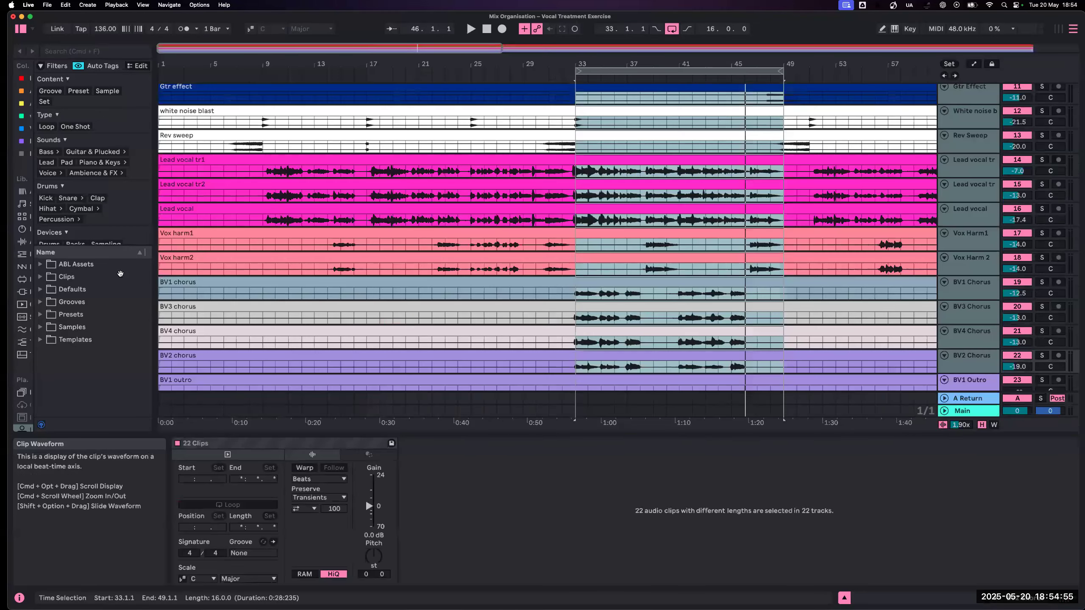
key("Tab")
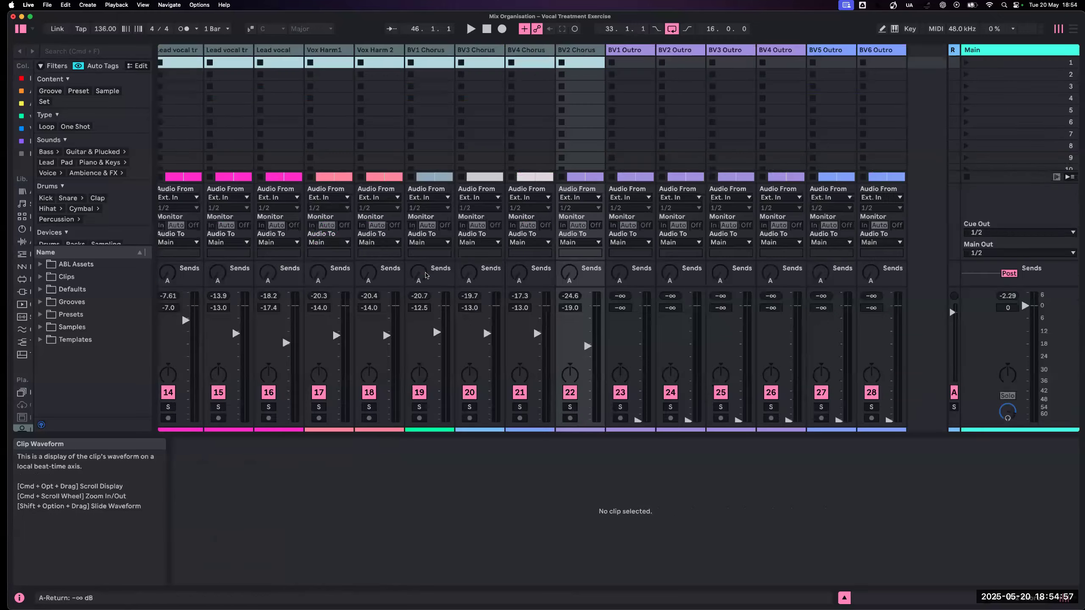
scroll(424, 274, "left", 10)
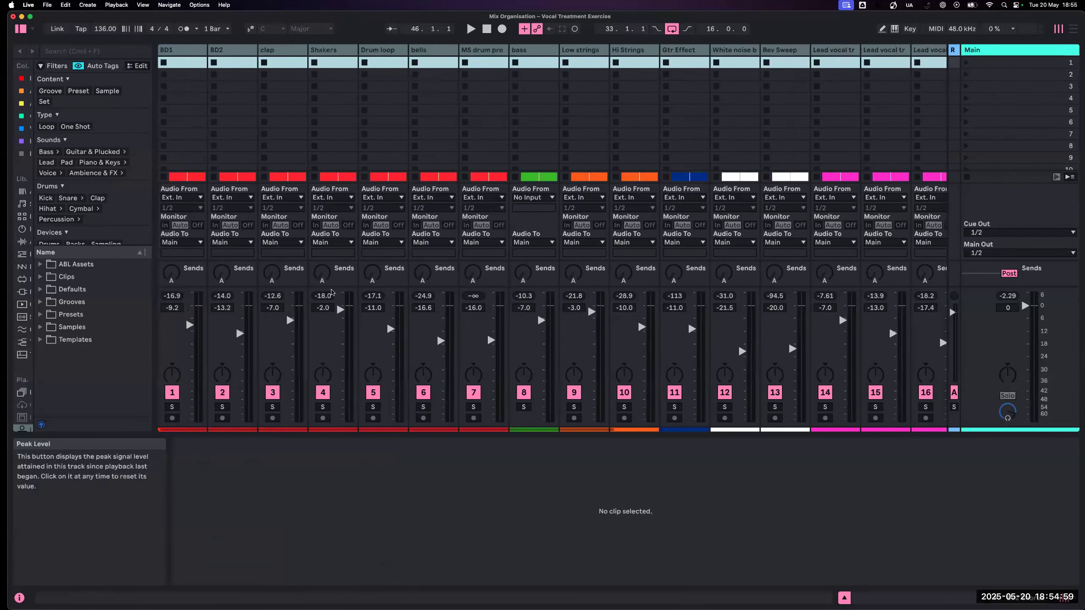
left_click(347, 483)
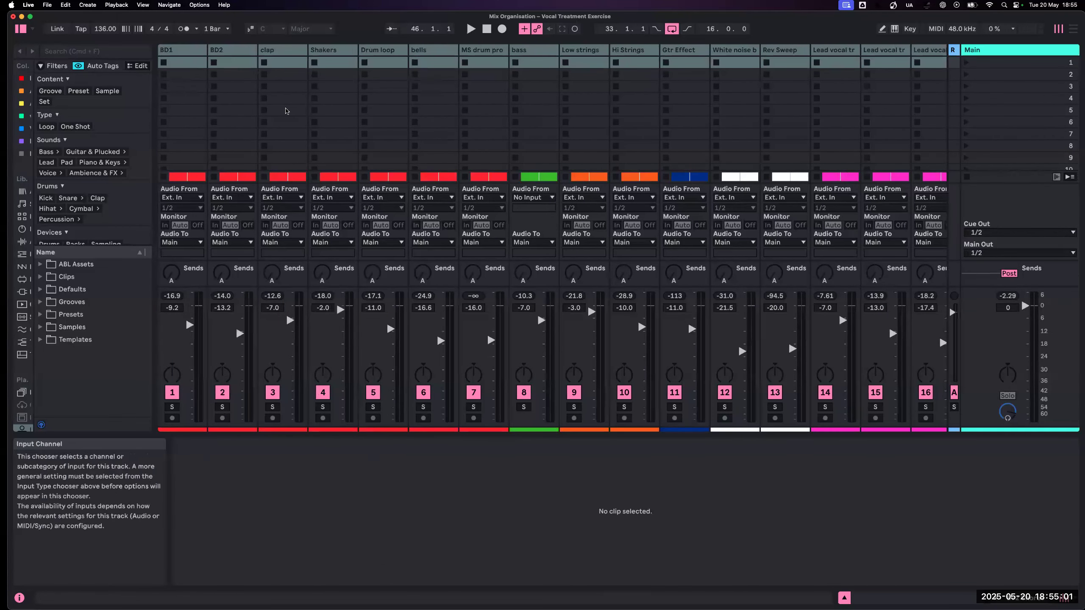
left_click(185, 50)
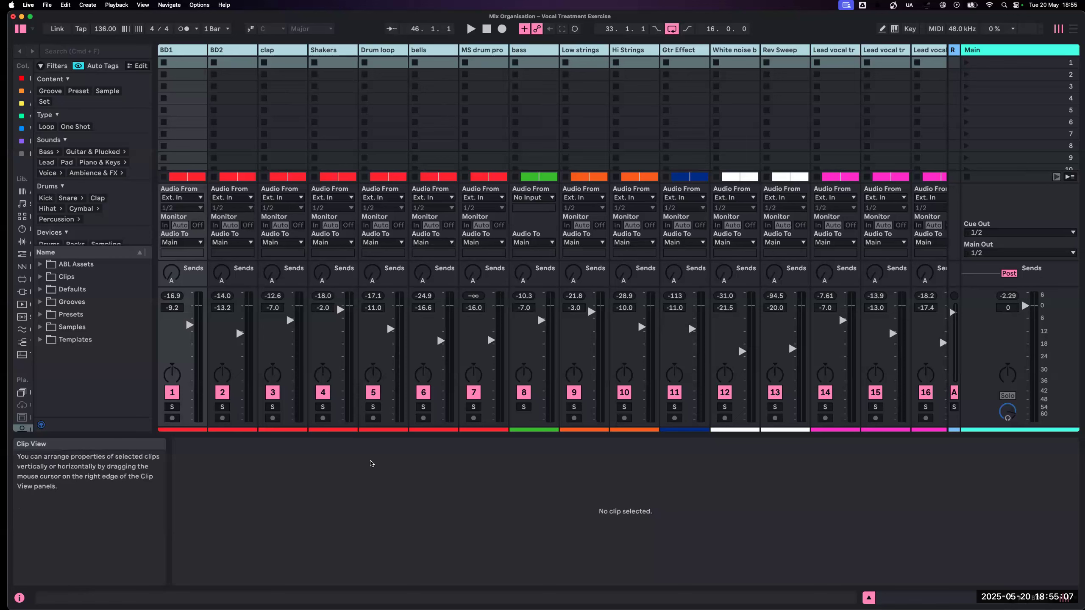
left_click(370, 462)
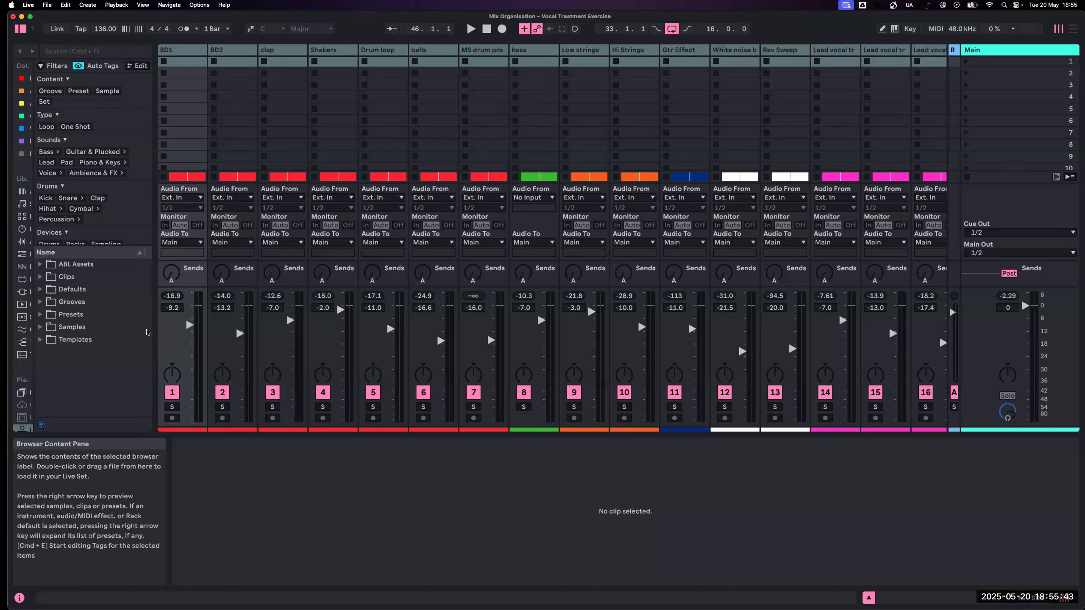
- Solo all the selected tracks together and reduce the group selection to the clap track alone
left_click(167, 406)
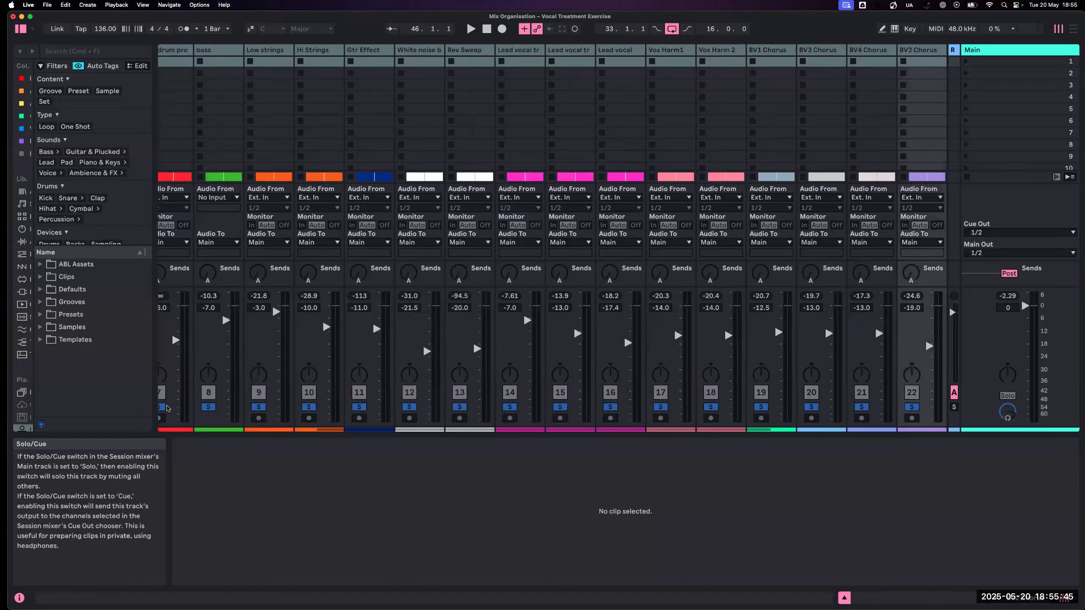
scroll(210, 421, "left", 4)
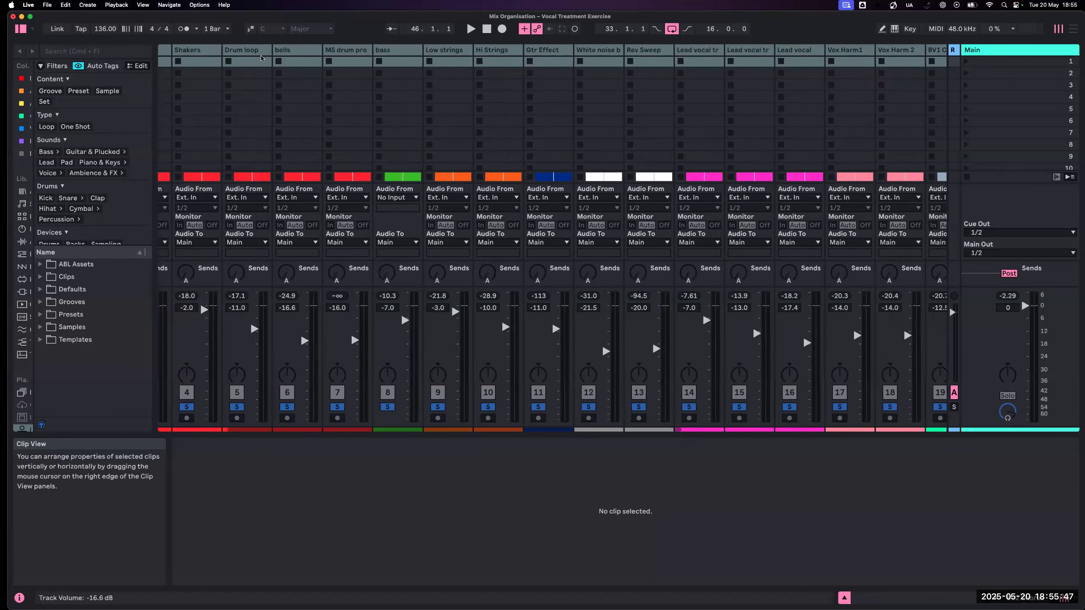
left_click(245, 49)
scroll(274, 128, "left", 3)
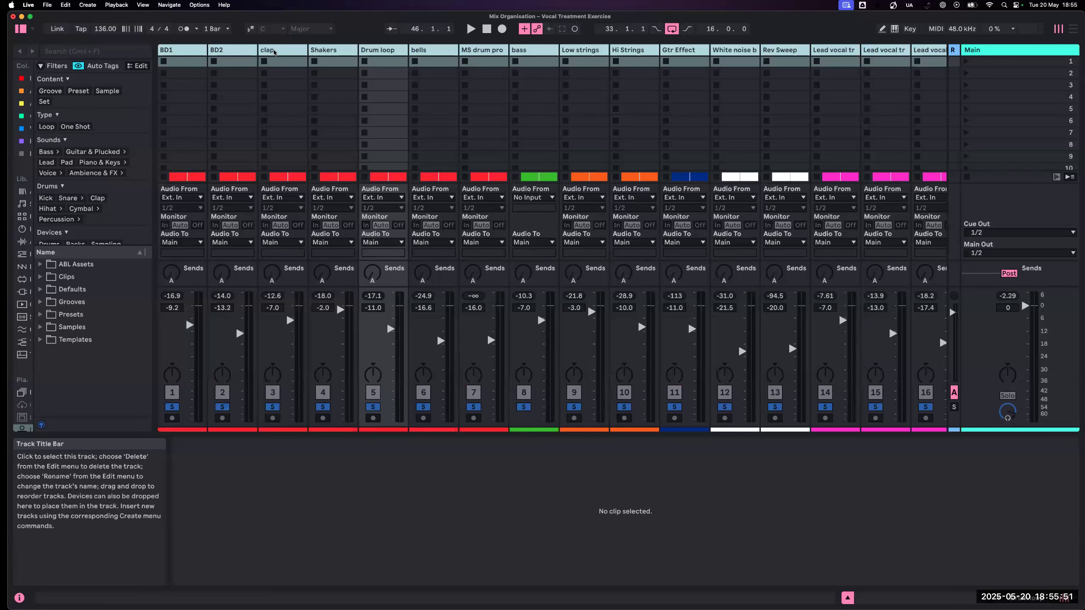
left_click(274, 51)
left_click(274, 51)
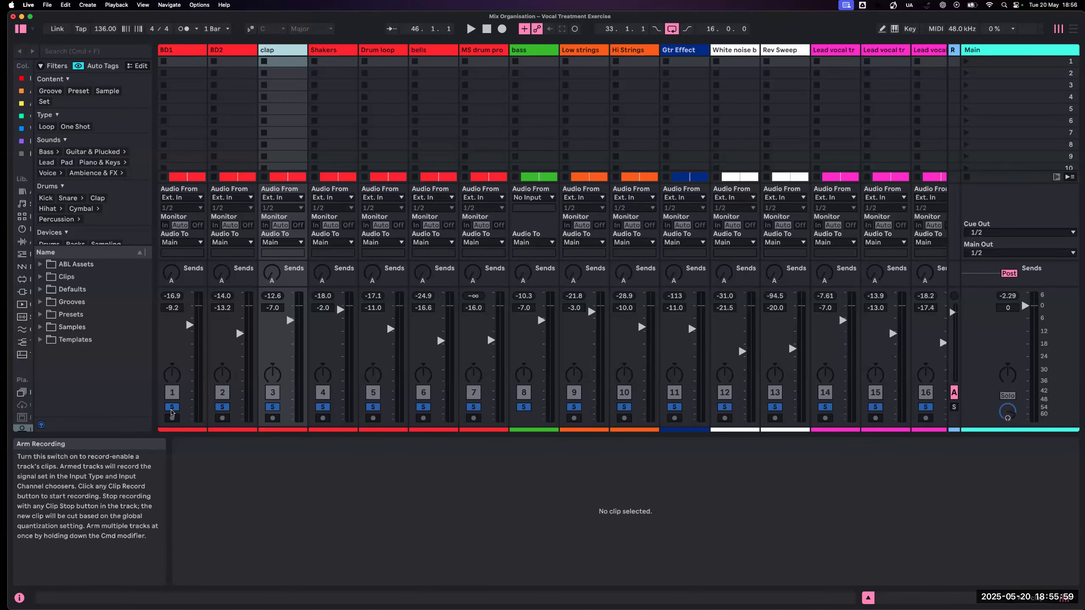
- Solo only the BD1, BD2 and clap tracks
left_click(172, 407)
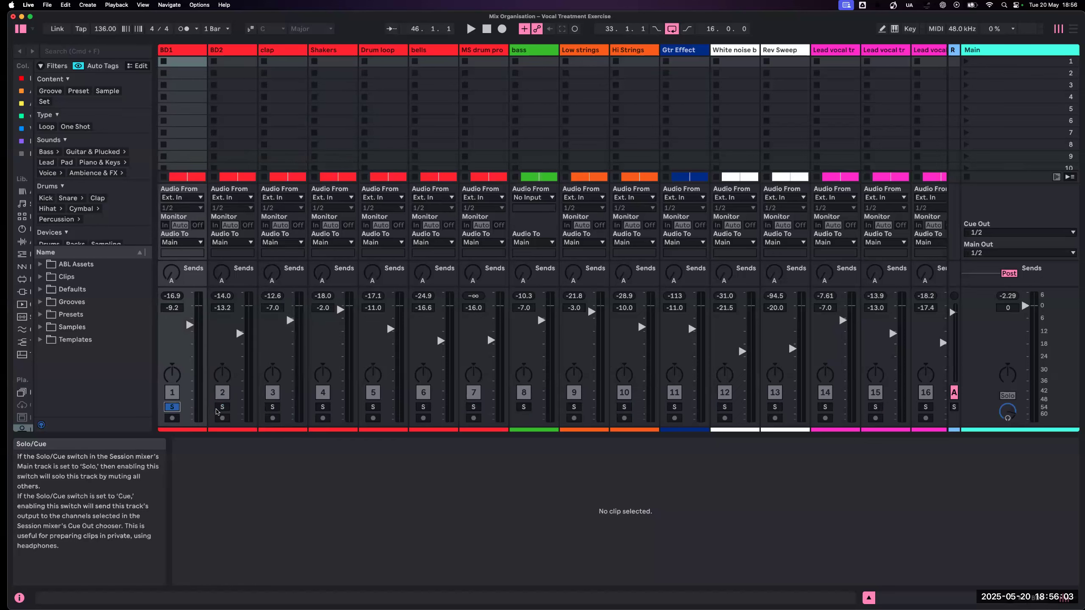
left_click(217, 409, "super")
left_click(272, 407, "super")
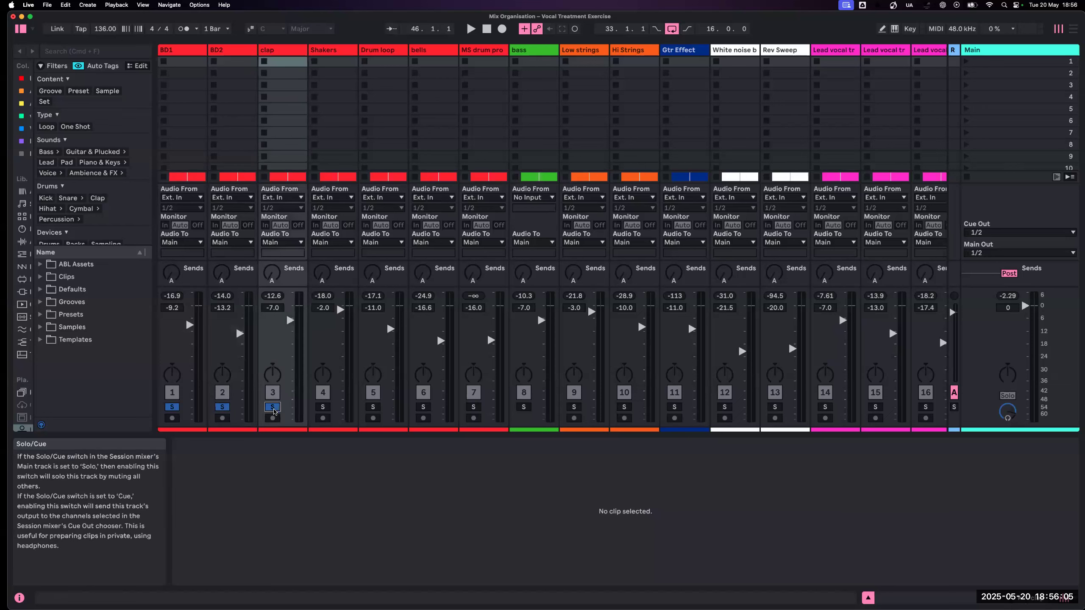
- Play the soloed drums from the chorus loop and pan the clap track to 50R
key("space")
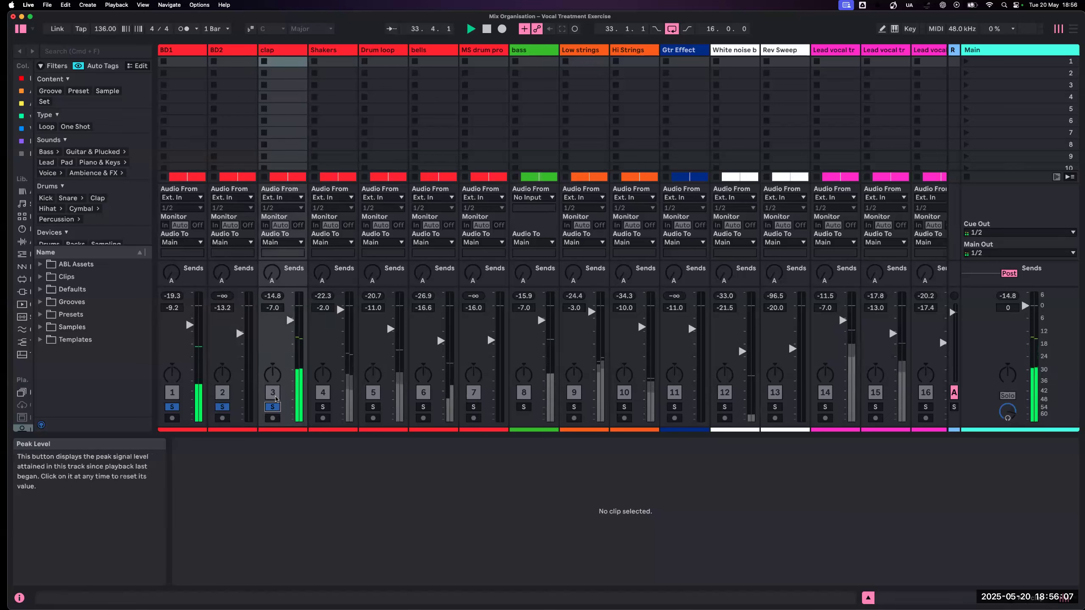
left_click_drag(275, 375, 271, 366)
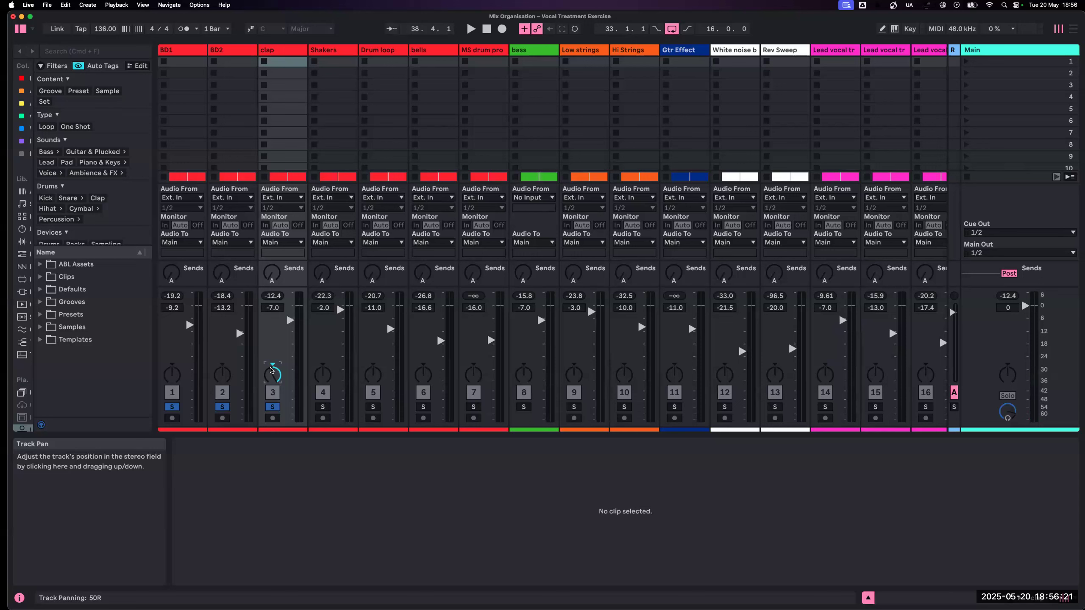
scroll(271, 370, "down", 1)
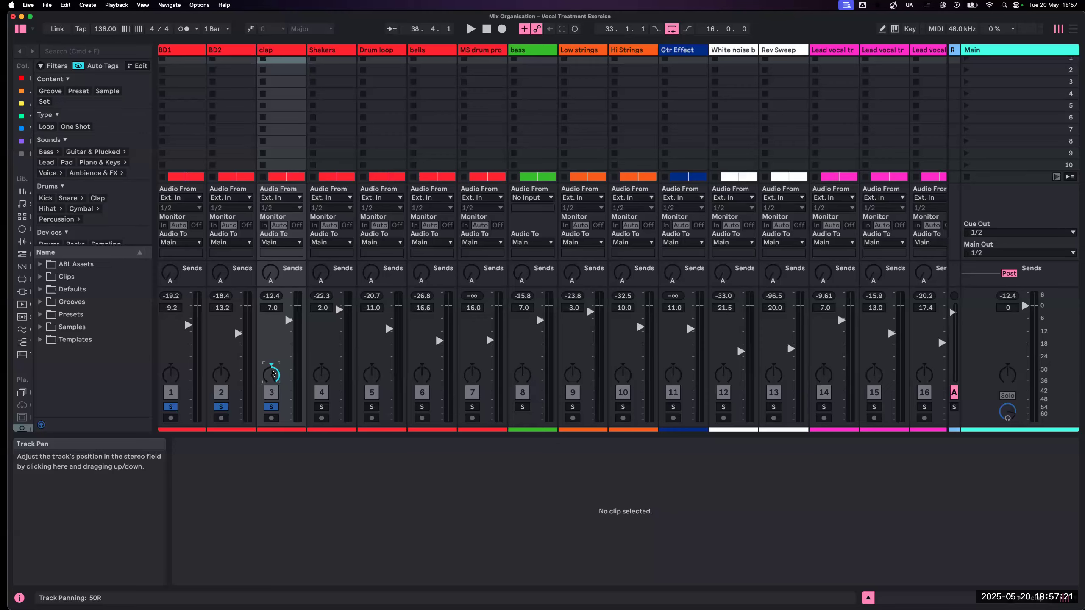
- Reset the clap track's pan to centre
scroll(272, 373, "right", 1)
scroll(272, 373, "left", 1)
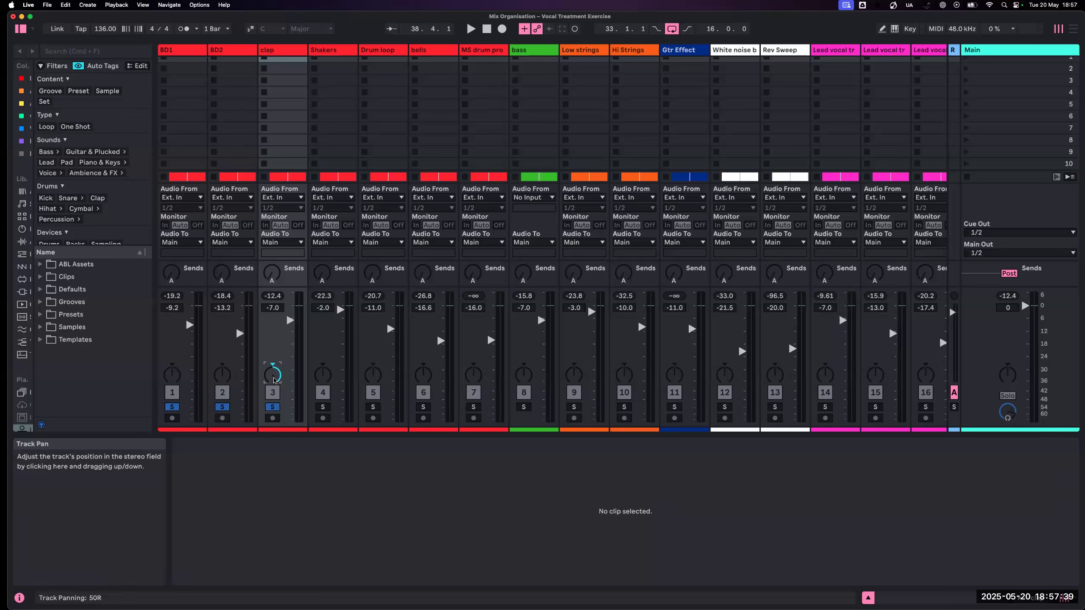
mouse_move(274, 380)
left_mouse_down()
mouse_move(274, 392)
mouse_move(274, 380)
left_mouse_up()
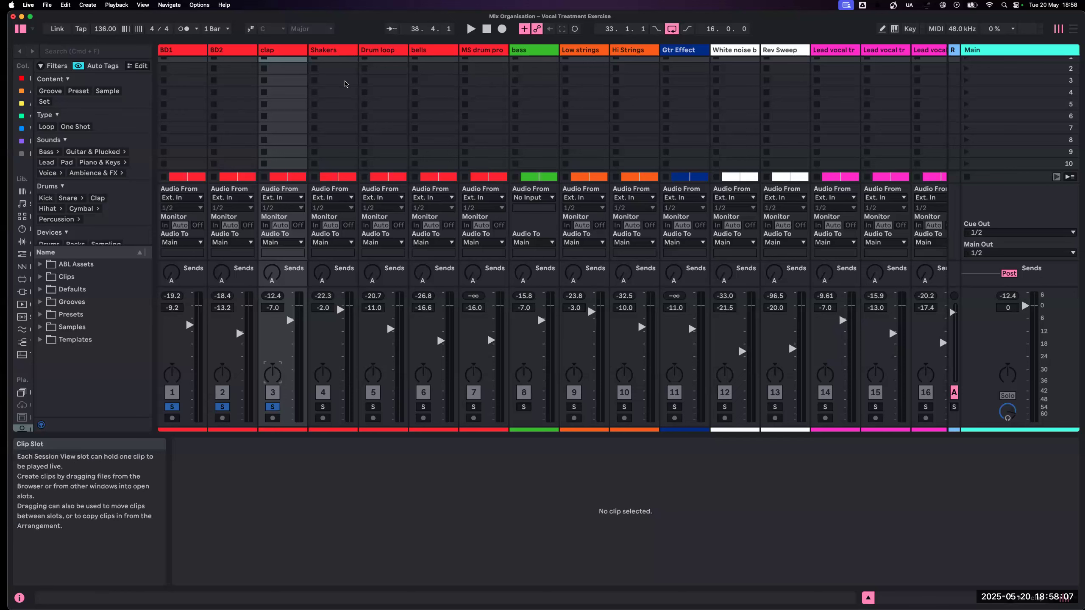
- Duplicate the Shakers track and solo the original and its duplicate in place of the BD1, BD2 and clap tracks
left_click(334, 51)
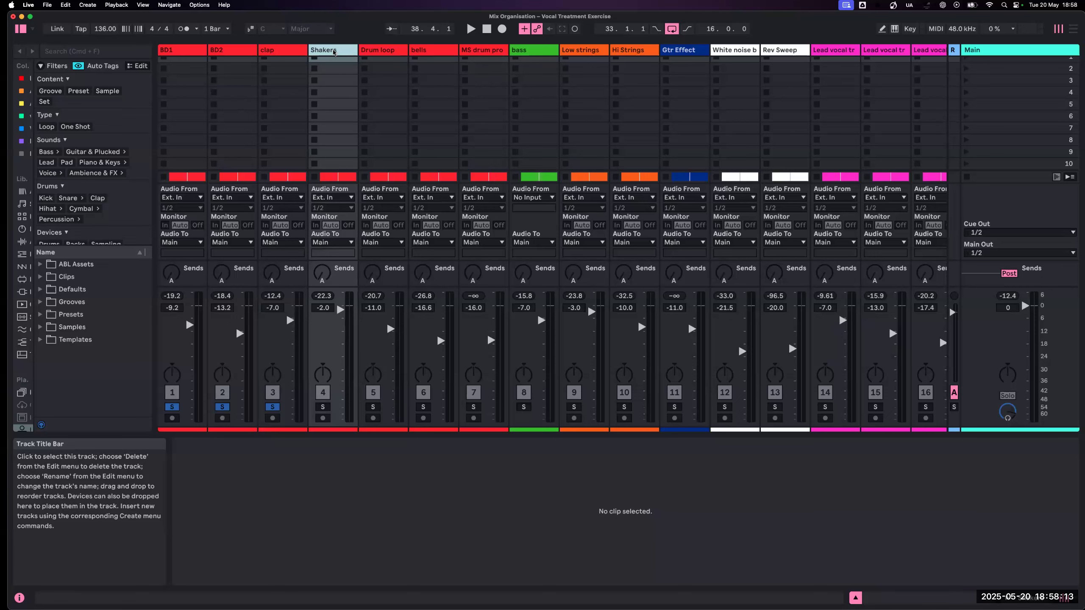
left_click(334, 51)
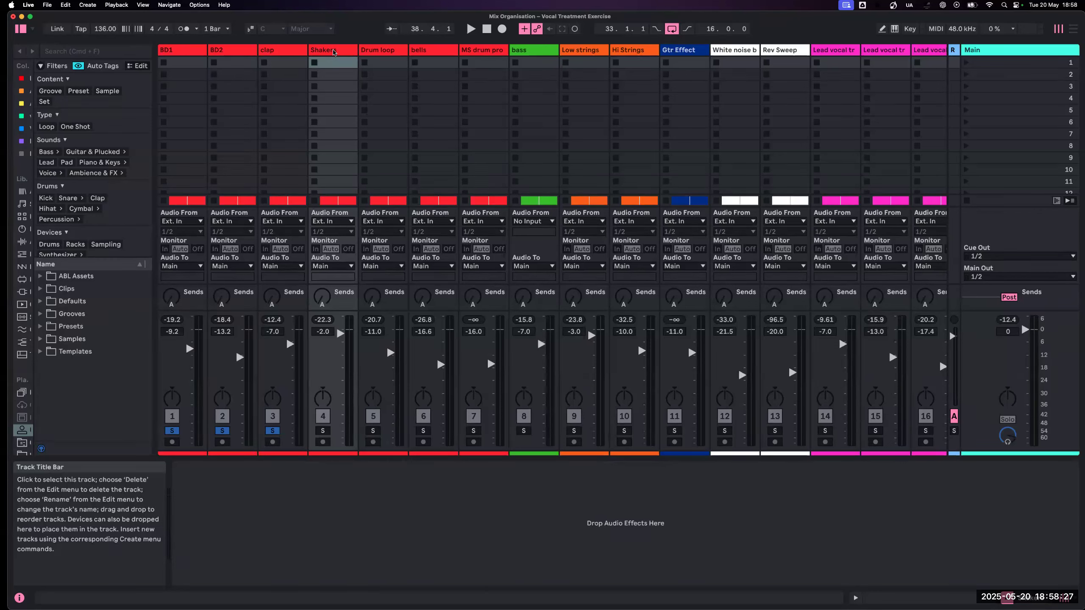
left_click(334, 52)
key("super+d")
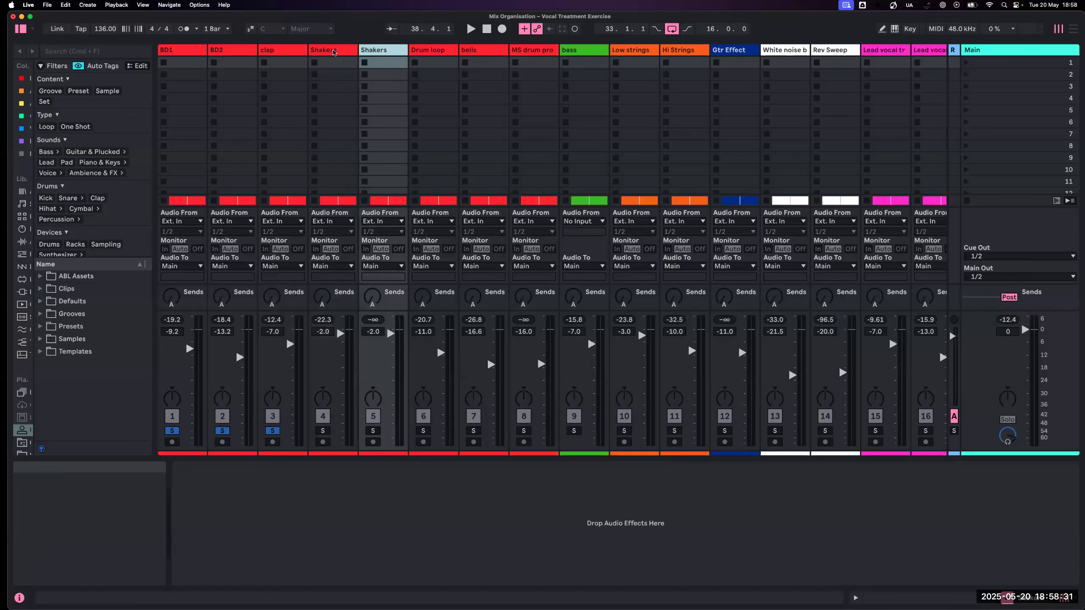
left_click(323, 430)
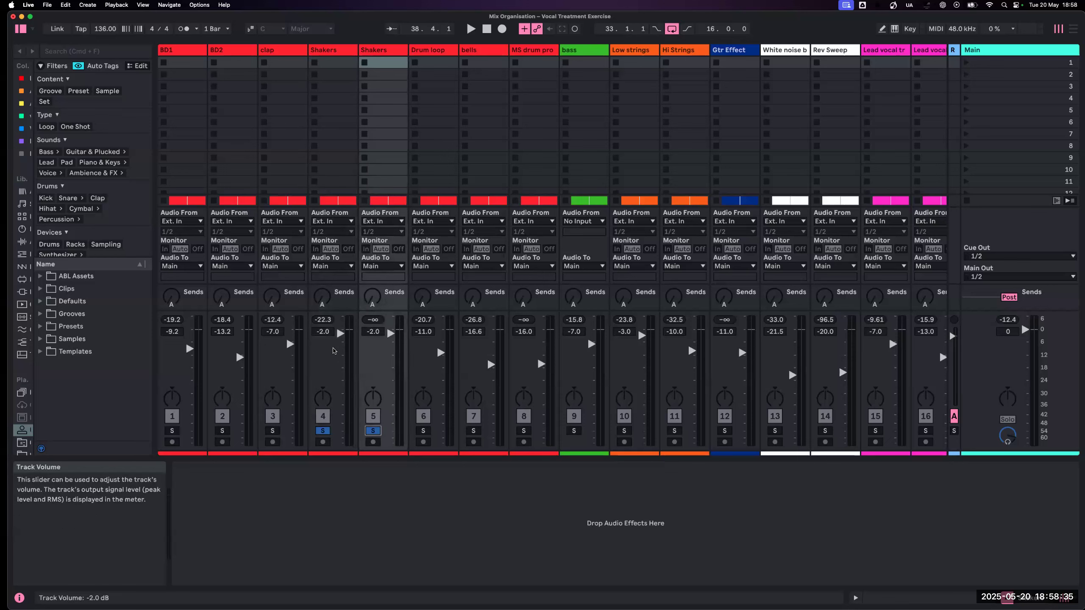
- Play the soloed shakers and pan the original to 50L and the duplicate to 50R
key("space")
left_click_drag(323, 399, 323, 447)
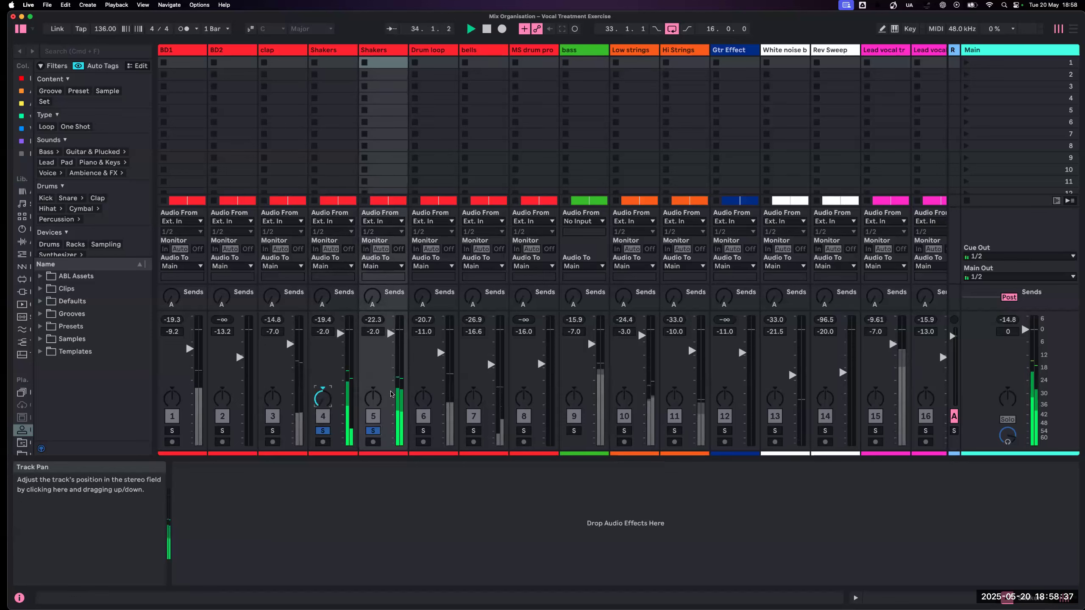
left_click_drag(373, 398, 373, 351)
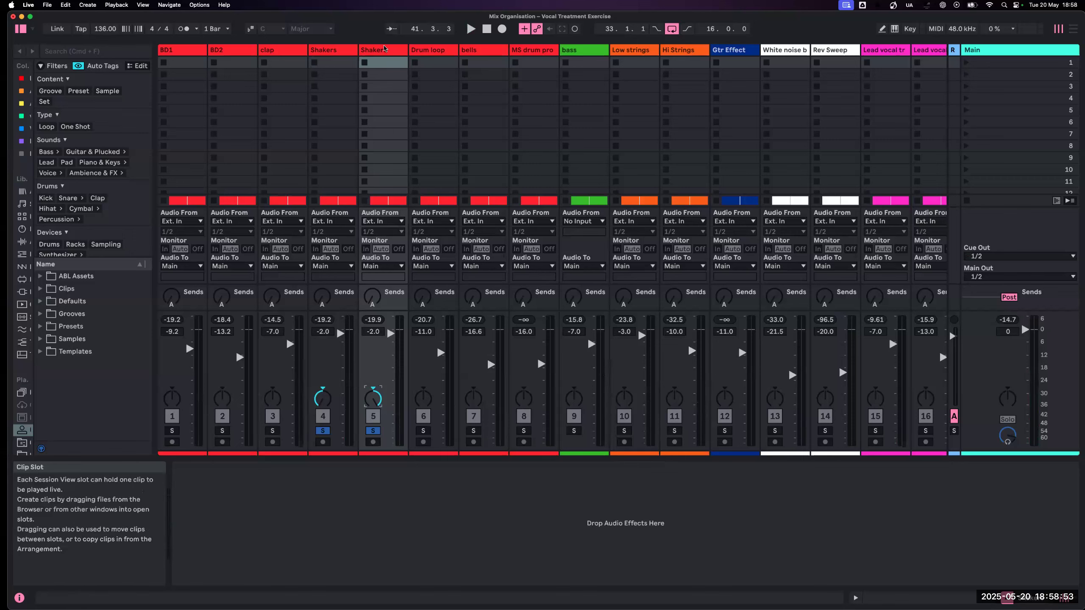
- Switch to the Arrangement, select the duplicated Shakers track's clip and enlarge its lane to show the waveform in detail
left_click(381, 49)
left_click(108, 50)
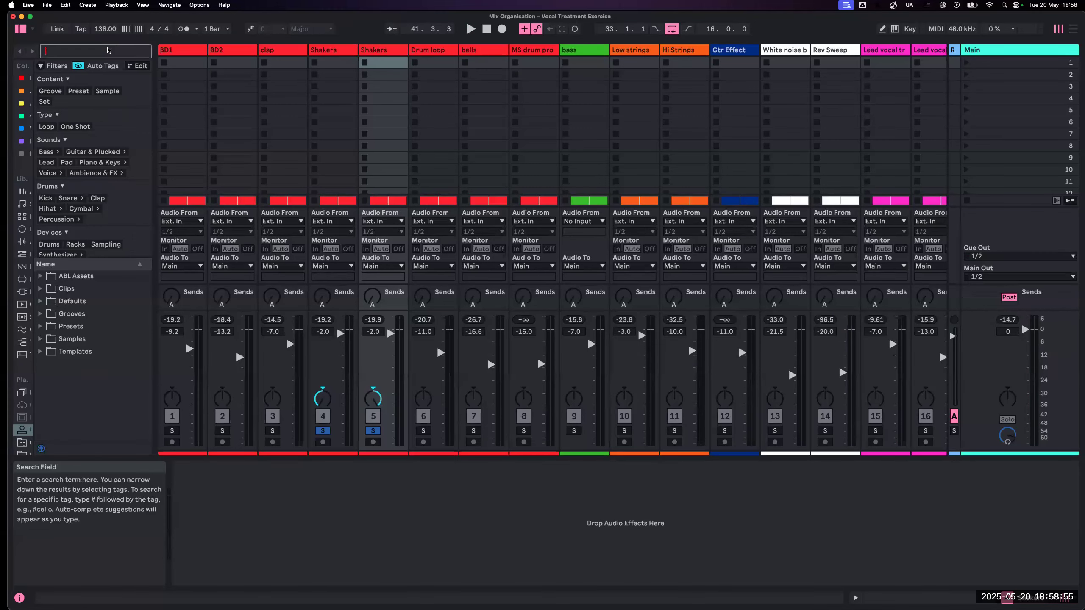
key("Tab")
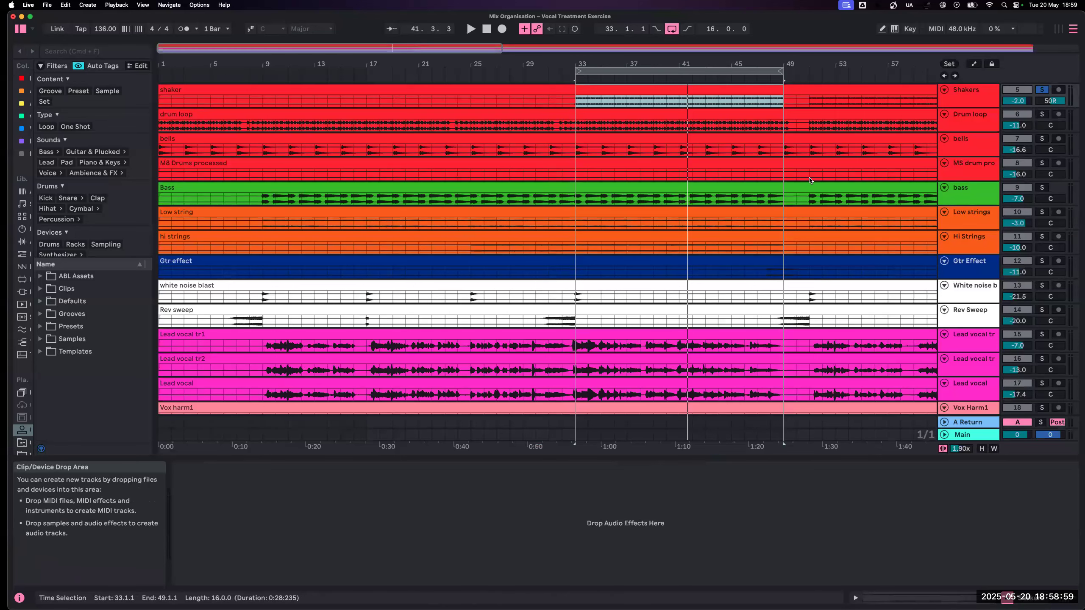
scroll(966, 160, "up", 2)
scroll(965, 171, "up", 4)
left_click(959, 188)
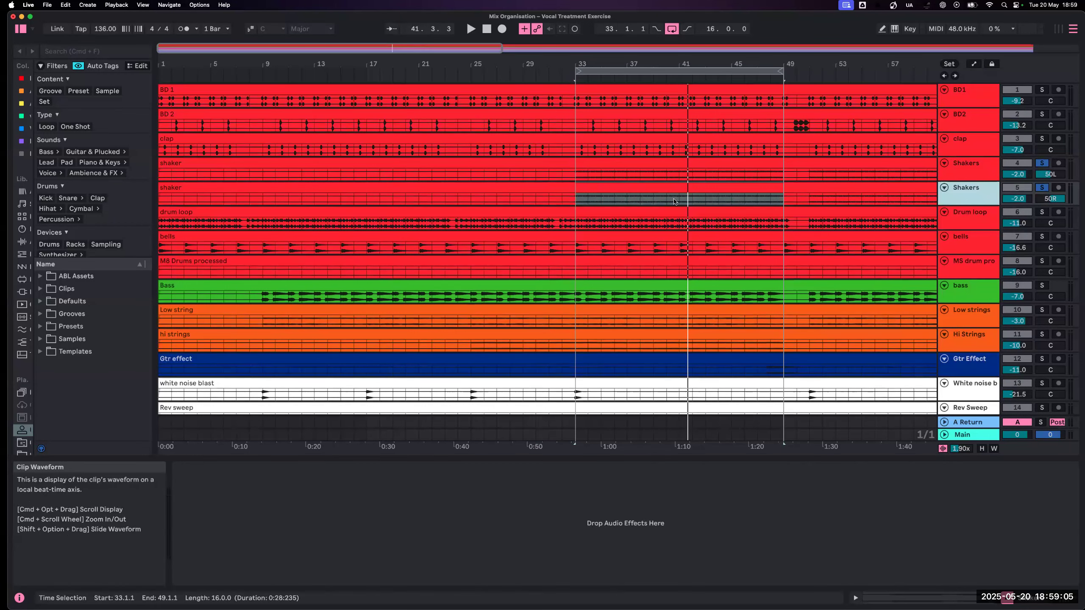
left_click(651, 189)
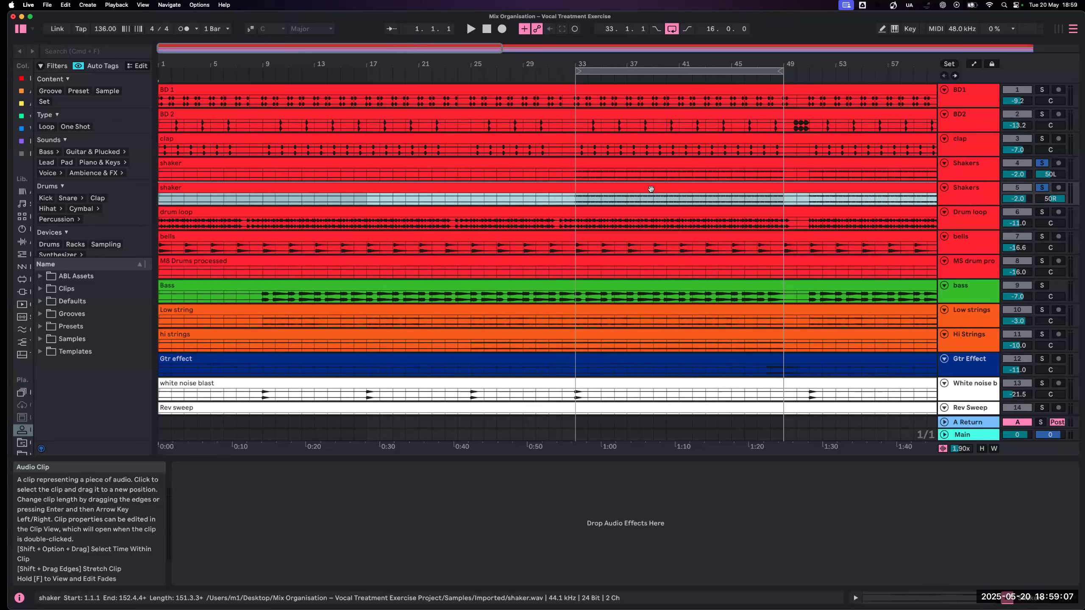
left_click_drag(955, 206, 958, 384)
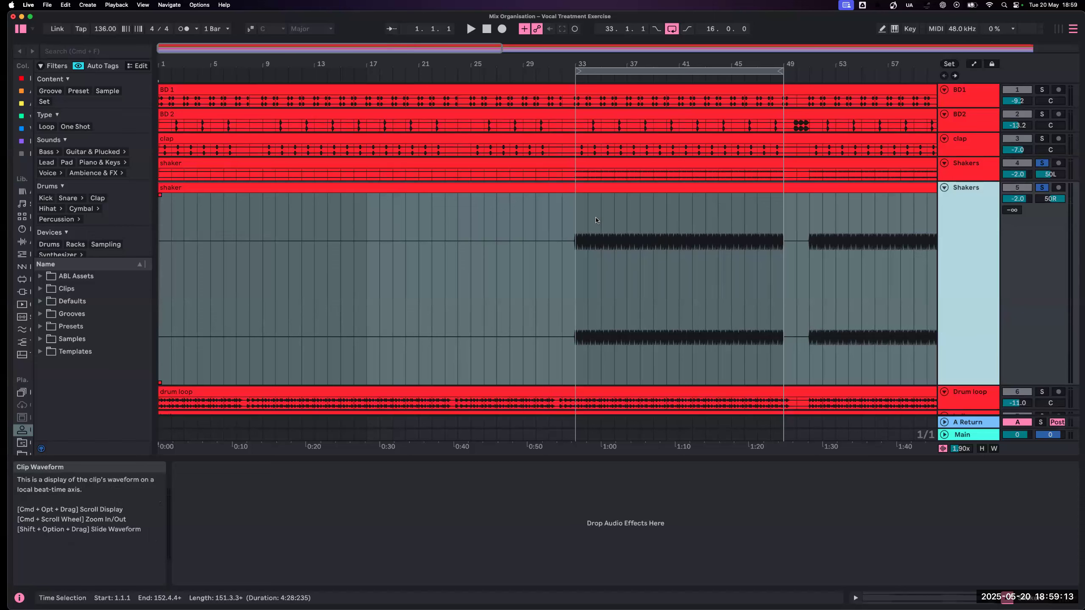
- Shift the duplicated shaker clip very slightly later in time, judging the offset at the first shaker hit at bar 33
key("plus")
key("plus")
key("plus")
scroll(632, 237, "right", 12)
scroll(632, 237, "right", 12)
key("plus")
key("plus")
scroll(632, 238, "right", 5)
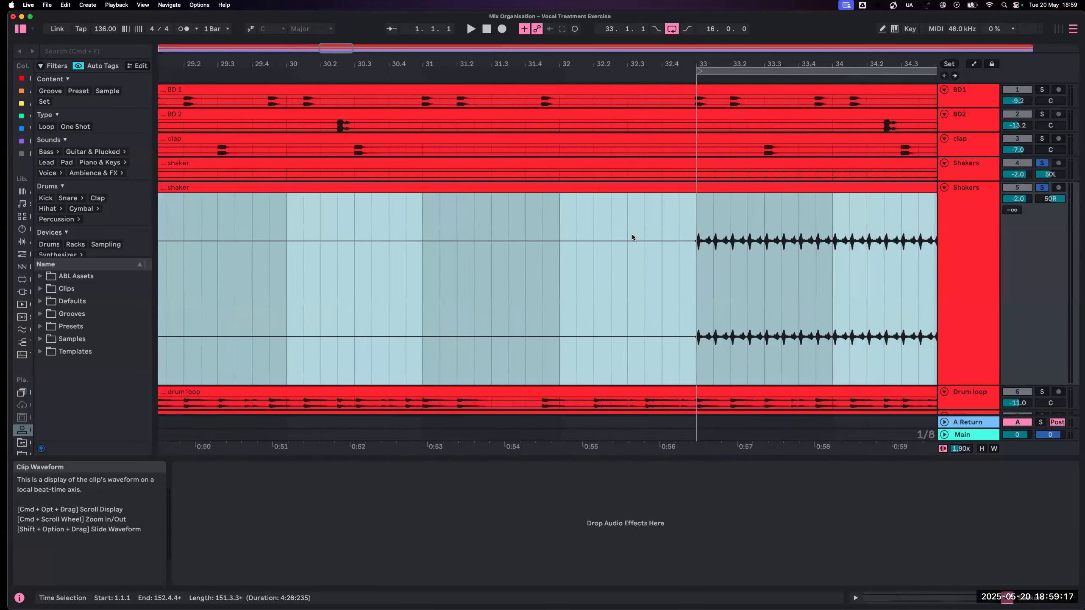
key("plus")
key("plus")
scroll(633, 235, "right", 6)
key("plus")
scroll(632, 235, "right", 2)
key("plus")
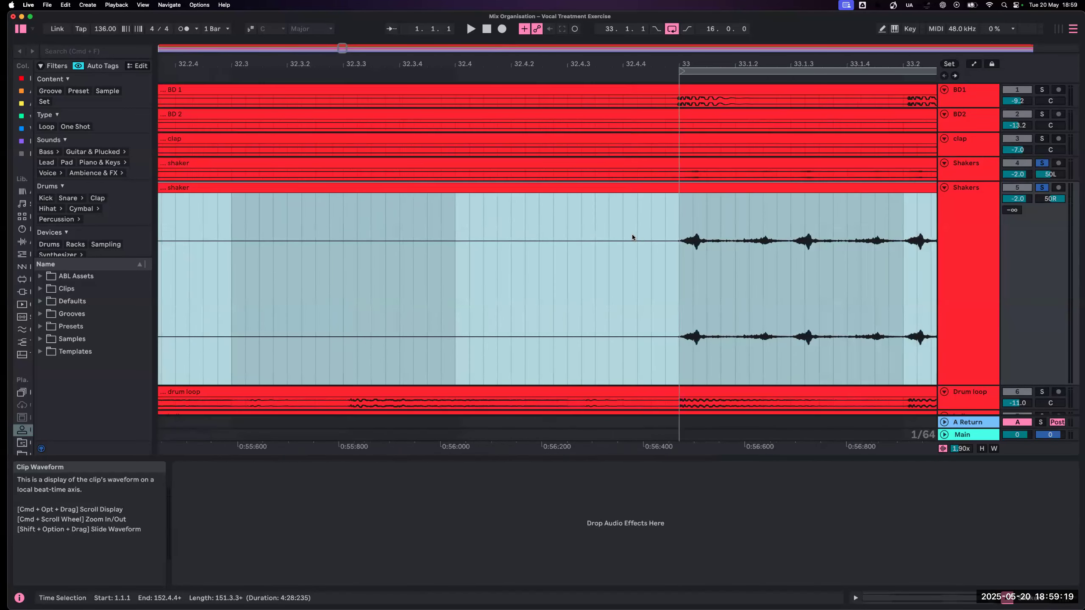
key("plus")
key("plus")
scroll(632, 238, "right", 10)
scroll(632, 238, "right", 1)
left_click_drag(598, 188, 614, 190)
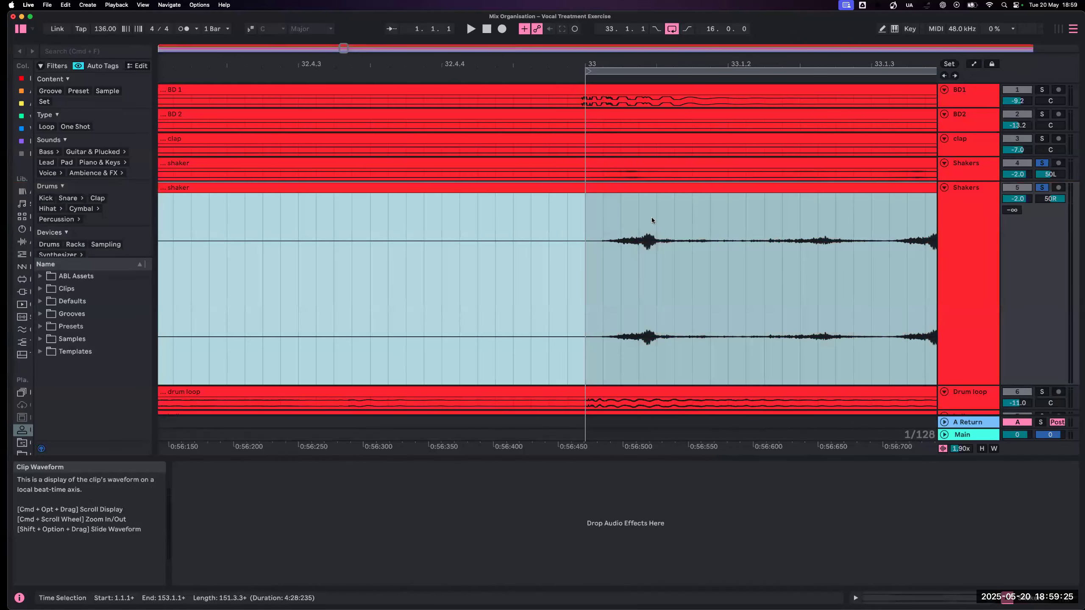
- Enlarge the original Shakers track's lane and compare the timing of both shaker waveforms from bar 33
left_click_drag(972, 181, 971, 226)
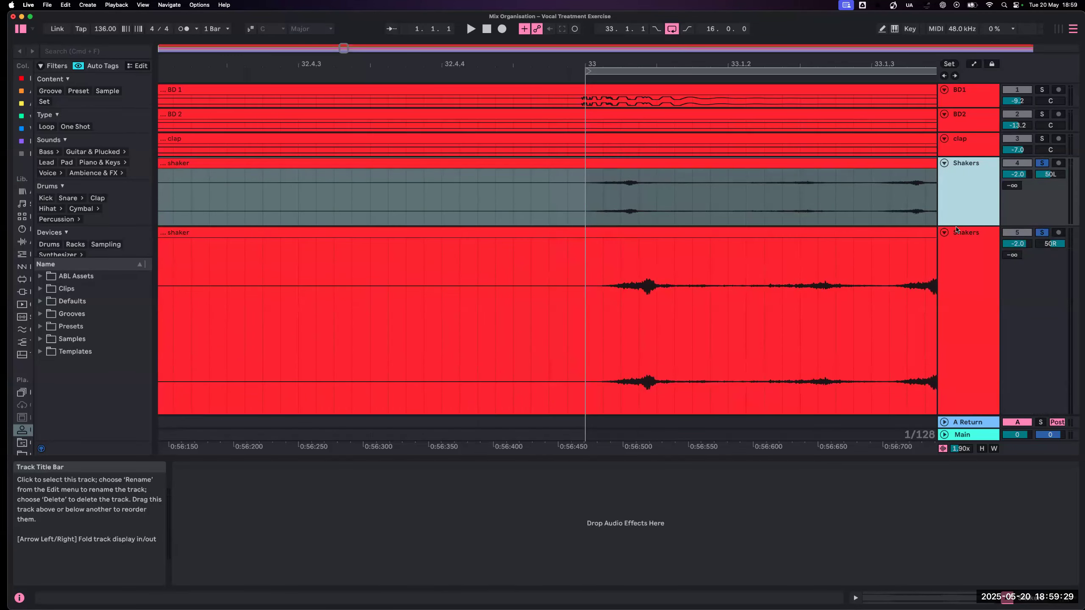
left_click(844, 227)
key("minus")
key("minus")
key("minus")
key("minus")
key("minus")
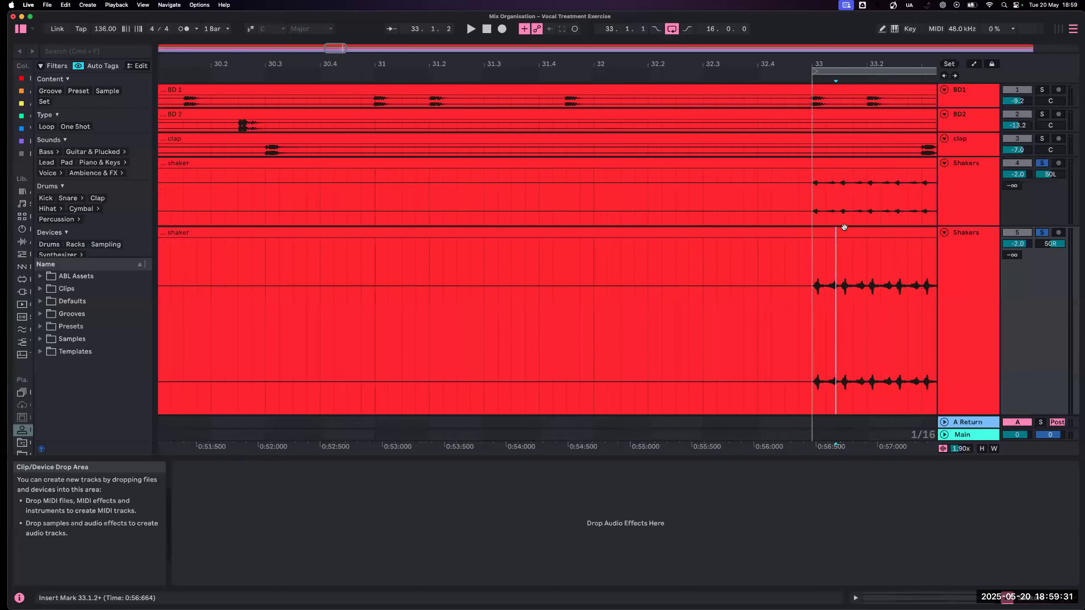
scroll(843, 227, "right", 8)
left_click(702, 255)
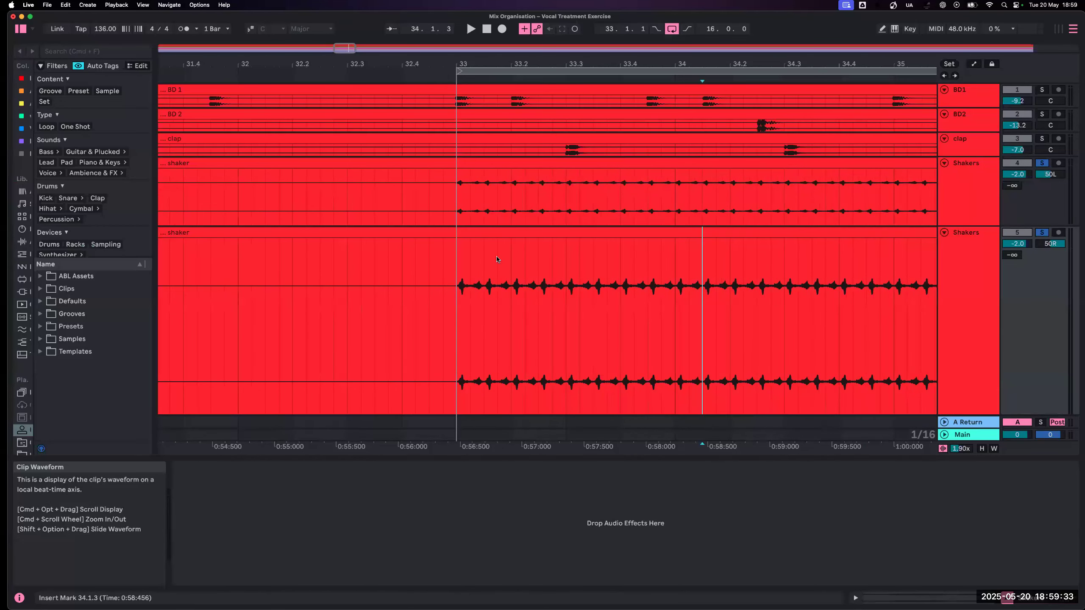
scroll(483, 253, "down", 1)
key("minus")
key("minus")
key("minus")
key("minus")
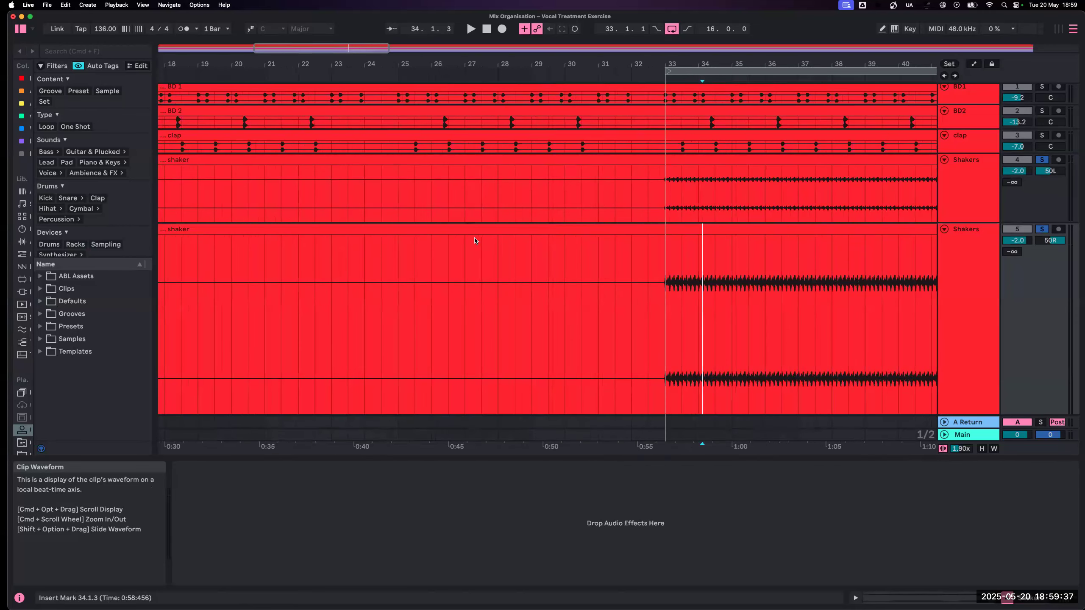
- Search the browser for "delay", widen the browser and its sidebar, and restrict the search to Audio Effects
left_click(122, 51)
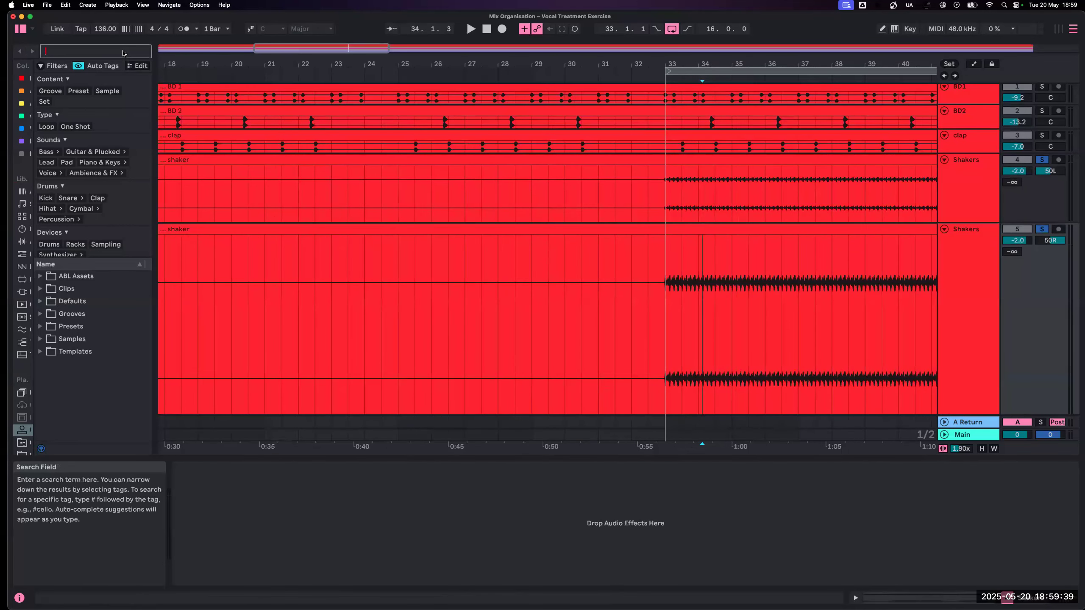
type("delay")
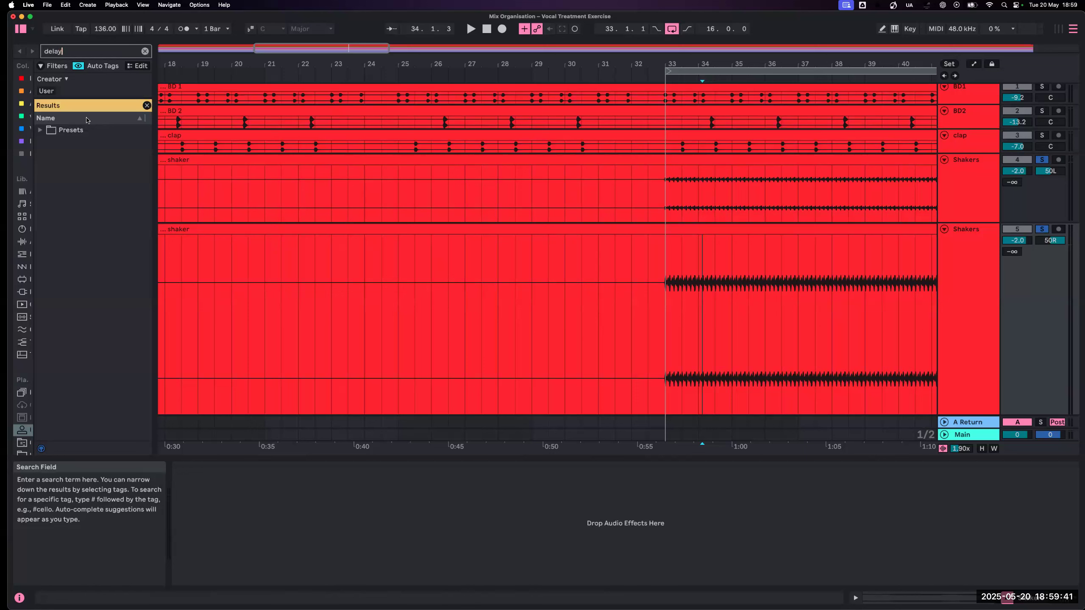
left_click_drag(35, 60, 70, 63)
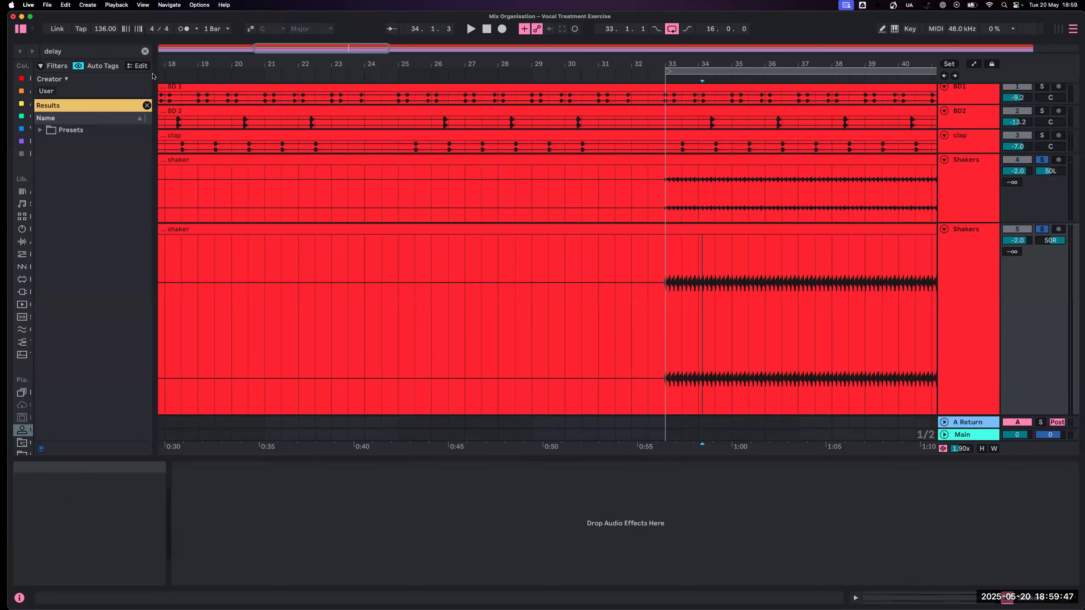
left_click_drag(153, 101, 297, 101)
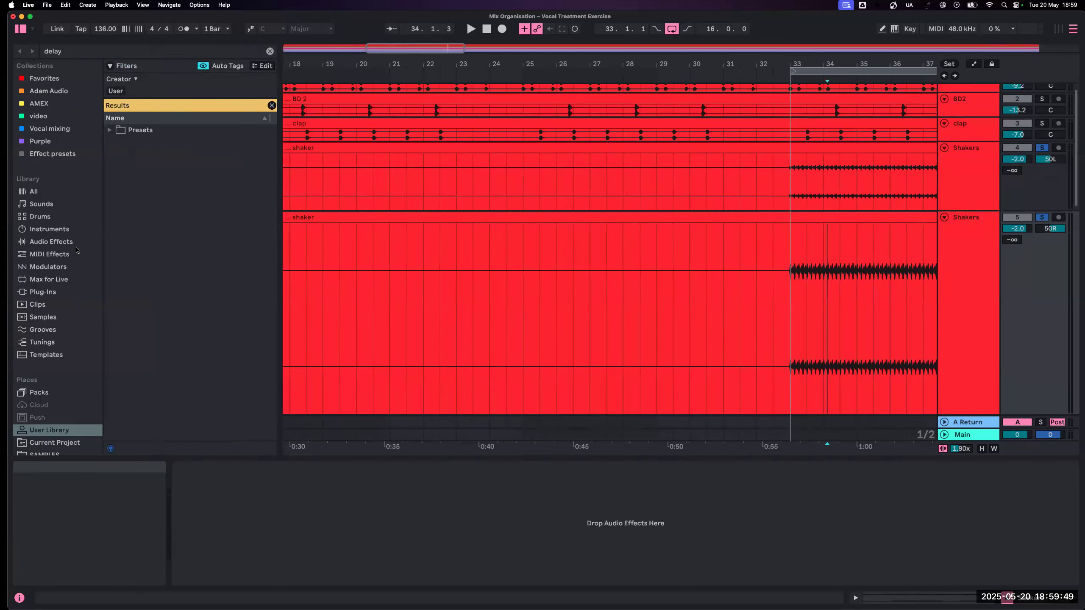
left_click(39, 242)
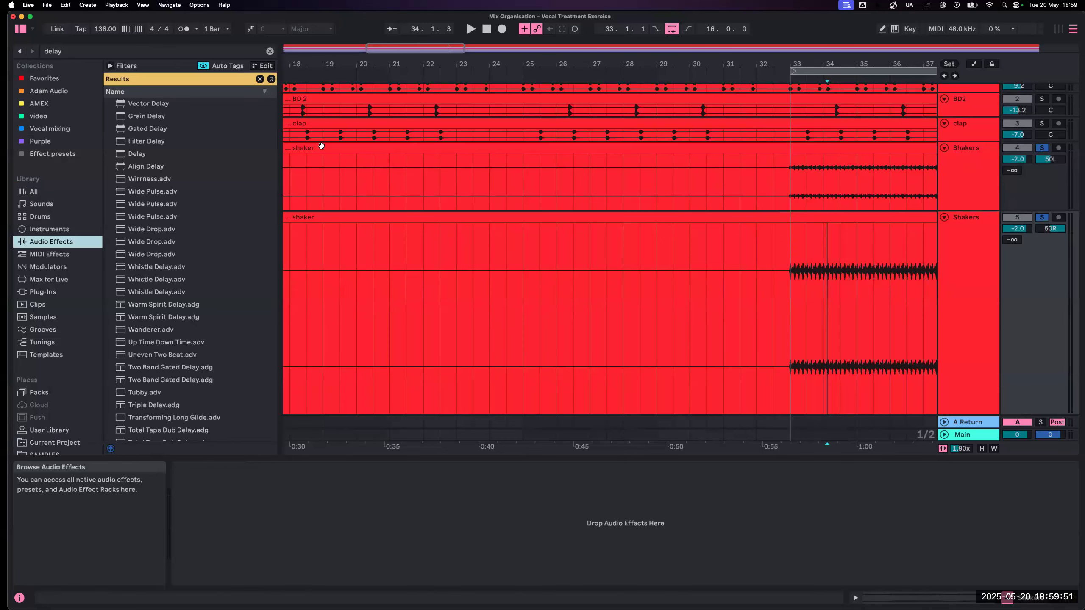
- Clear the search term and search the audio effects for "delay" again
left_click(158, 52)
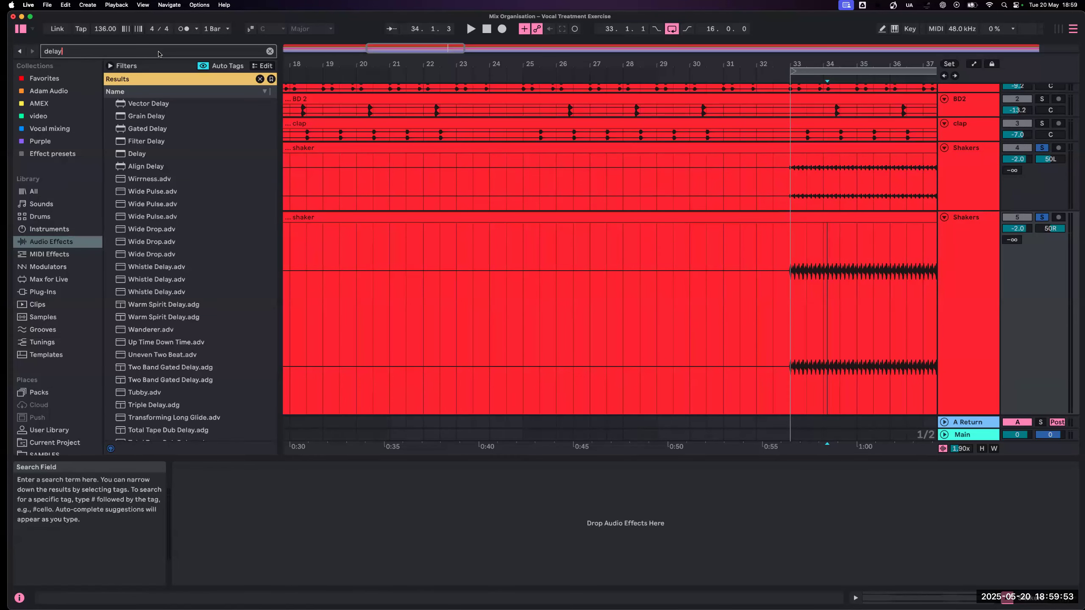
key("BackSpace")
key("BackSpace")
key("BackSpace")
key("BackSpace")
key("BackSpace")
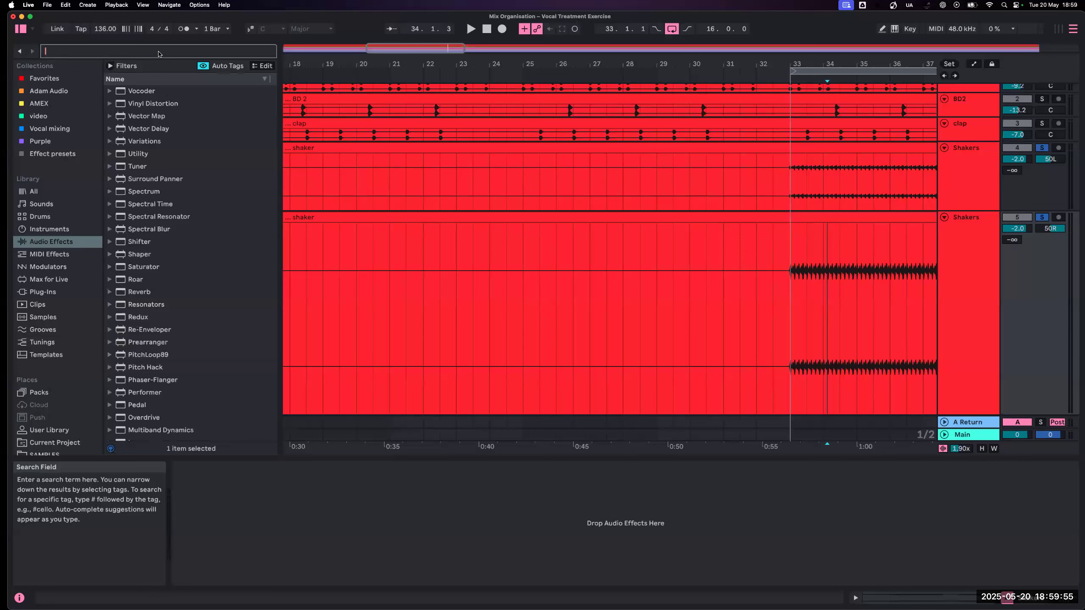
type("de")
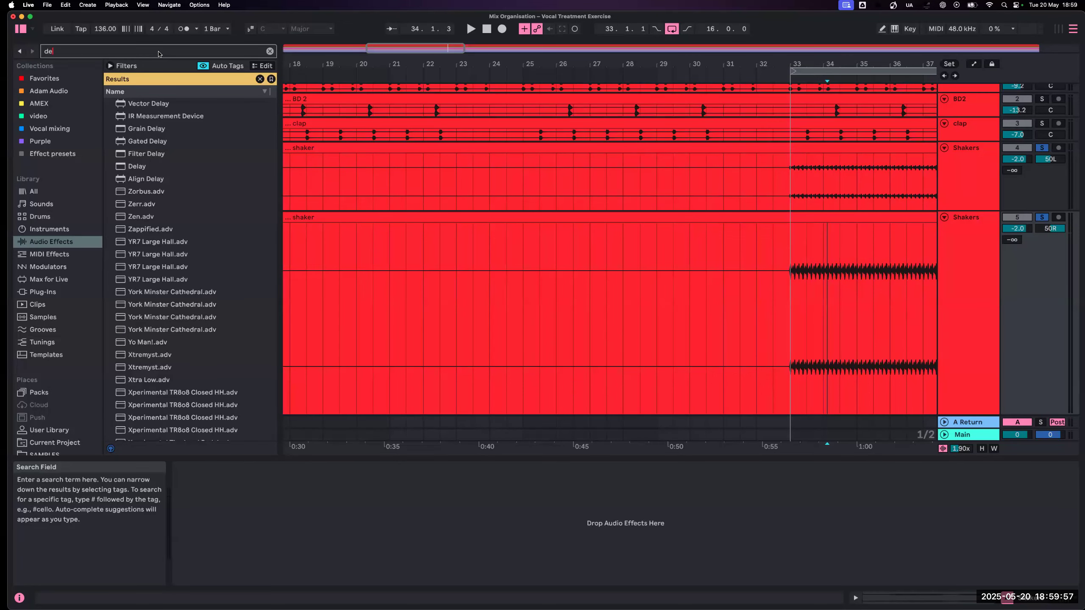
type("lay")
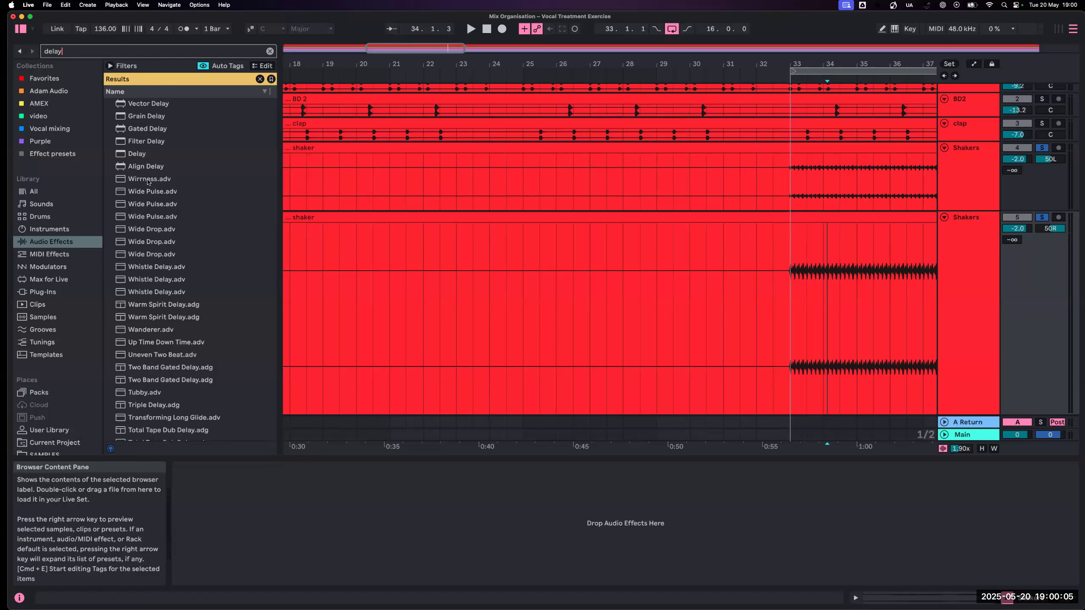
- Add the Delay effect to the duplicated Shakers track and play that track soloed
left_click_drag(142, 156, 968, 240)
left_click(827, 256)
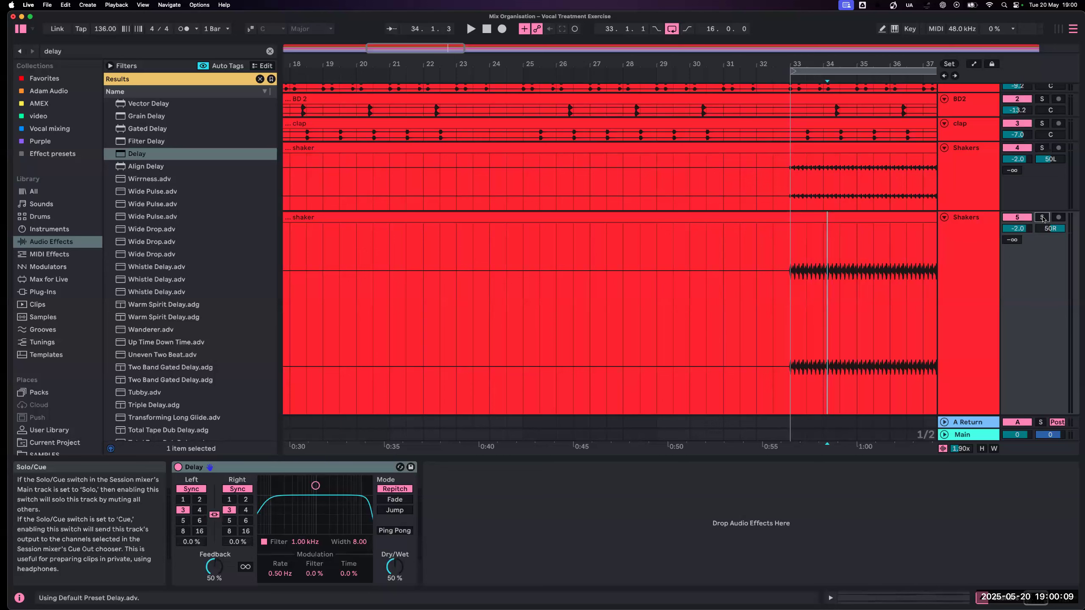
key("space")
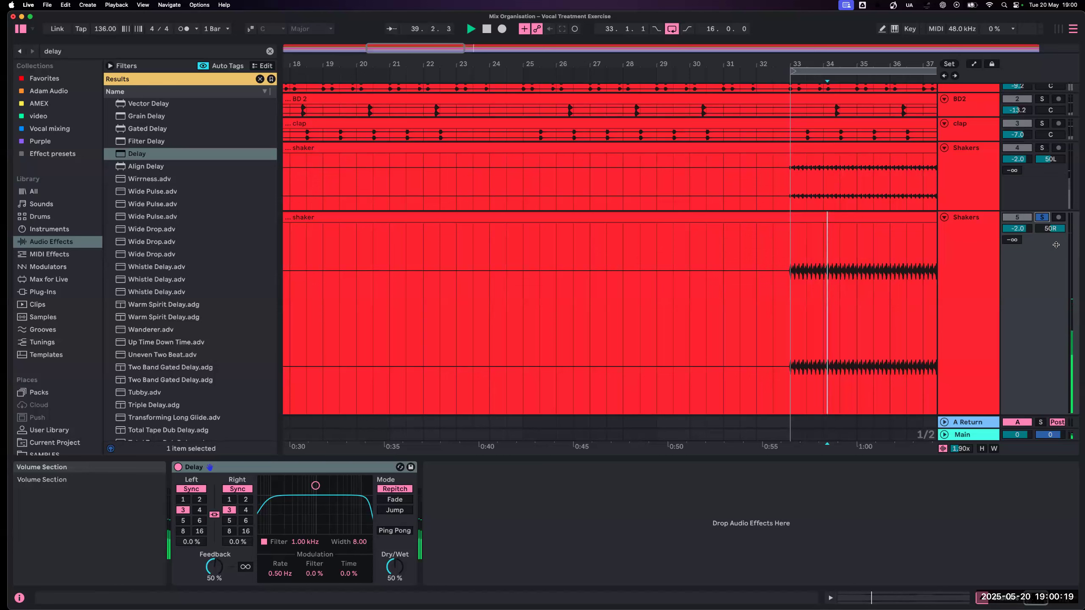
- Compare the shaker with the Delay bypassed and active, set its synced left and right times to 2 and enable Ping Pong
left_click(178, 467)
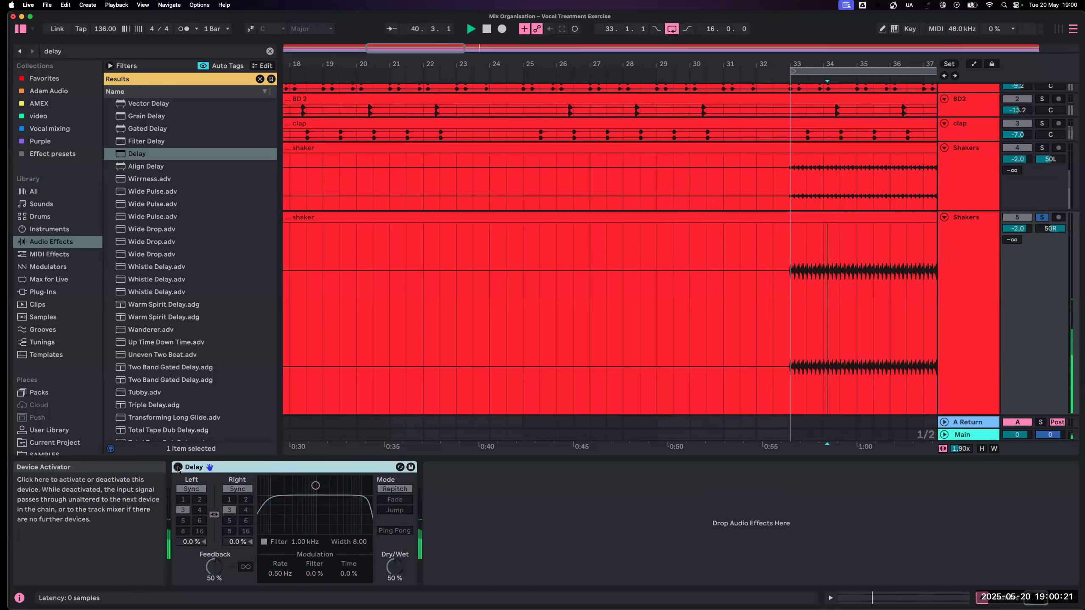
left_click(178, 467)
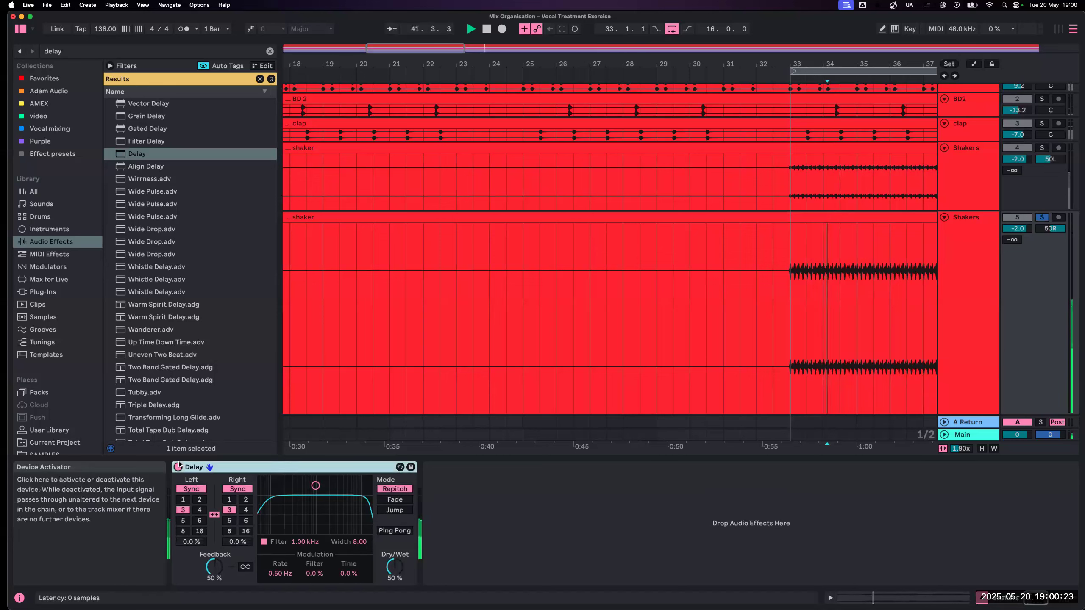
left_click(247, 500)
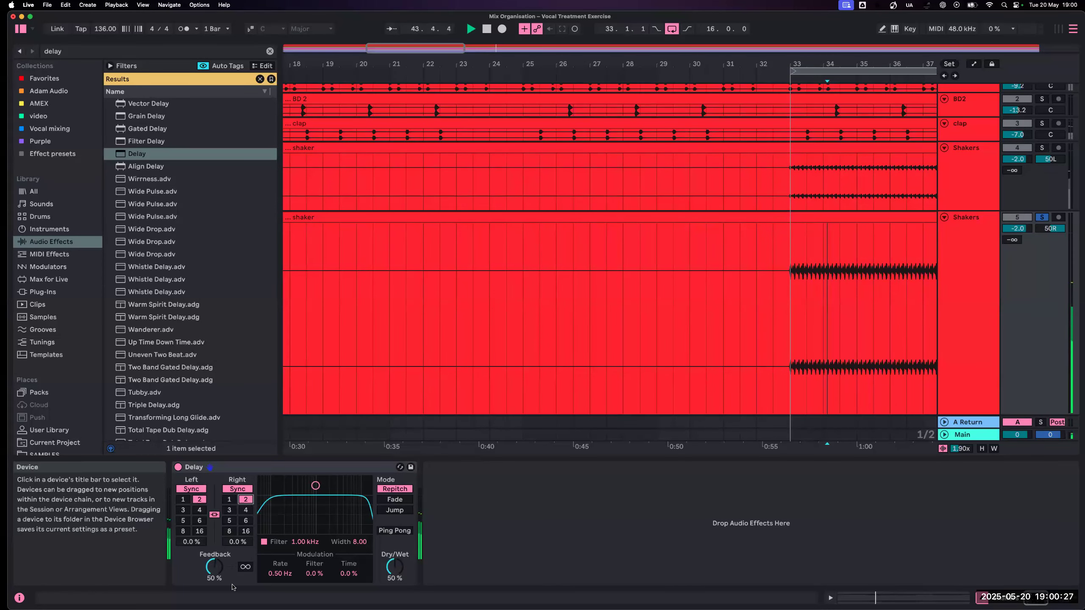
left_click(398, 530)
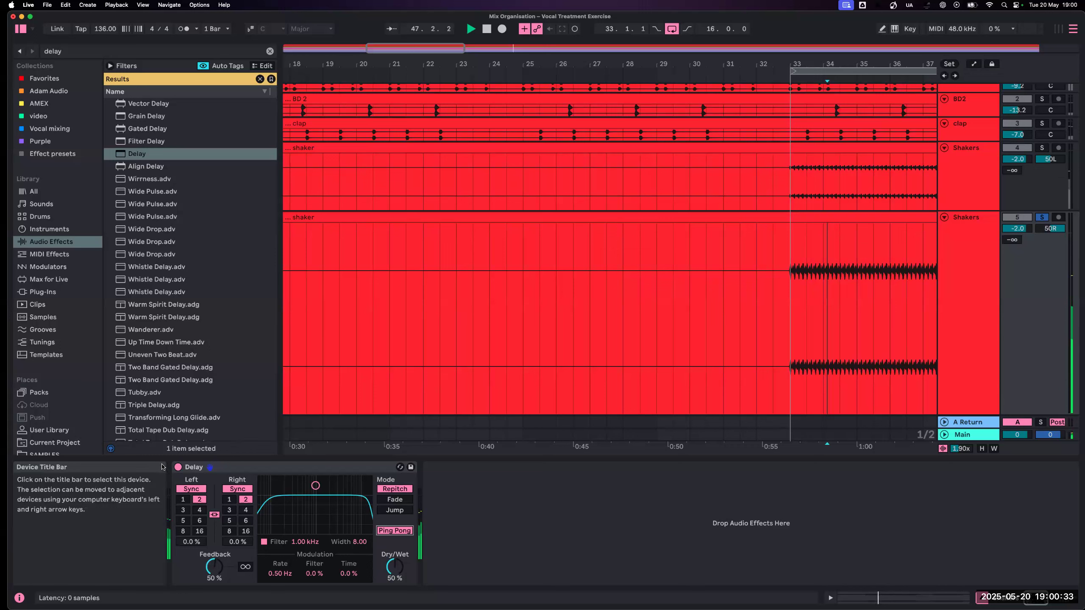
- Compare the duplicated shaker with its Delay bypassed and active, and solo the original Shakers track alongside it
left_click(177, 467)
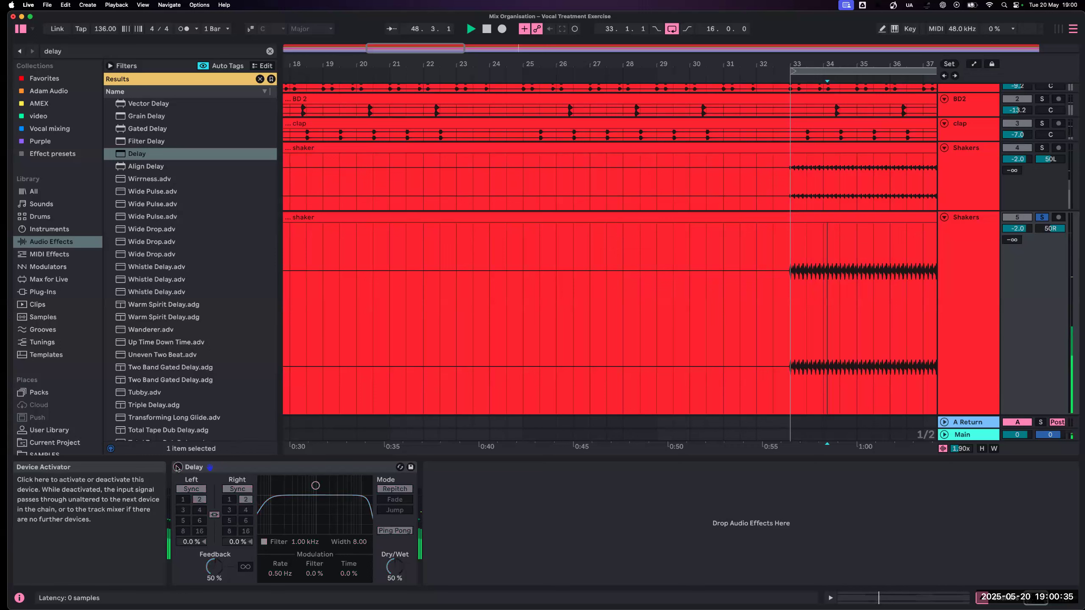
left_click(177, 467)
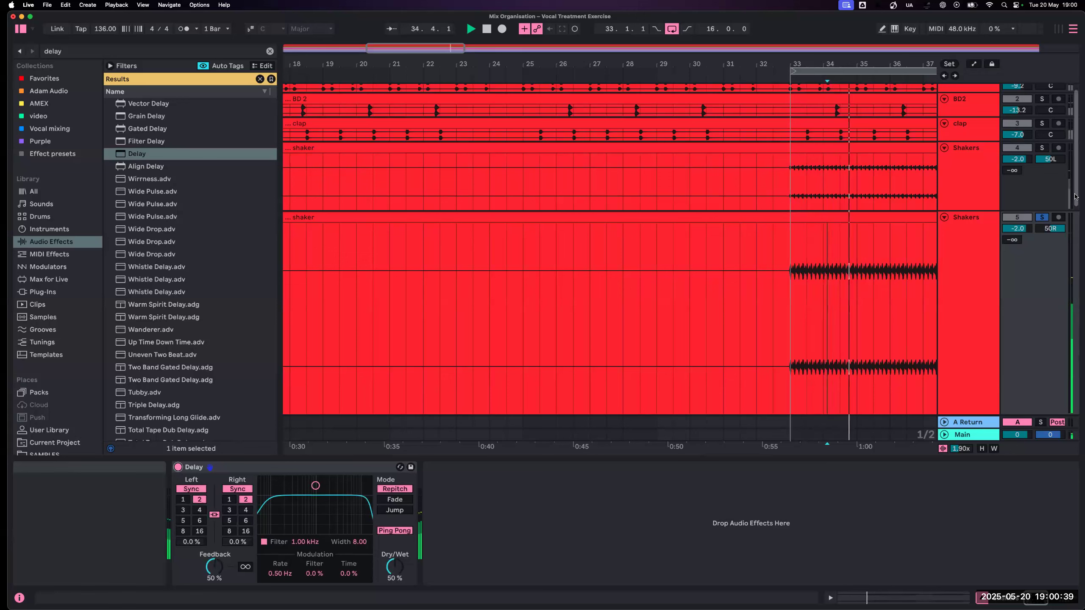
left_click(1042, 148, "super")
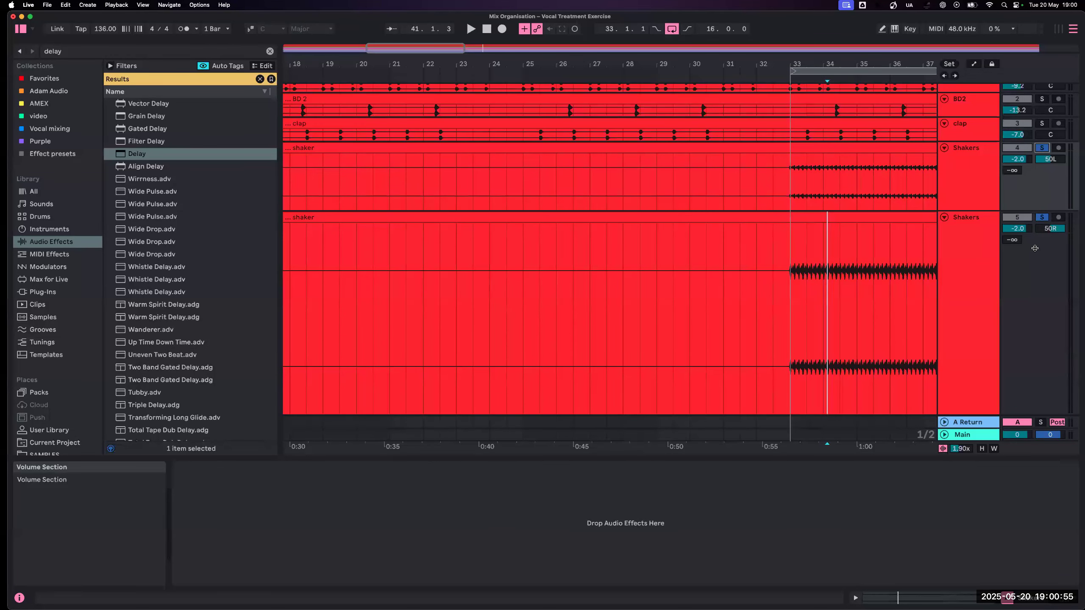
- Delete the duplicated Shakers track and unsolo the remaining Shakers track
left_click(952, 236)
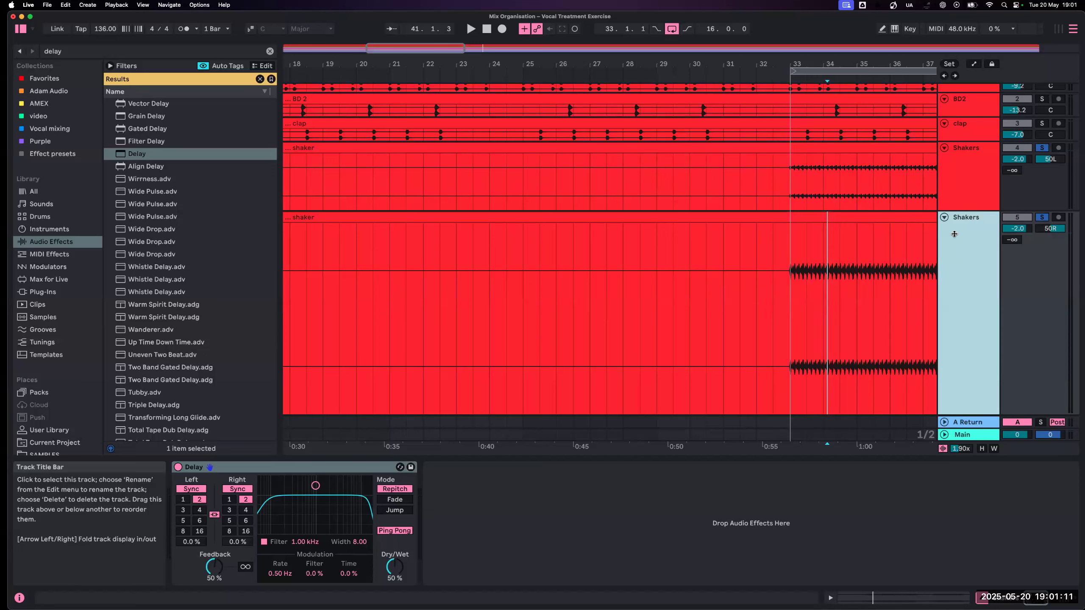
key("Delete")
left_click(1042, 148)
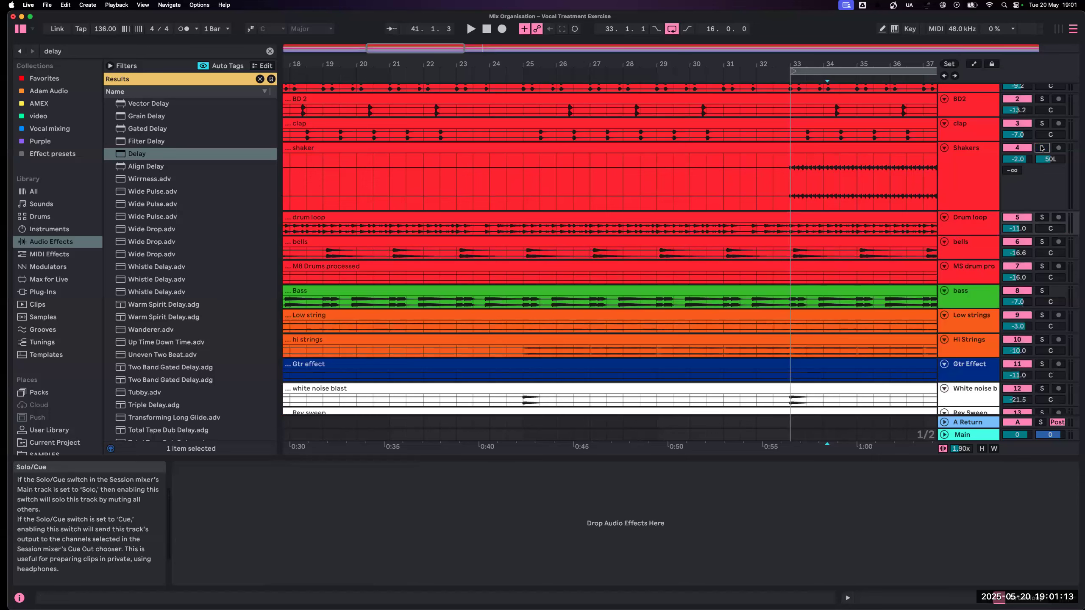
- Switch to the Session View mixer, bring the Shakers panning back to centre during playback, and solo the track
key("Tab")
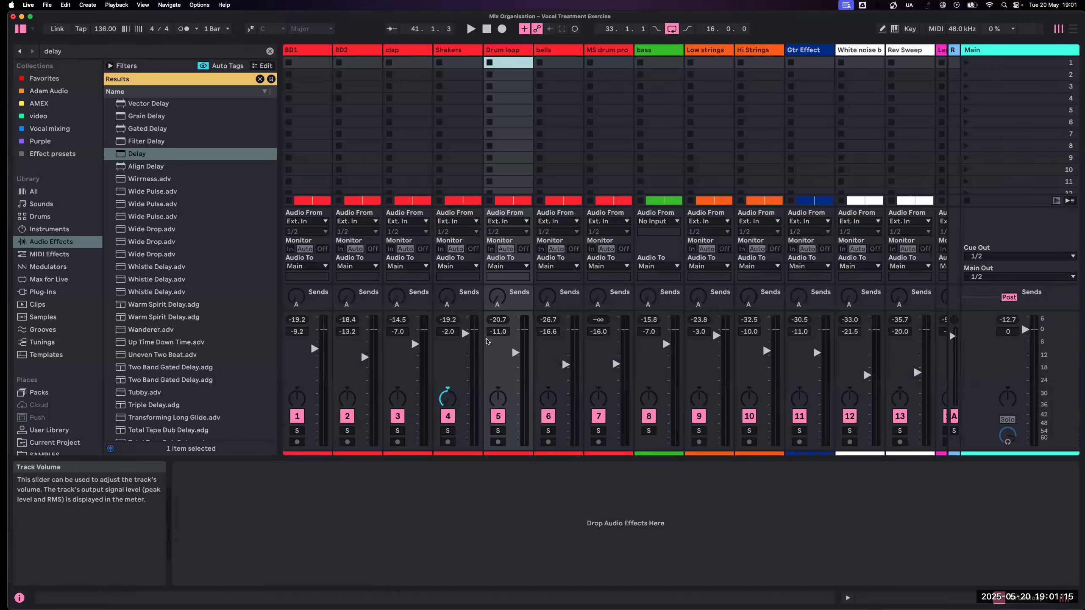
left_click(451, 390)
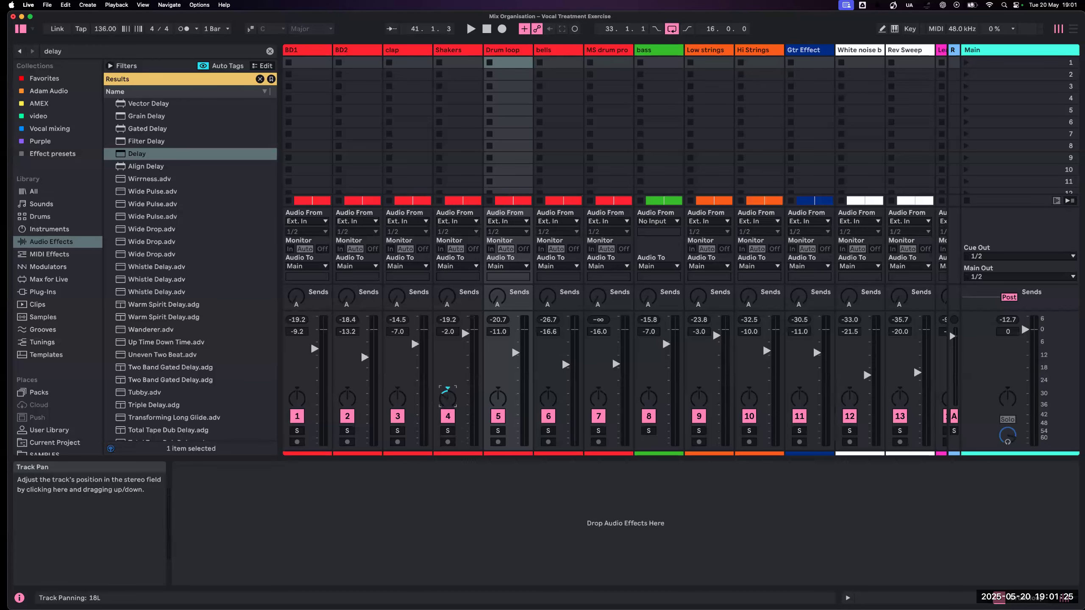
key("space")
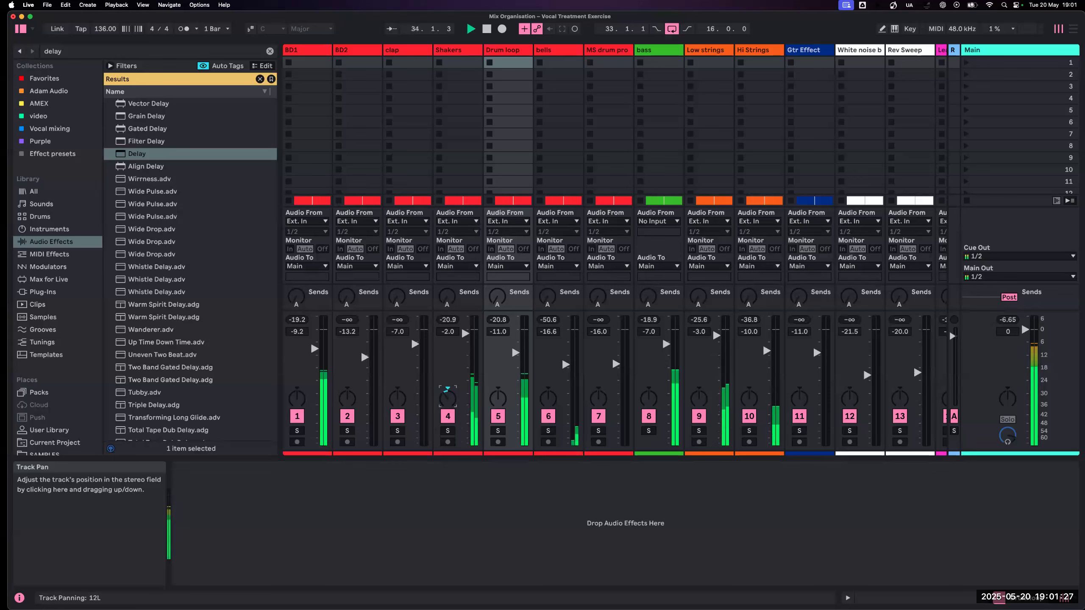
left_click(447, 431)
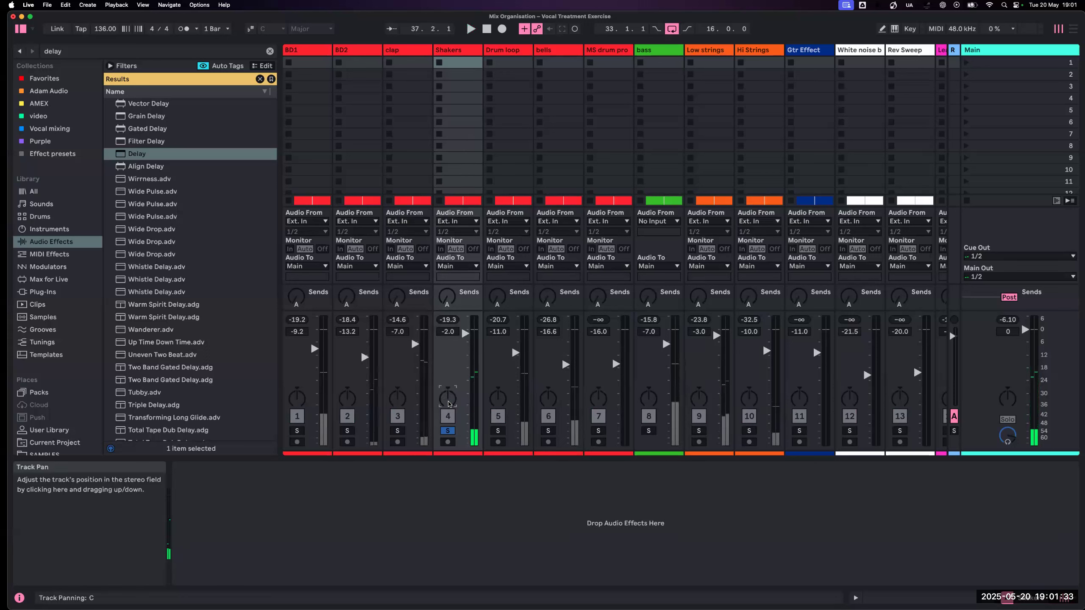
- Put the Shakers track in Split Stereo Pan Mode, set its channels to 31L and 16R during playback, and unsolo it
right_click(446, 397)
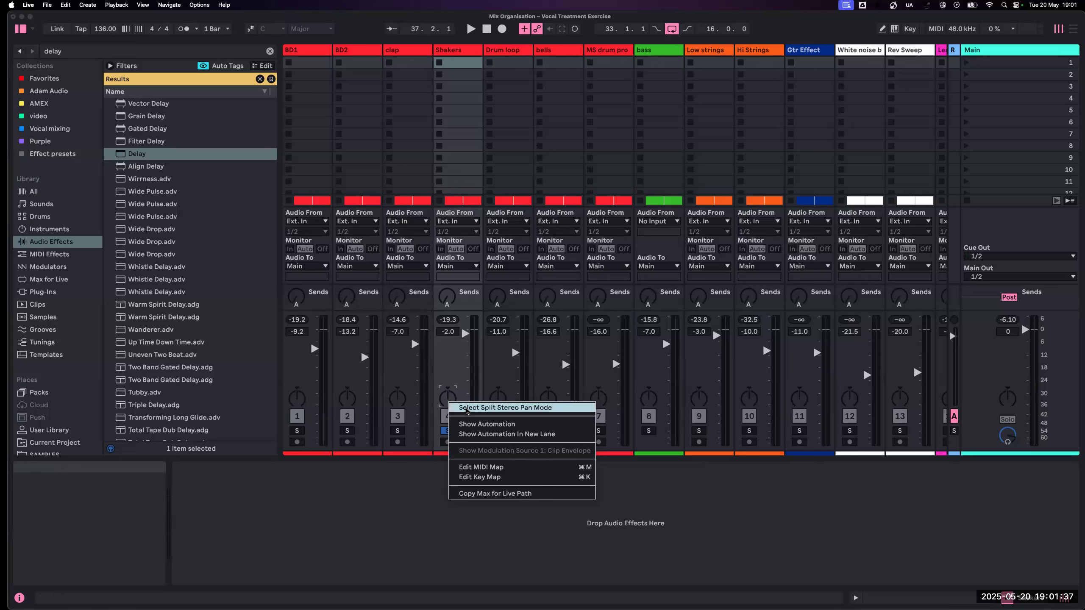
left_click(467, 409)
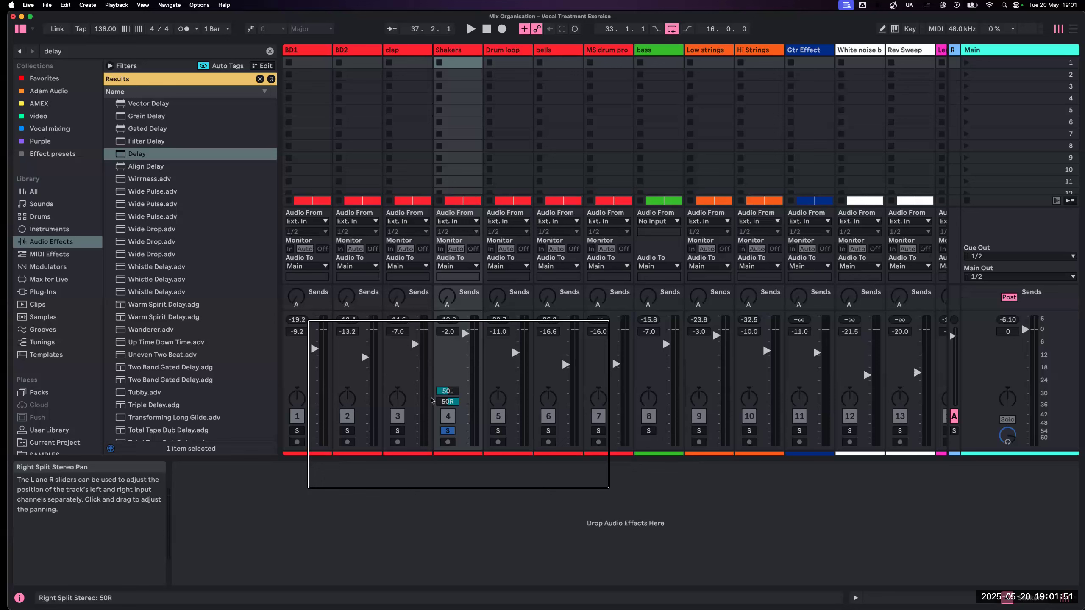
mouse_move(432, 399)
left_mouse_down()
mouse_move(453, 405)
mouse_move(447, 392)
left_mouse_up()
key("space")
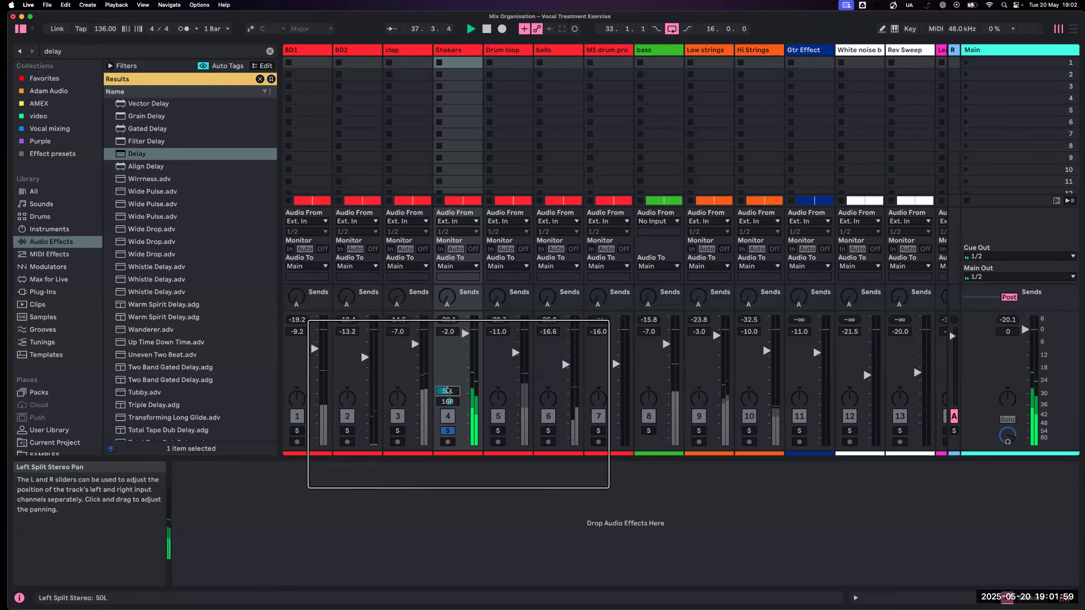
mouse_move(450, 392)
left_mouse_down()
mouse_move(450, 360)
mouse_move(450, 383)
left_mouse_up()
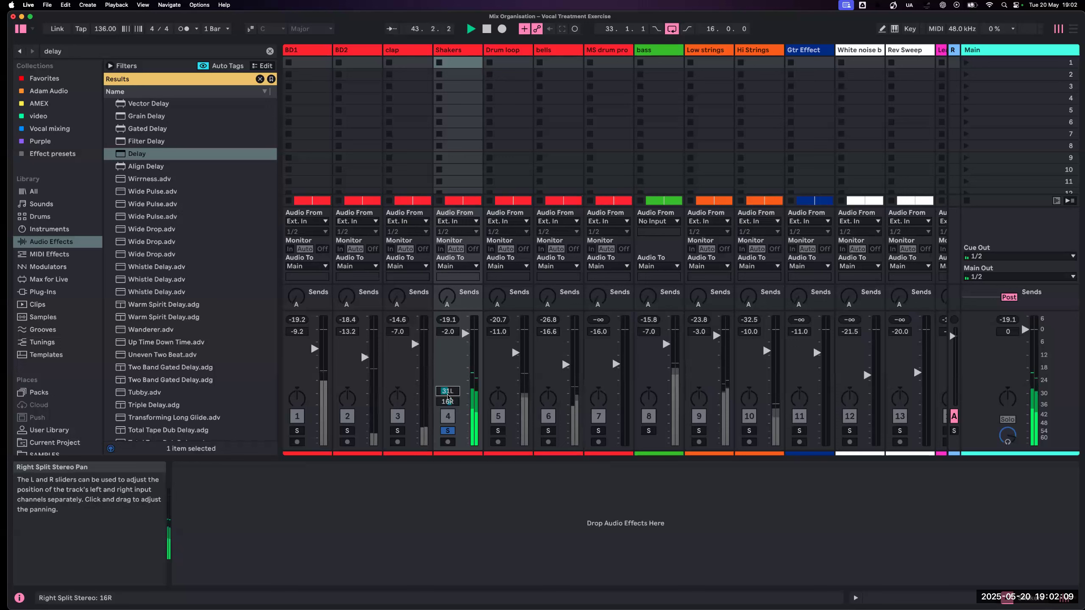
left_click(448, 431)
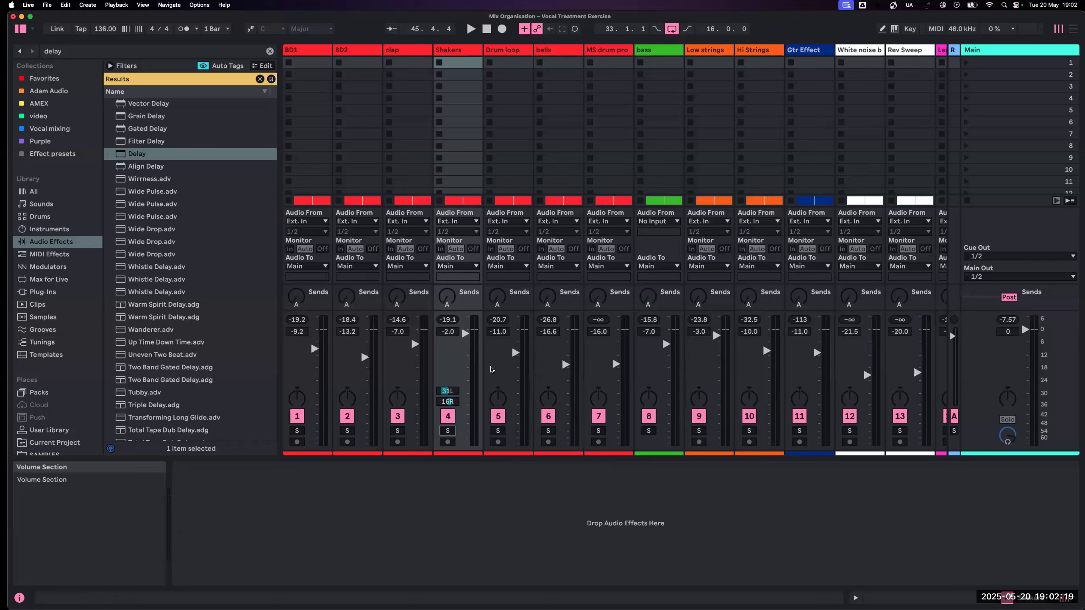
- Undo the split stereo panning and earlier changes back to before the duplicated Shakers track was deleted
scroll(491, 370, "right", 2)
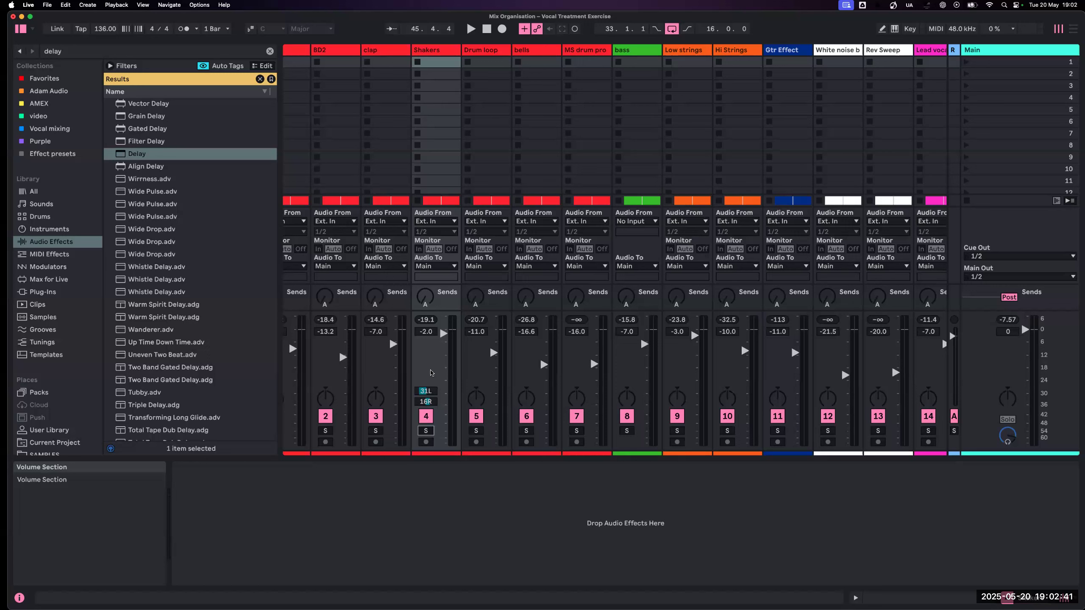
left_click(66, 5)
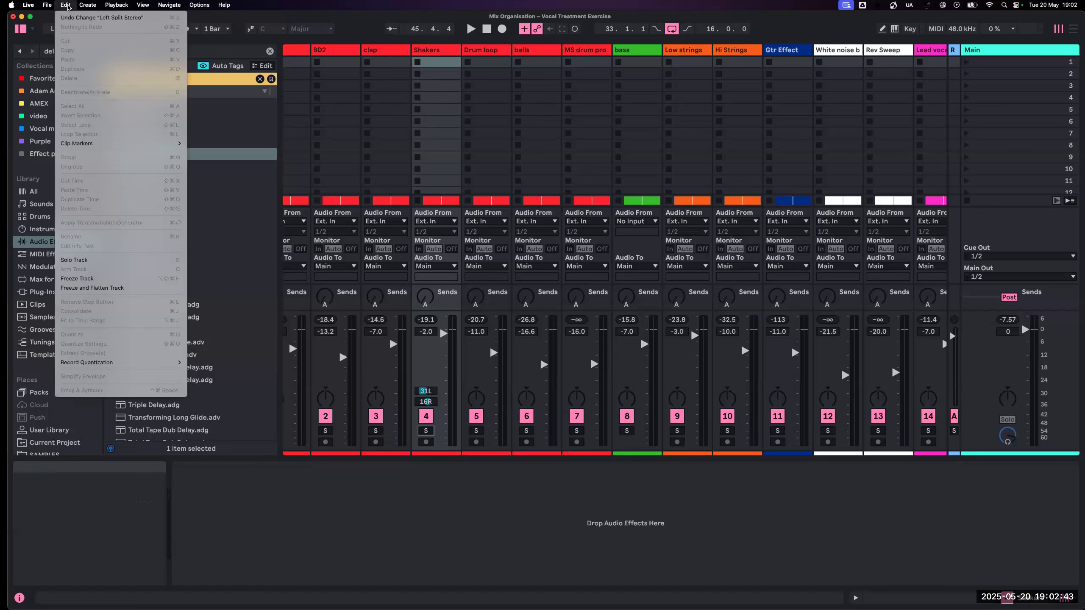
left_click(68, 5)
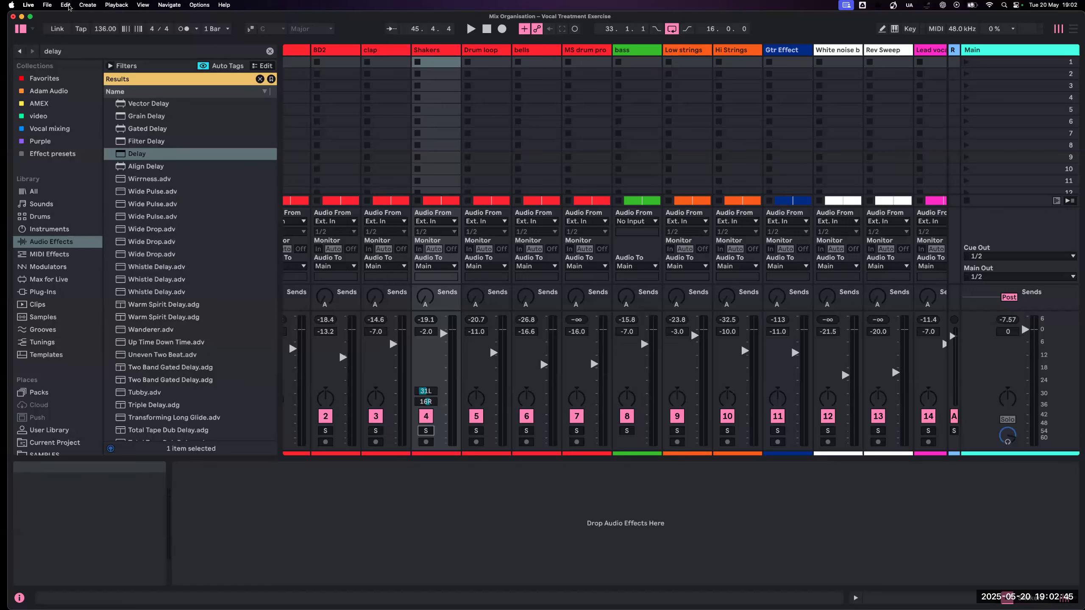
key("super+z")
key("super+z")
key("super+z")
key("super+z")
key("super+z")
key("super+z")
key("super+z")
key("super+z")
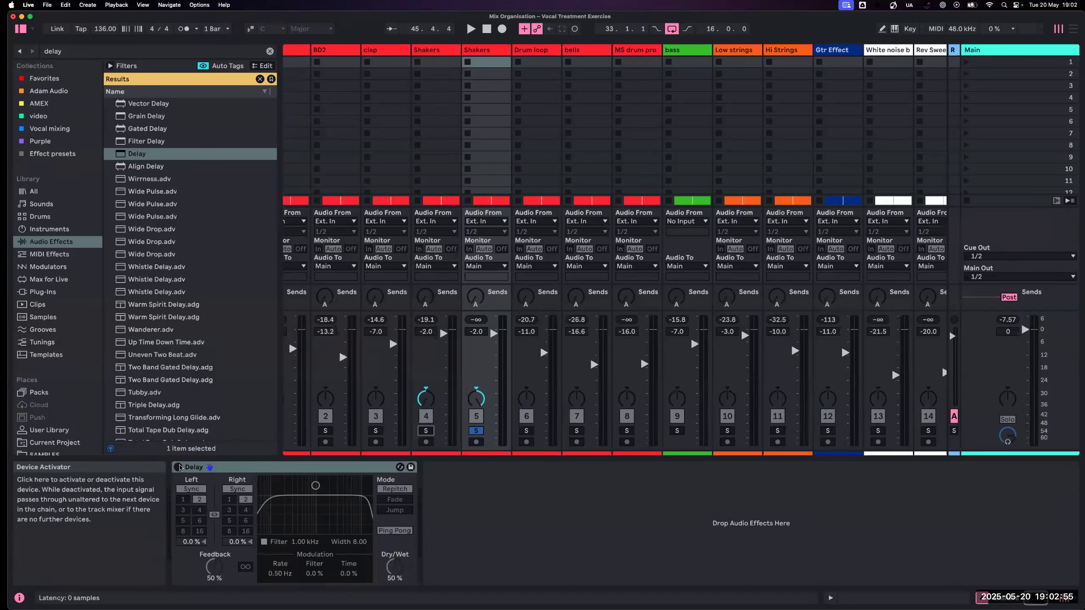
- Reactivate the Delay on the duplicated Shakers track, play both Shakers tracks soloed, and return to the full mix
left_click(177, 467)
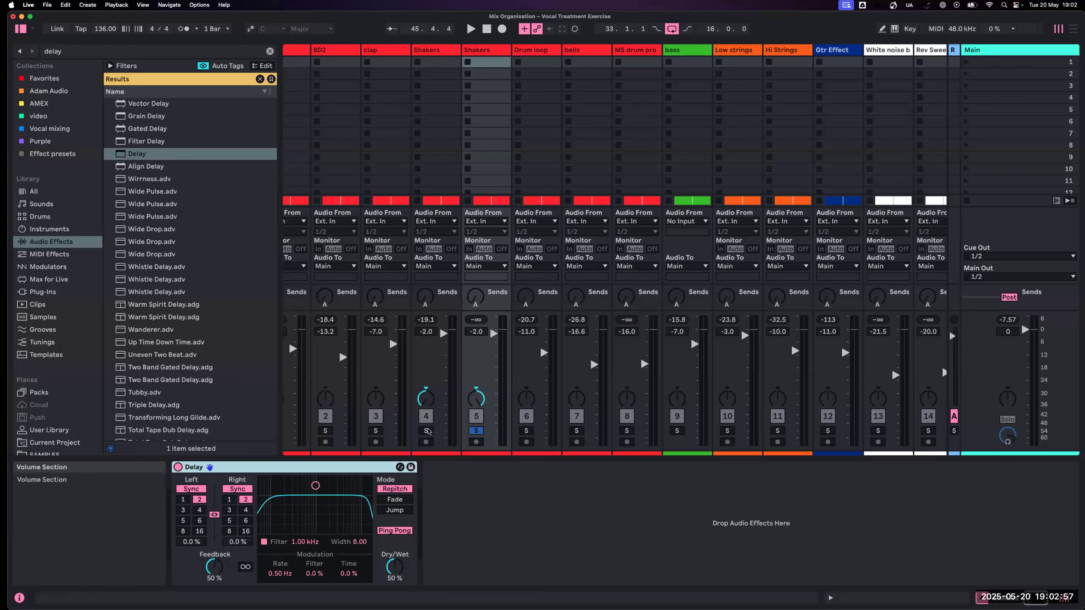
left_click(426, 431)
key("space")
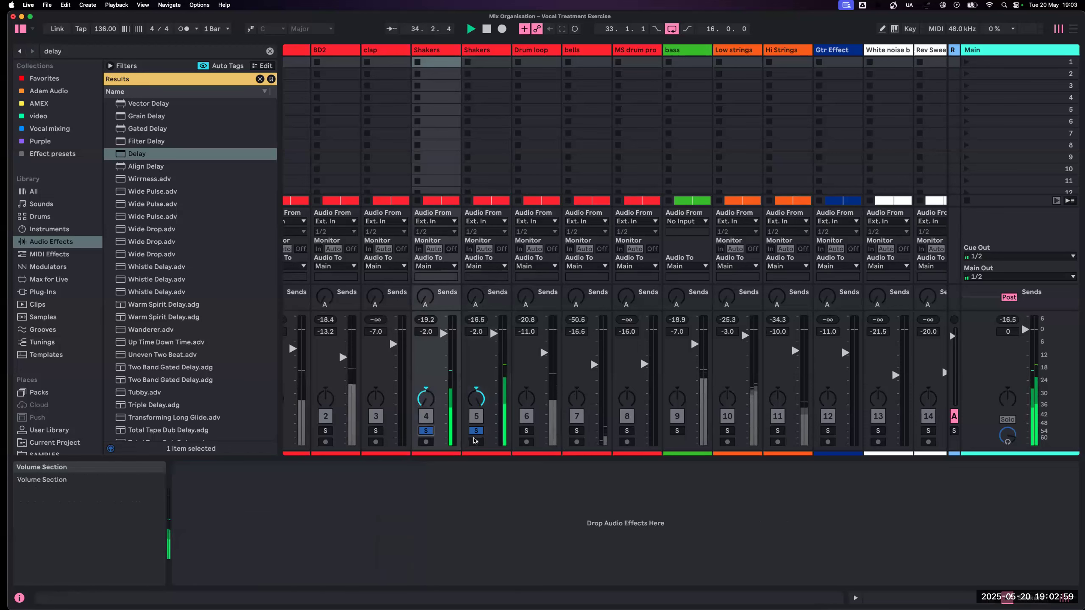
left_click(476, 431)
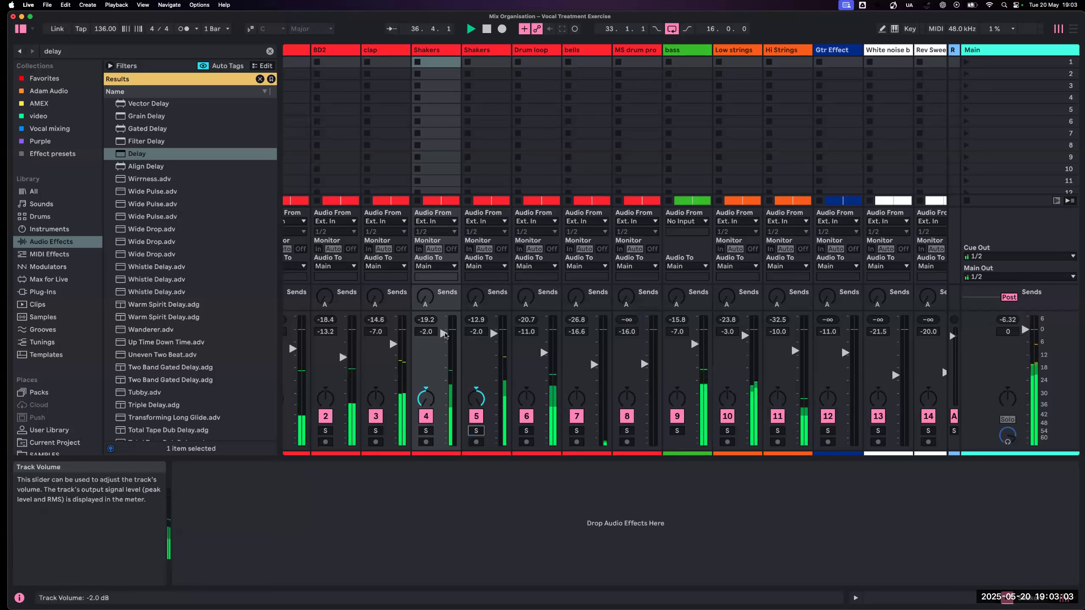
- Balance both shakers in the playing mix, lowering the original Shakers track to -11.5 dB and its duplicate to -10.6 dB
left_click_drag(443, 335, 488, 347)
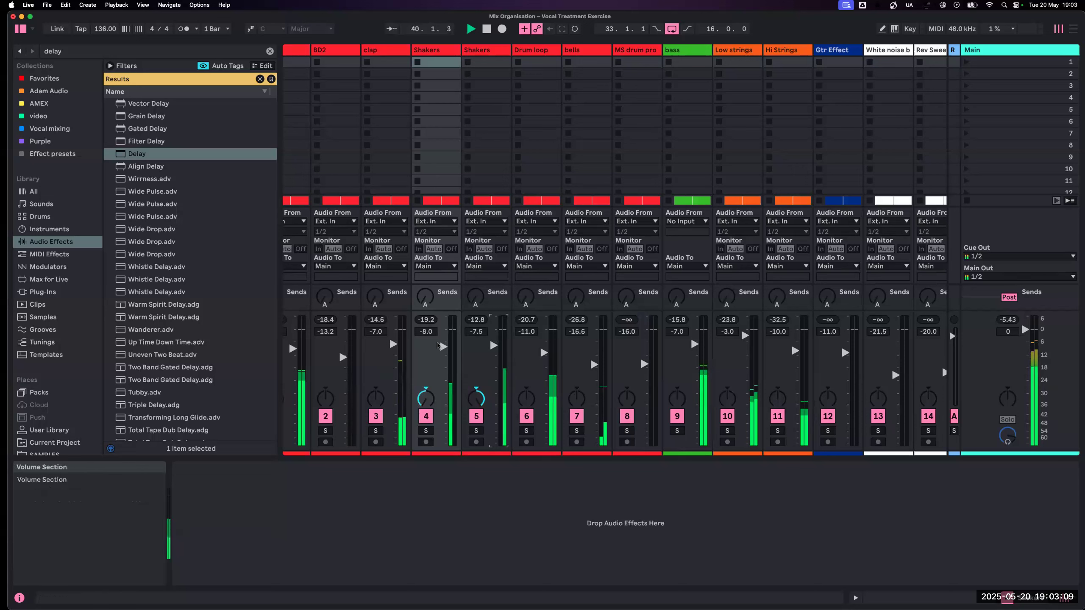
left_click_drag(443, 347, 491, 363)
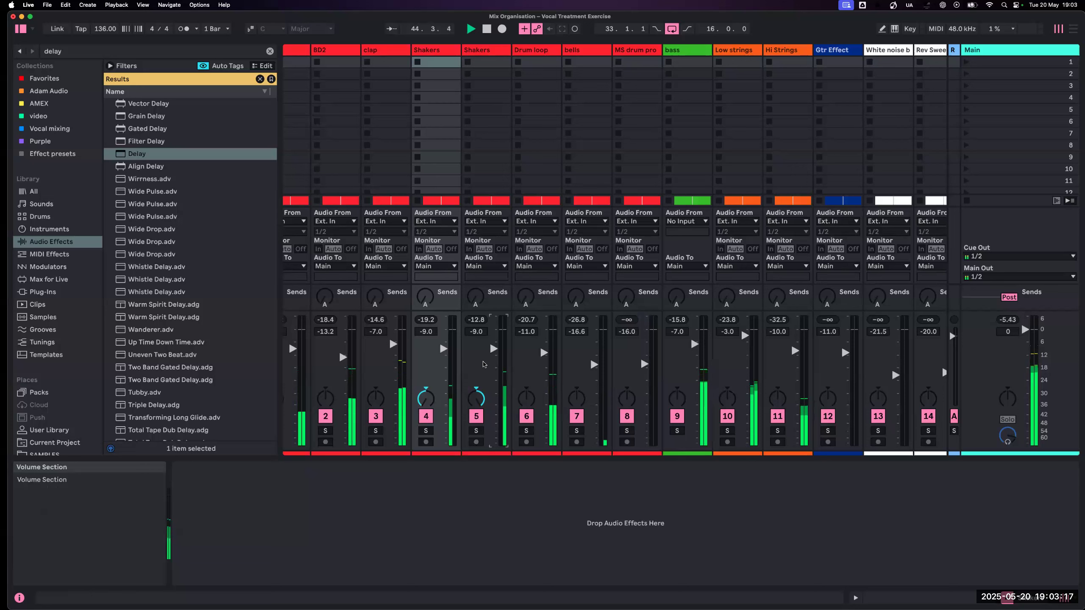
left_click_drag(492, 350, 443, 354)
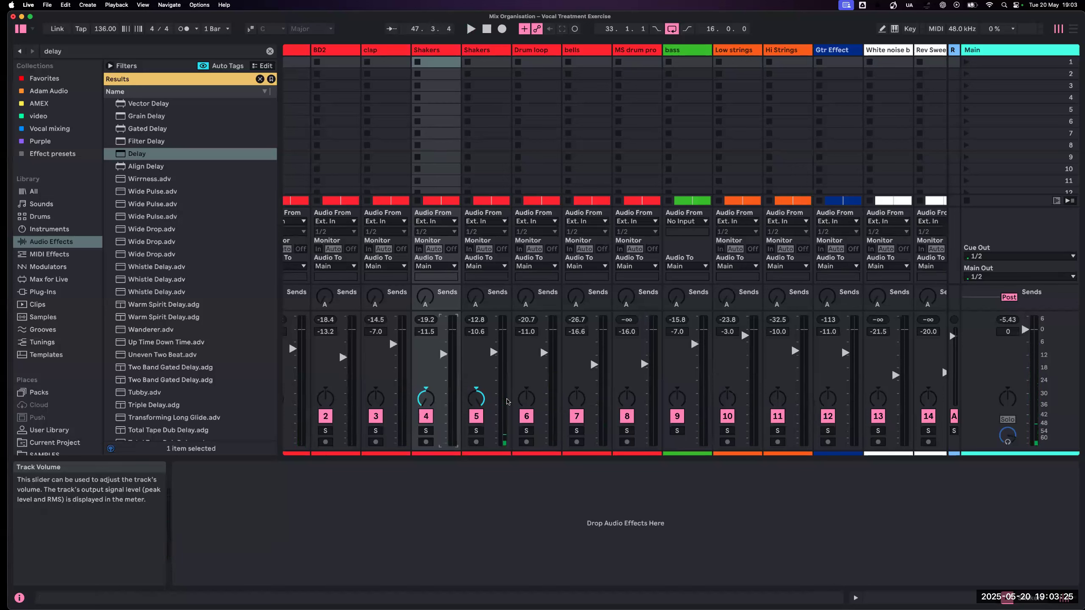
- Solo the Drum loop track and play it to check its stereo placement
scroll(505, 399, "right", 3)
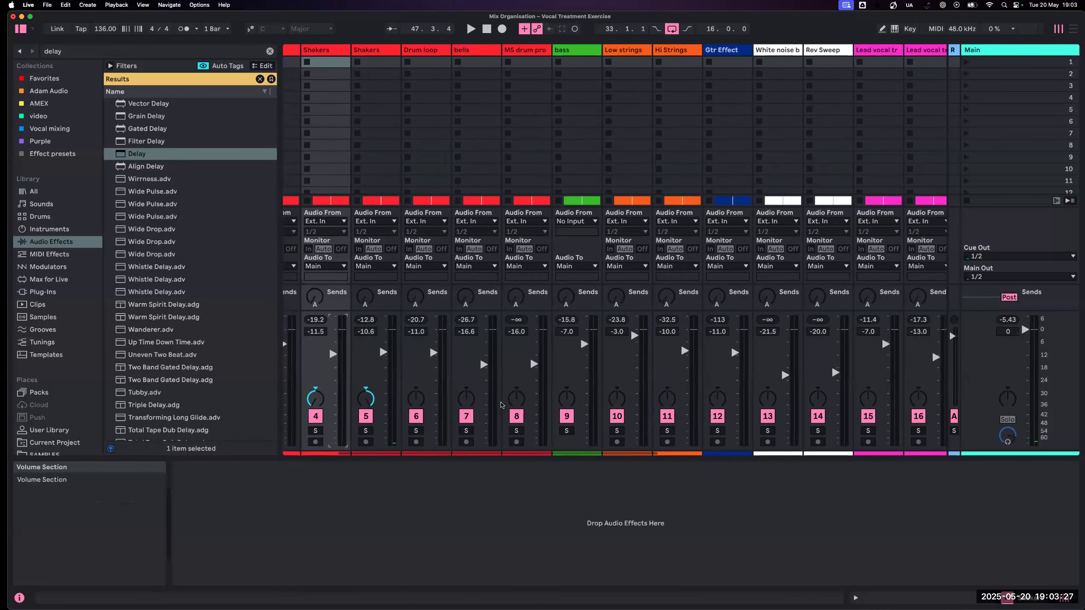
scroll(502, 404, "left", 1)
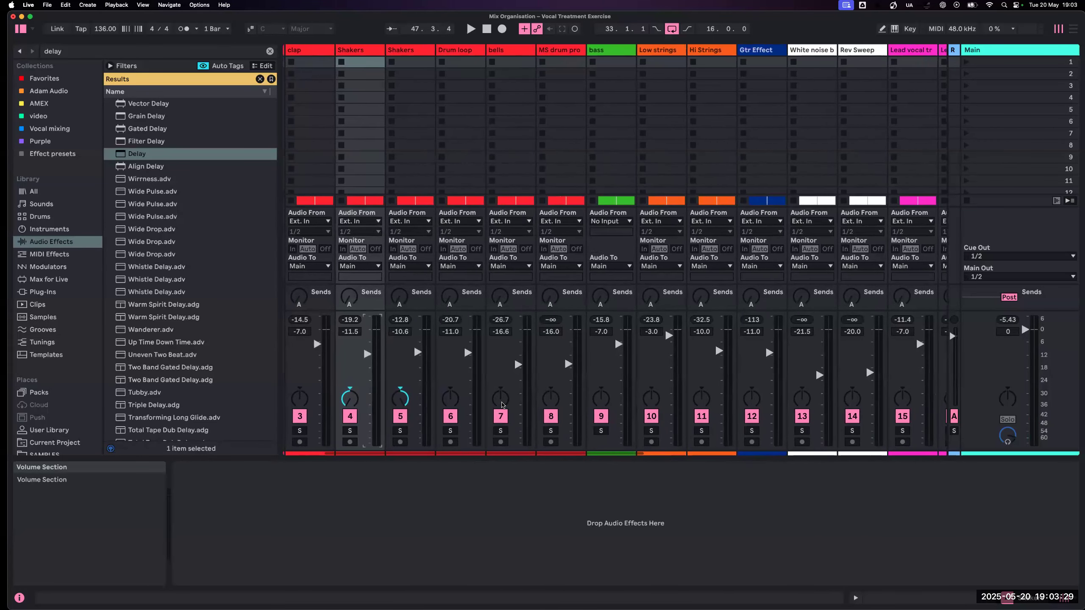
scroll(502, 404, "left", 1)
scroll(503, 404, "right", 1)
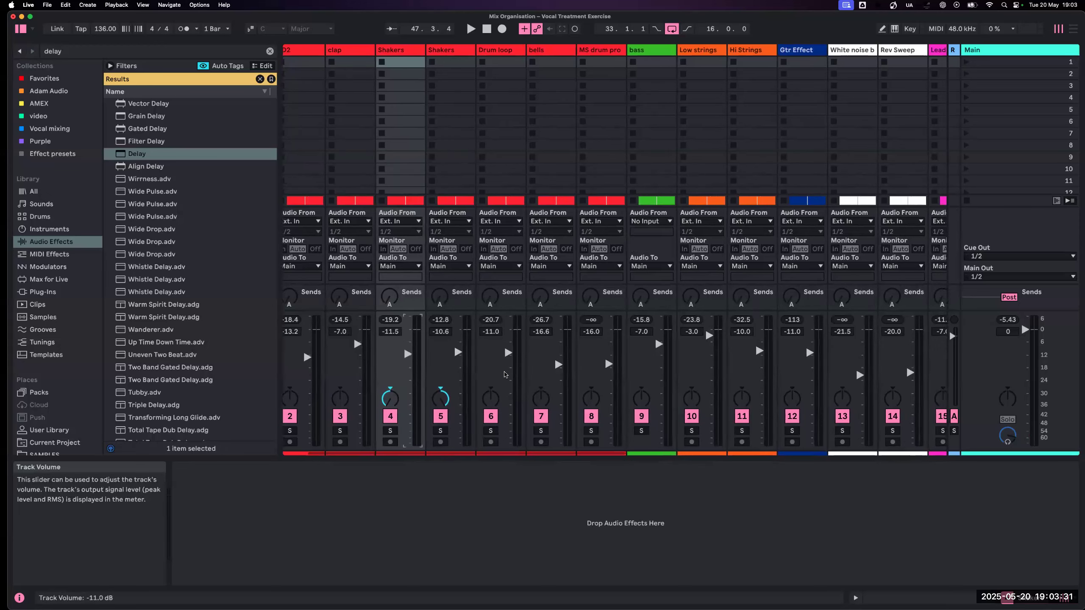
key("space")
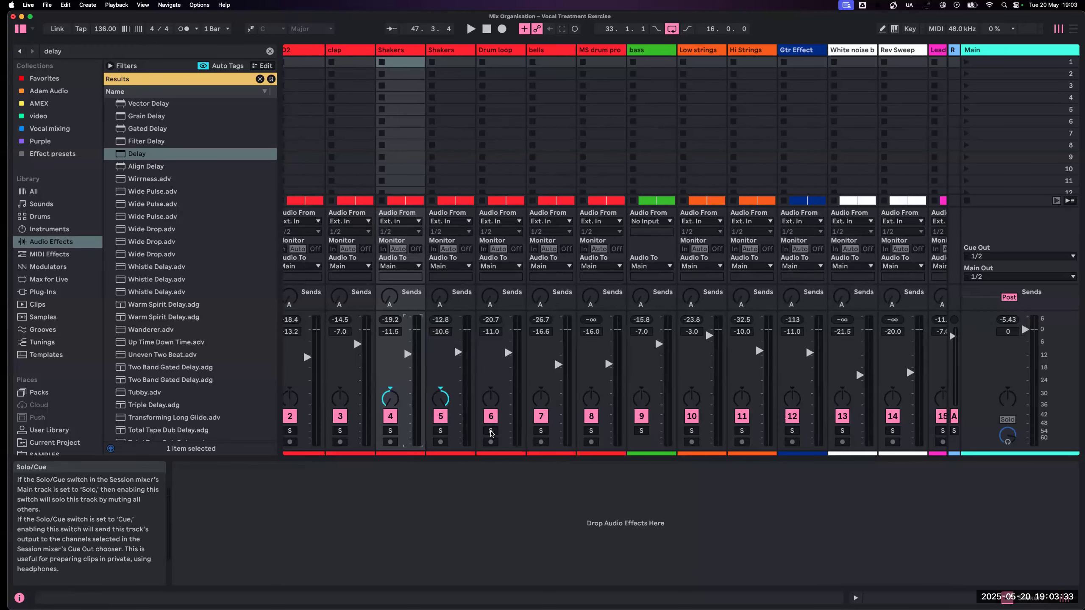
left_click(490, 430)
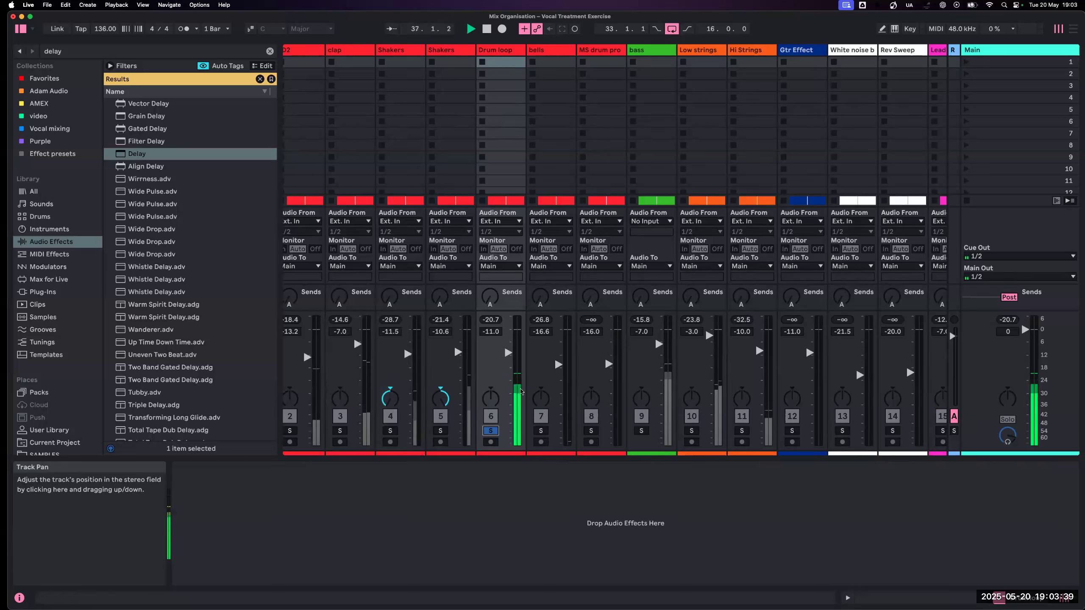
- Solo the bells track, play it on its own, and unsolo it after listening
scroll(517, 423, "right", 2)
left_click(517, 430)
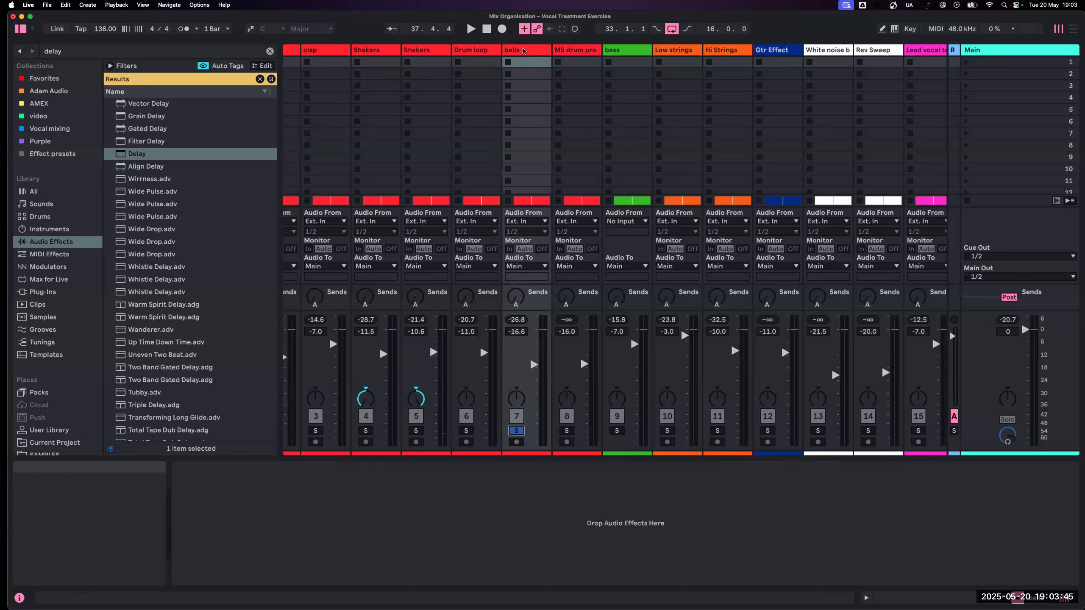
left_click(524, 50)
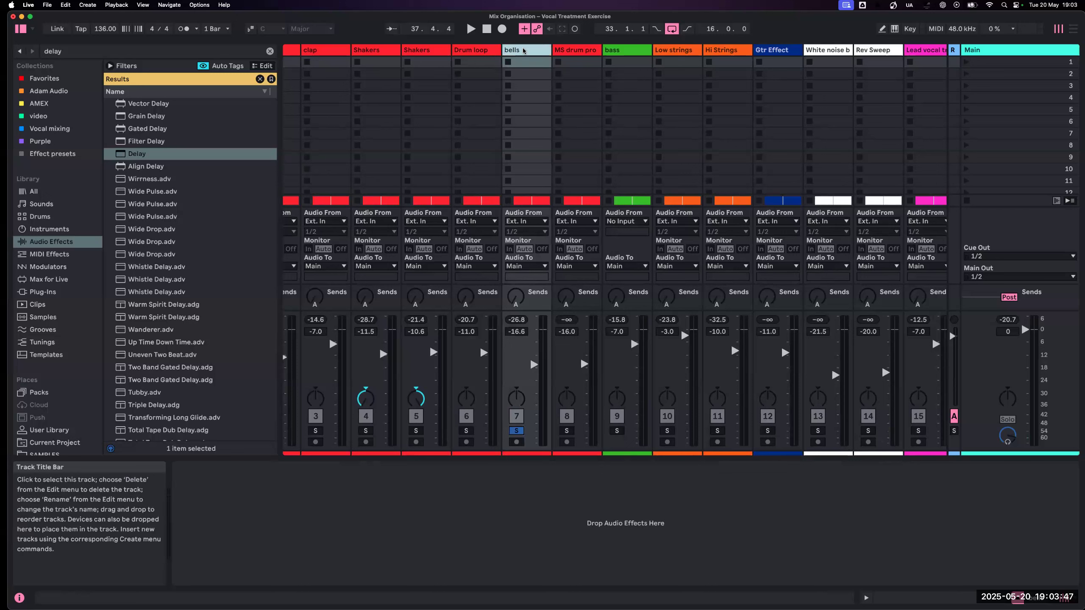
key("space")
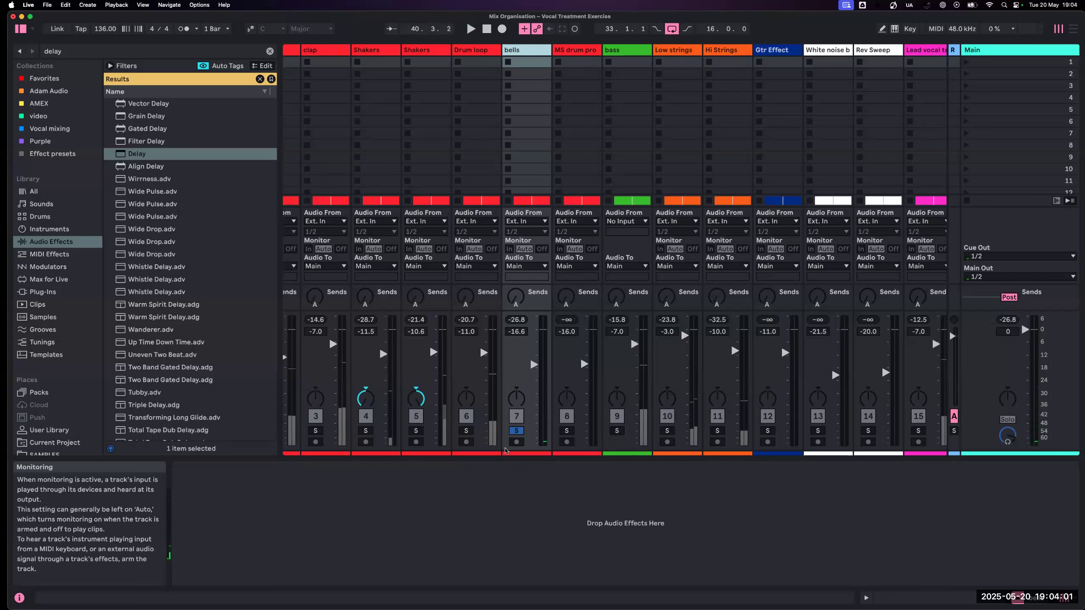
left_click(517, 431)
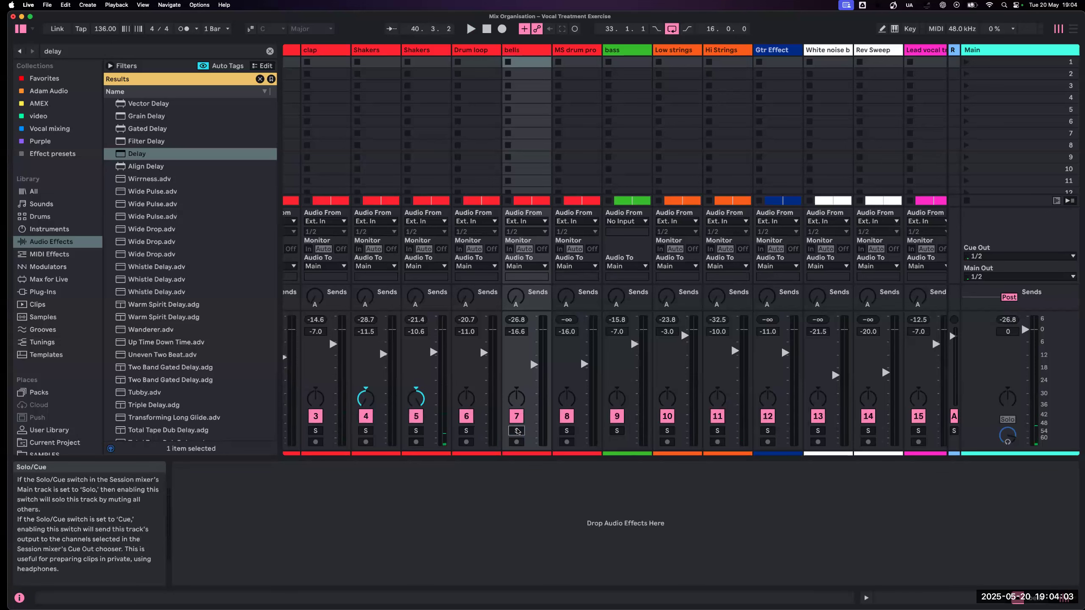
- Solo the MS drum pro track, play its section around bar 100 with the whole arrangement in view, and unsolo it after listening
scroll(495, 436, "right", 3)
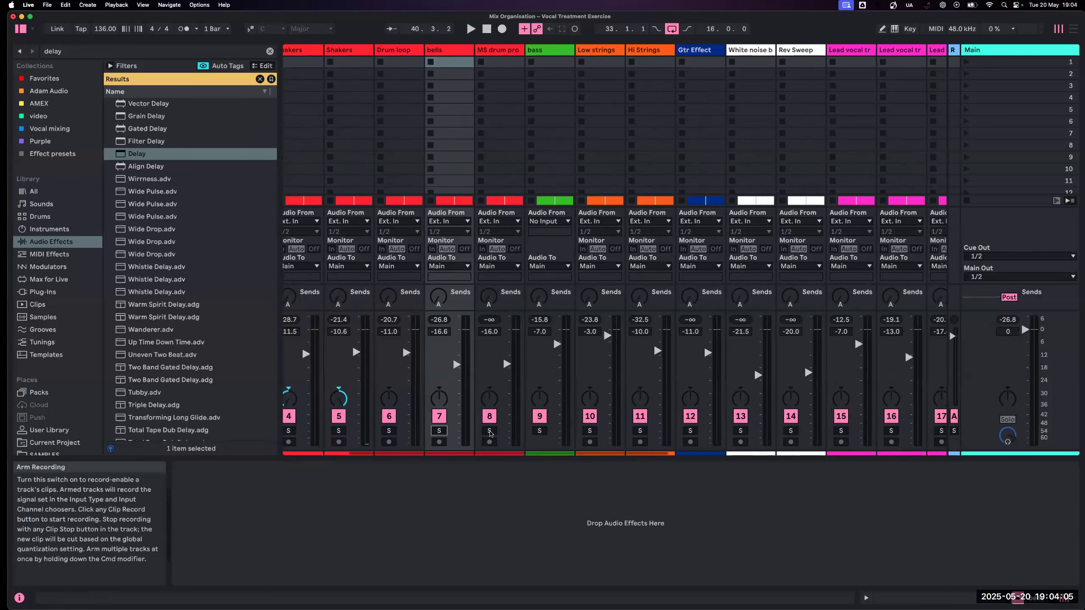
left_click(489, 431)
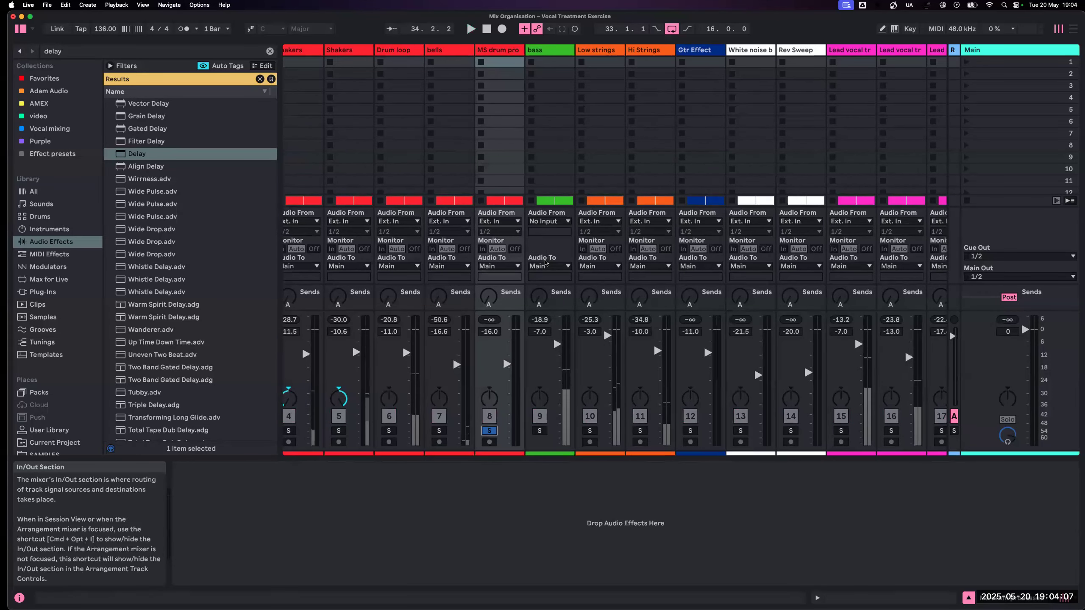
key("Tab")
scroll(607, 229, "right", 6)
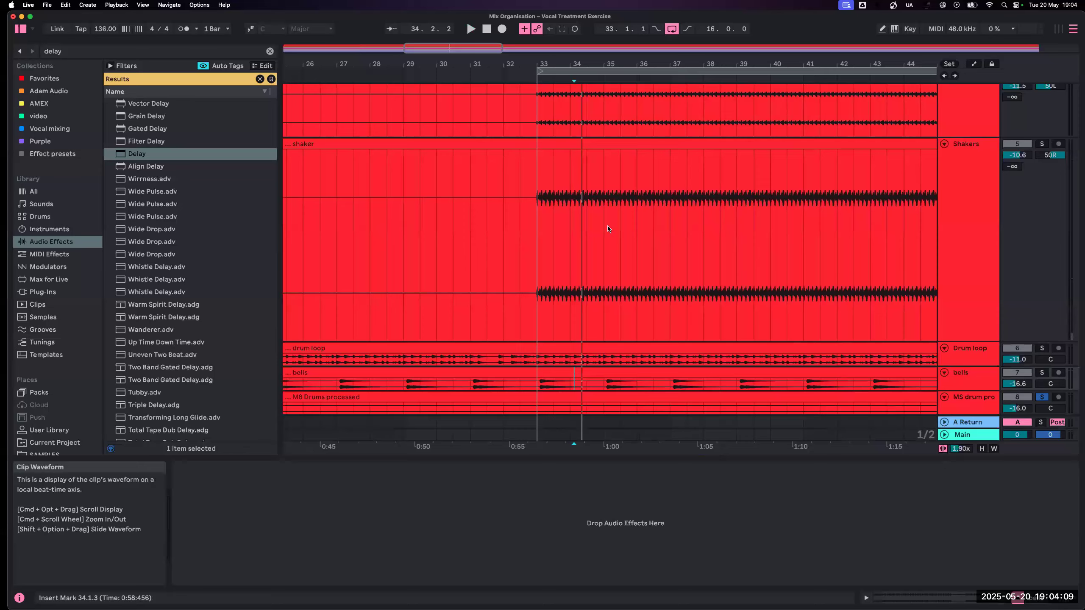
key("h")
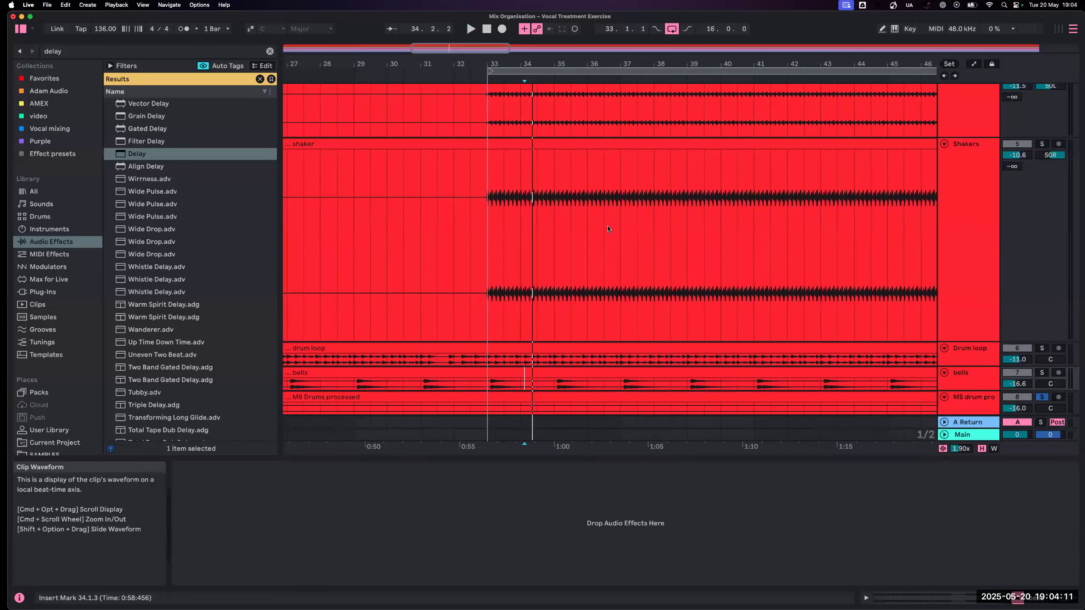
key("w")
scroll(610, 229, "right", 2)
left_click(661, 85)
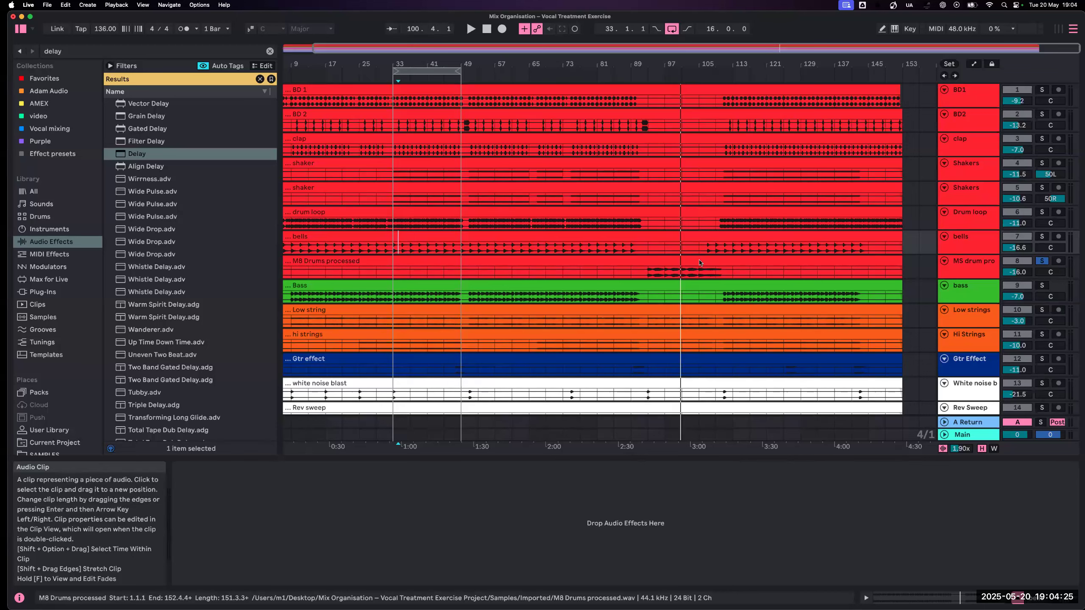
key("Tab")
left_click(490, 431)
- Solo and play the Low strings track, add the bass to the solo for comparison, and unsolo both after listening
scroll(654, 345, "right", 5)
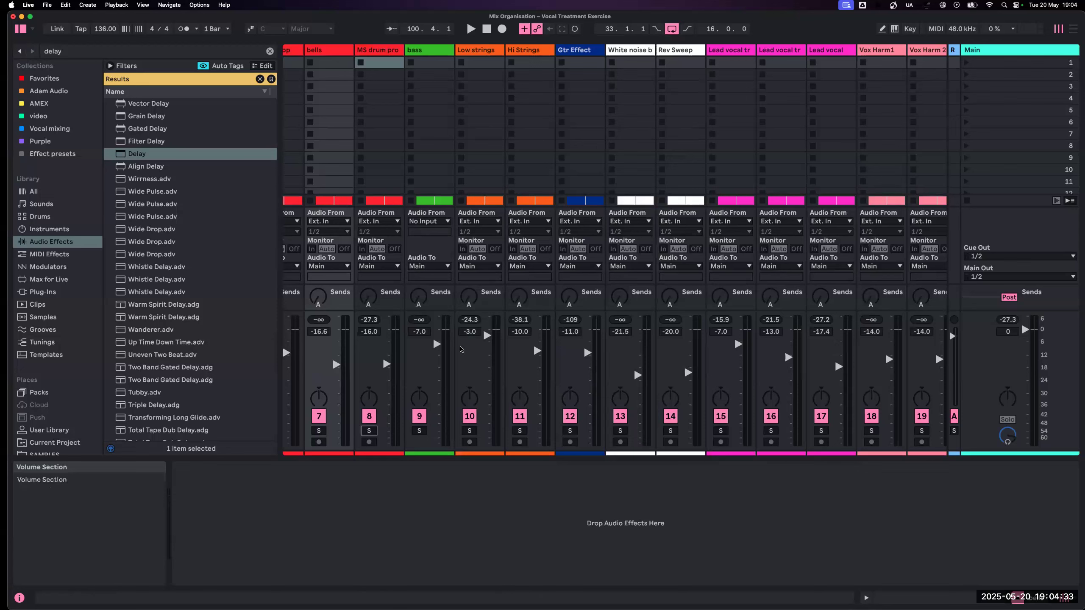
left_click(468, 430)
key("space")
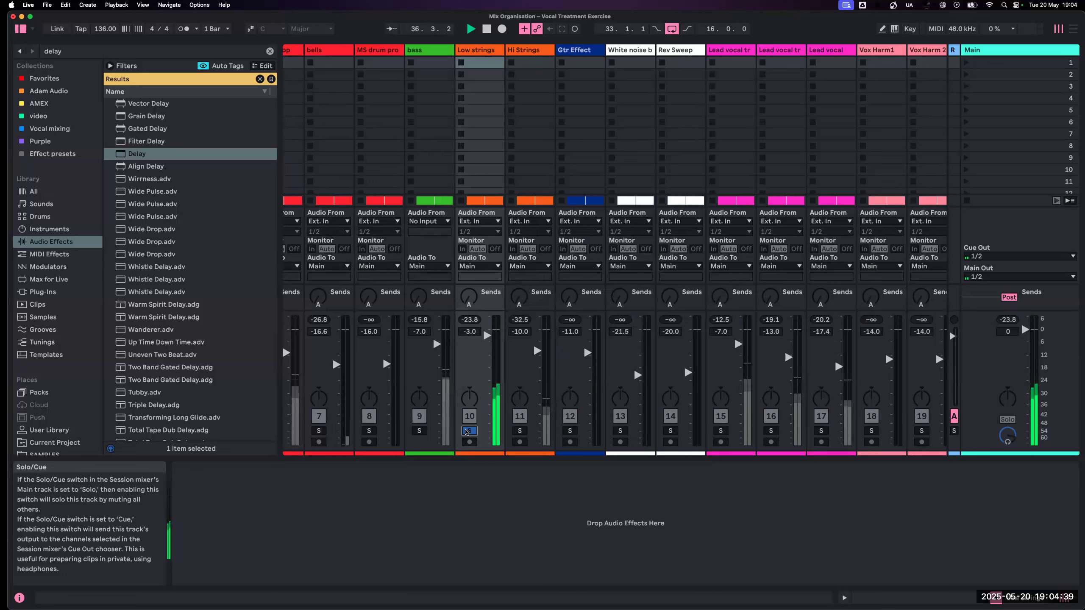
left_click(420, 431)
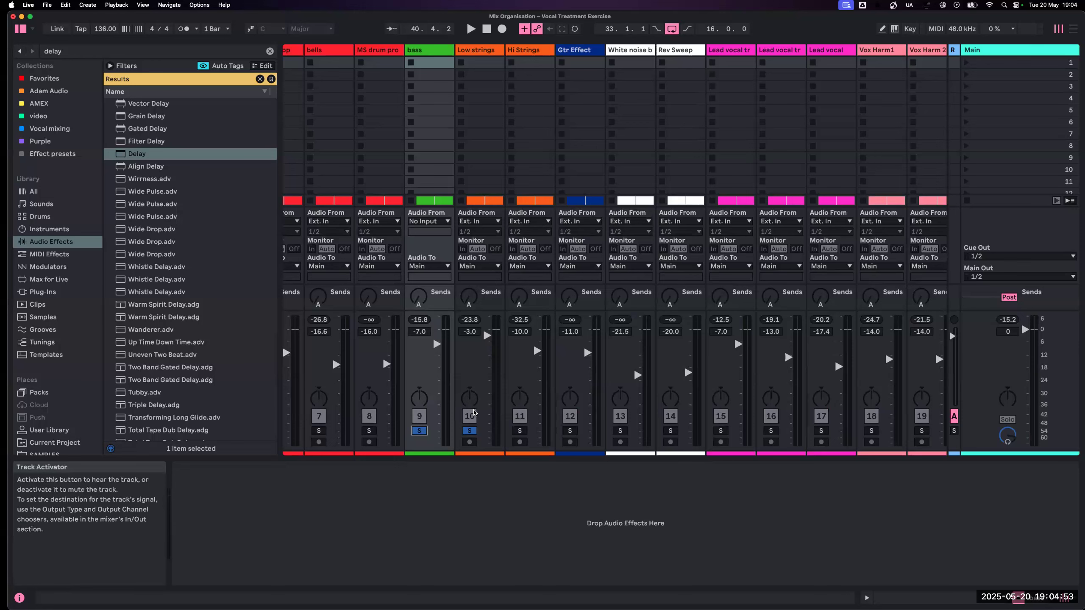
scroll(460, 384, "right", 1)
scroll(460, 384, "down", 1)
left_click(466, 430)
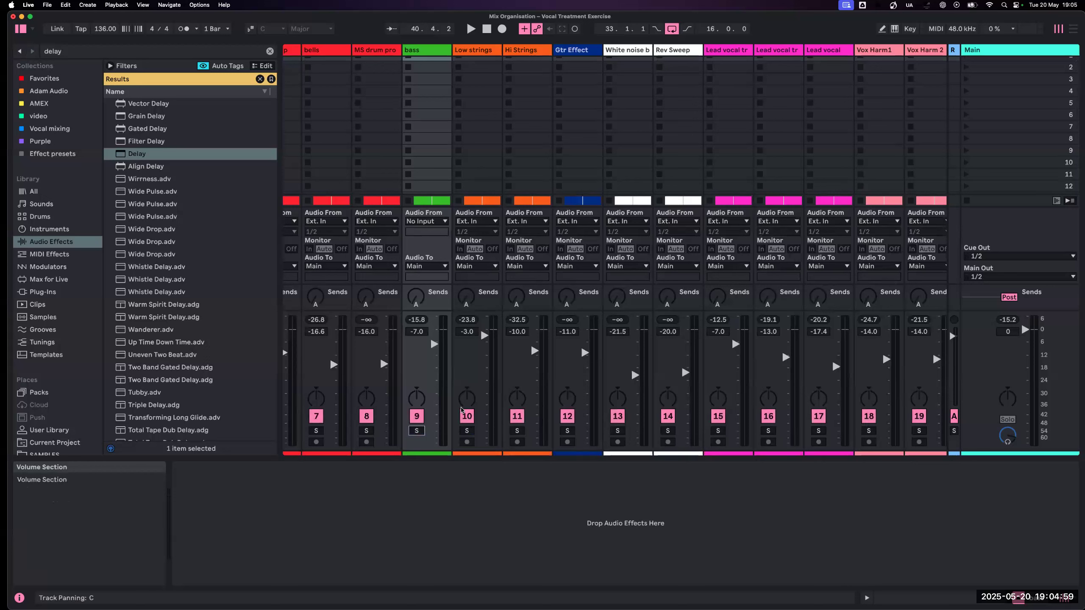
- Pan the Low strings track to the left and solo it together with the bass and Hi Strings tracks
left_click_drag(466, 397, 465, 398)
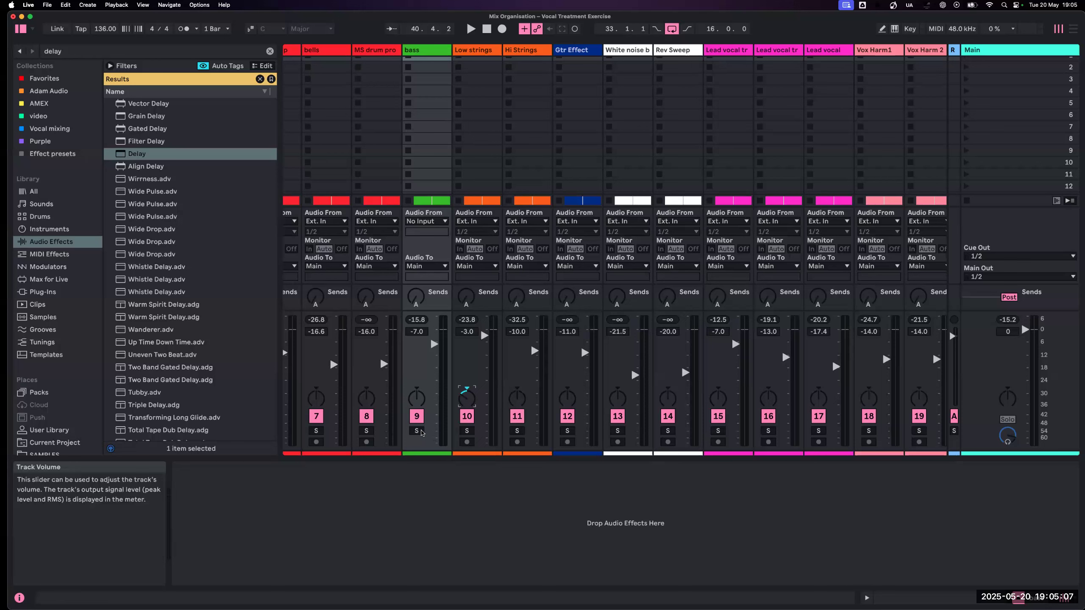
left_click(417, 431)
left_click(467, 430)
left_click(517, 431)
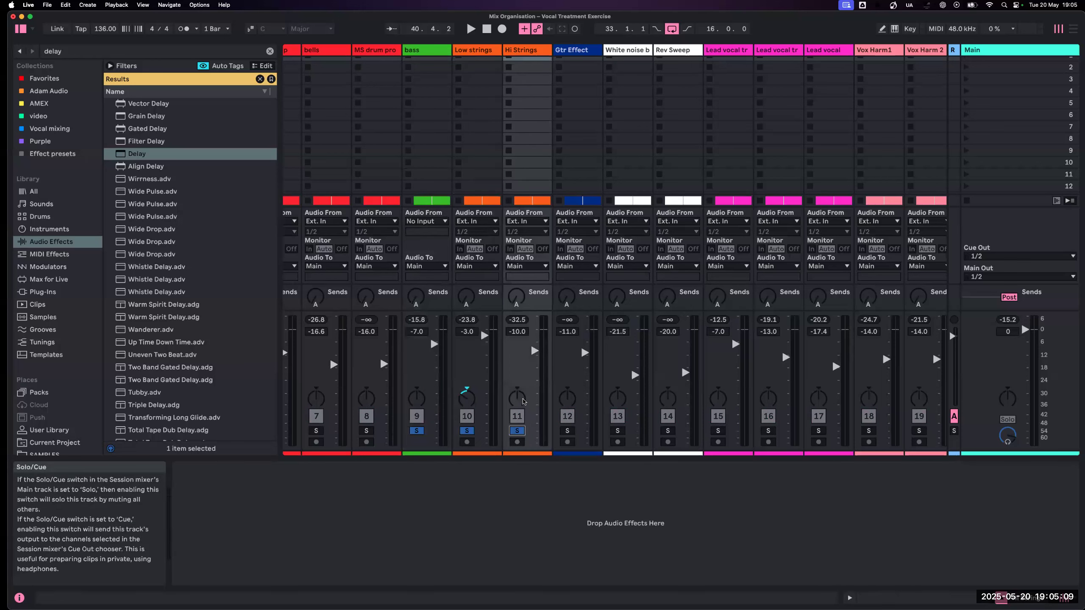
- Play the soloed bass and strings while panning Hi Strings to the right, opposite Low strings, and stop playback
key("space")
left_click_drag(521, 403, 521, 377)
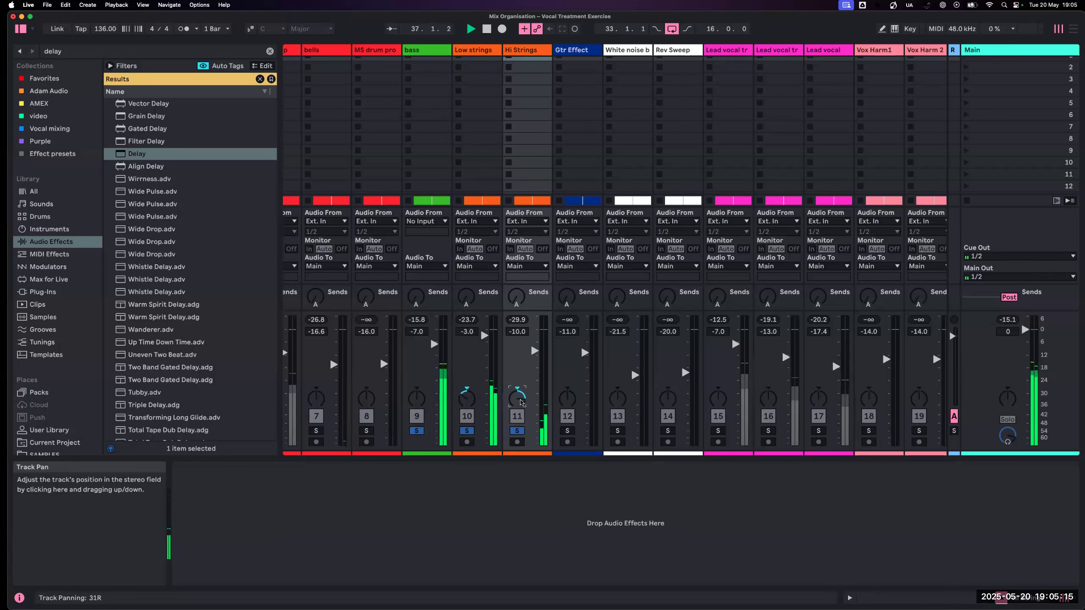
left_click_drag(521, 402, 521, 444)
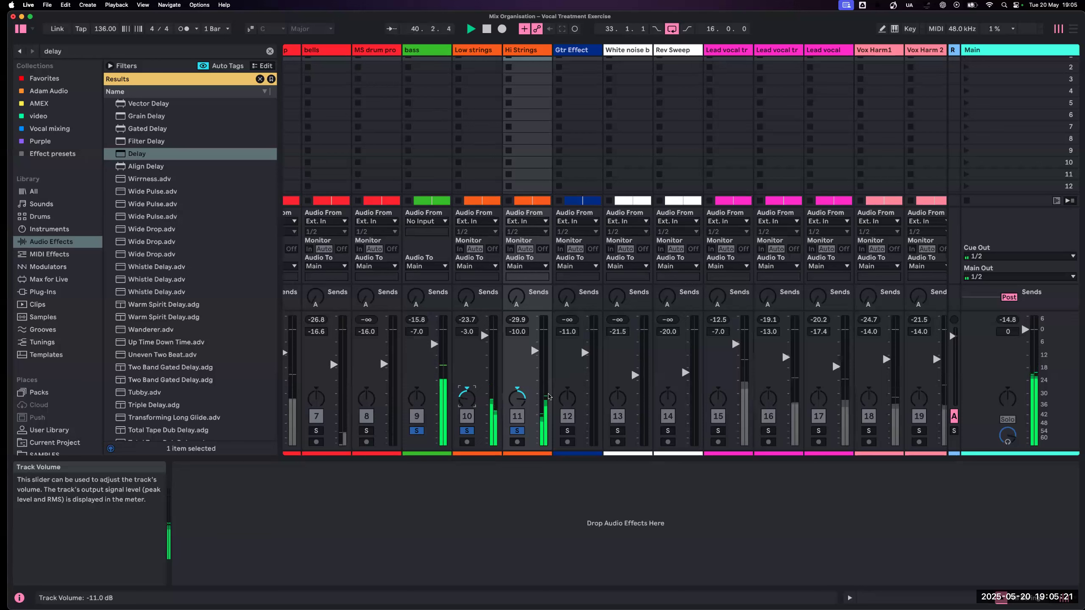
key("space")
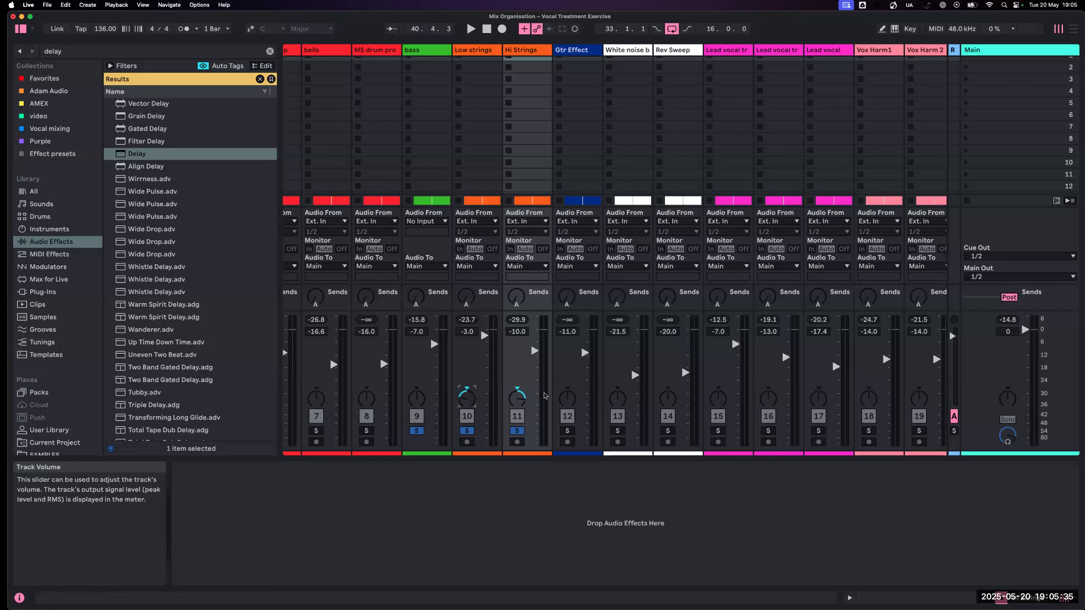
- Clear the delay search from the browser and add a Utility audio effect to the Main track
scroll(544, 396, "right", 3)
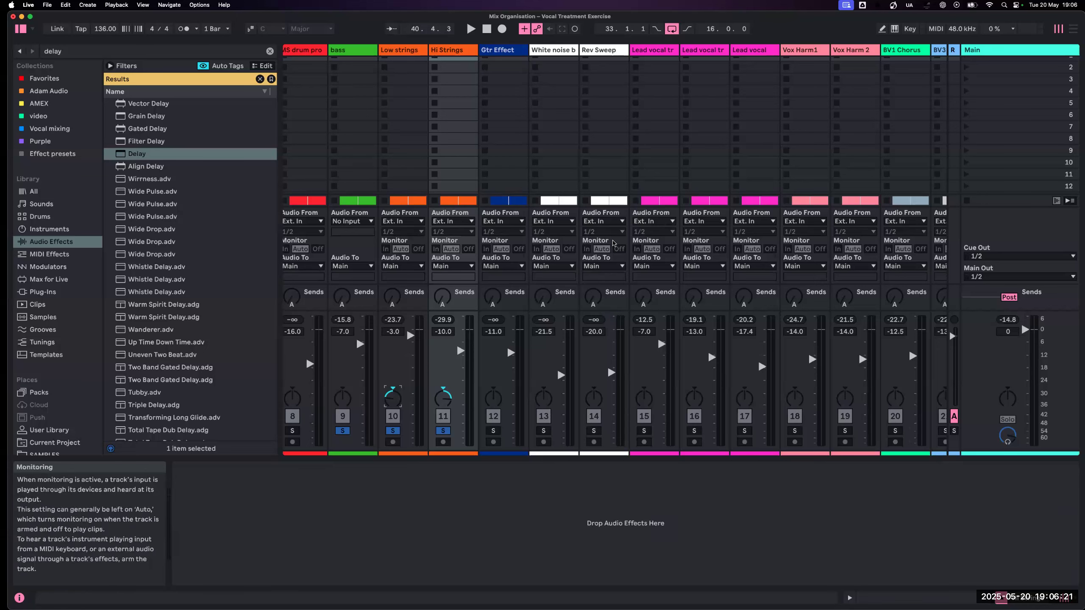
scroll(611, 245, "right", 2)
left_click(270, 51)
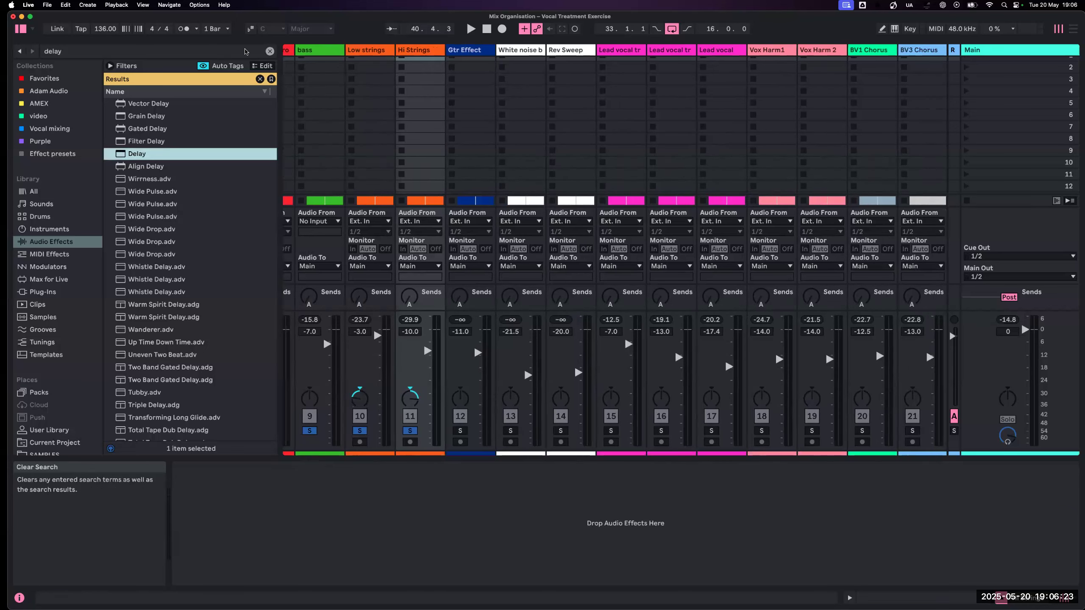
left_click(140, 154)
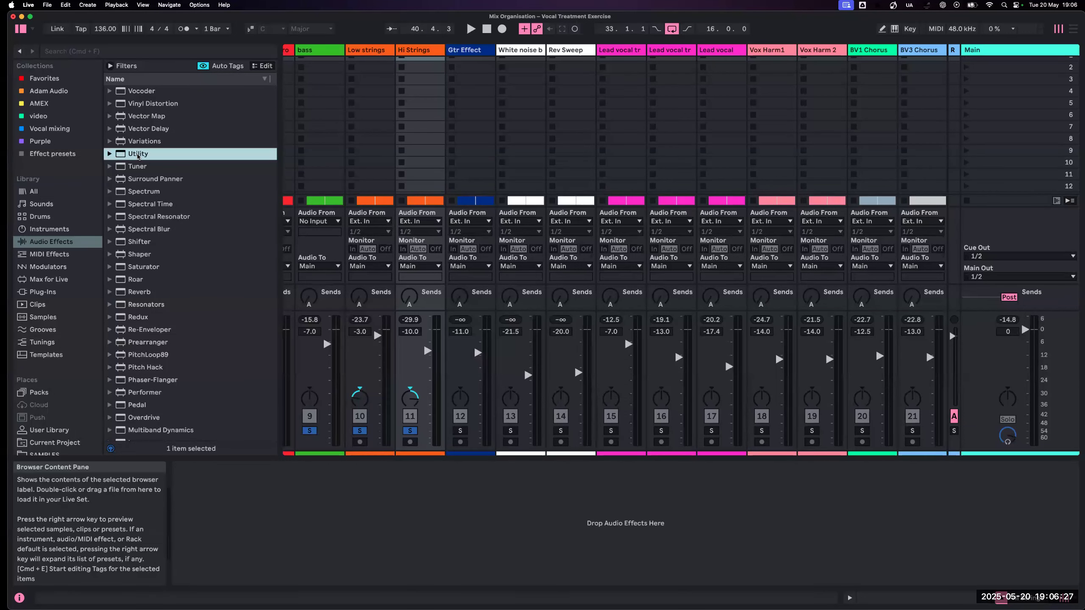
scroll(493, 230, "right", 4)
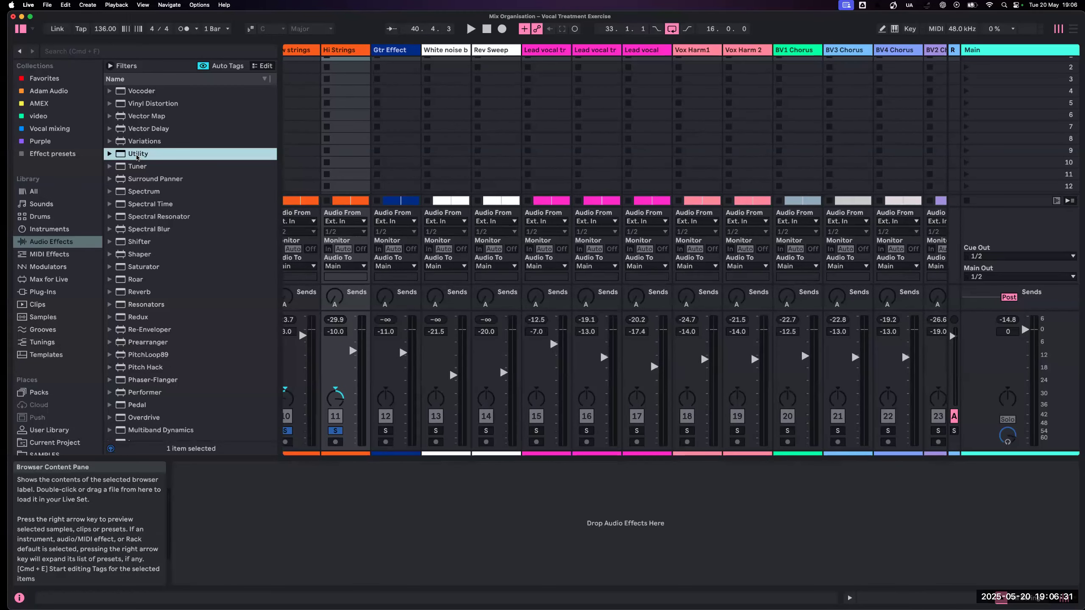
left_click_drag(136, 154, 1004, 52)
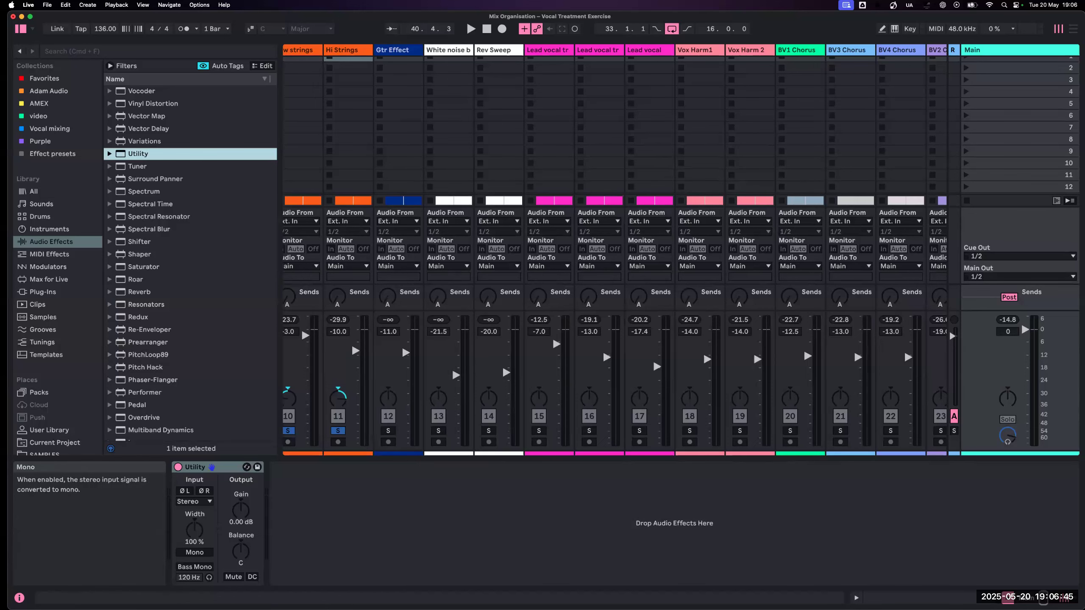
- Unsolo the bass and strings, compare the playing full mix in stereo and mono with the Main track's Utility, and leave Mono enabled
scroll(385, 434, "left", 4)
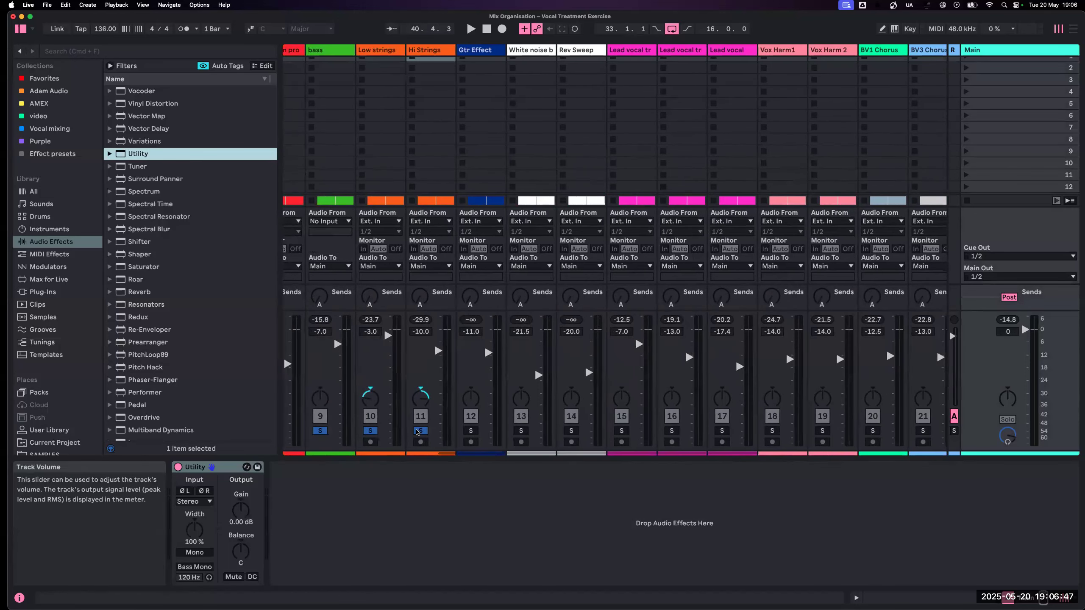
key("space")
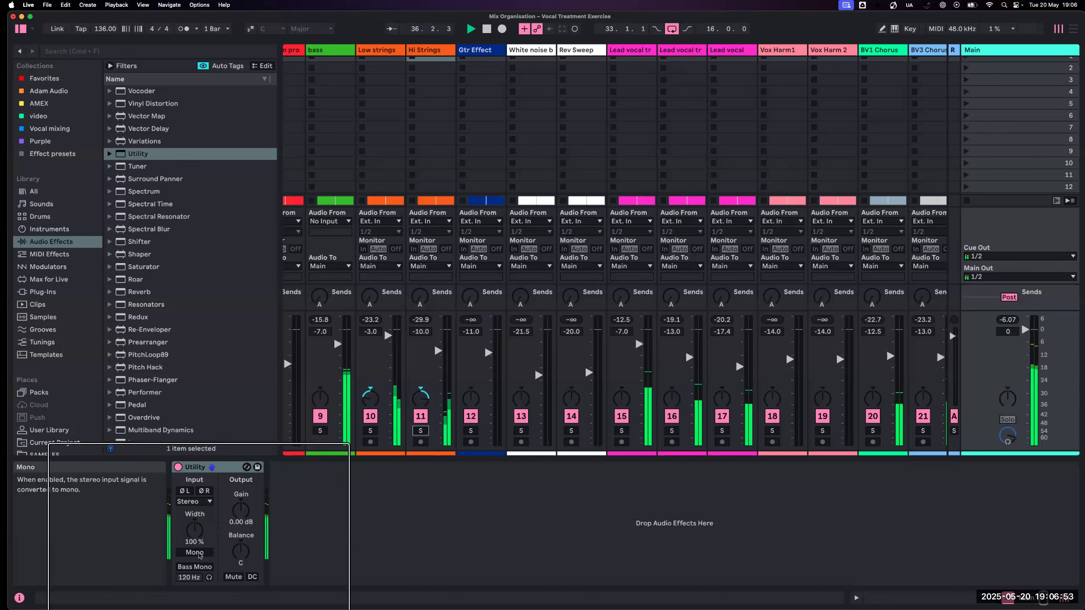
left_click(199, 554)
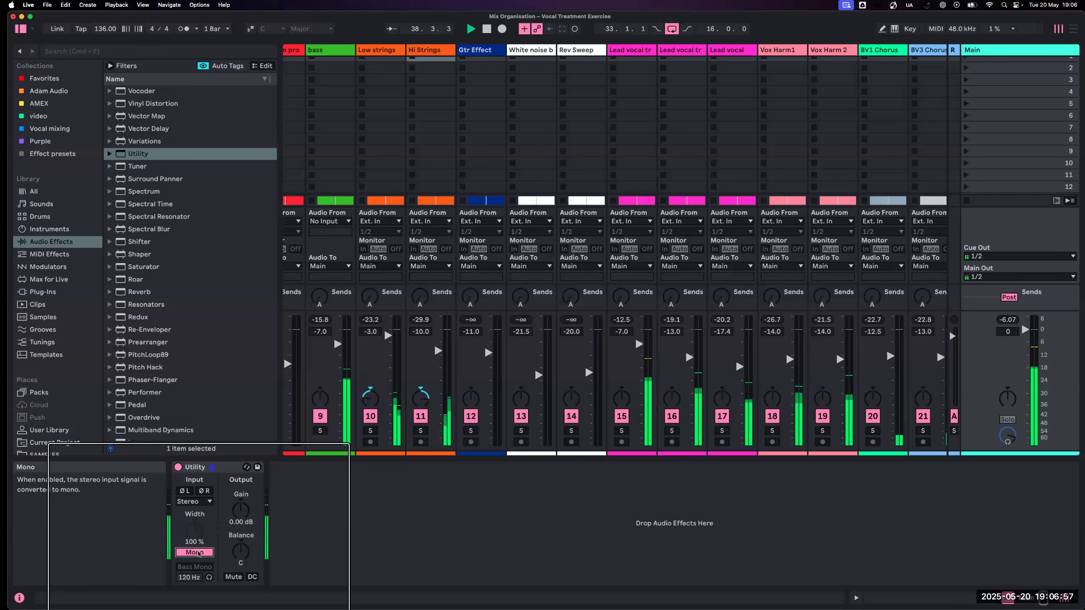
left_click(199, 553)
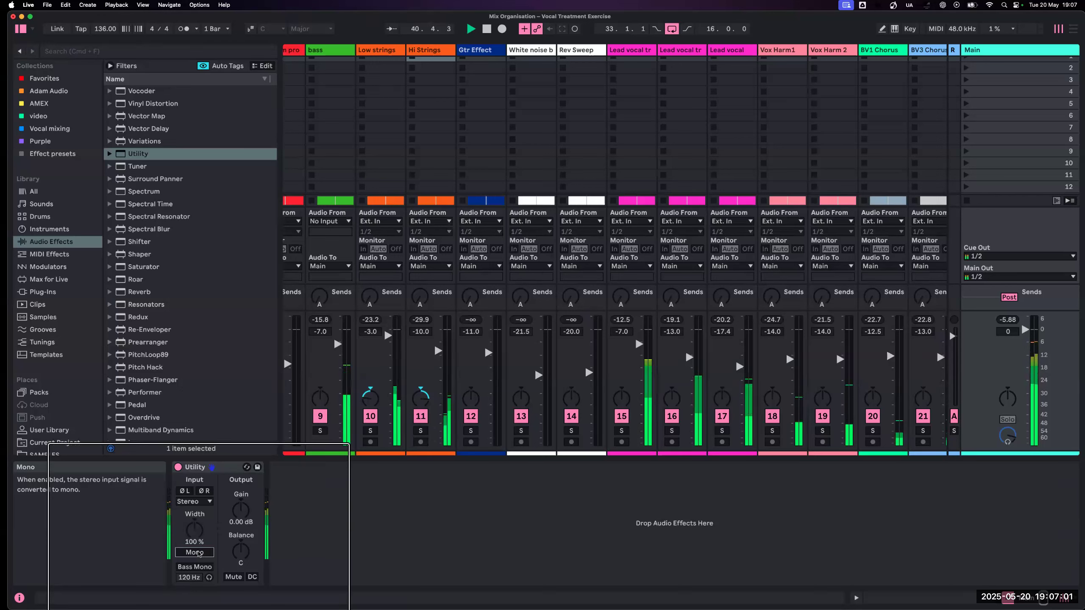
left_click(198, 553)
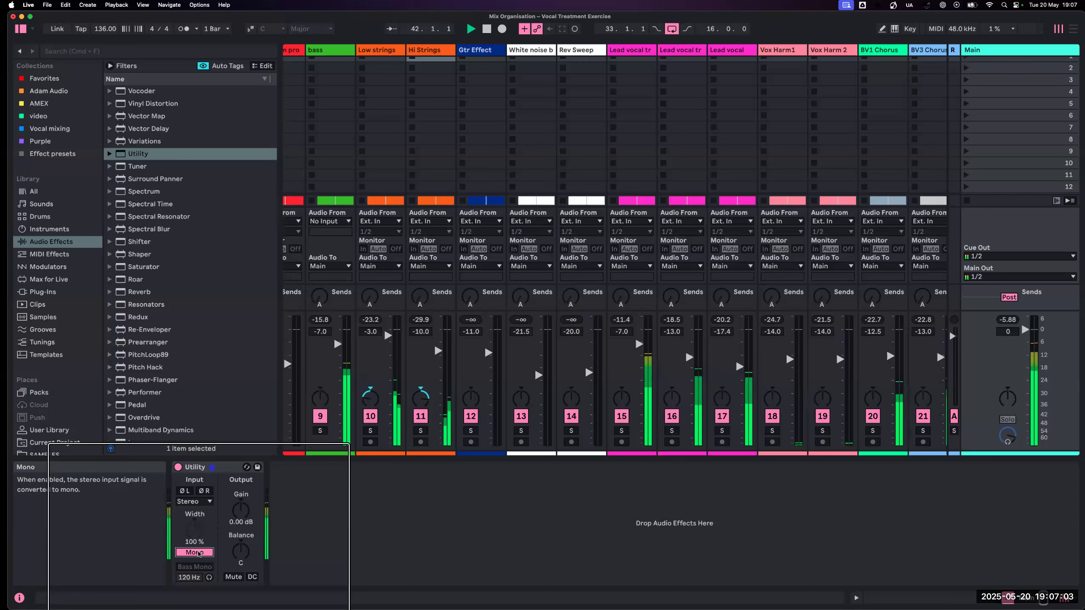
key("space")
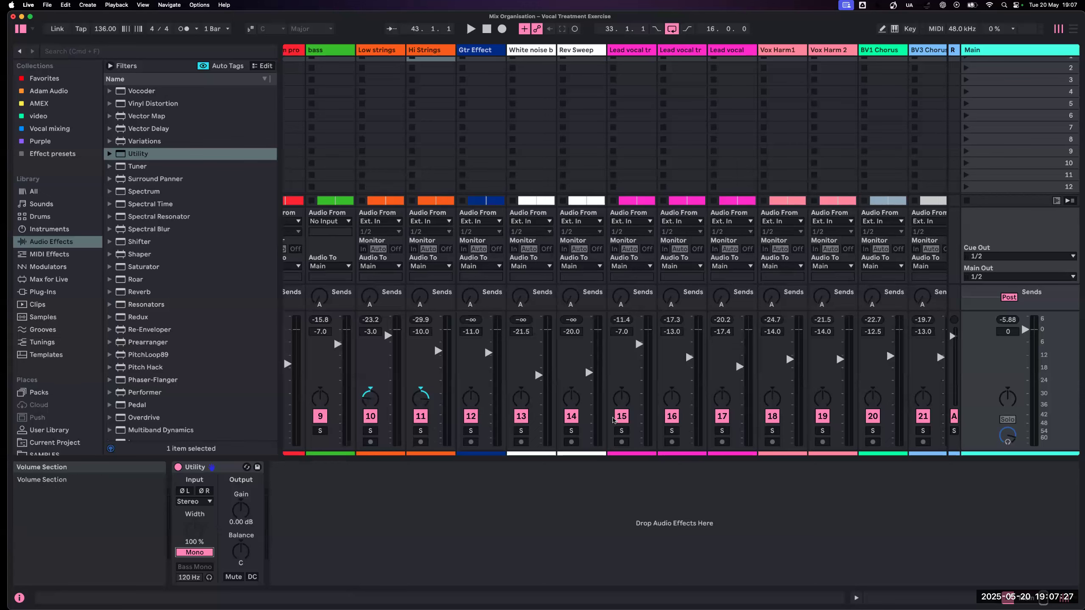
- Select the tracks from Lead vocal (17) through BV2 Chorus (23) and deactivate them all together
scroll(610, 421, "left", 1)
scroll(610, 421, "right", 5)
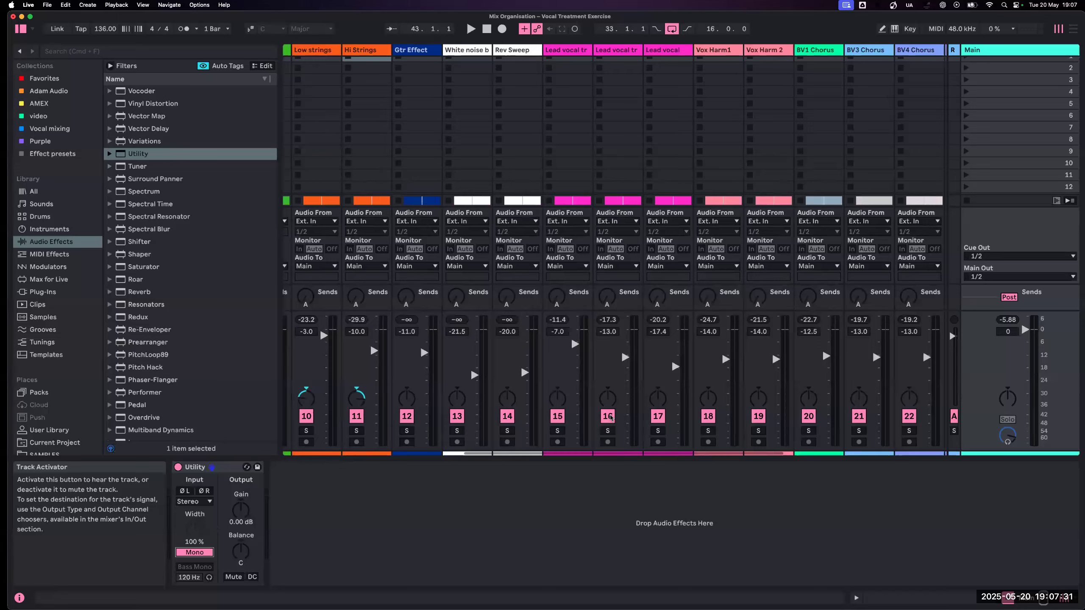
scroll(610, 419, "right", 3)
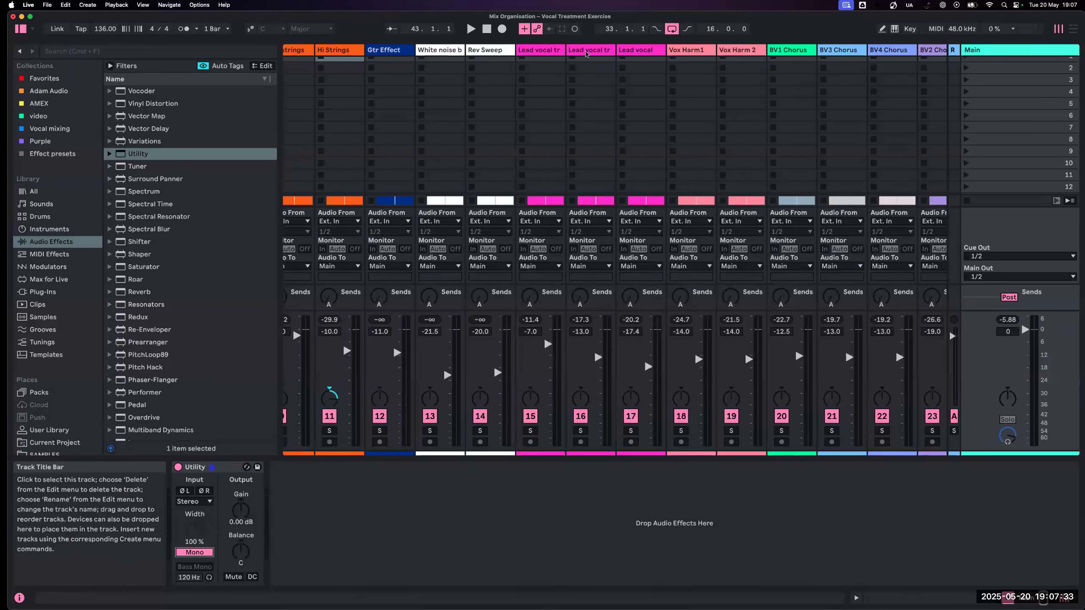
left_click(685, 54)
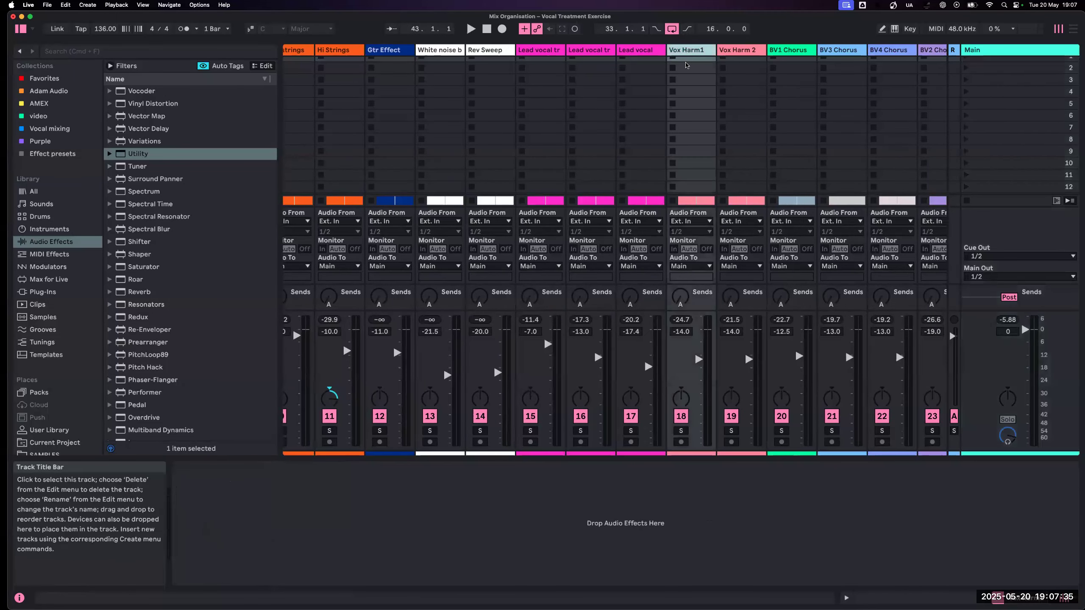
scroll(686, 65, "right", 5)
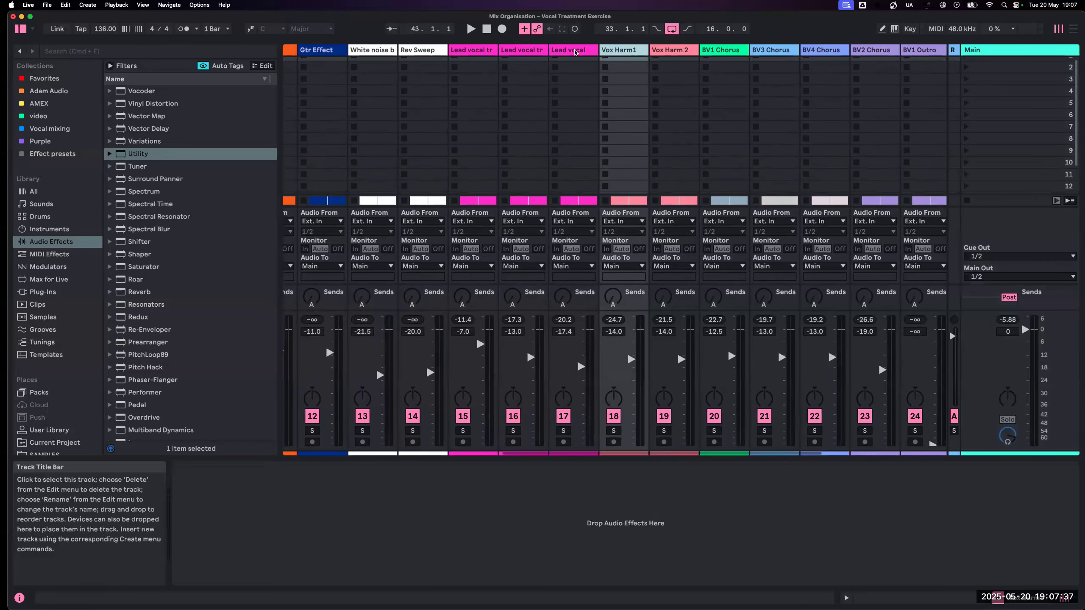
left_click(576, 52)
scroll(634, 63, "right", 15)
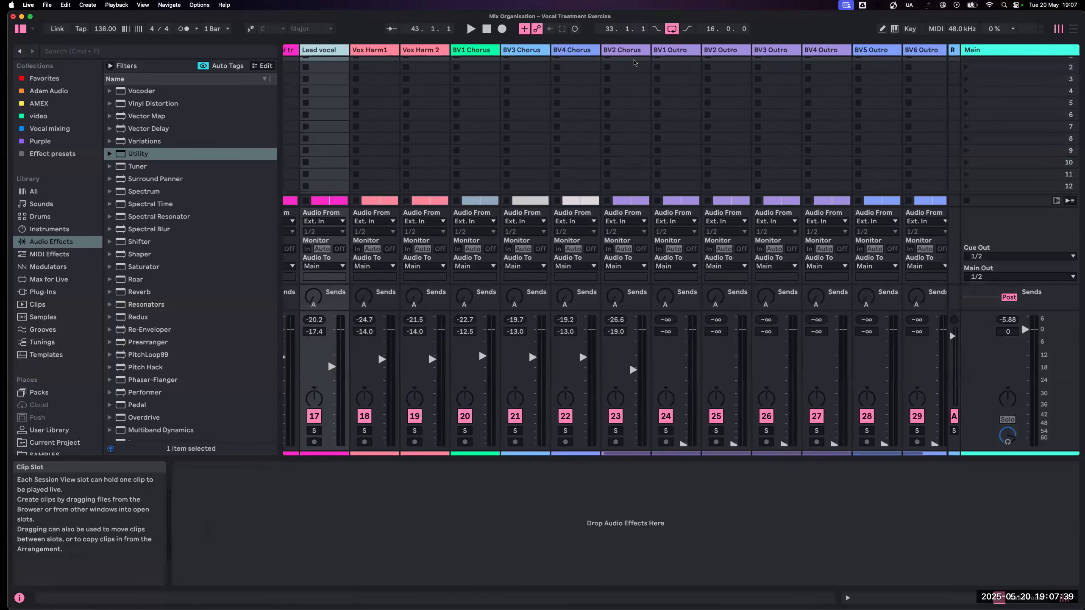
left_click(634, 62, "shift")
left_click(615, 416)
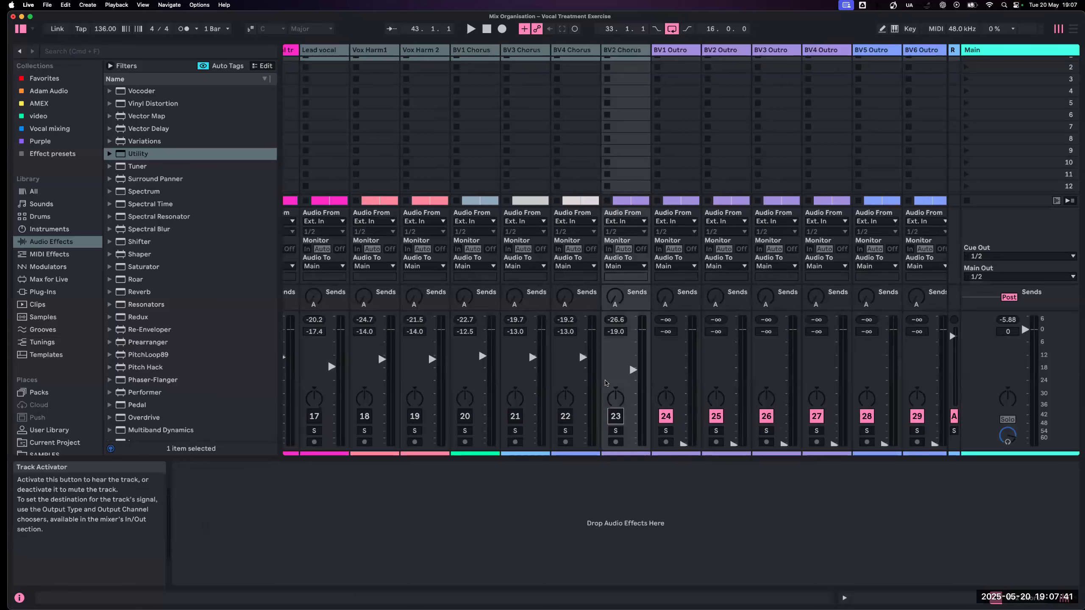
- Solo the Lead vocal tracks 15 and 16 and pan them to opposite sides during playback
scroll(605, 383, "left", 15)
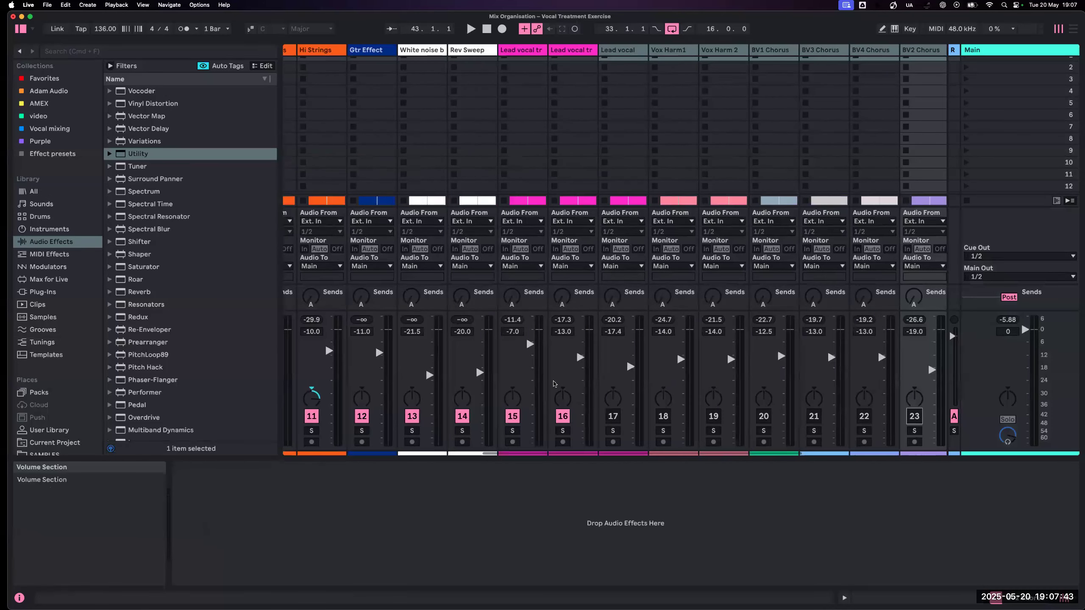
scroll(554, 384, "left", 3)
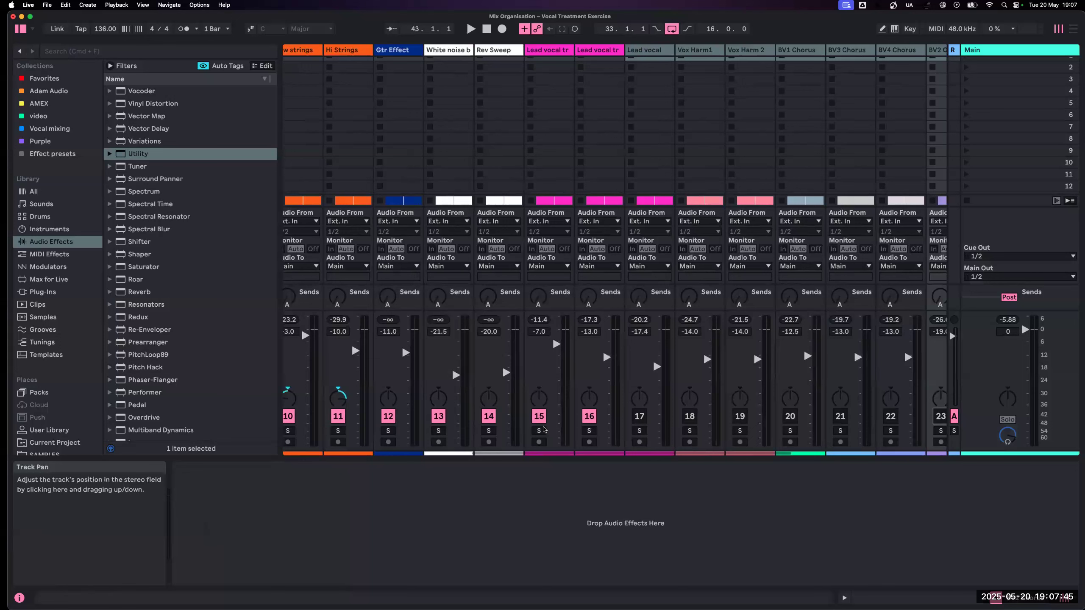
left_click(539, 430)
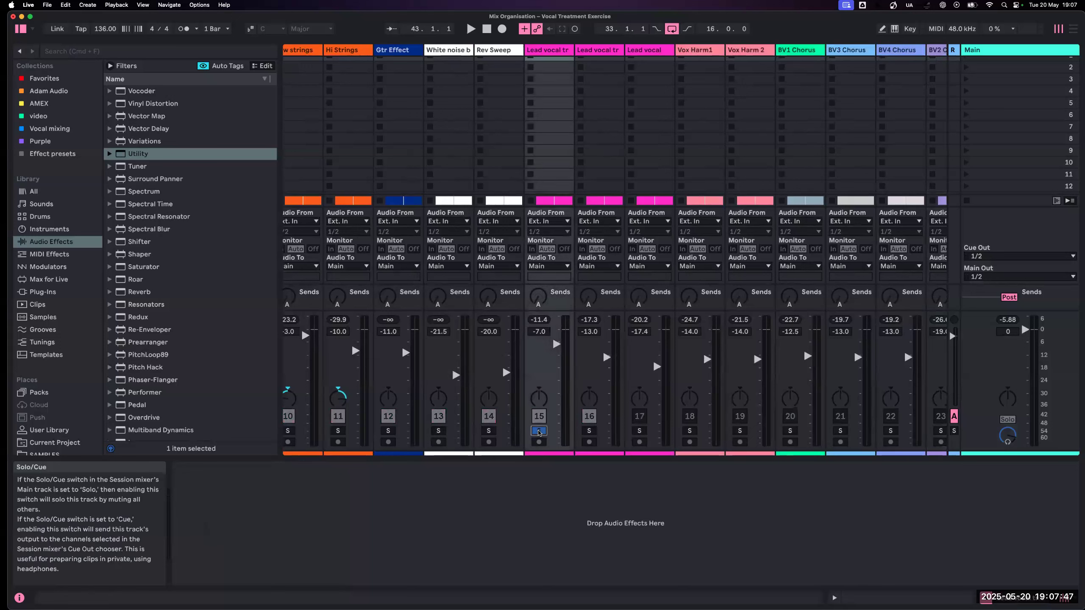
left_click(589, 431, "super")
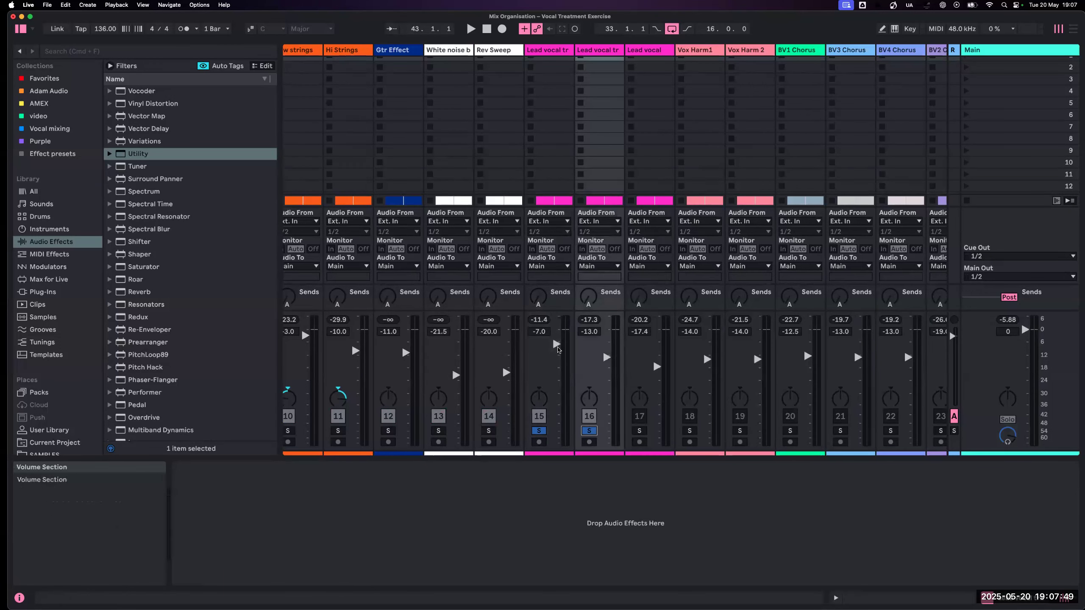
key("space")
left_click_drag(597, 390, 588, 400)
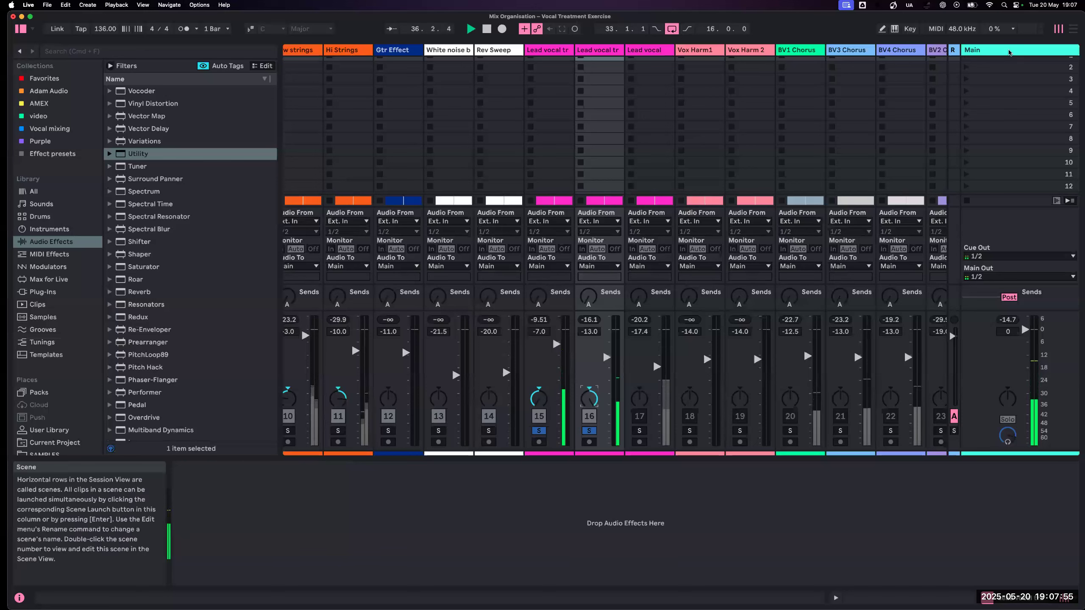
- Unsolo Lead vocal tracks 15 and 16, compare the playing mix in stereo and mono with the Main track's Utility, and leave Mono enabled
left_click(1009, 51)
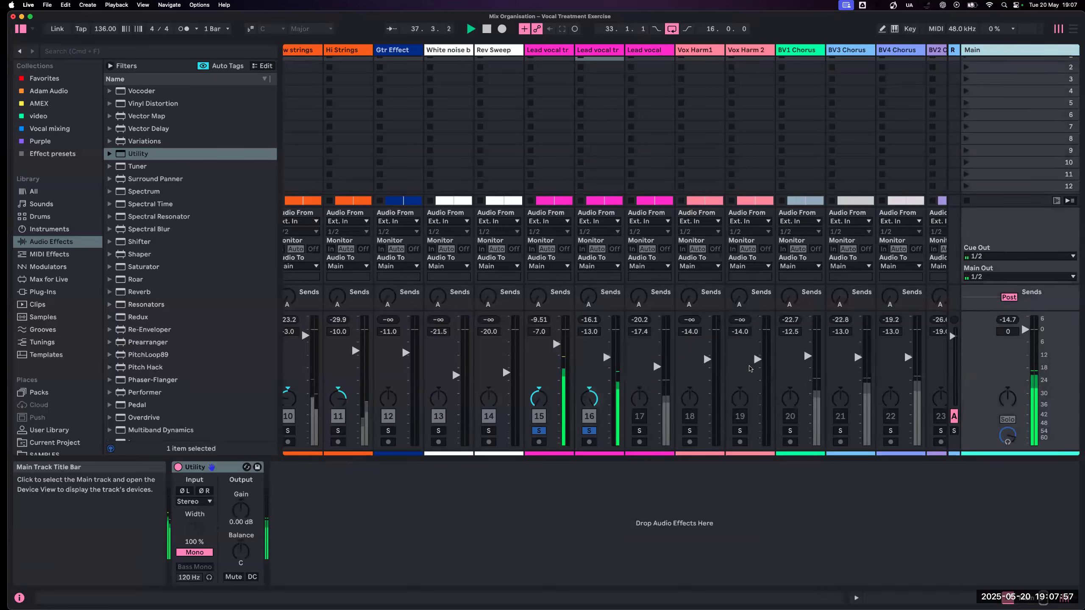
left_click(568, 517)
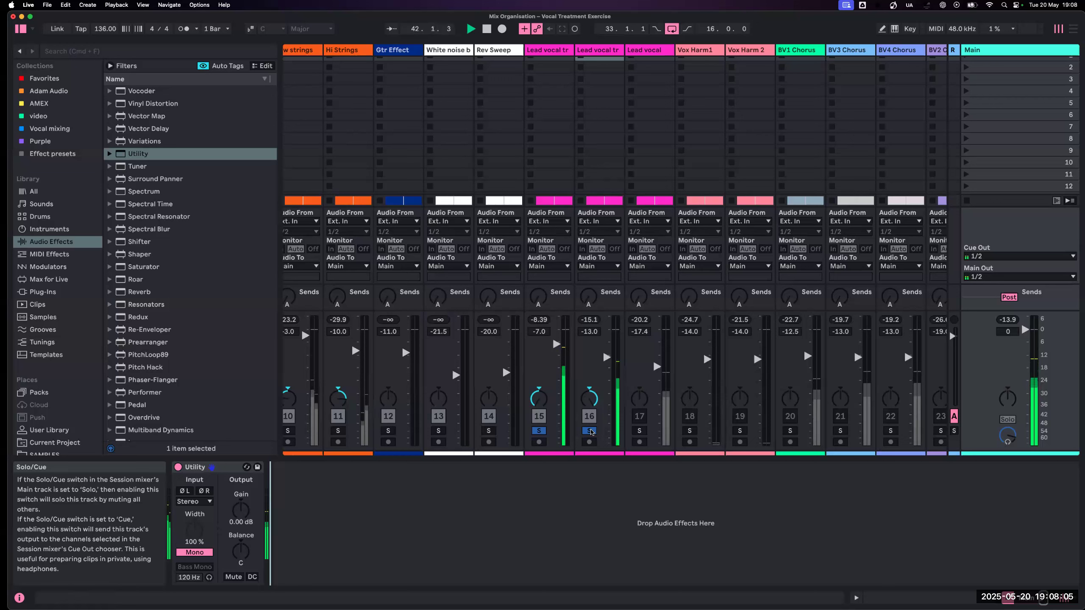
left_click(589, 431)
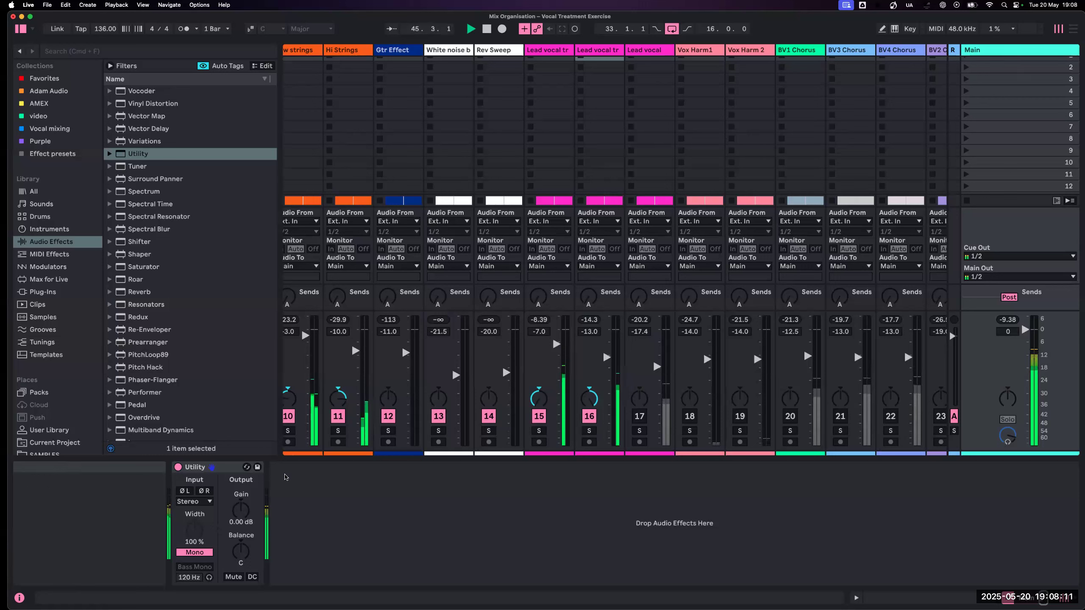
left_click(194, 552)
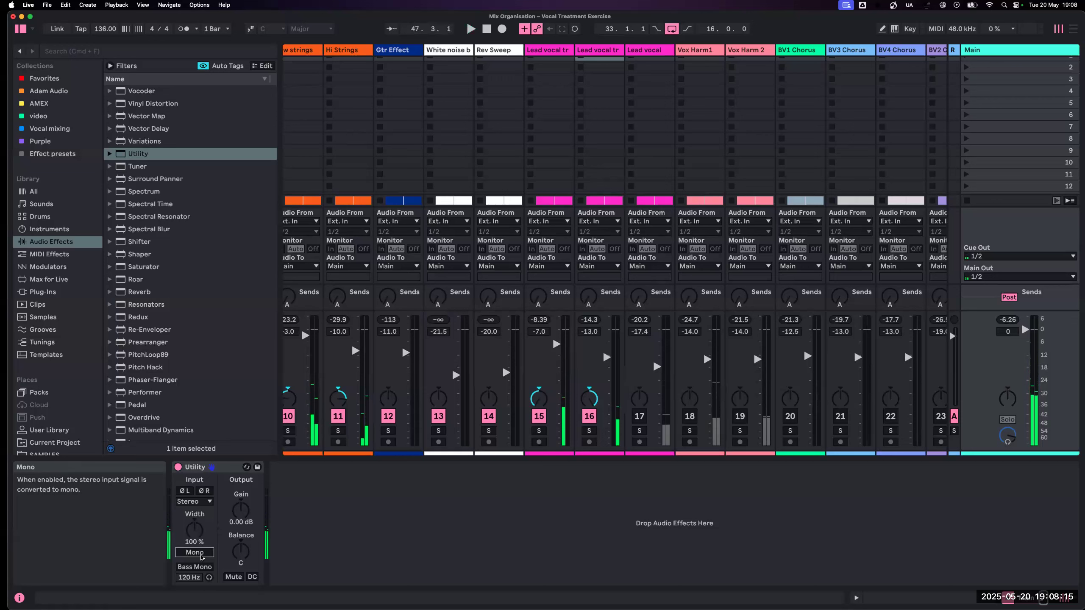
key("space")
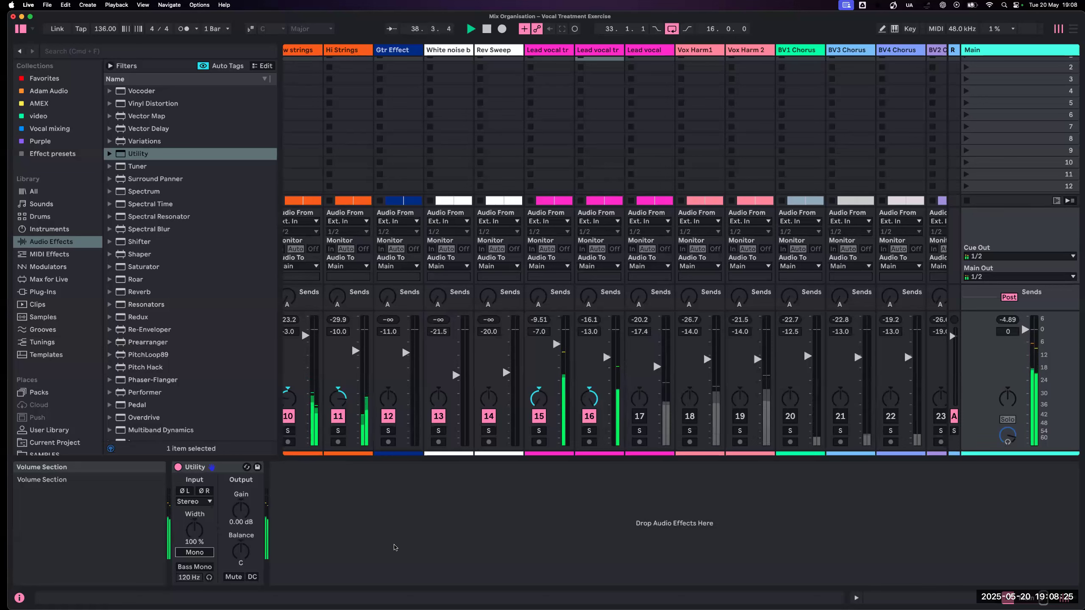
left_click(199, 553)
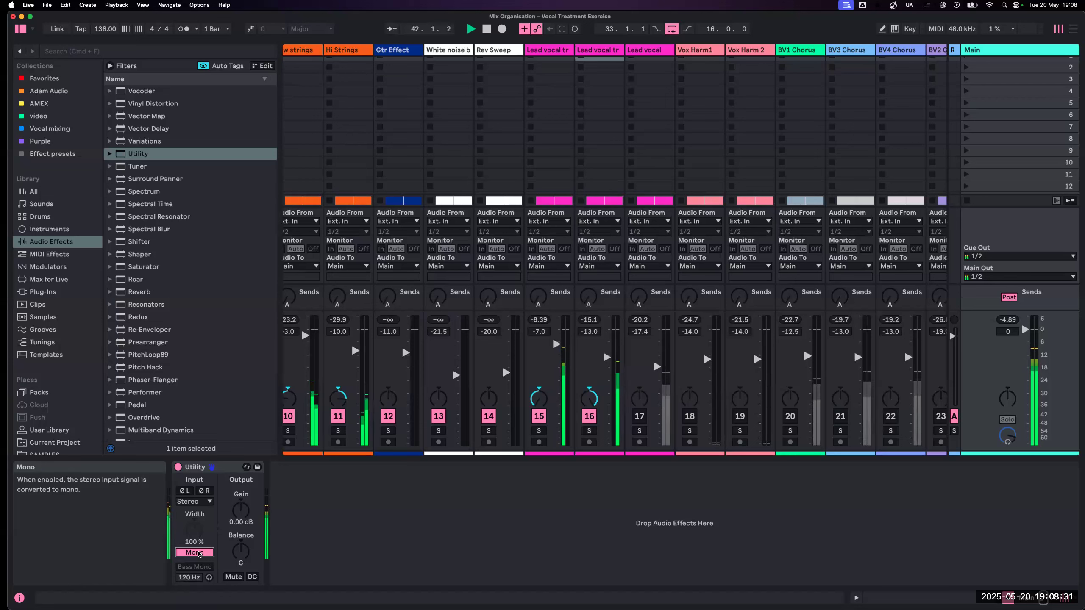
left_click(199, 553)
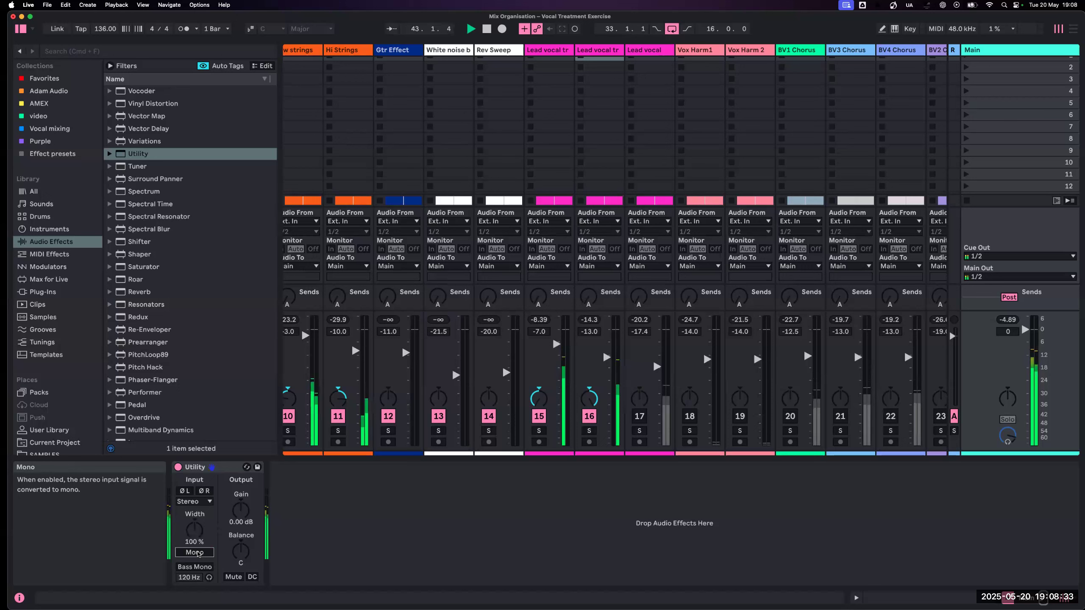
left_click(198, 553)
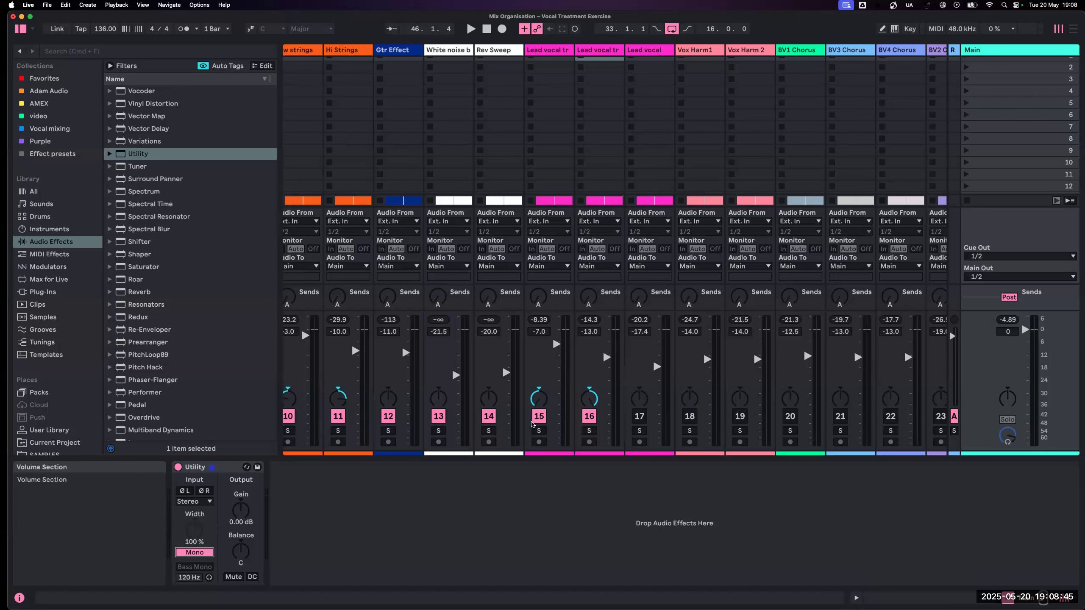
- Return Lead vocal tracks 15 and 16 to centre pan, and reactivate the tracks from Lead vocal (17) through BV2 Chorus (23) together
left_click_drag(539, 404, 539, 376)
double_click(586, 399)
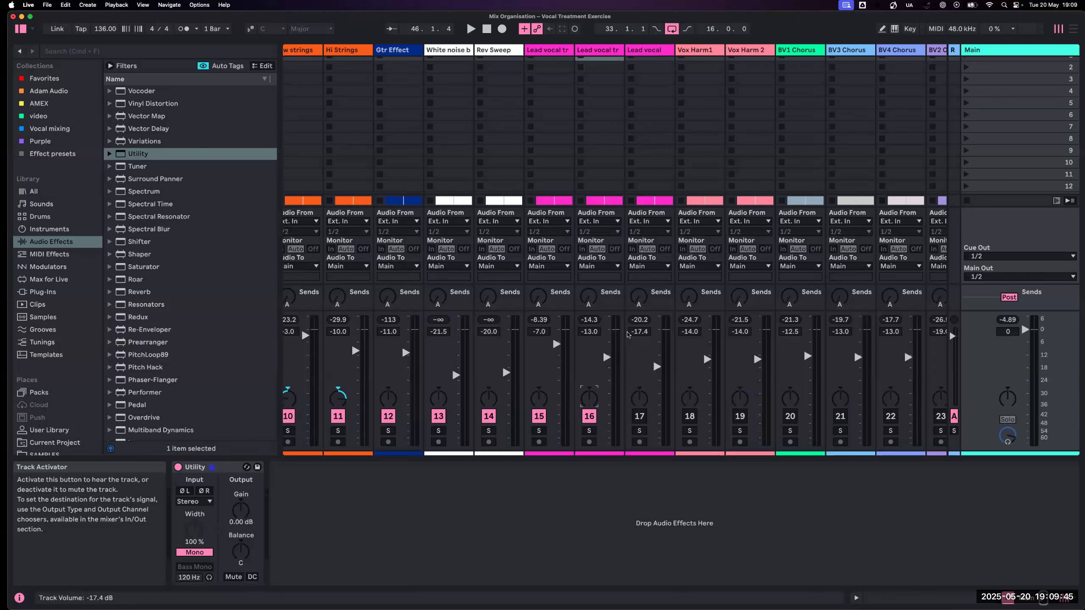
left_click(647, 51)
scroll(649, 50, "right", 8)
scroll(773, 50, "left", 1)
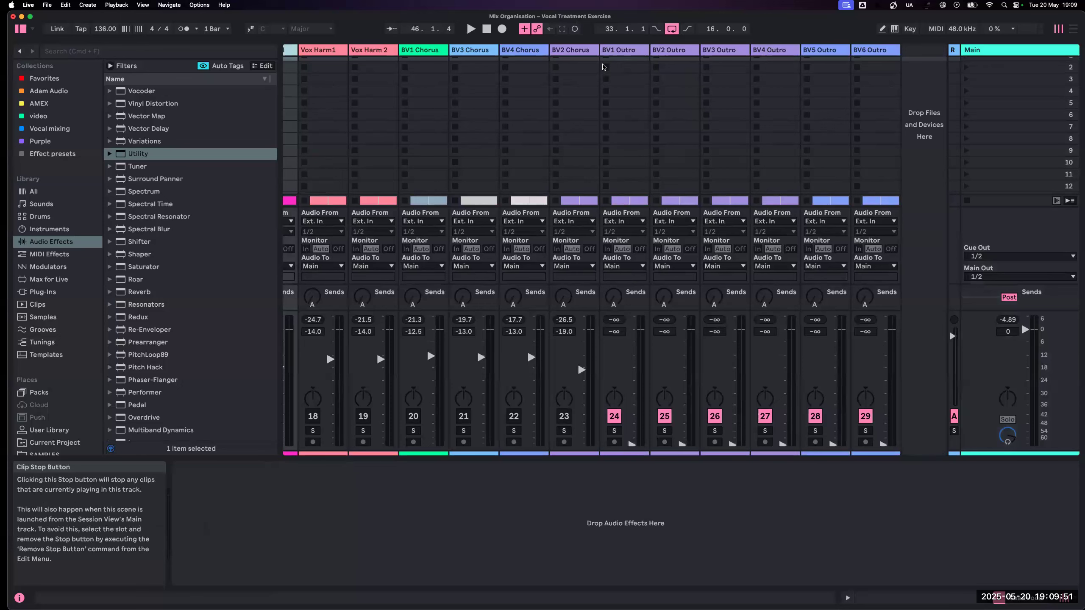
left_click(576, 50, "shift")
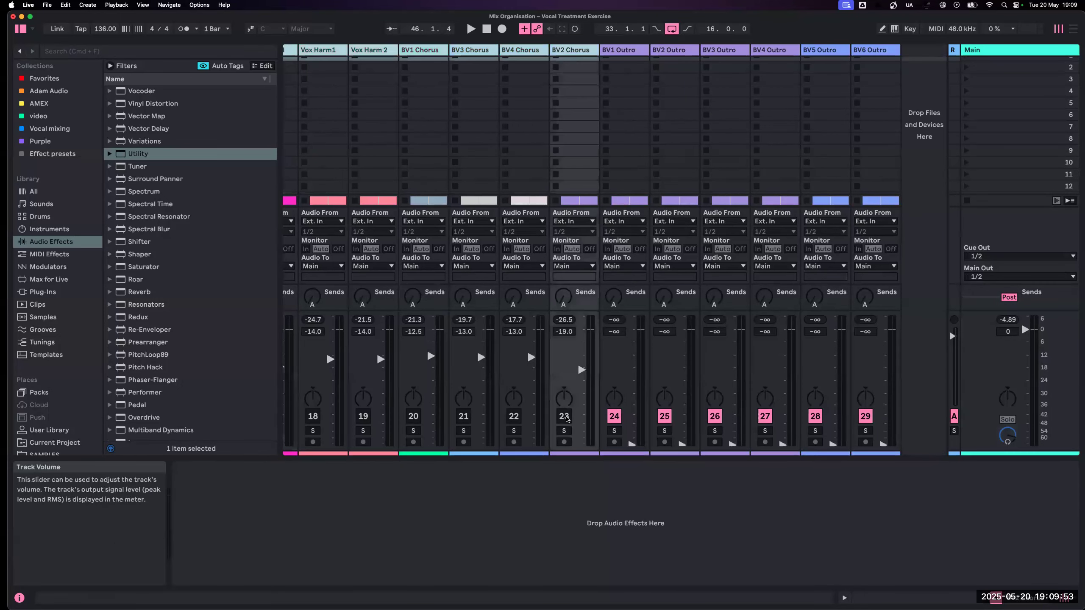
left_click(566, 417)
- Play with Lead vocal tracks 15, 16 and 17 soloed, pan track 16 to 20L and track 17 to 20R, and unsolo them
scroll(525, 345, "left", 15)
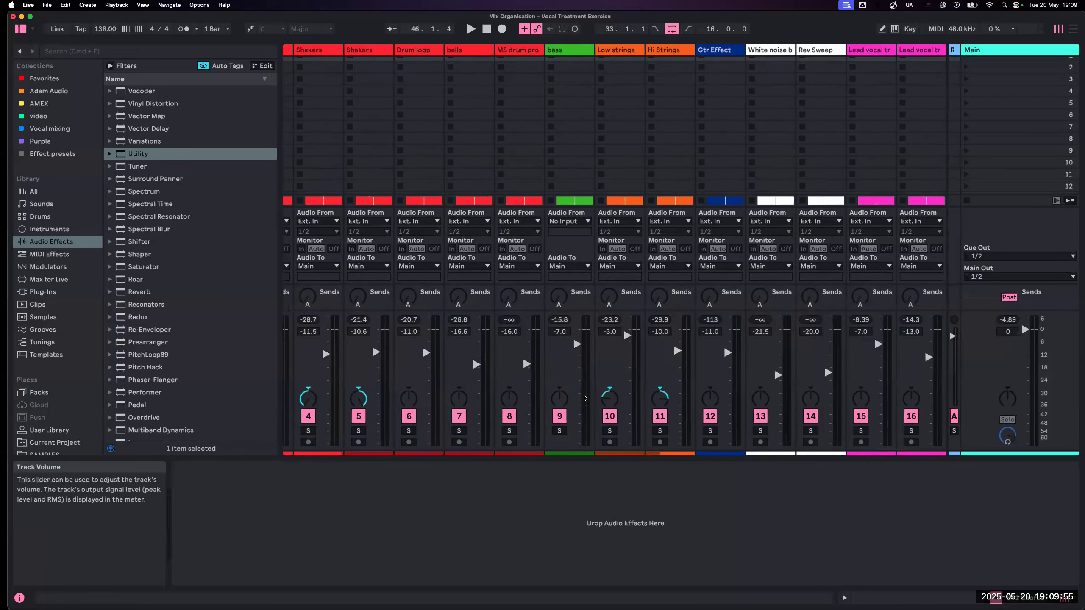
scroll(584, 398, "right", 7)
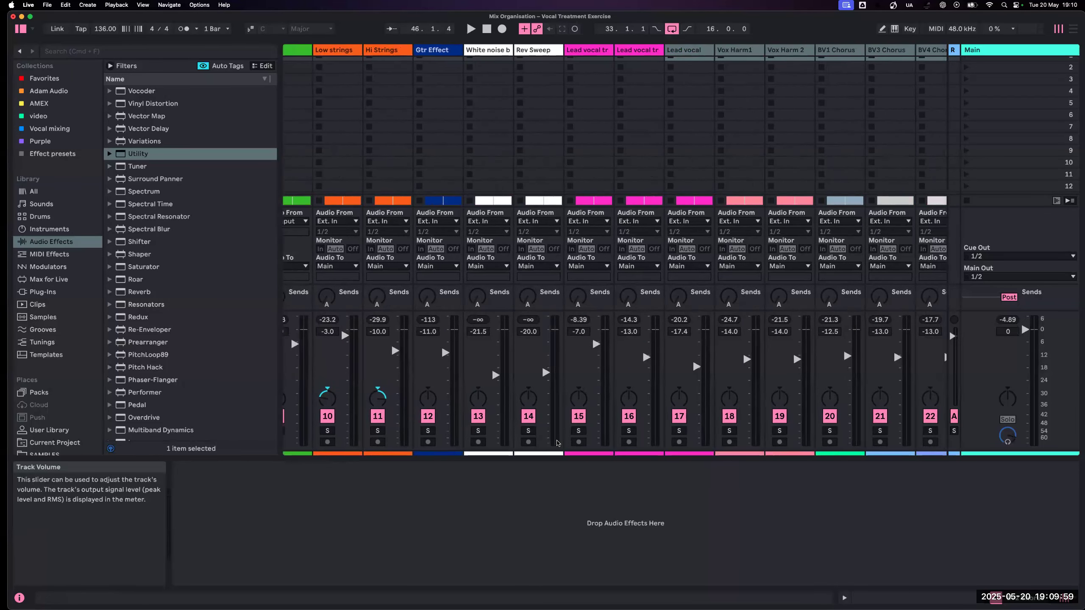
key("space")
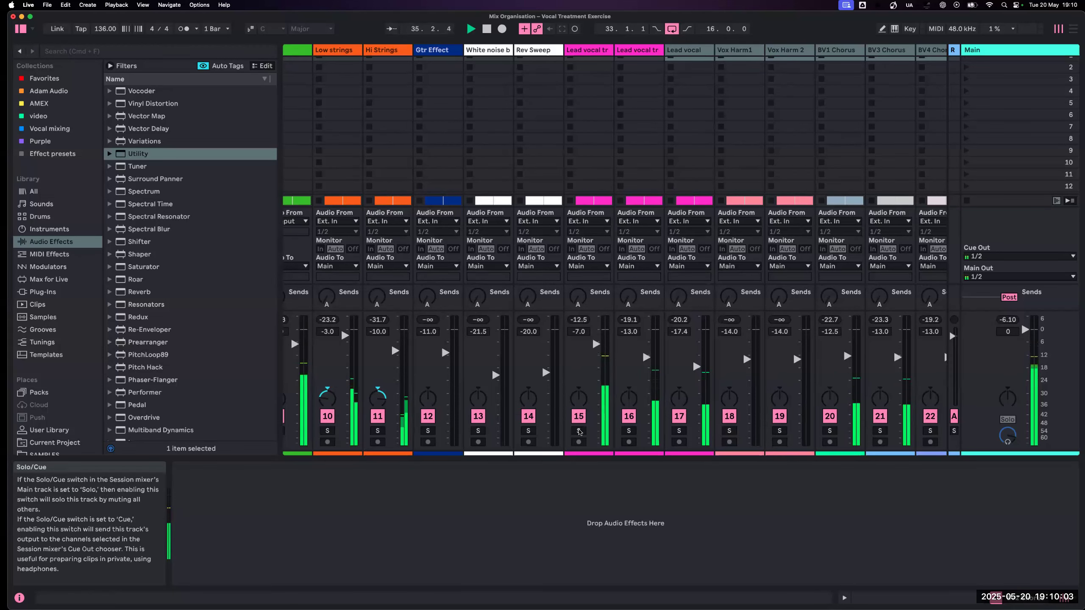
left_click(578, 431)
left_click(629, 430, "super")
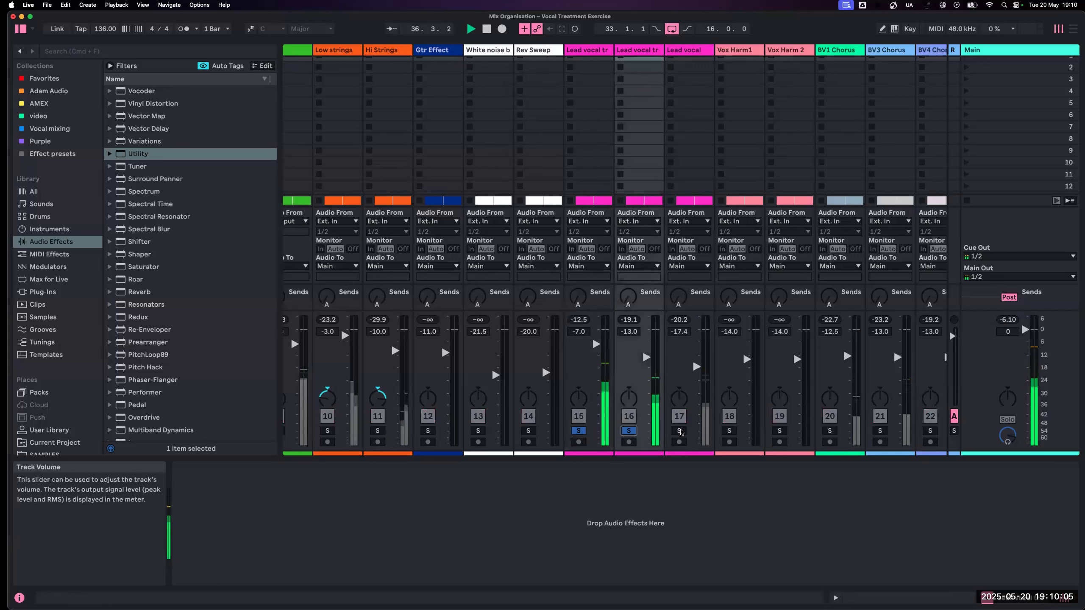
left_click(679, 430, "super")
left_click_drag(630, 397, 630, 406)
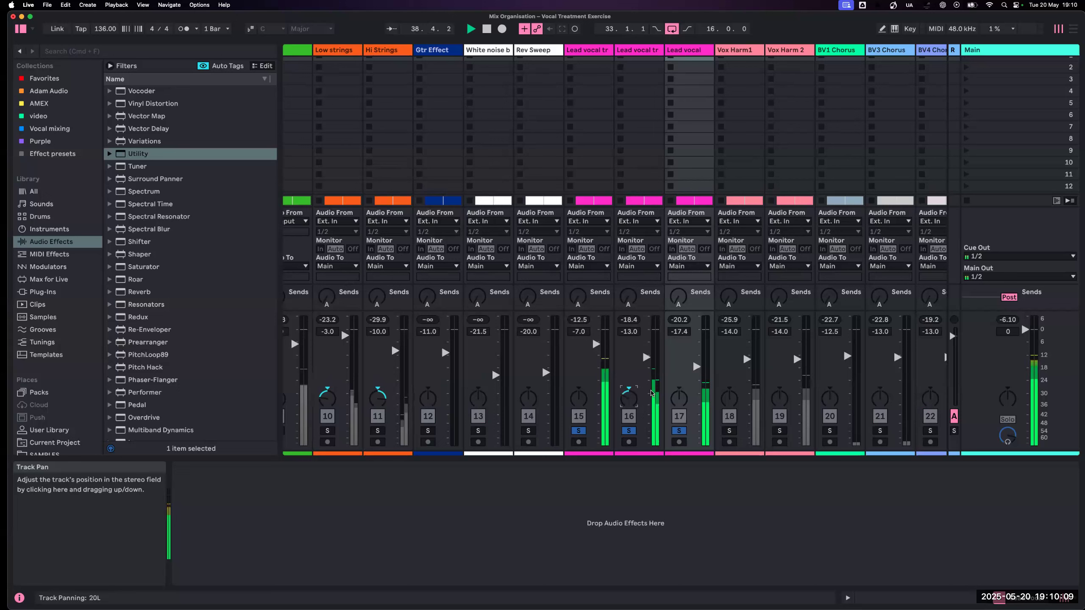
left_click_drag(679, 398, 679, 386)
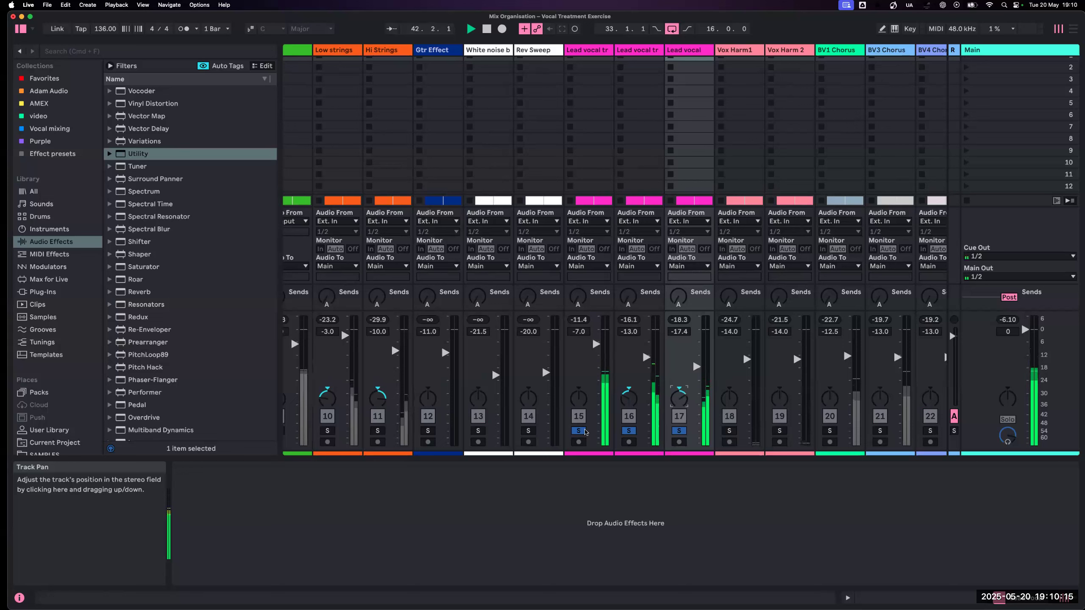
left_click(580, 430)
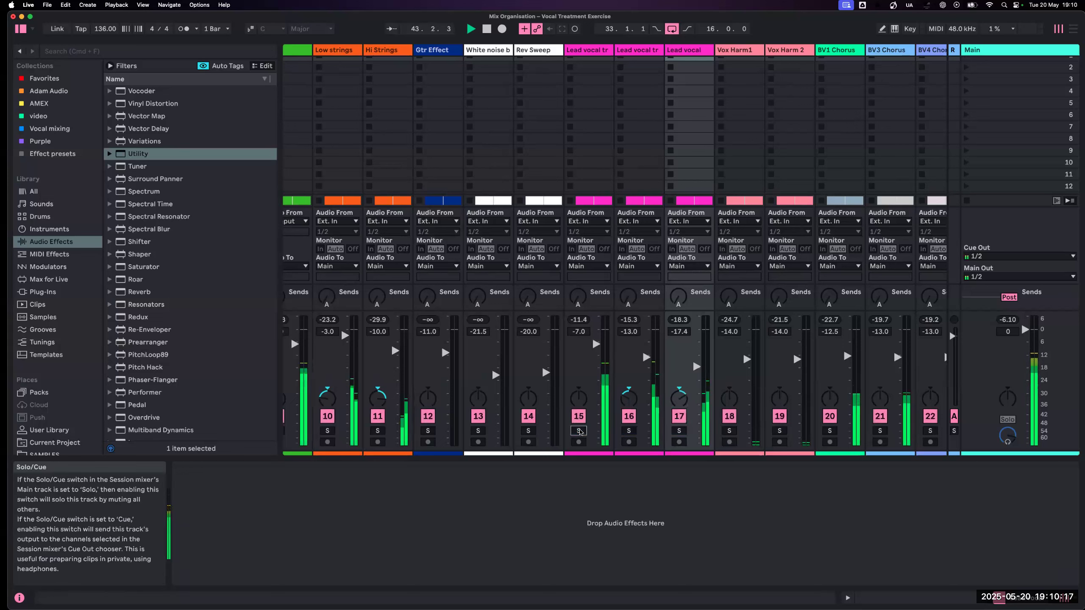
- Pan Vox Harm1 to 50L and Vox Harm 2 to 50R
scroll(660, 428, "right", 5)
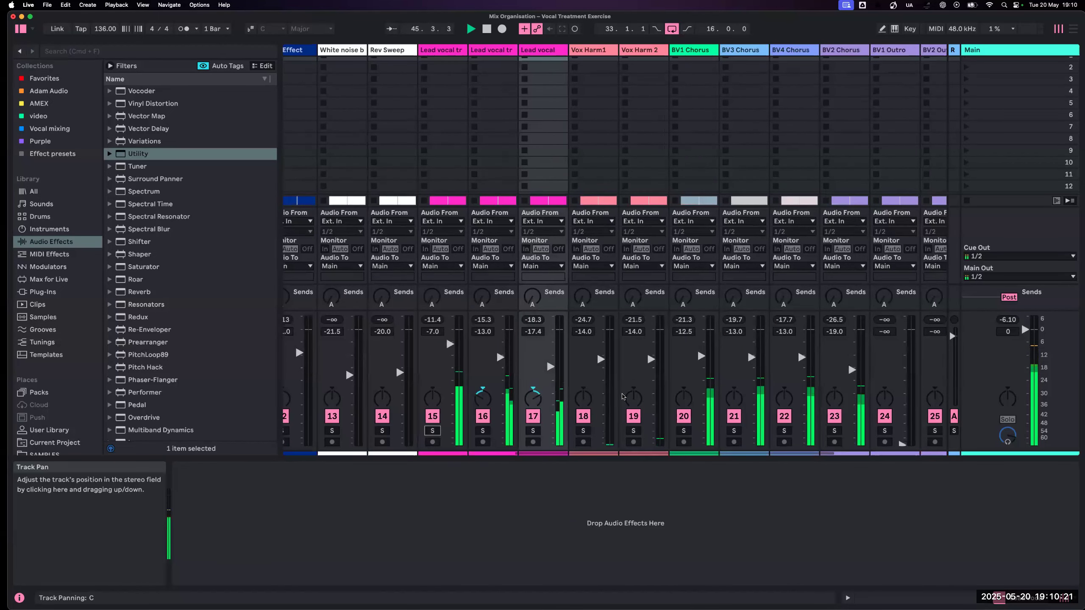
left_click(587, 397)
left_click_drag(630, 398, 630, 353)
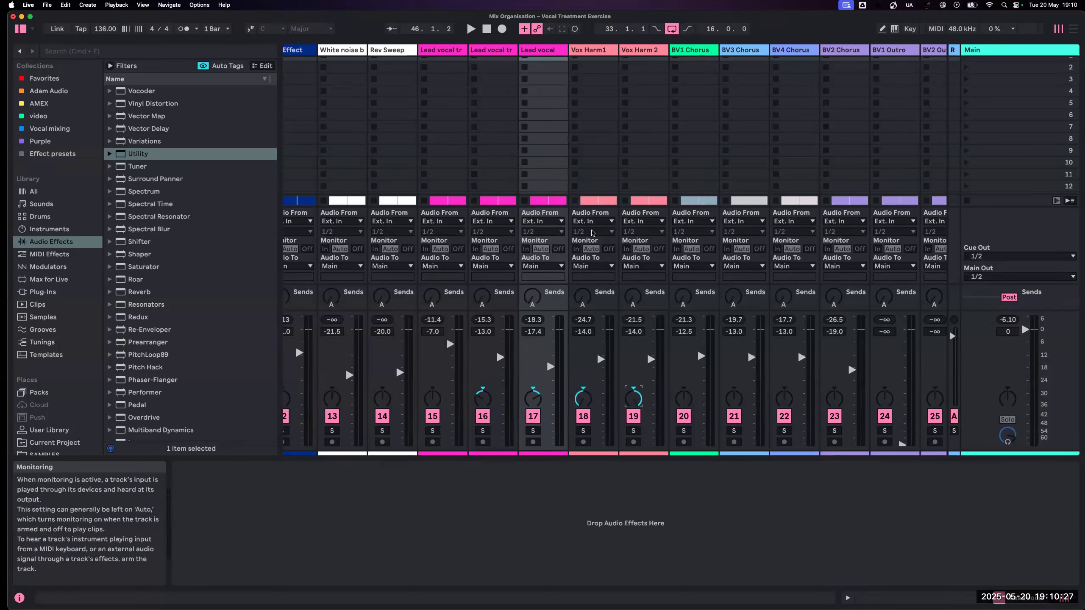
- Play the mix briefly and deactivate the four BV Chorus tracks (20 to 23) and BV1 Outro (24)
key("space")
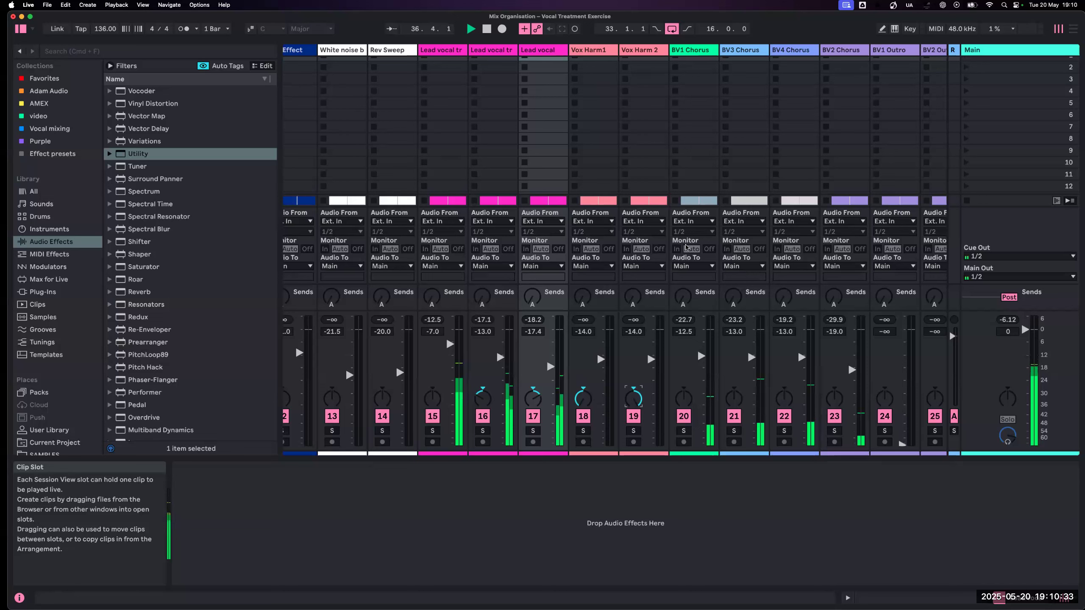
left_click(684, 415)
left_click(736, 420)
left_click(785, 420)
left_click(836, 421)
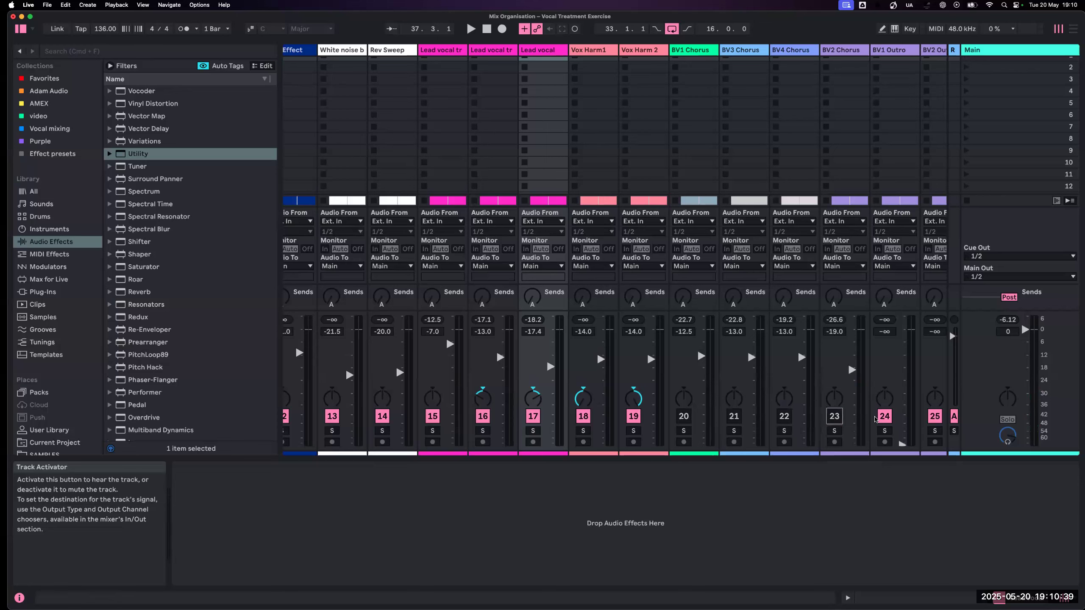
left_click(884, 418)
- Move the loop region in Arrangement View earlier to start at bar 21, over the vocal harmonies, and start playback
key("Tab")
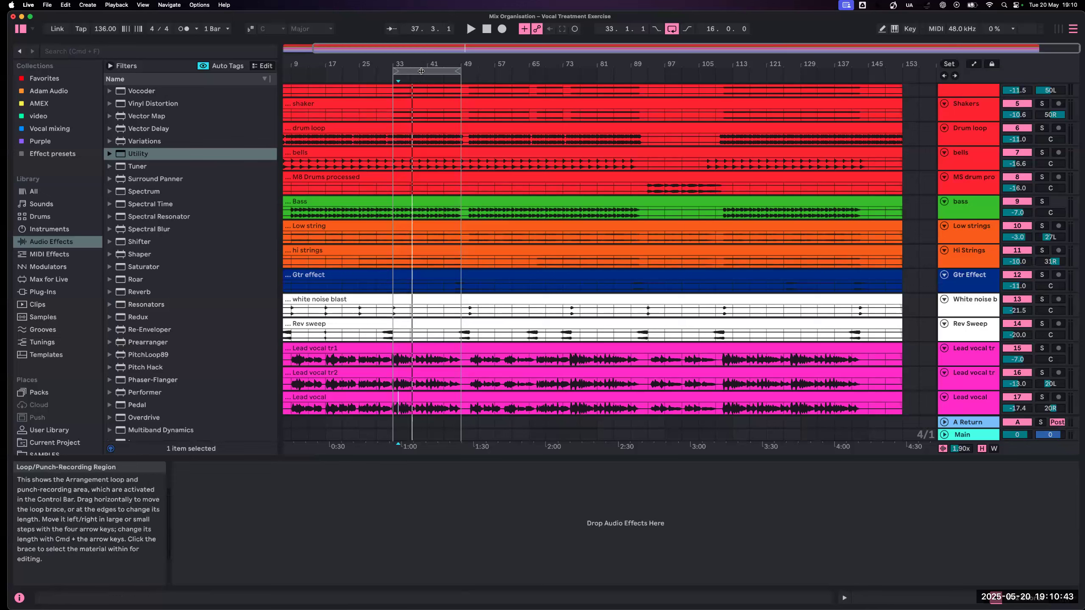
scroll(419, 73, "down", 5)
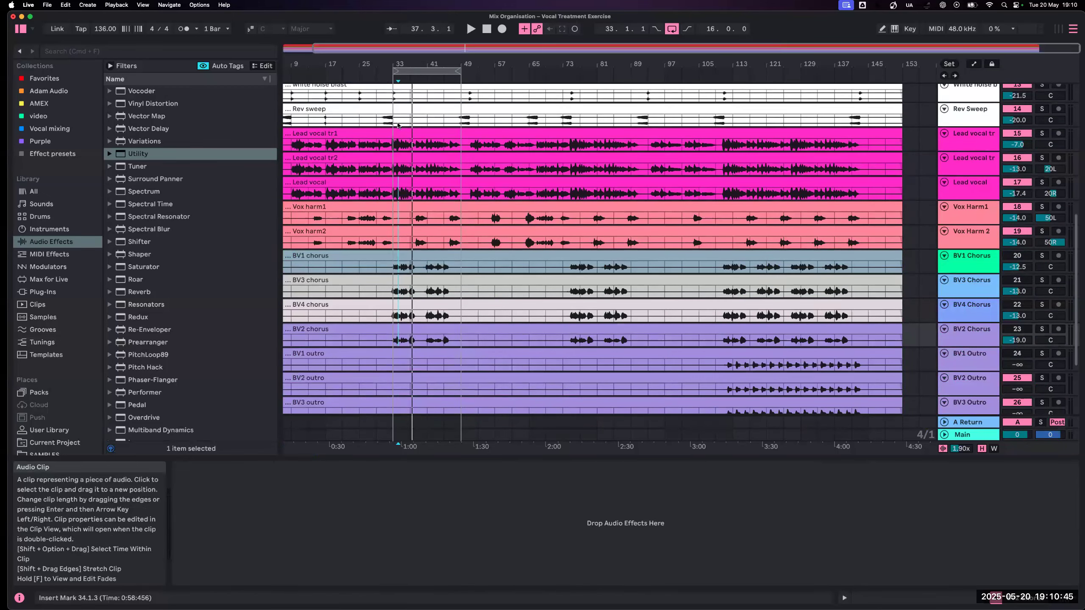
left_click_drag(417, 75, 354, 74)
key("space")
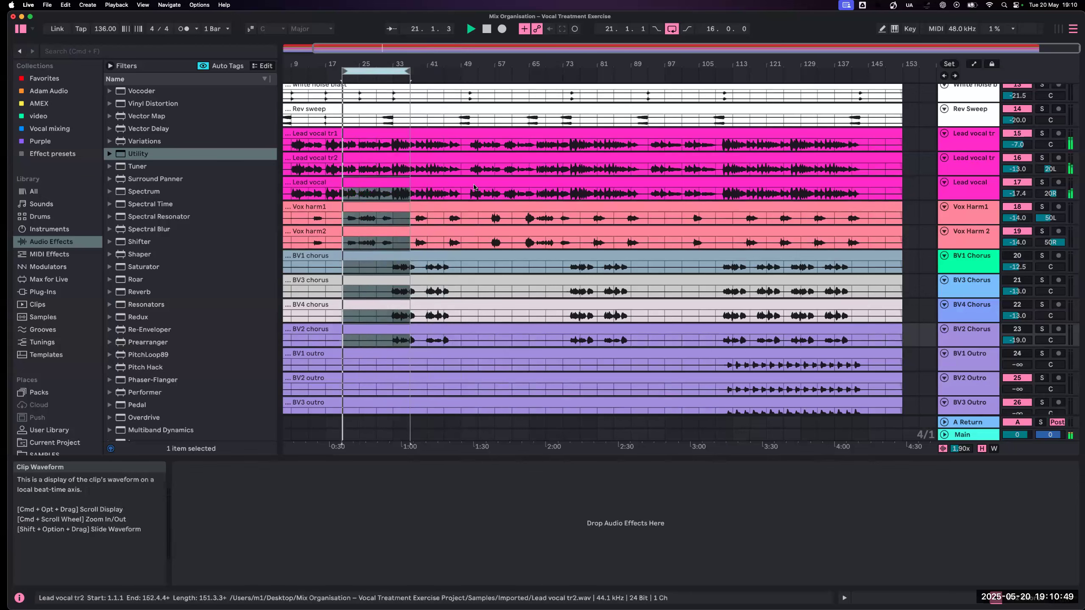
- Turn off Mono in the Main track's Utility and replay the looped harmony section in Arrangement View
key("Tab")
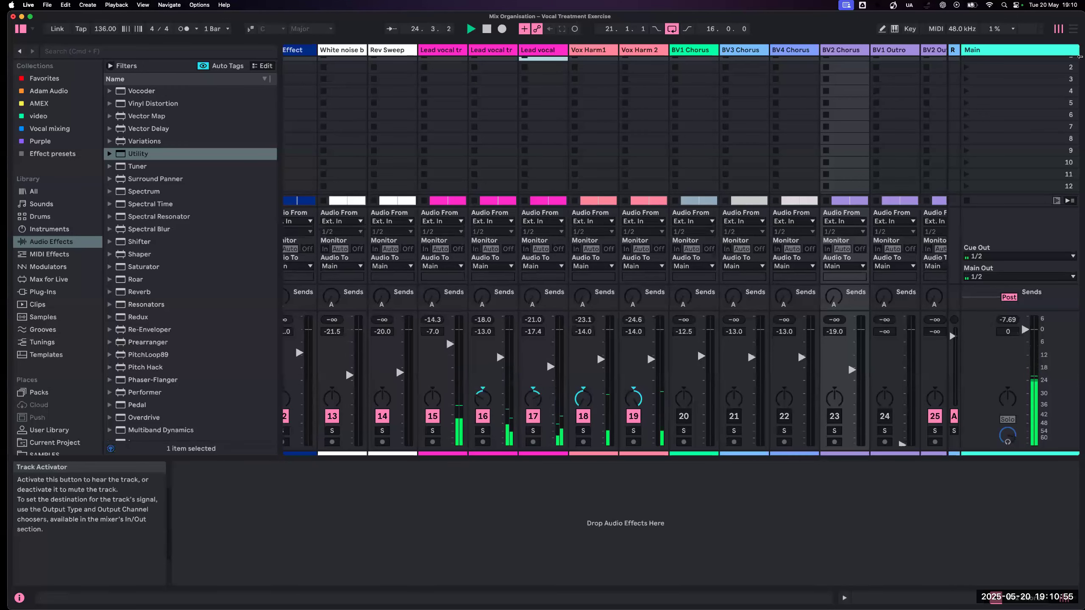
left_click(1001, 50)
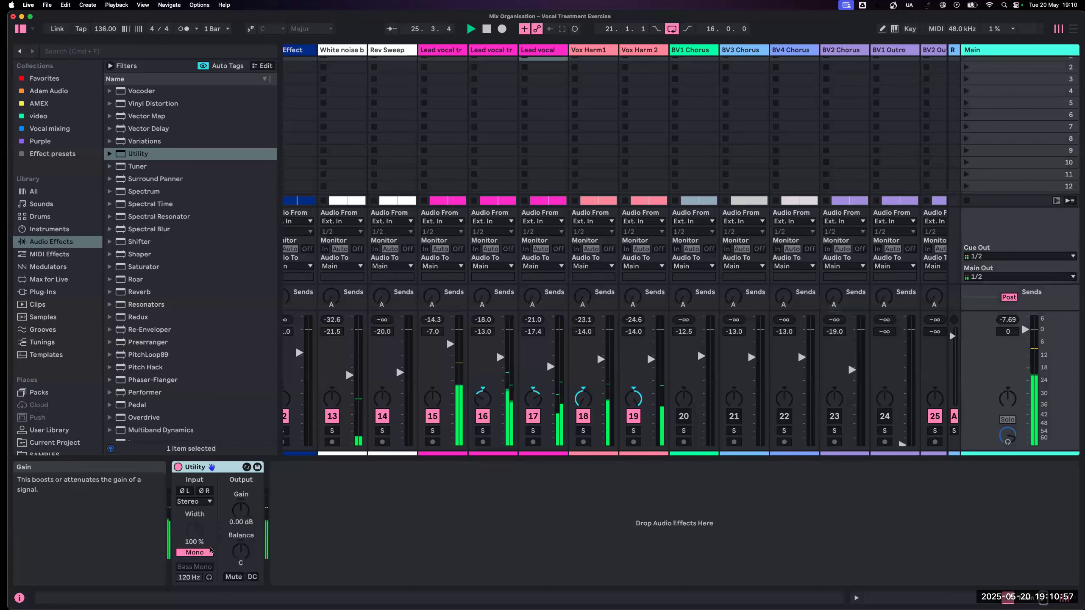
left_click(208, 553)
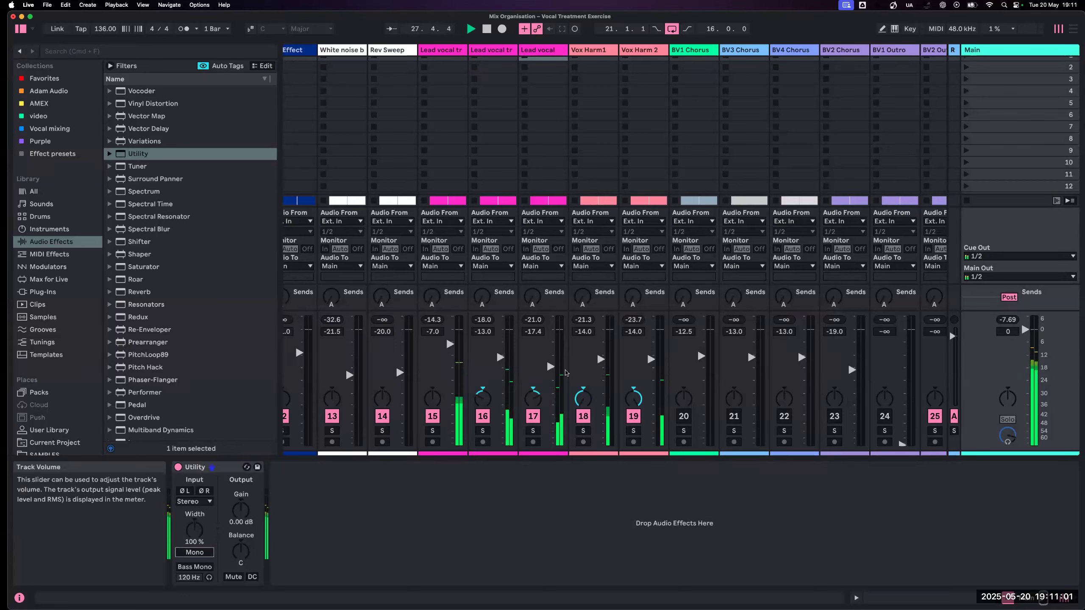
key("Tab")
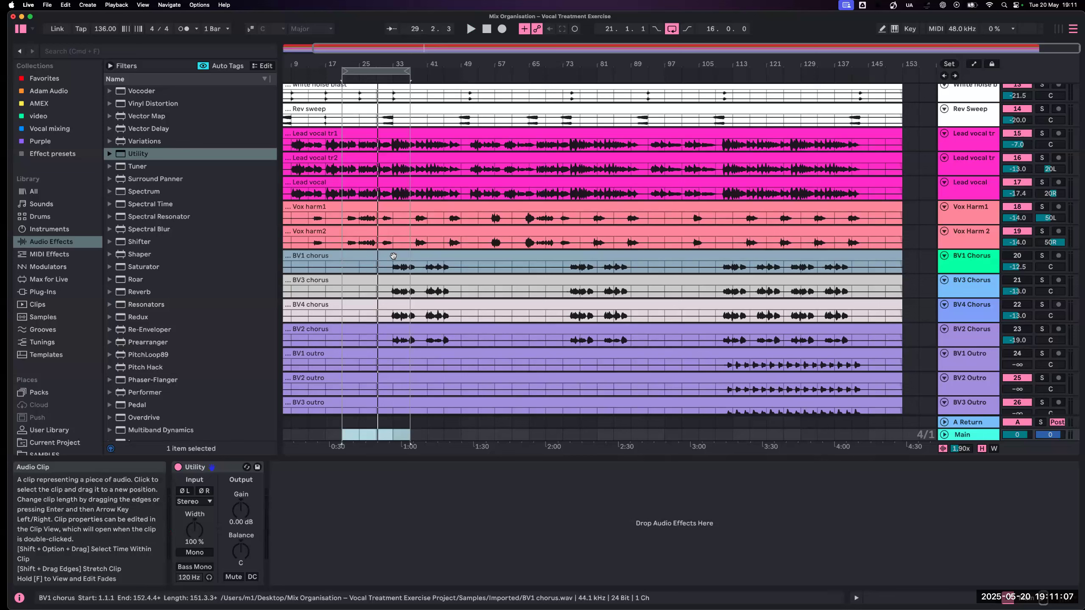
key("space")
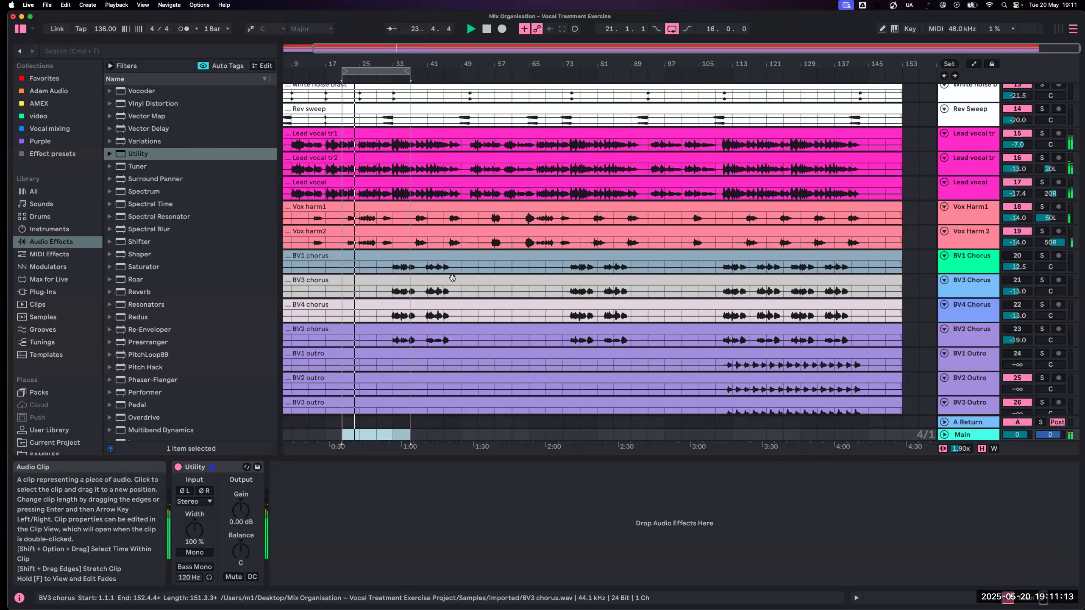
- Lower the volume of Vox Harm1 to -19.8 dB and Vox Harm 2 to -20.0 dB during looped playback
key("Tab")
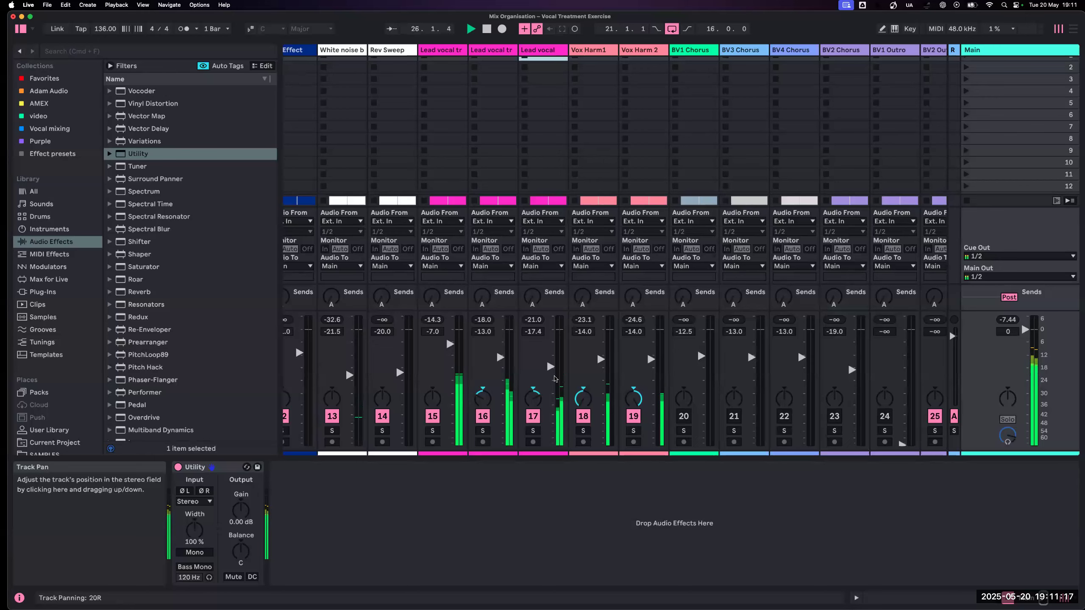
key("Tab")
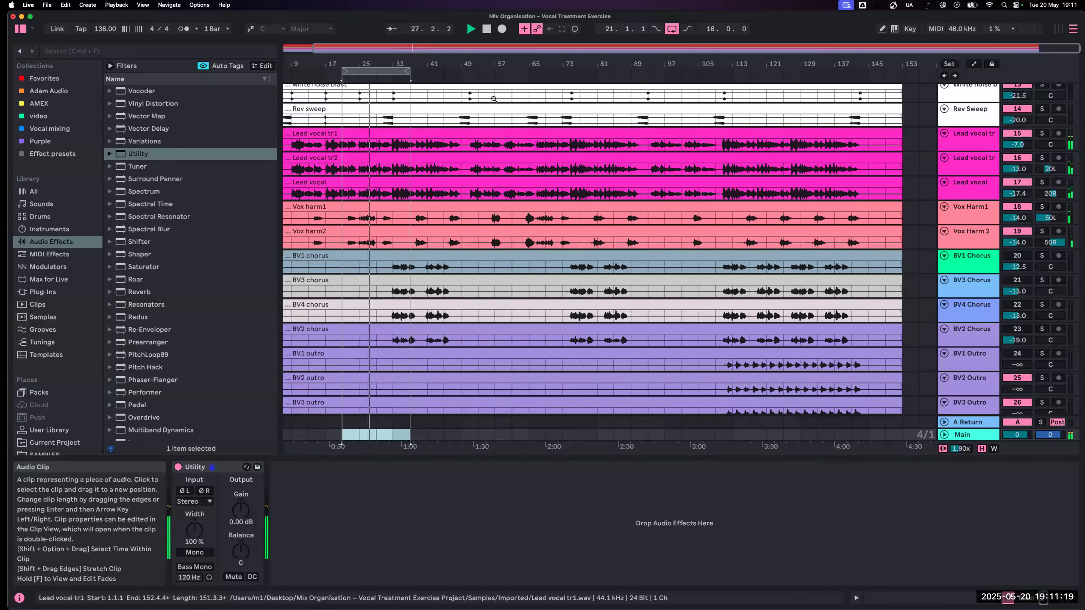
key("Tab")
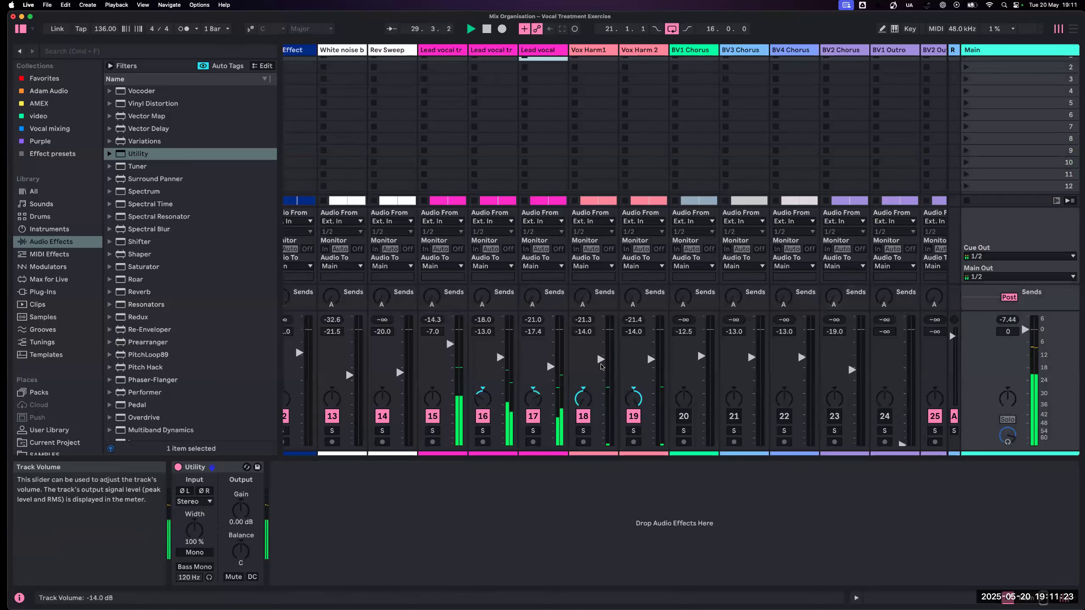
left_click_drag(600, 361, 649, 371)
key("space")
key("space")
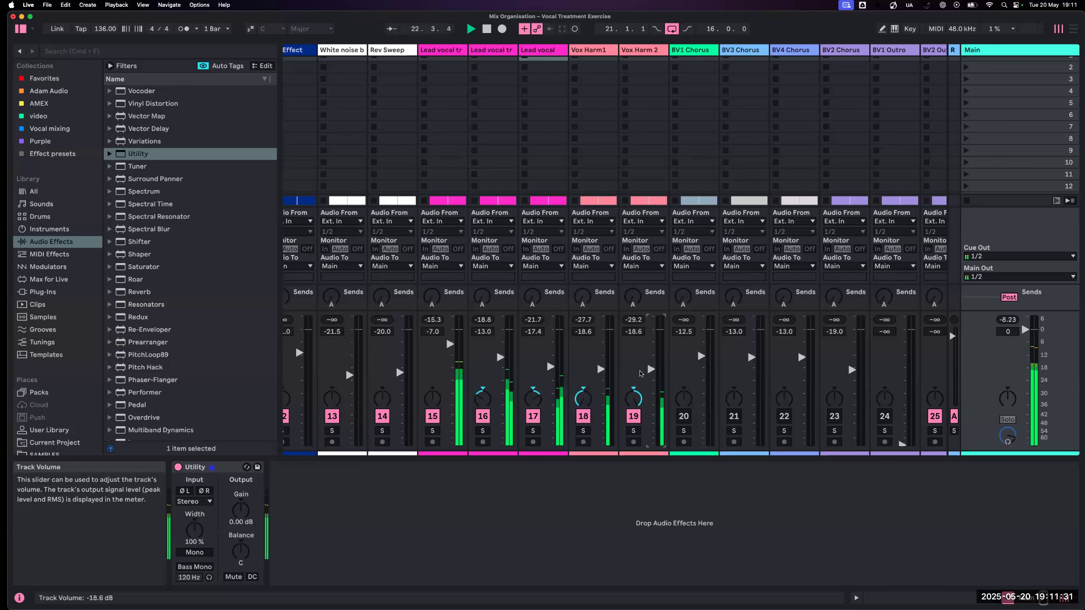
left_click_drag(607, 371, 650, 372)
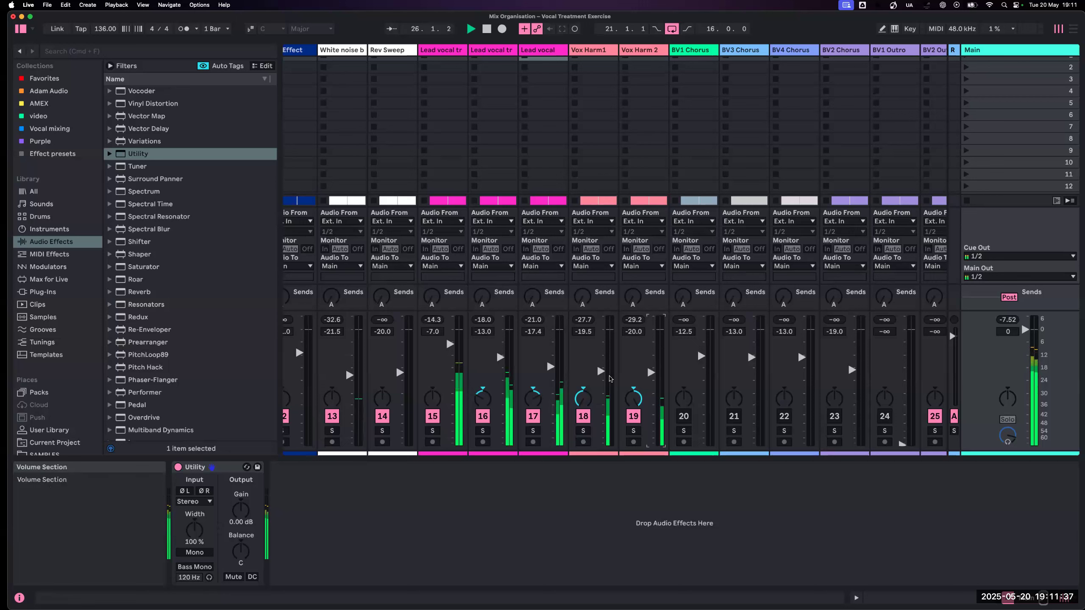
left_click(607, 375)
- Move the loop region in Arrangement View to start at bar 33, over the chorus backing vocals, and return to the mixer
key("Tab")
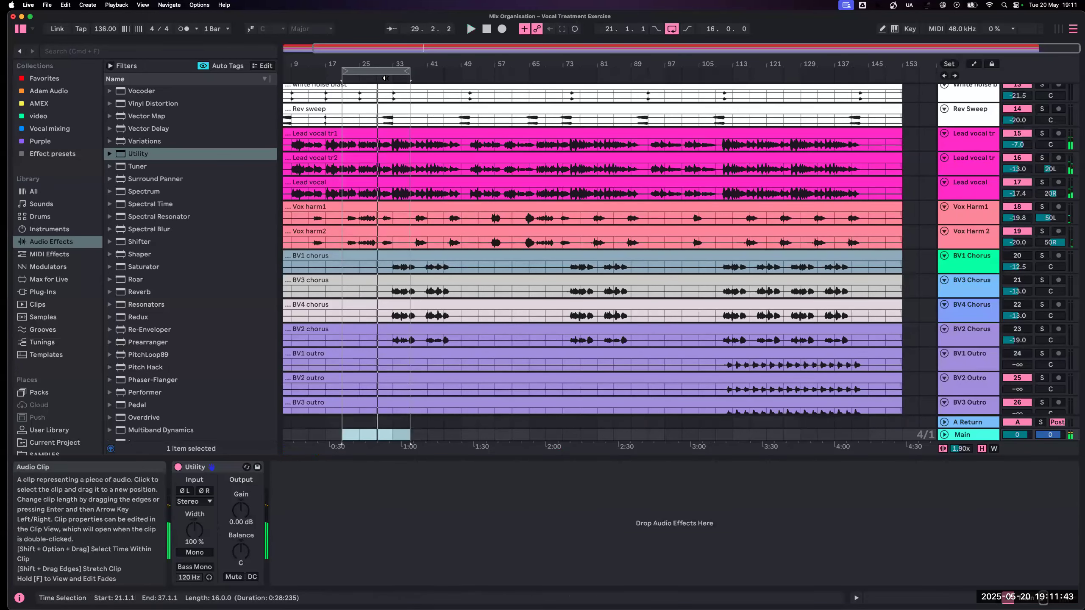
left_click_drag(382, 71, 435, 67)
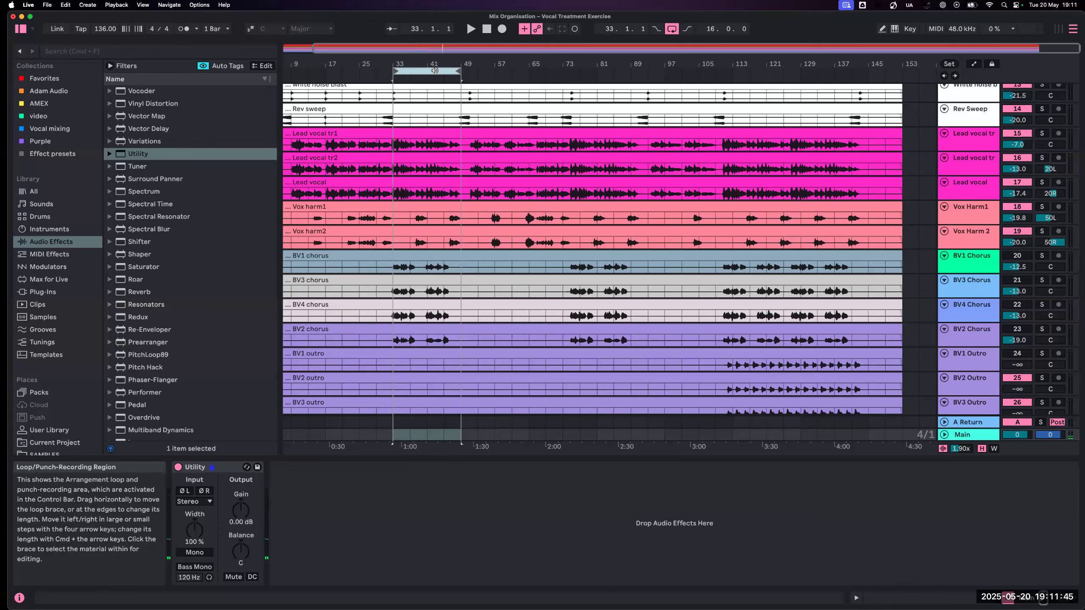
key("Tab")
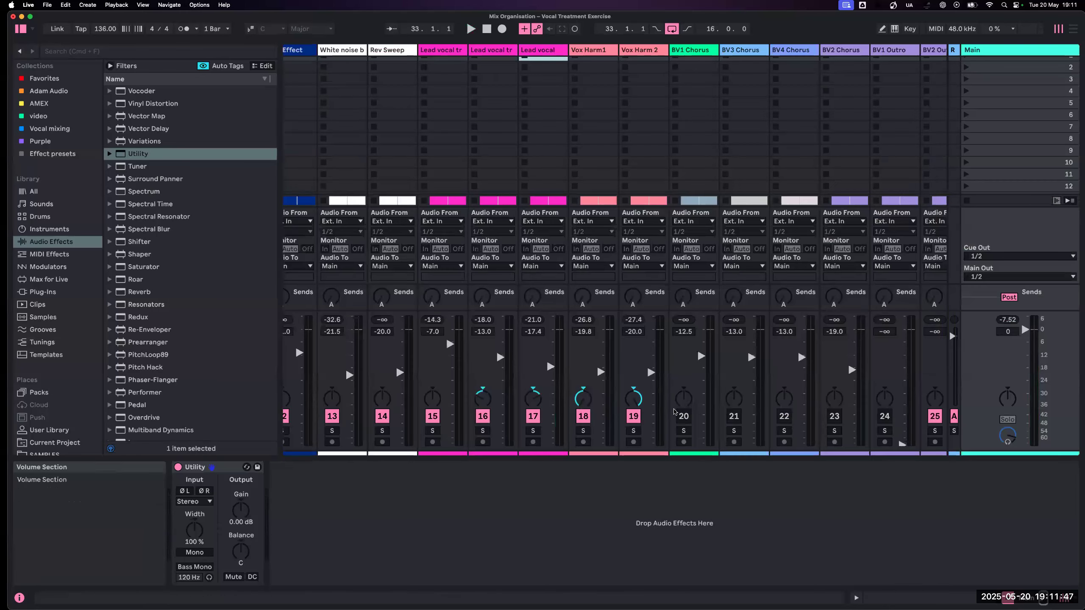
- Solo BV1, BV3, BV4 and BV2 Chorus in turn during playback to compare the backing vocal parts
left_click(683, 430)
scroll(685, 430, "right", 1)
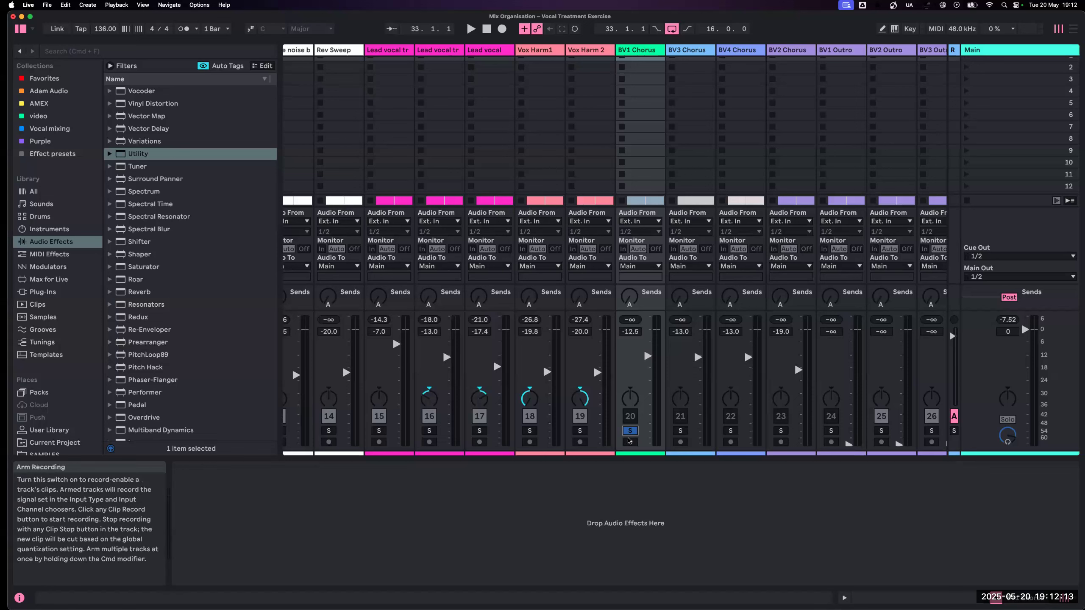
key("space")
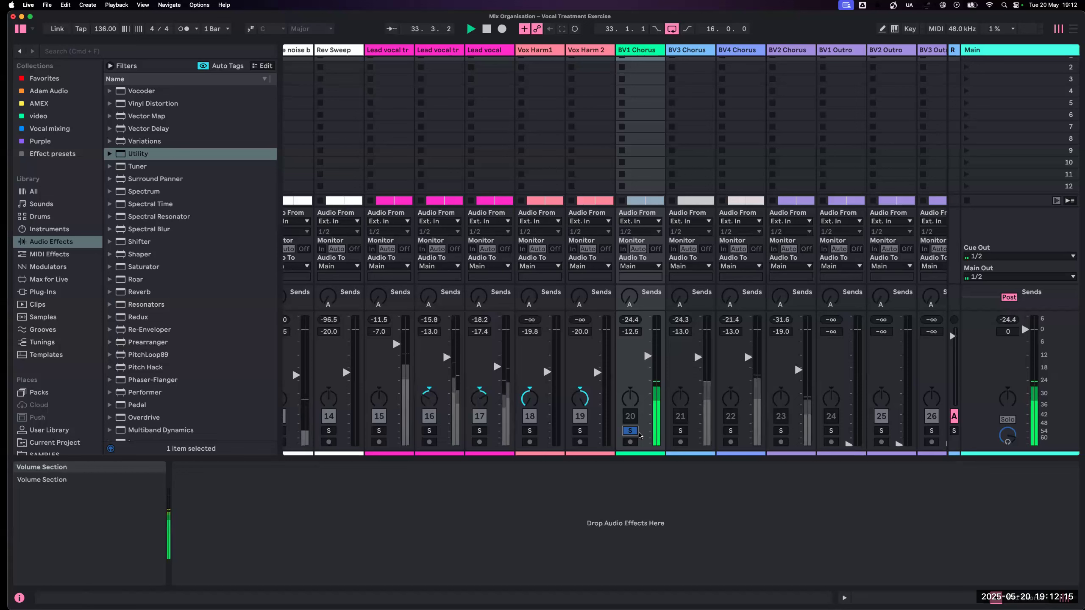
left_click(681, 430)
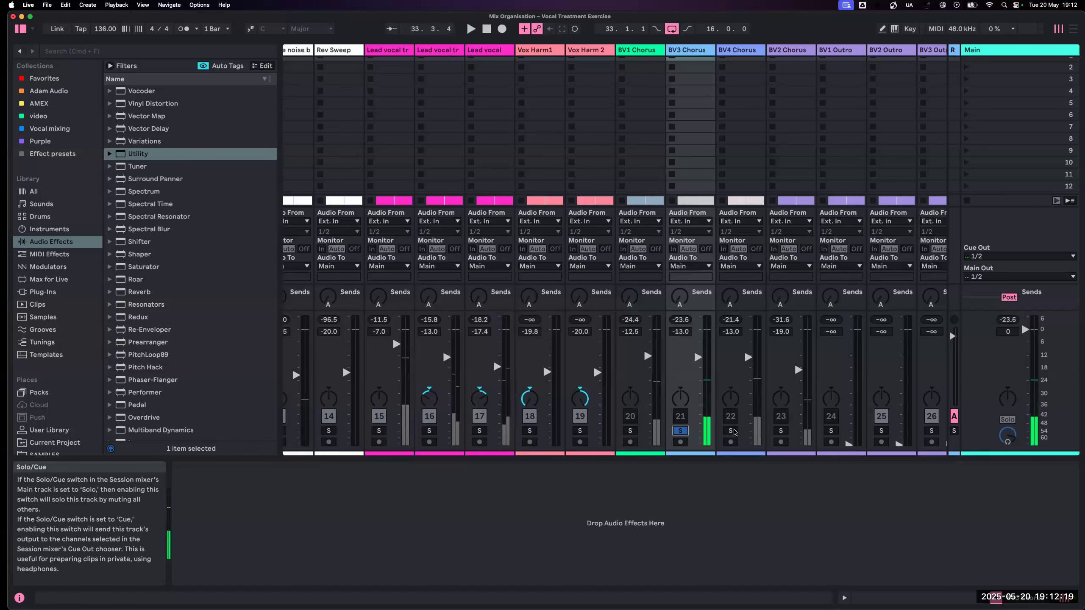
left_click(731, 430)
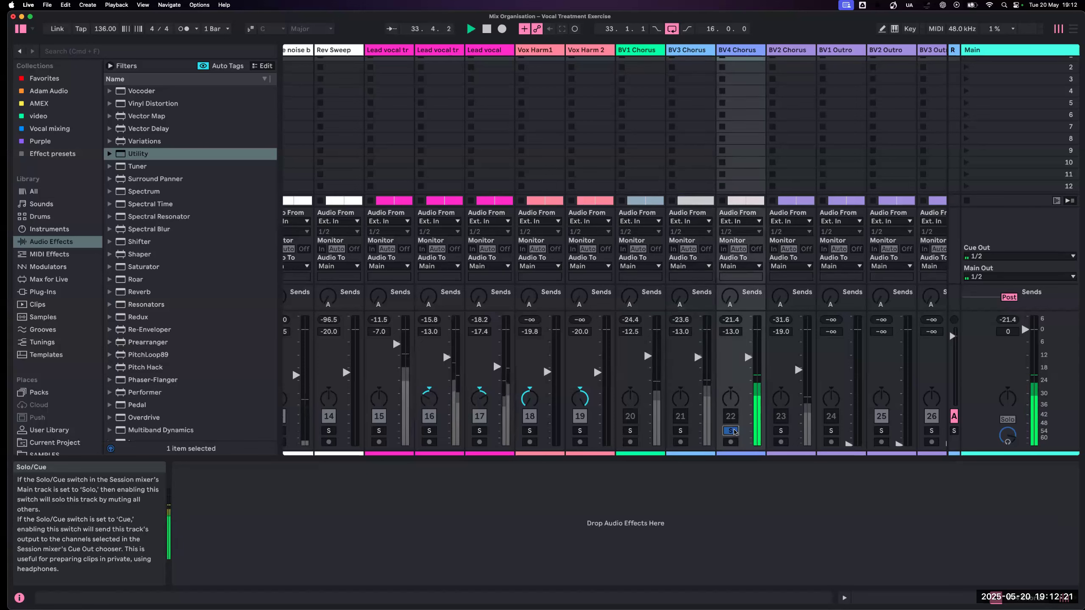
left_click(781, 430)
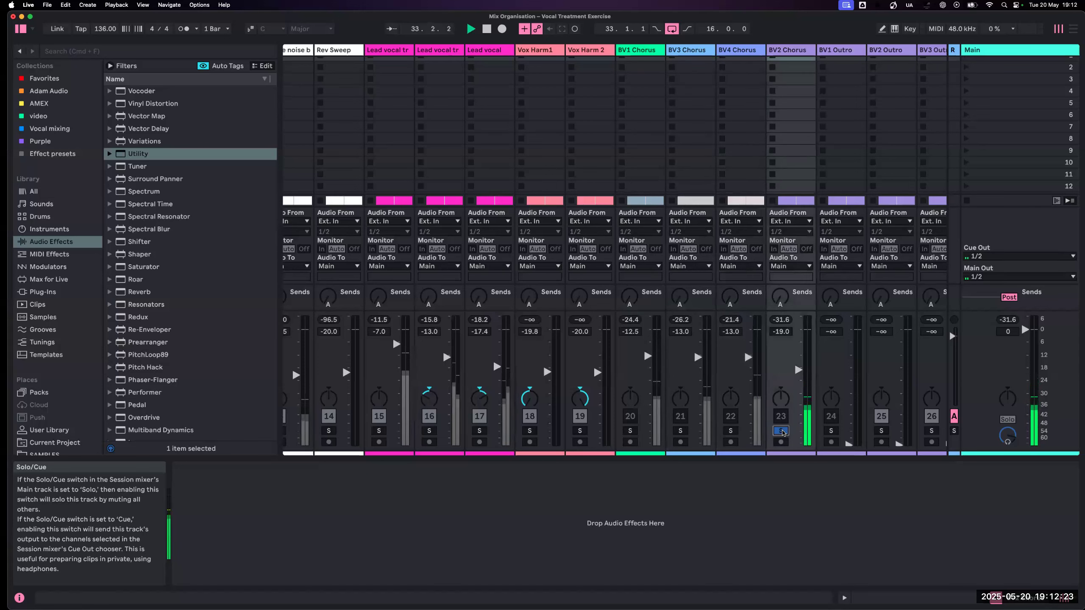
left_click(729, 430)
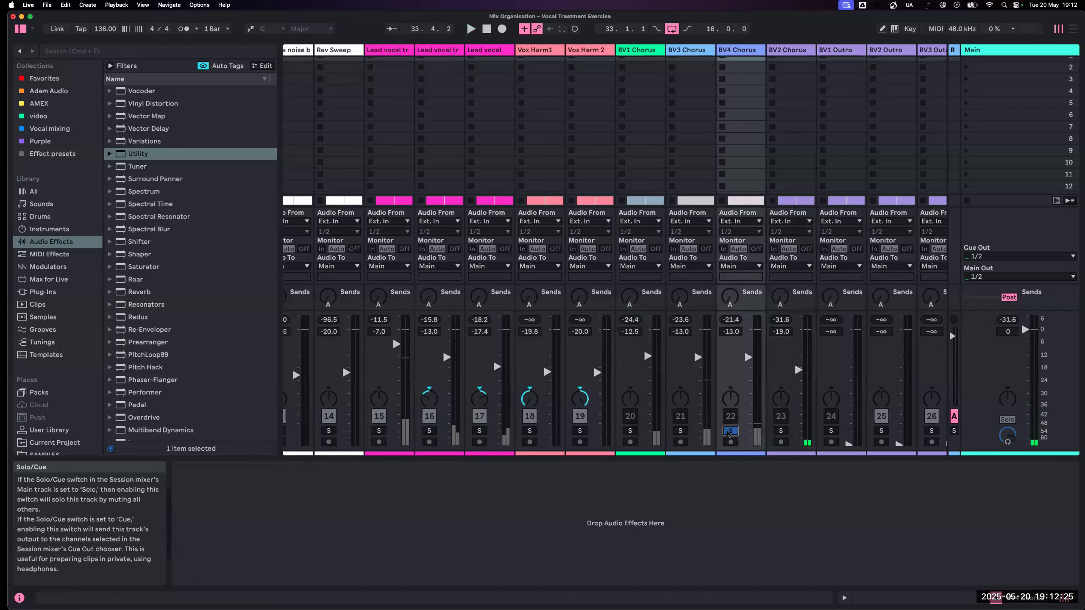
left_click(681, 430)
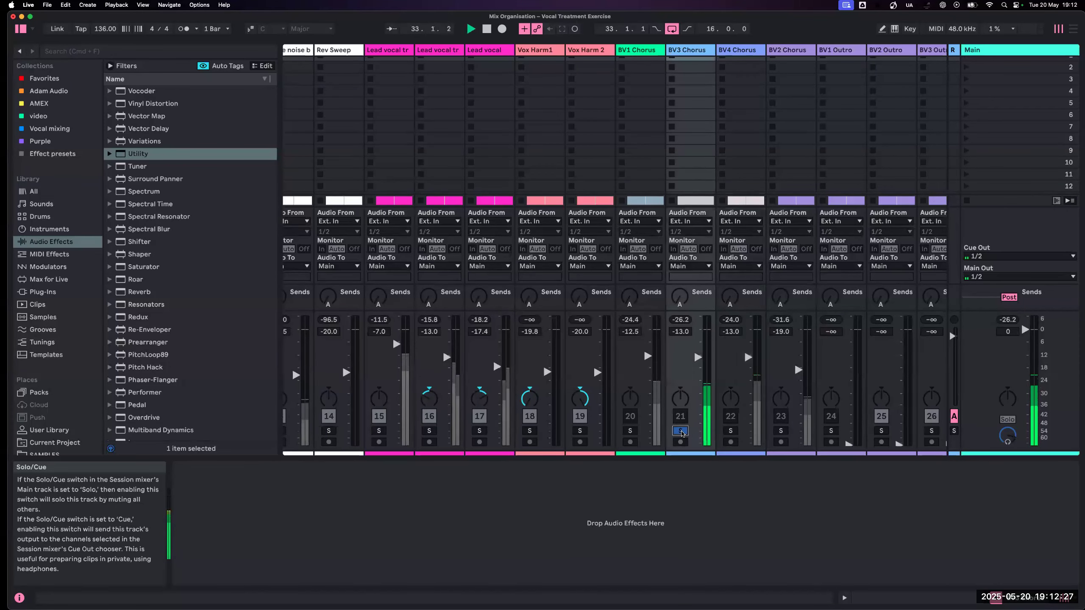
left_click(630, 431)
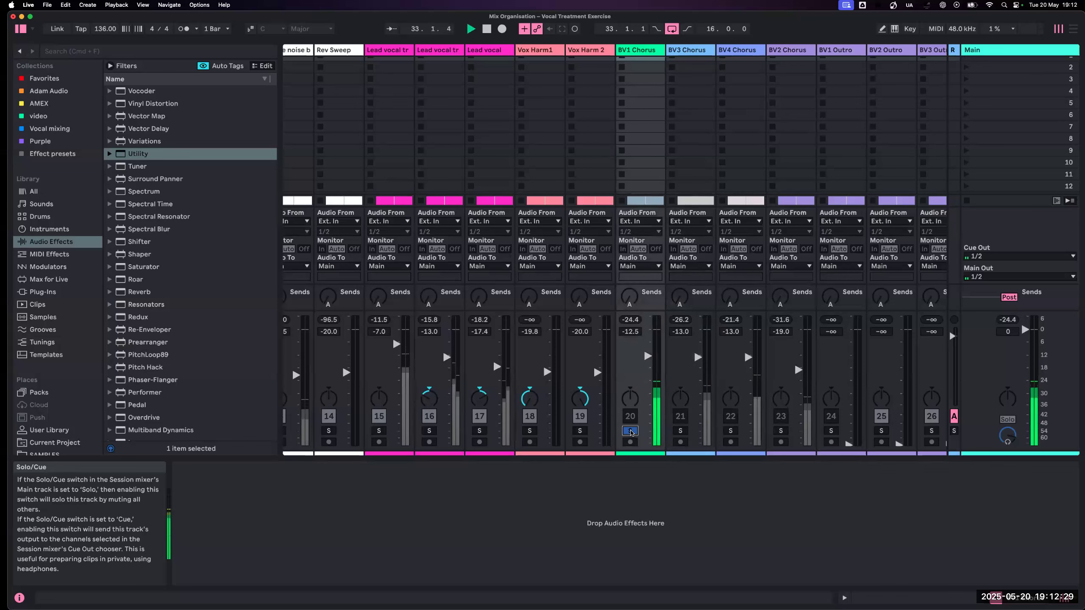
- Solo BV4 Chorus, pan it partly left and turn its solo off
left_click(729, 430)
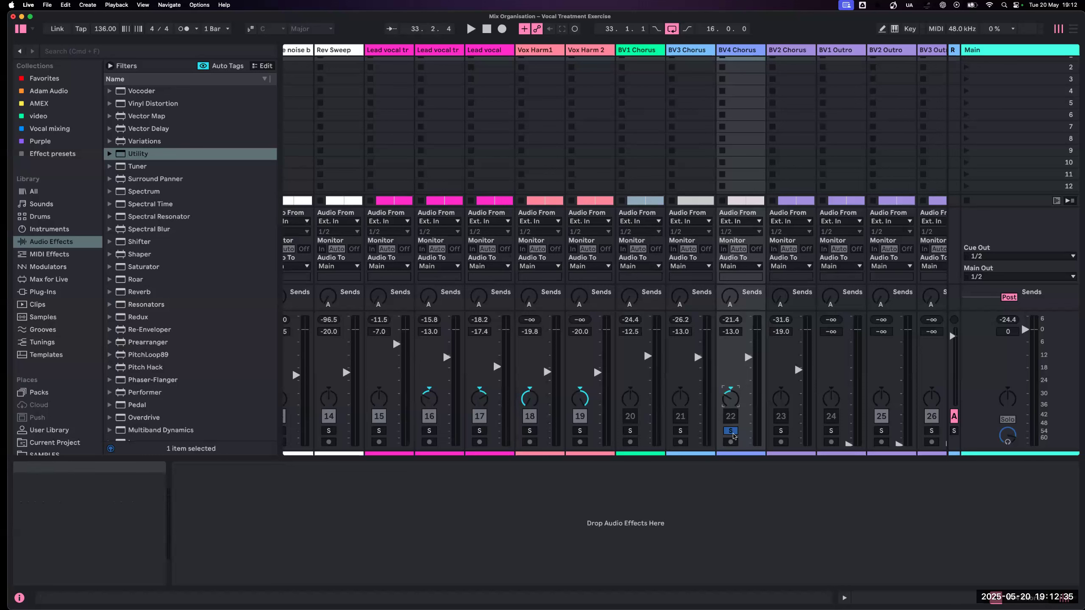
left_click(730, 430)
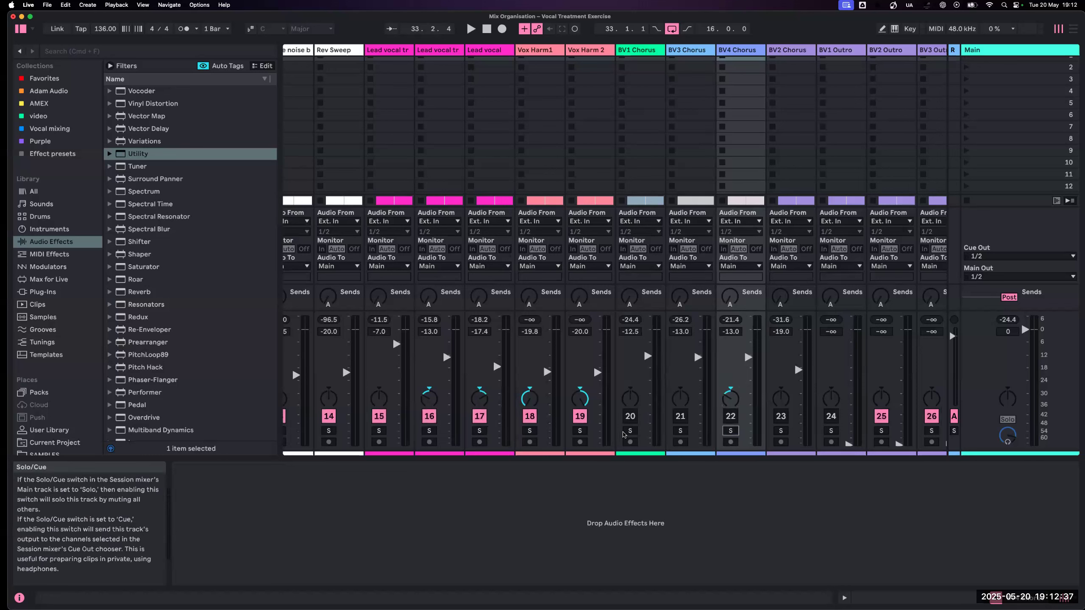
- Start playback and reactivate the four BV Chorus tracks (20 to 23)
key("space")
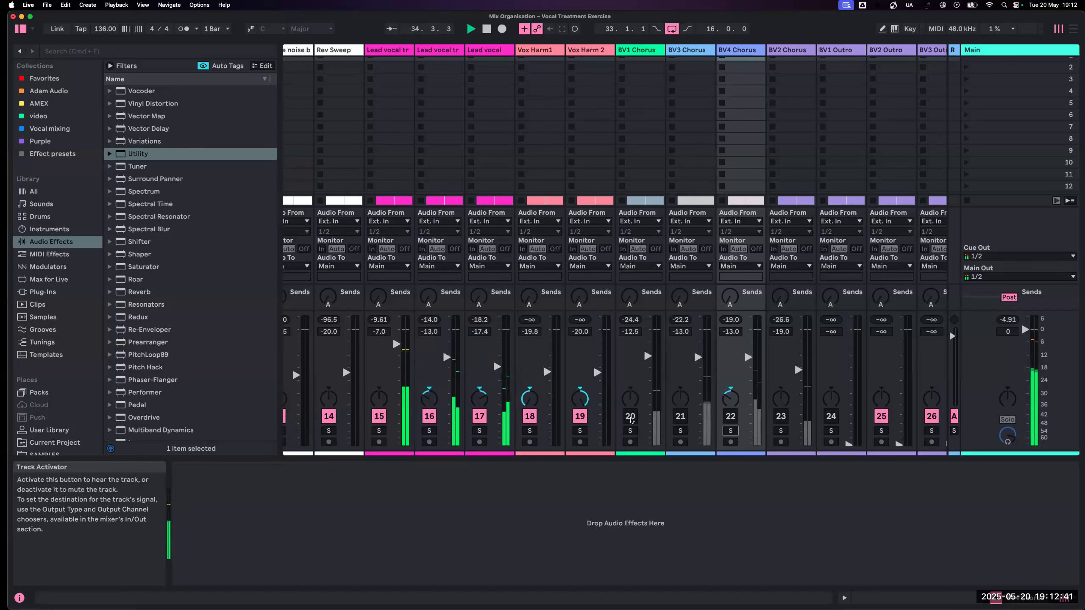
left_click(630, 416)
left_click(681, 416)
left_click(730, 416)
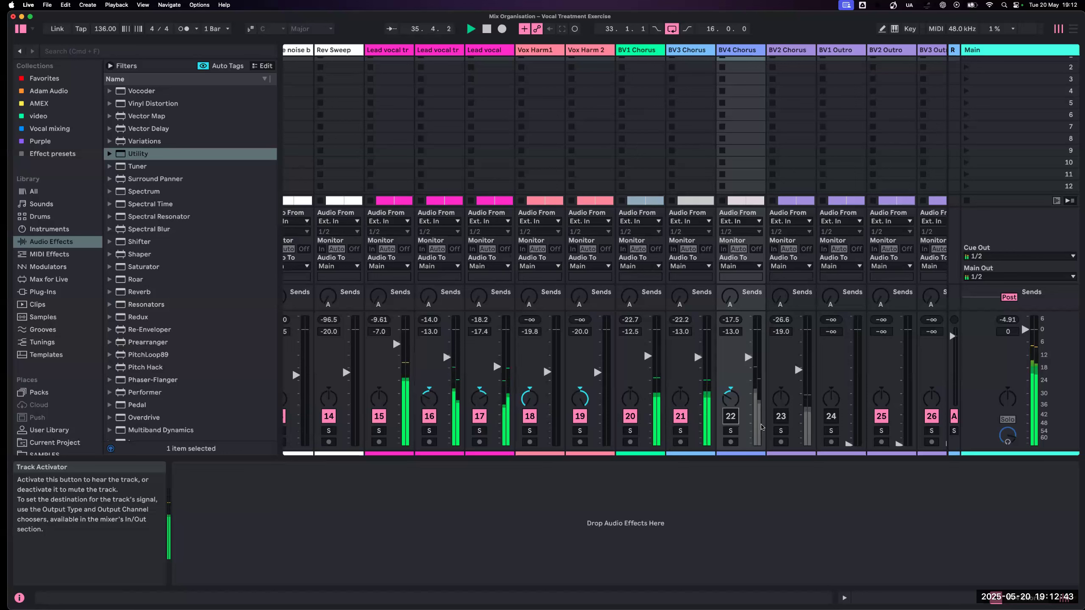
left_click(780, 417)
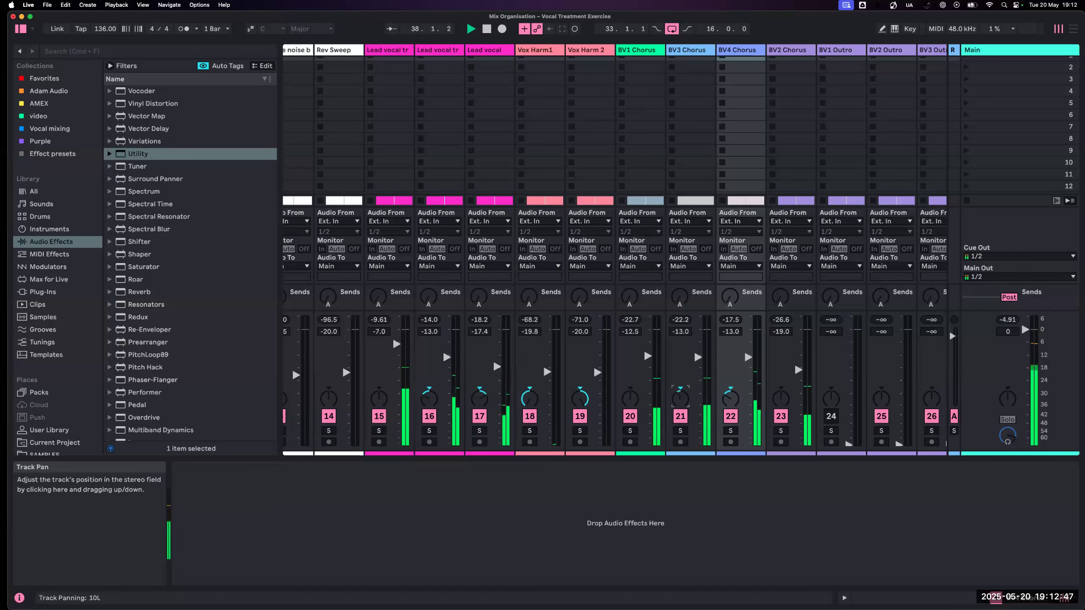
- Pan BV3 Chorus to 38L, BV4 Chorus to 24L and BV2 Chorus to 36R
left_click_drag(780, 398, 781, 396)
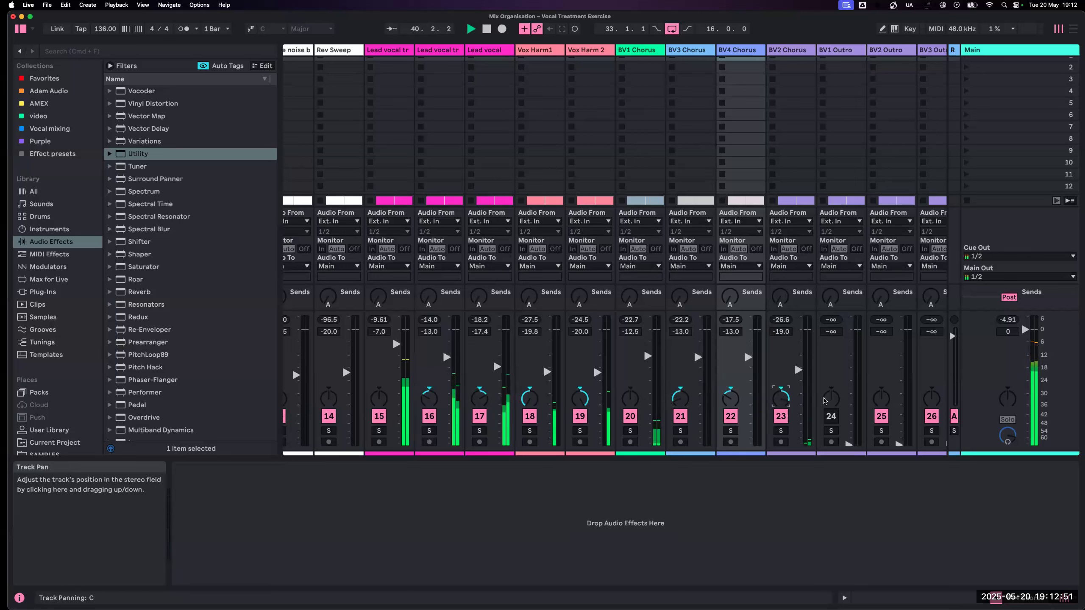
scroll(820, 400, "right", 1)
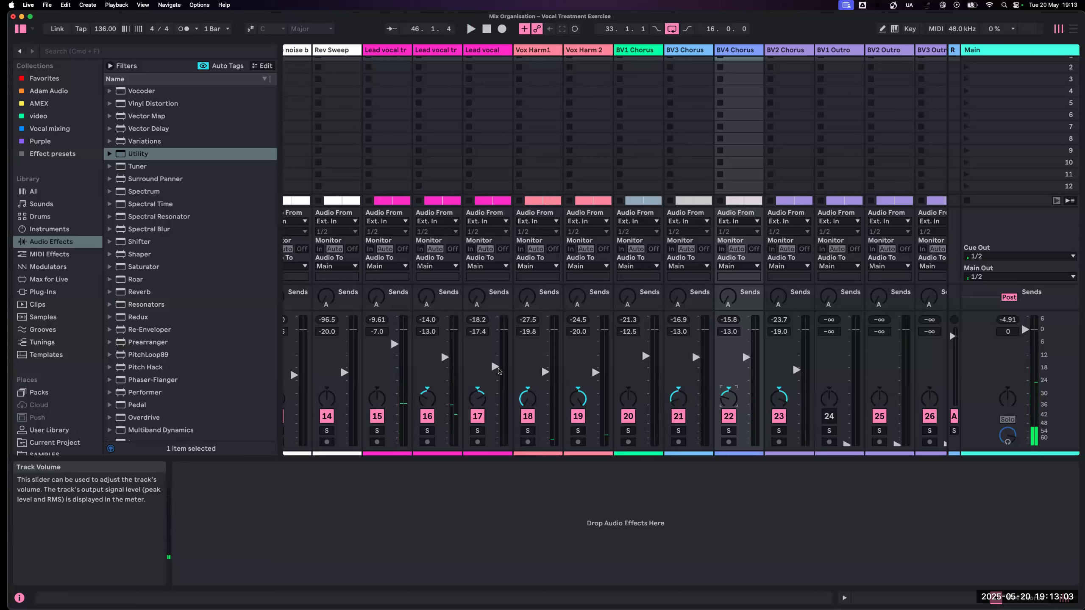
- Play the mix in Arrangement View from a loop starting at bar 13, and move the loop region to start at bar 25
left_click(525, 398)
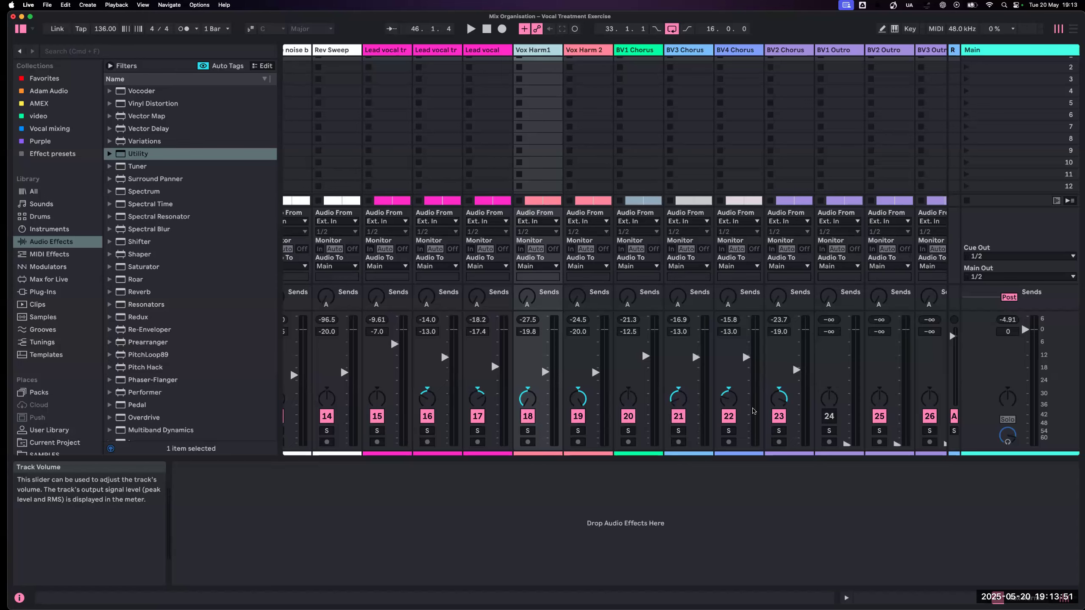
scroll(752, 404, "left", 10)
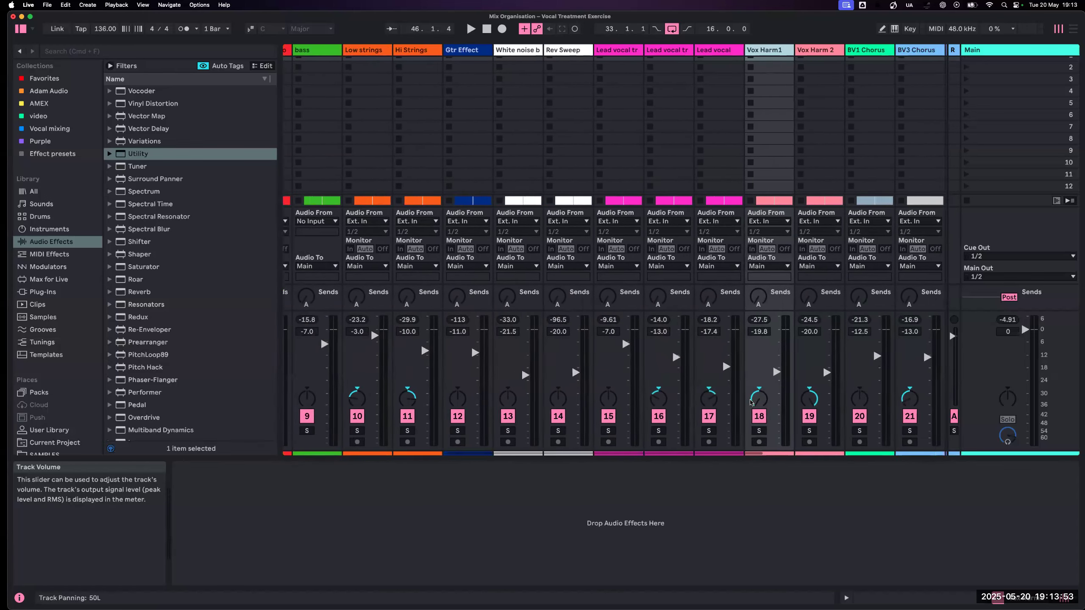
scroll(750, 402, "left", 6)
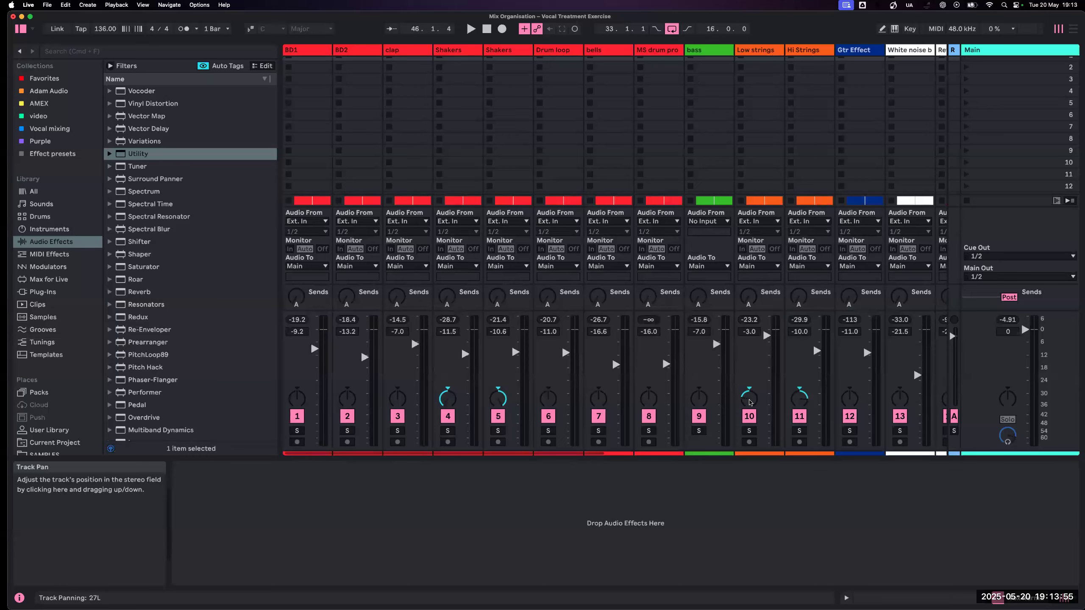
key("Tab")
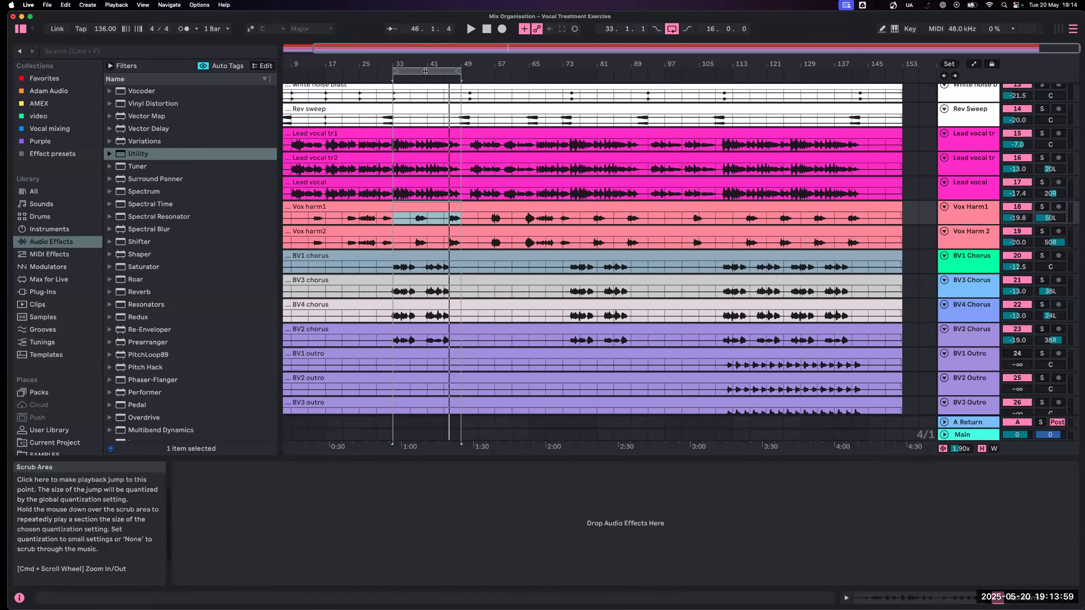
left_click_drag(425, 71, 359, 72)
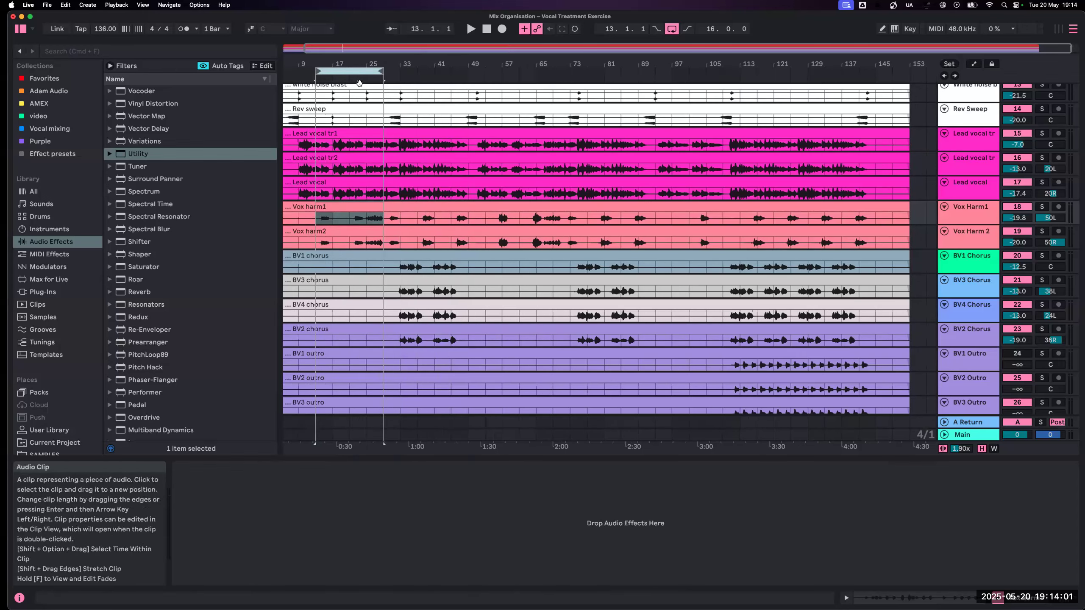
key("space")
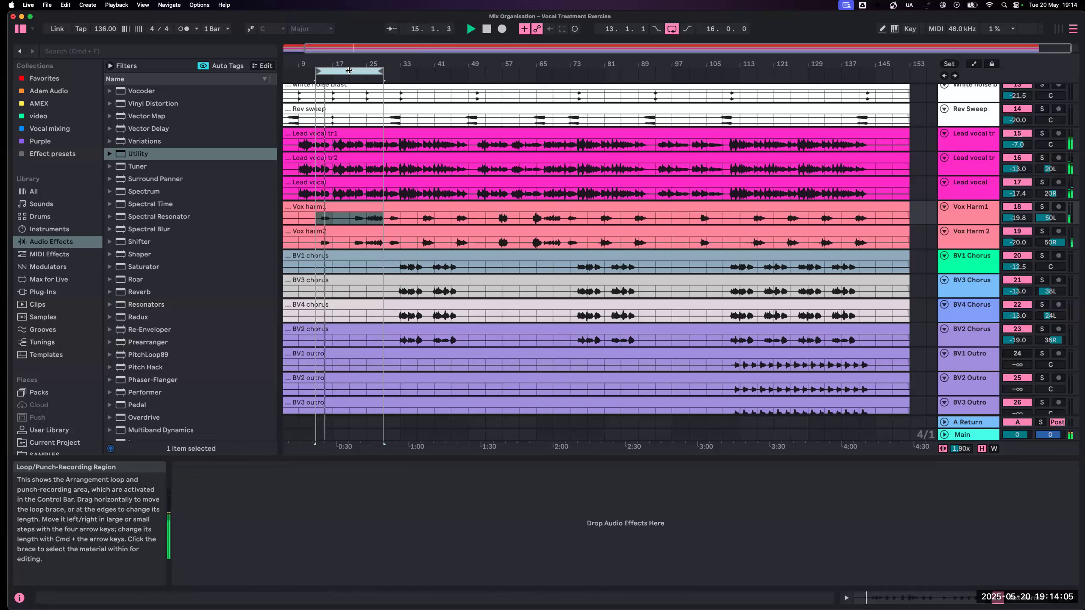
left_click_drag(349, 70, 411, 70)
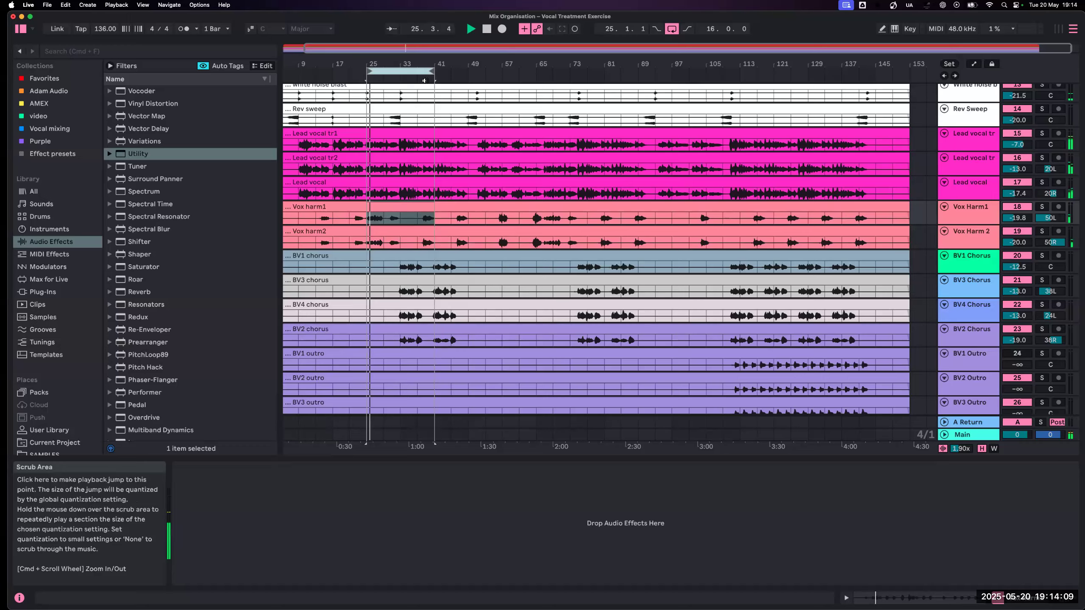
- Listen to the looped section while reviewing the levels and panning of all tracks from drums to backing vocals
scroll(592, 216, "up", 10)
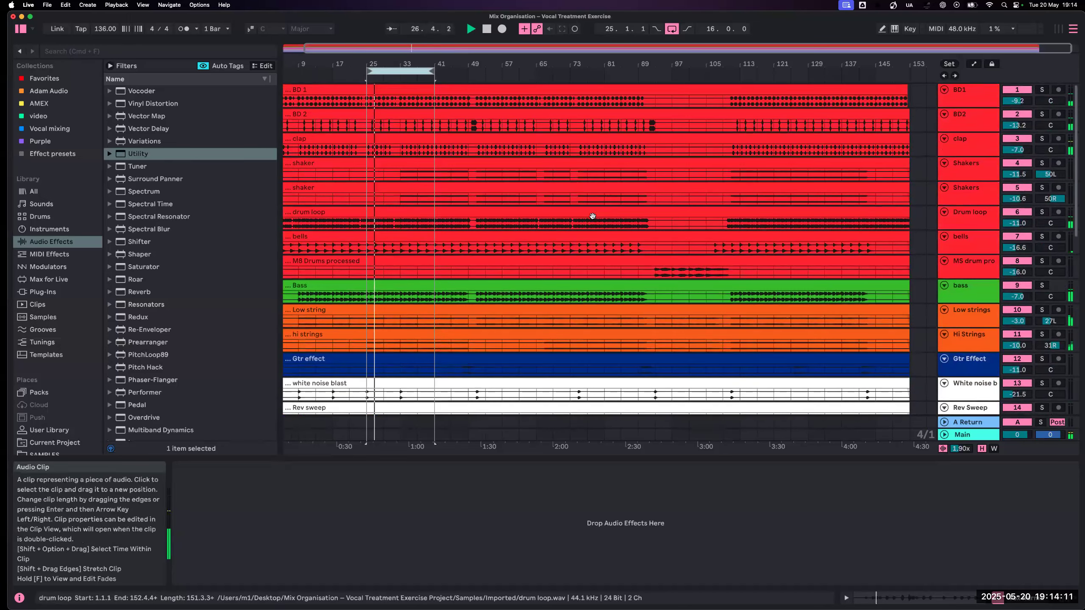
scroll(592, 215, "down", 10)
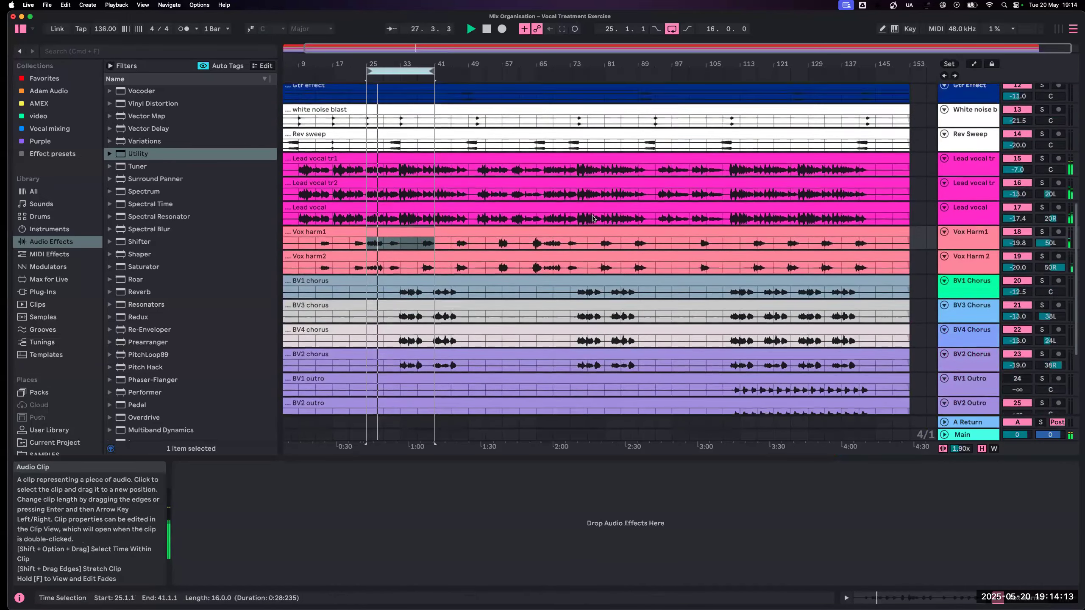
scroll(592, 219, "down", 4)
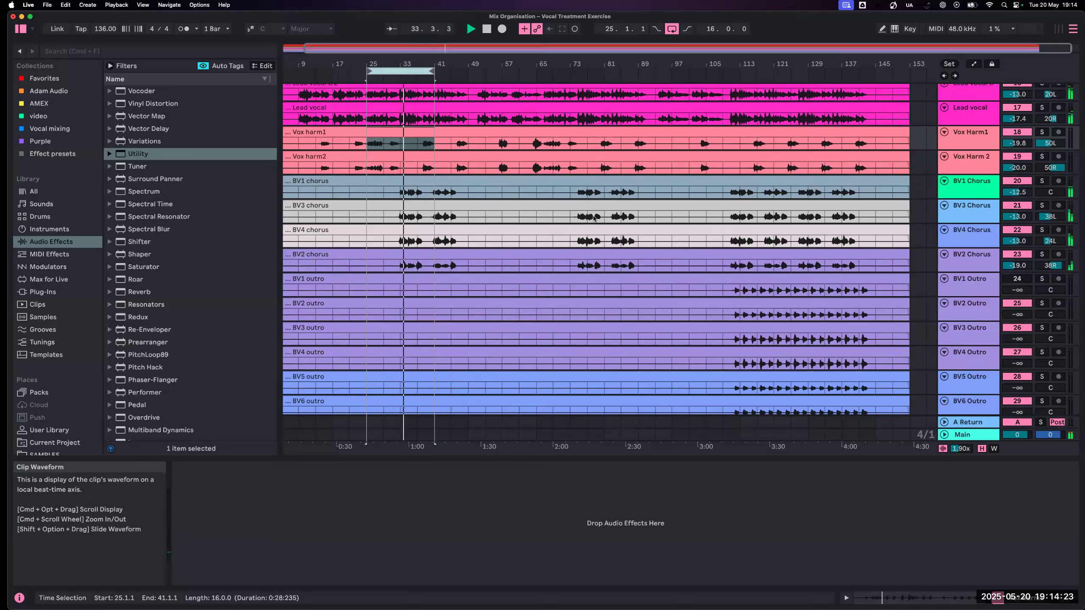
scroll(593, 218, "up", 1)
scroll(593, 217, "up", 12)
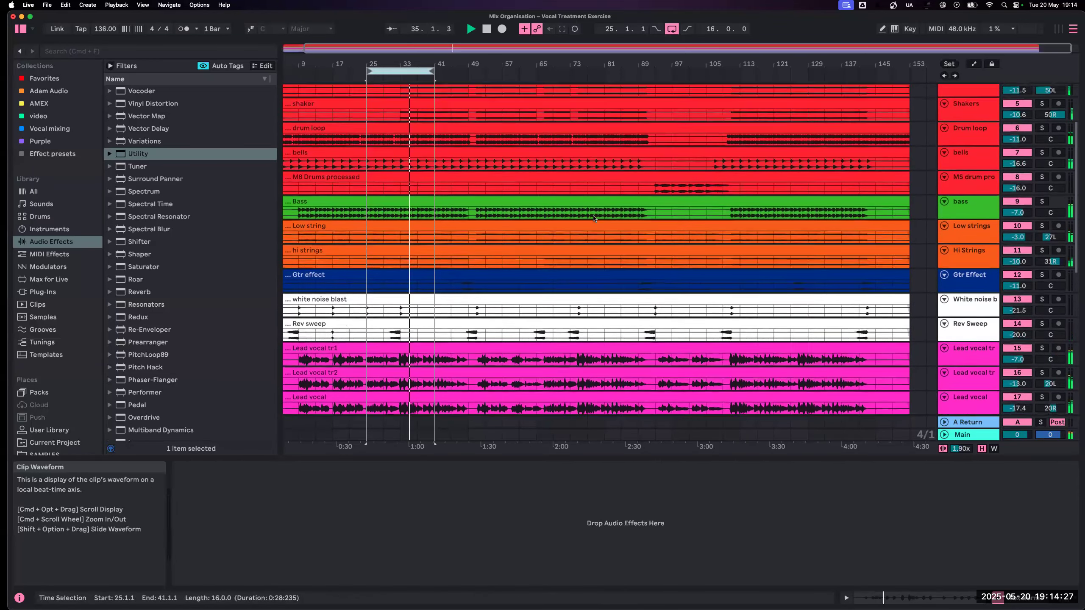
scroll(593, 218, "up", 1)
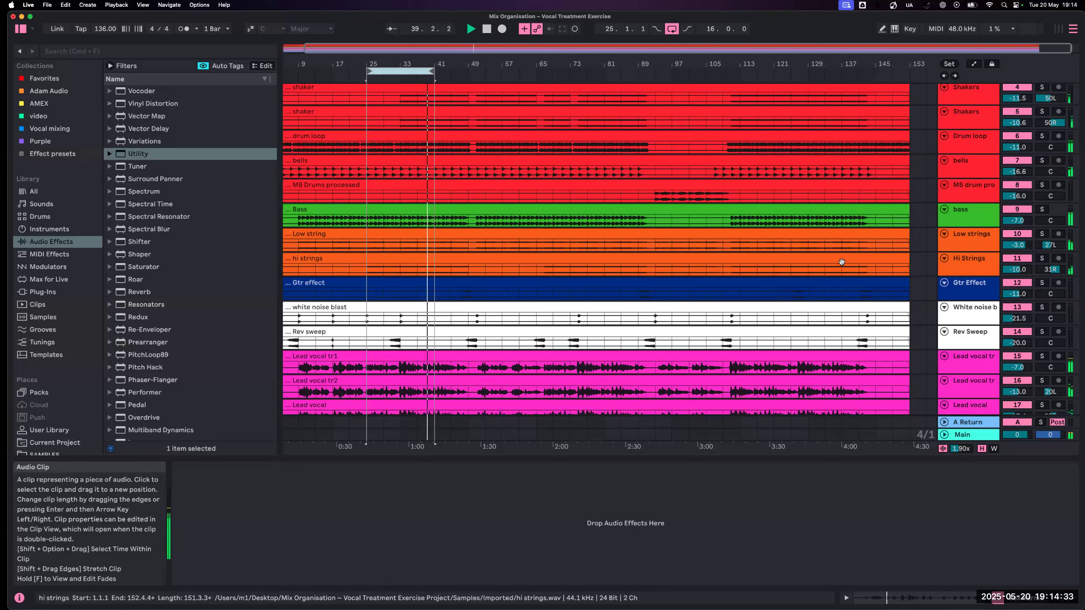
- Select all tracks from the first lead vocal (15) to BV1 Outro (24) and lower them together, bringing track 15 to -9.7 dB during playback
key("Tab")
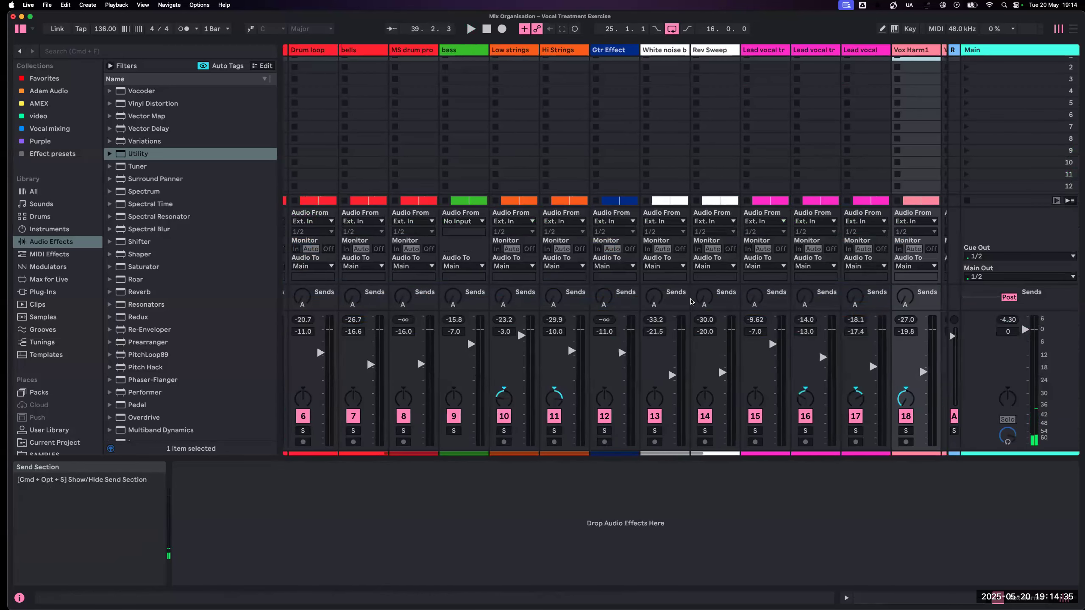
scroll(691, 302, "right", 5)
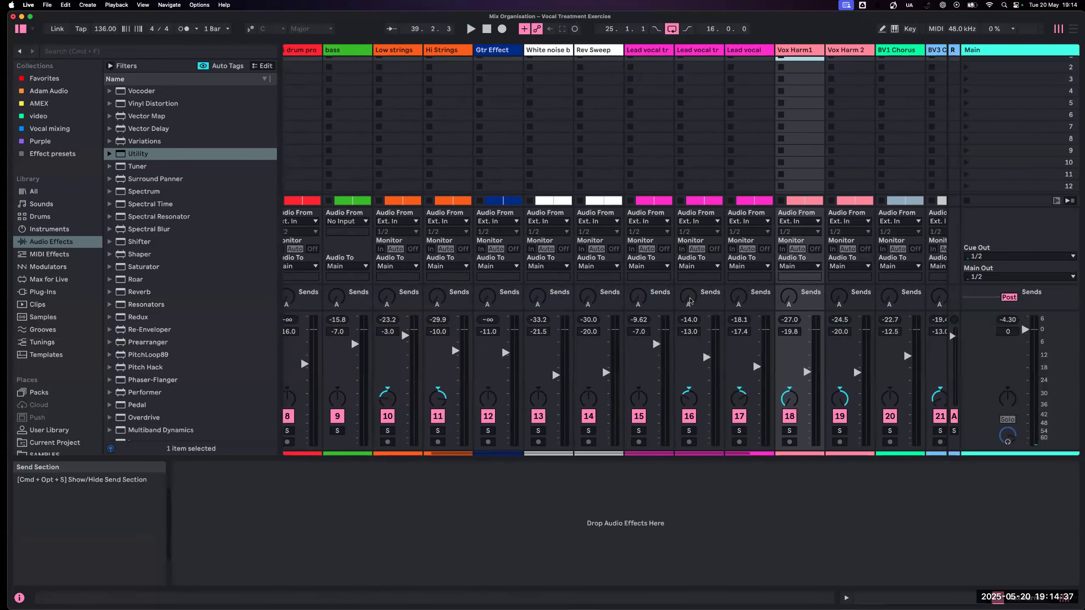
scroll(576, 58, "right", 2)
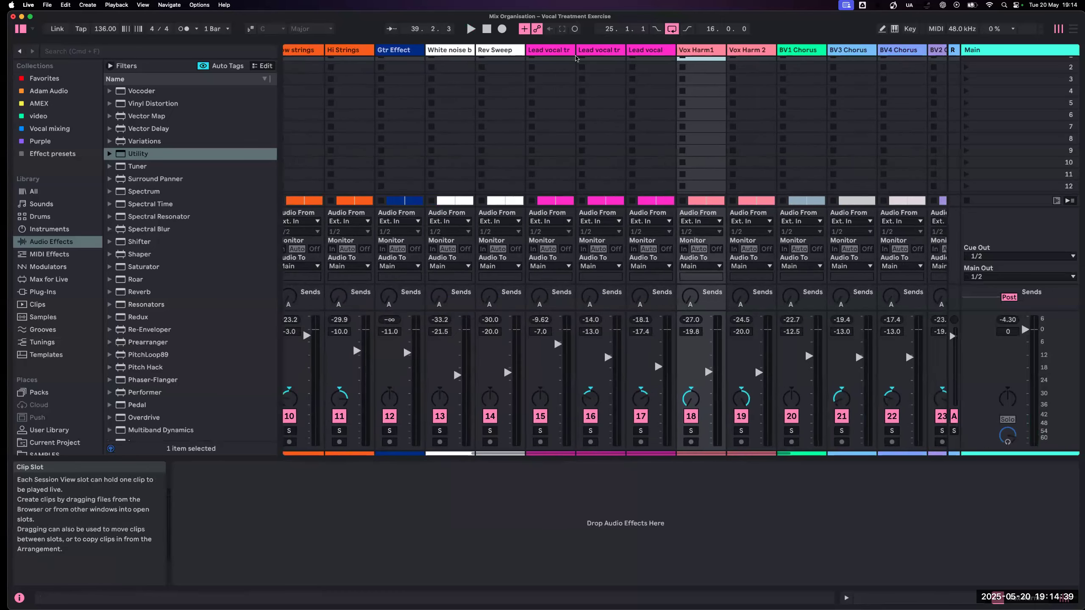
left_click(572, 51)
scroll(564, 53, "right", 1)
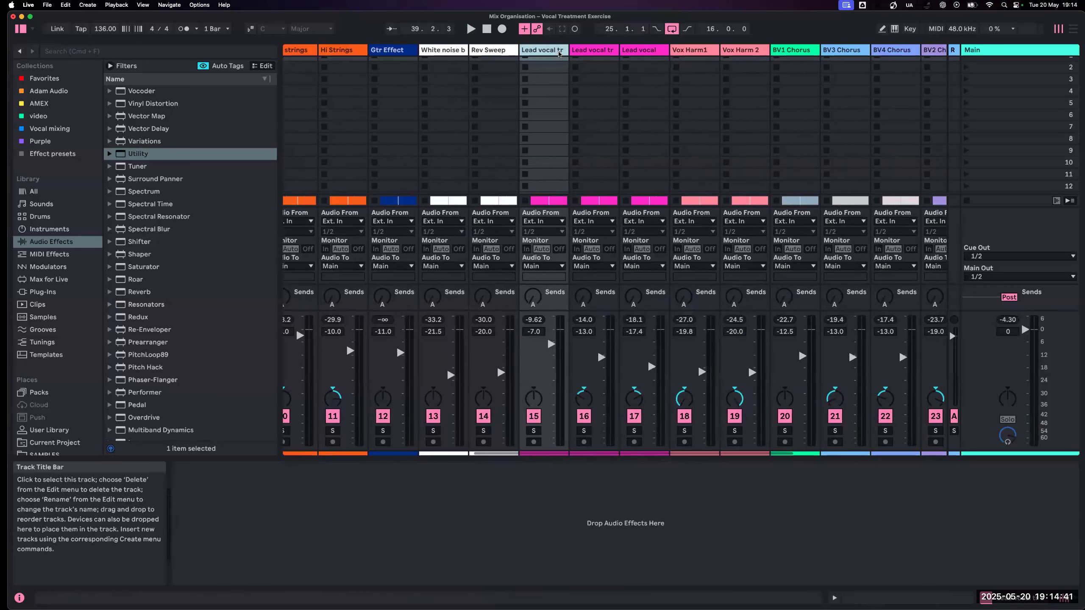
scroll(558, 54, "right", 4)
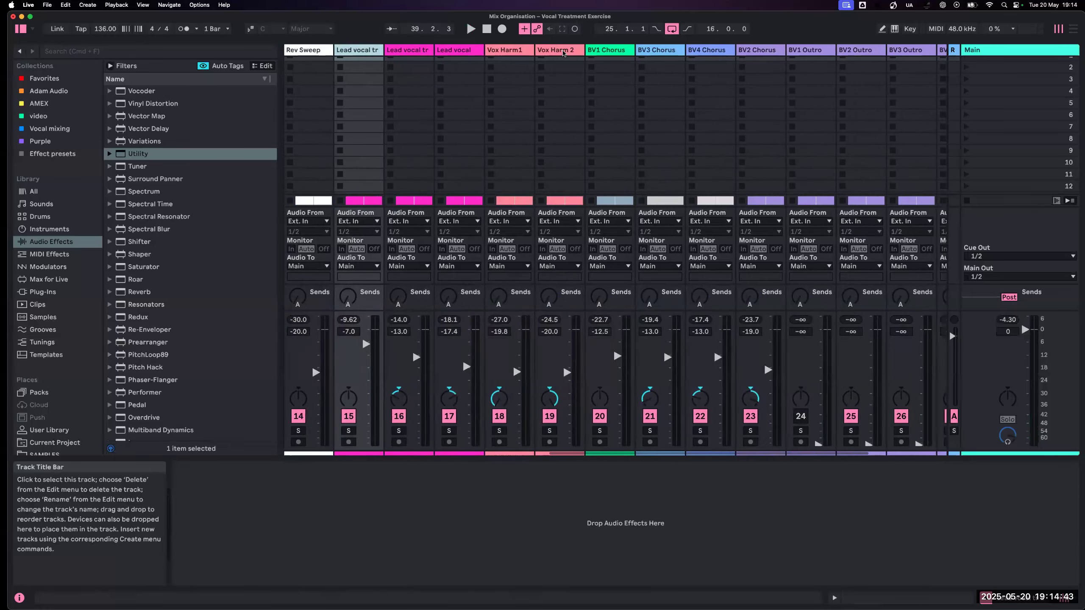
left_click(797, 51, "shift")
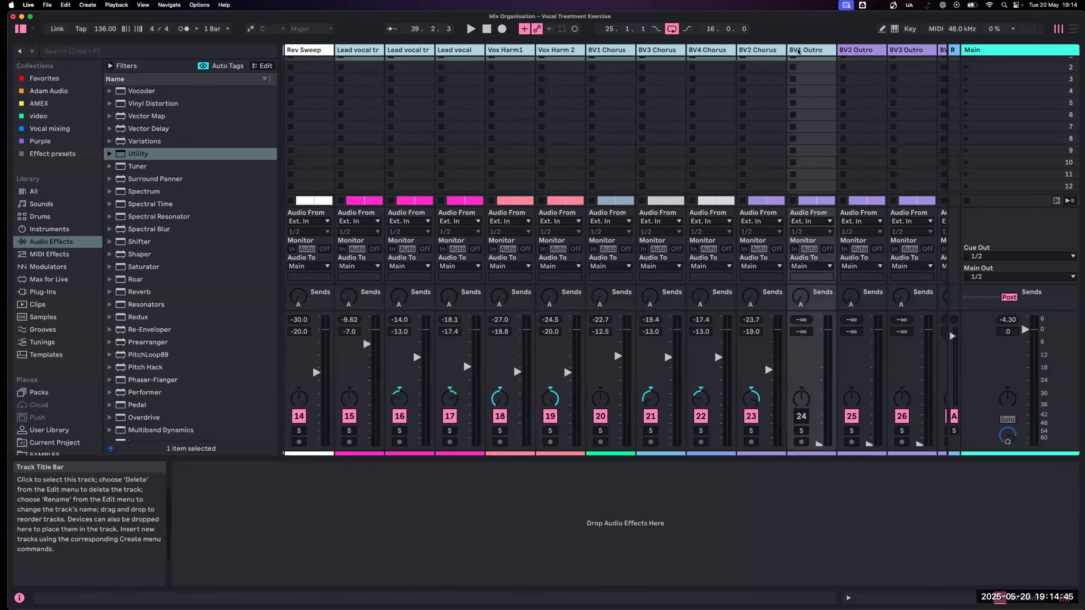
scroll(797, 51, "left", 1)
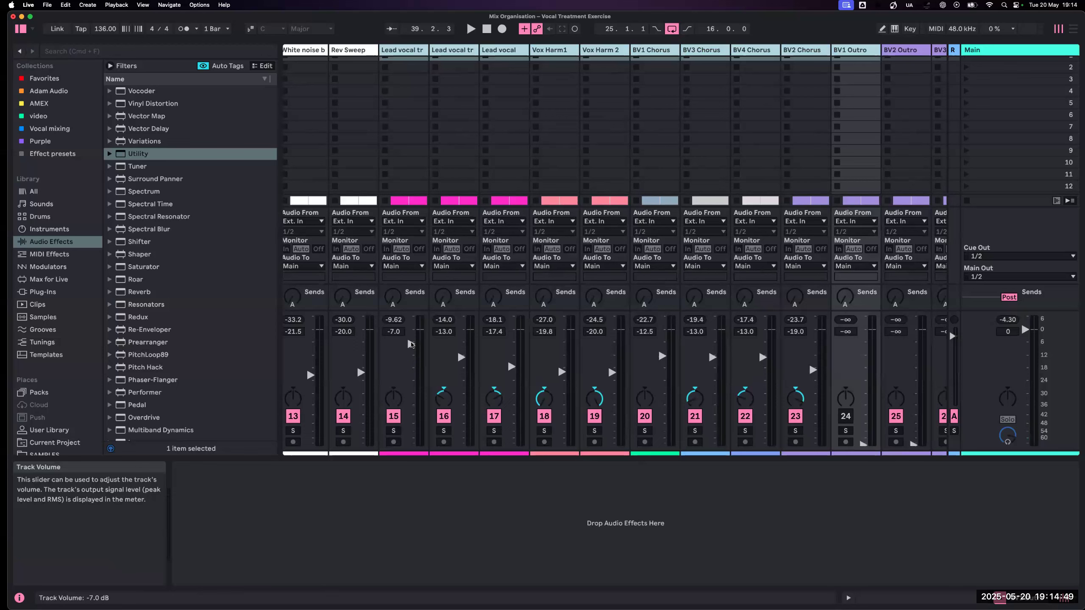
key("space")
left_click_drag(410, 344, 410, 350)
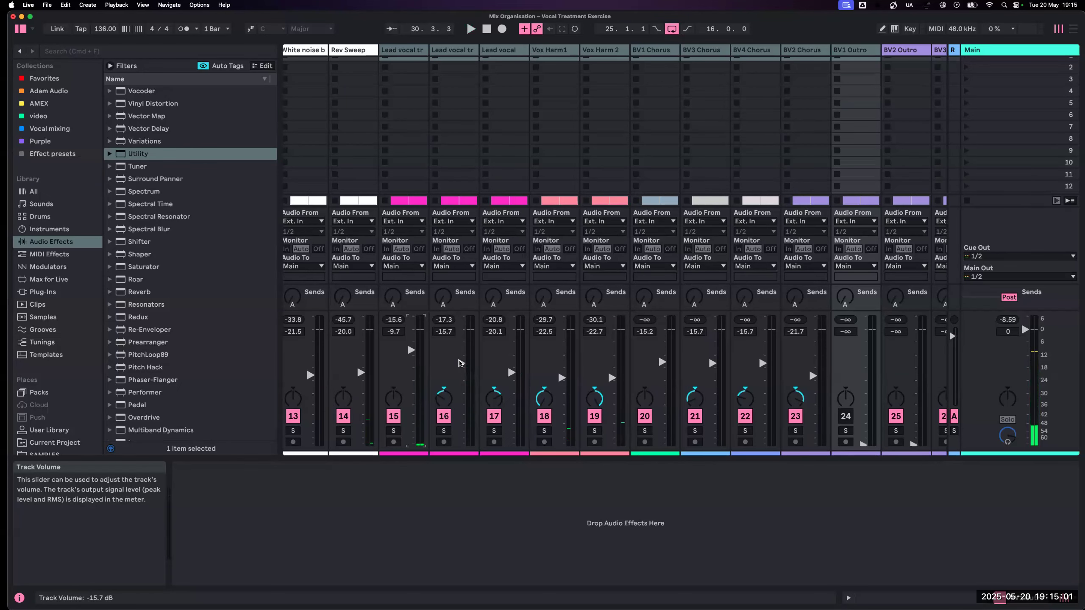
- In Arrangement View, move the loop region to start at bar 1 and extend its length to 44 bars
key("Tab")
key("Tab")
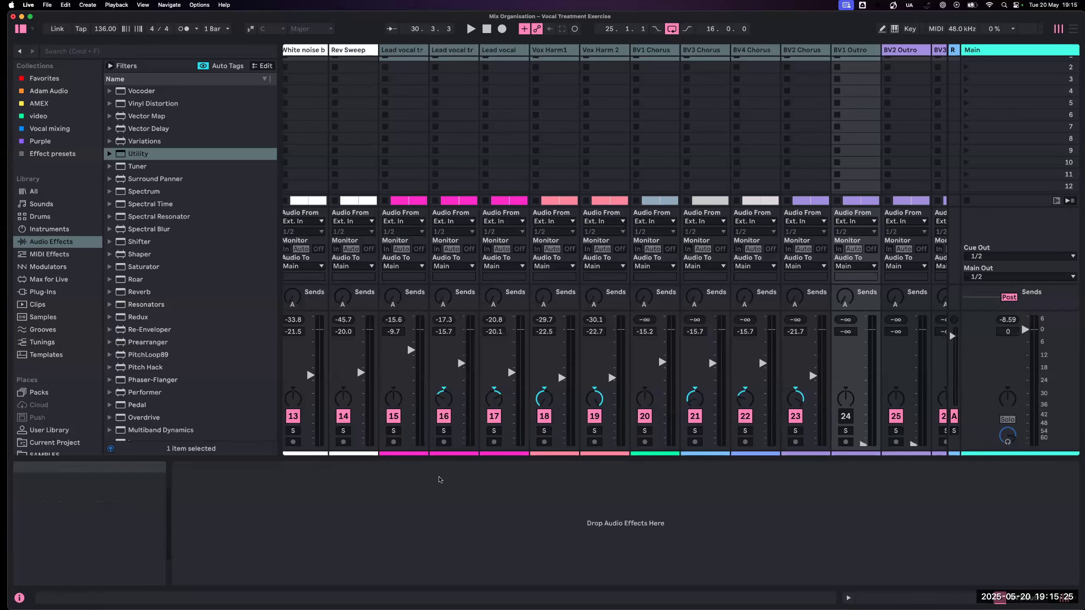
key("Tab")
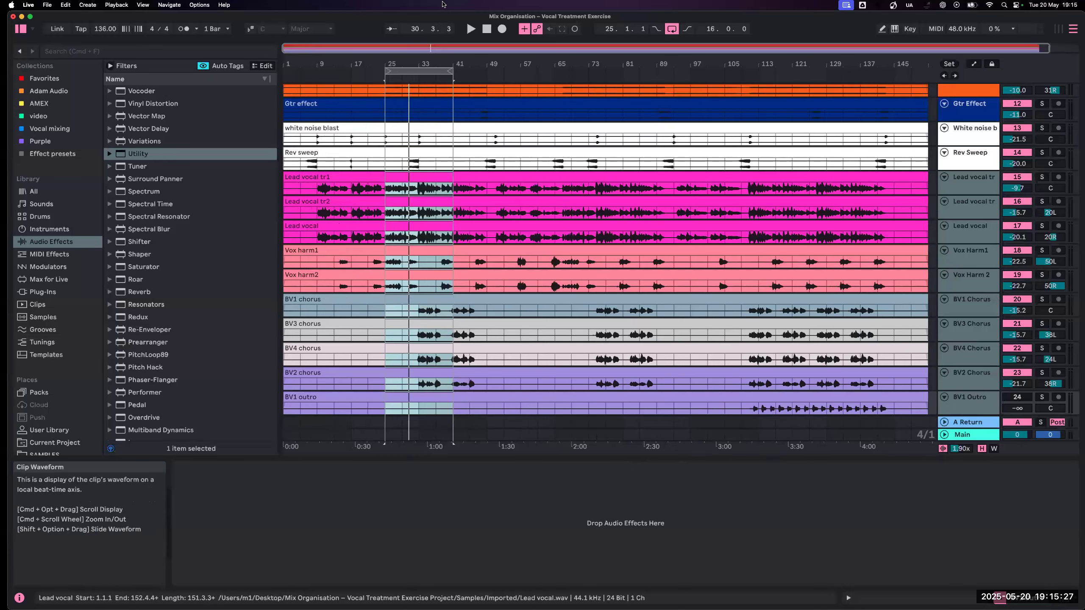
left_click_drag(401, 70, 265, 56)
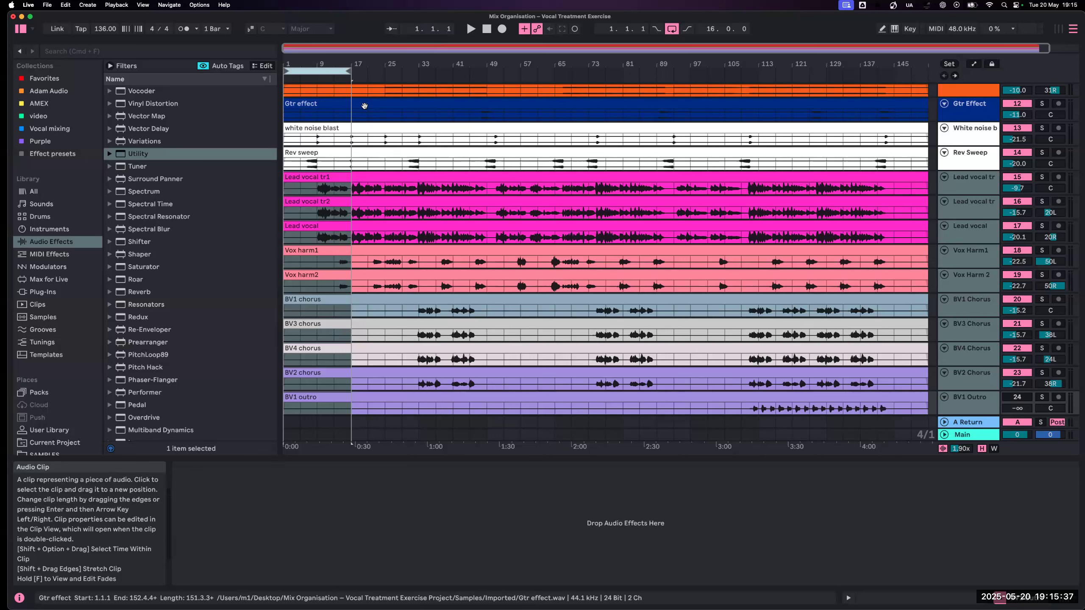
left_click_drag(351, 70, 446, 80)
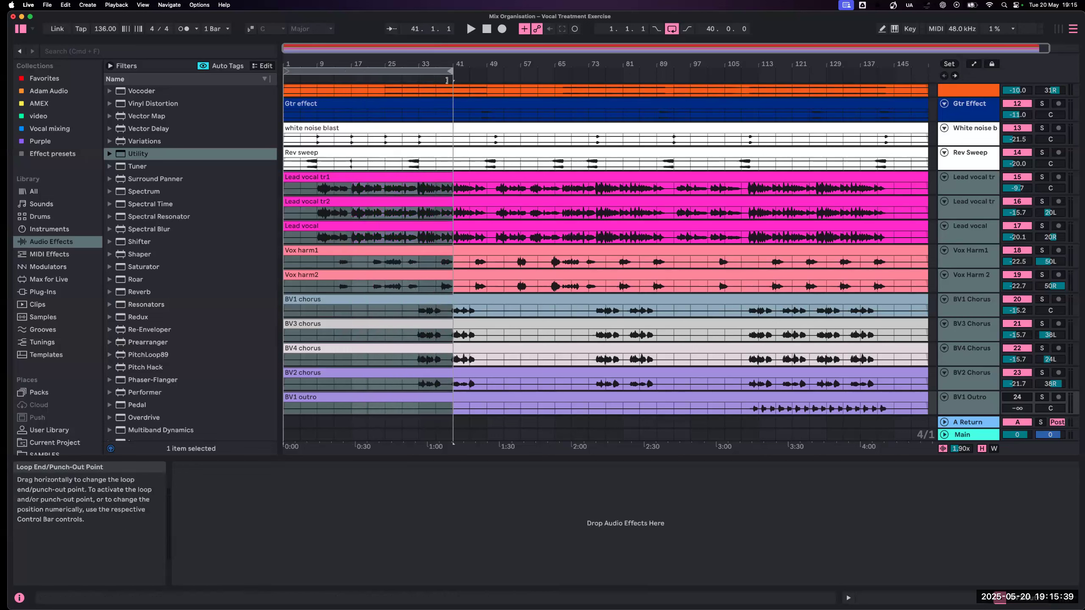
key("super+Right")
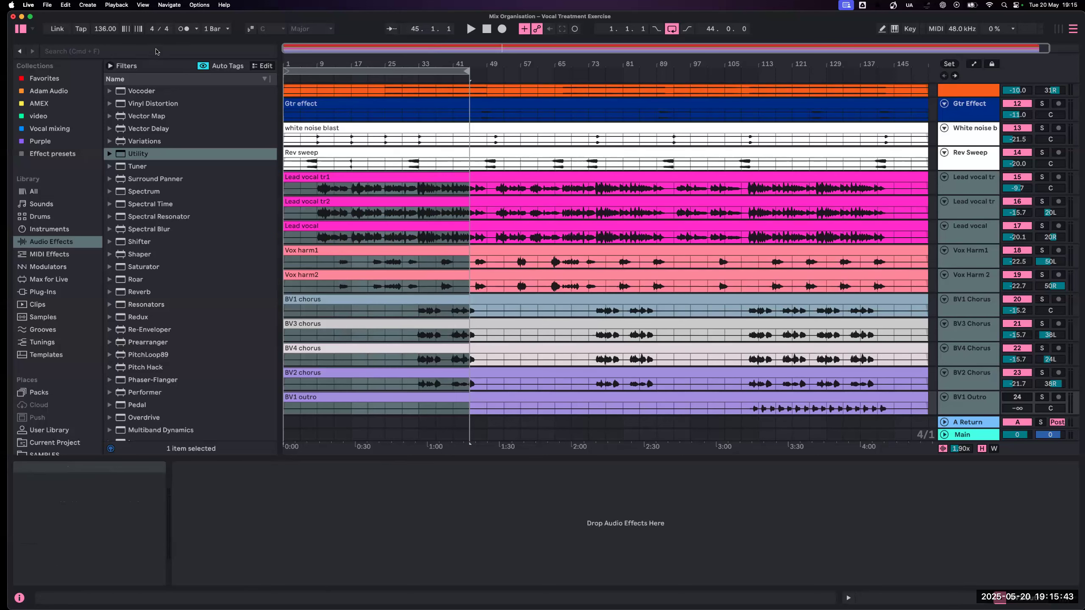
- Switch to the Chrome window showing the Tough Tones frequencies article and enlarge it to fill the screen
mouse_move(2, 335)
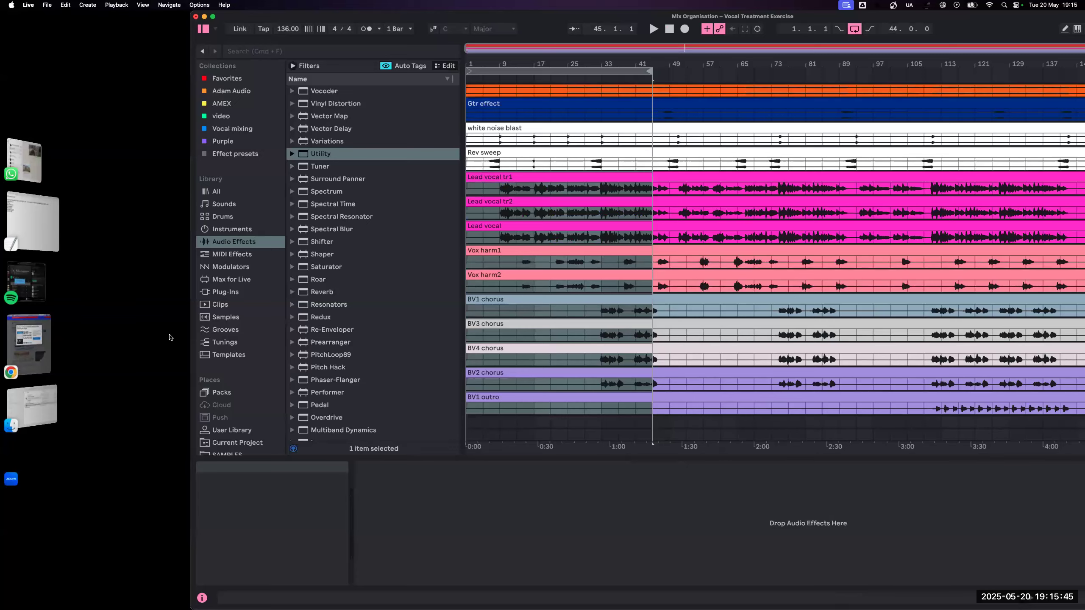
left_click(29, 342)
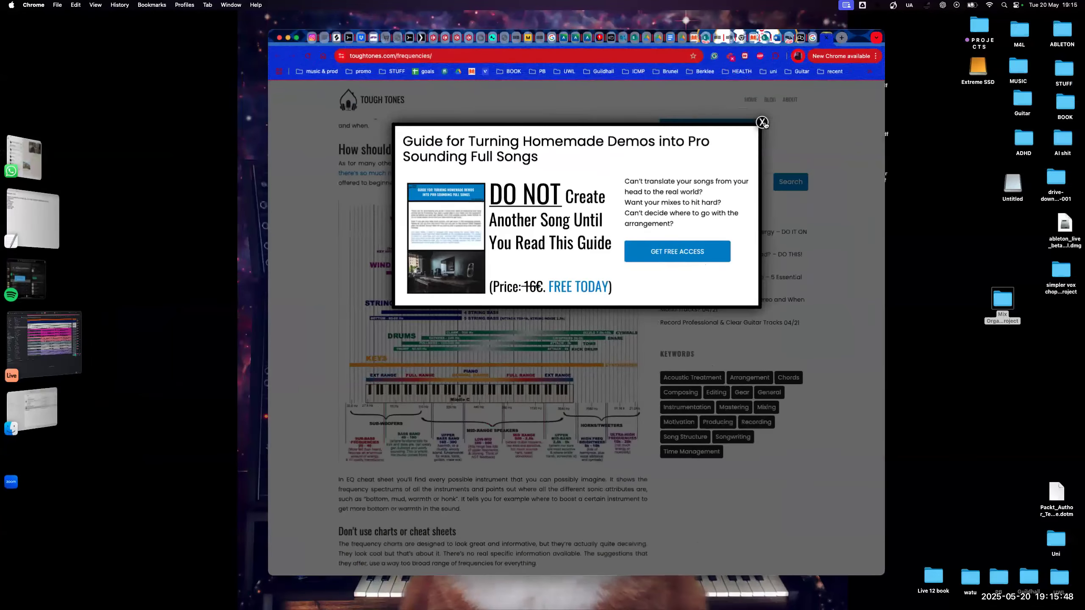
left_click(763, 122)
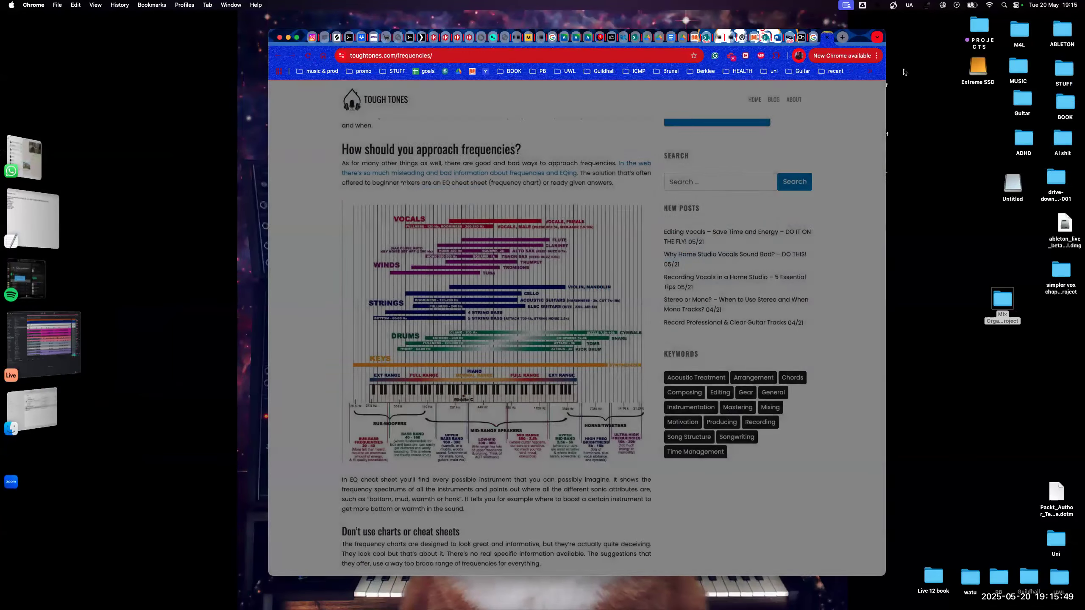
left_click_drag(861, 40, 621, 21)
double_click(645, 556)
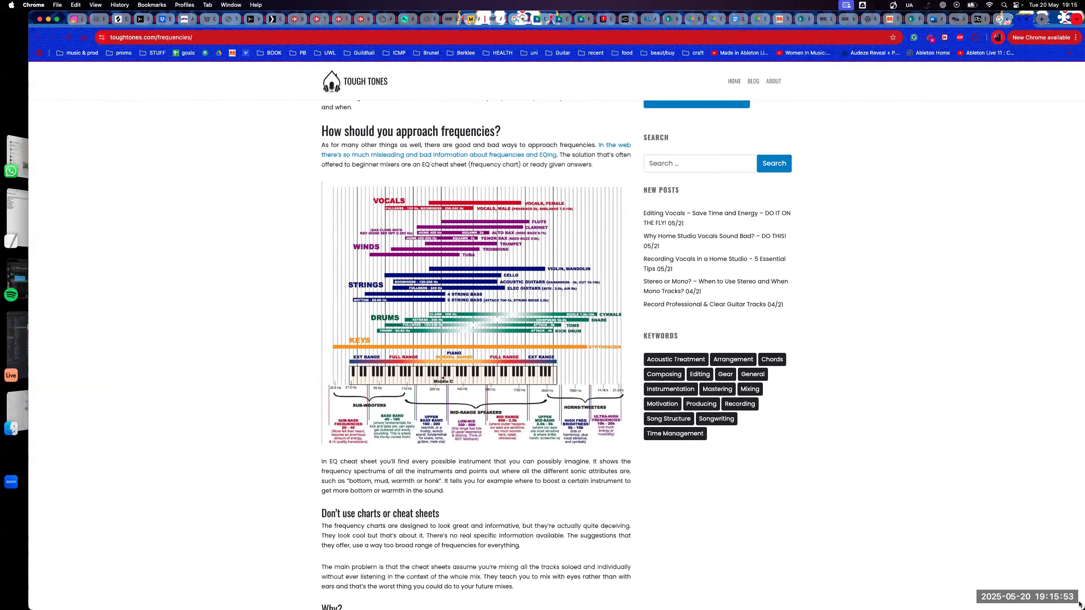
- Examine the instrument frequency chart in the article, using the screen magnifier on the vocals, winds and strings ranges
scroll(492, 388, "up", 3)
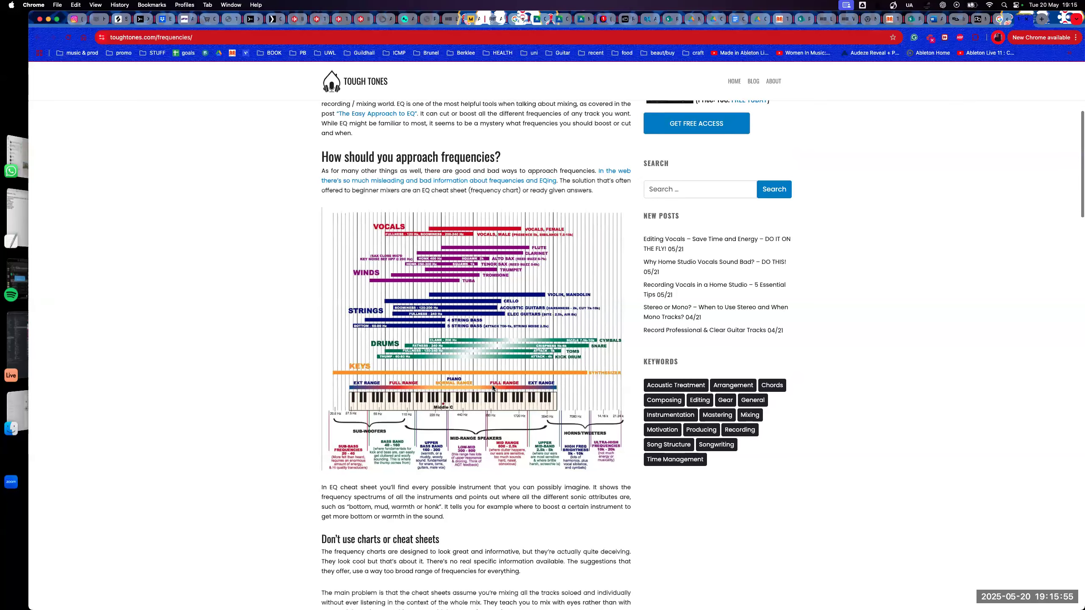
scroll(497, 382, "up", 1)
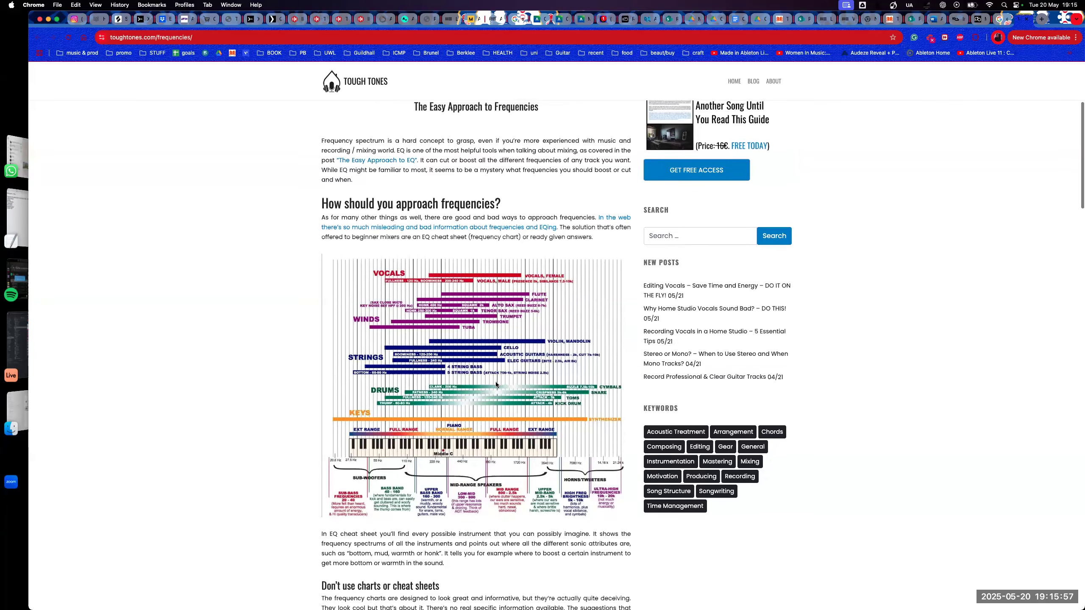
scroll(495, 382, "down", 1)
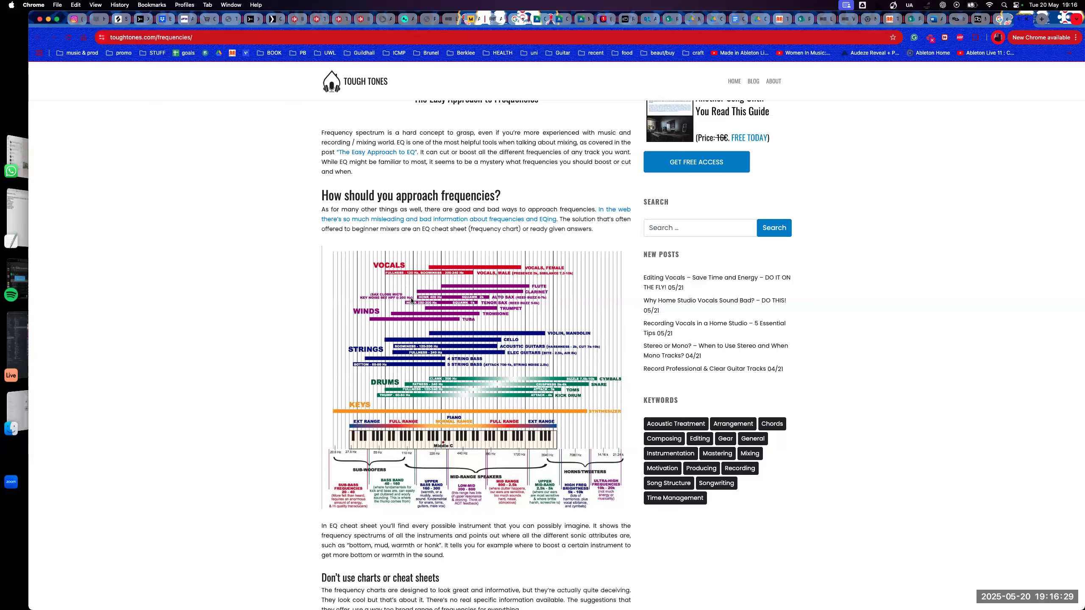
key("alt+super+8")
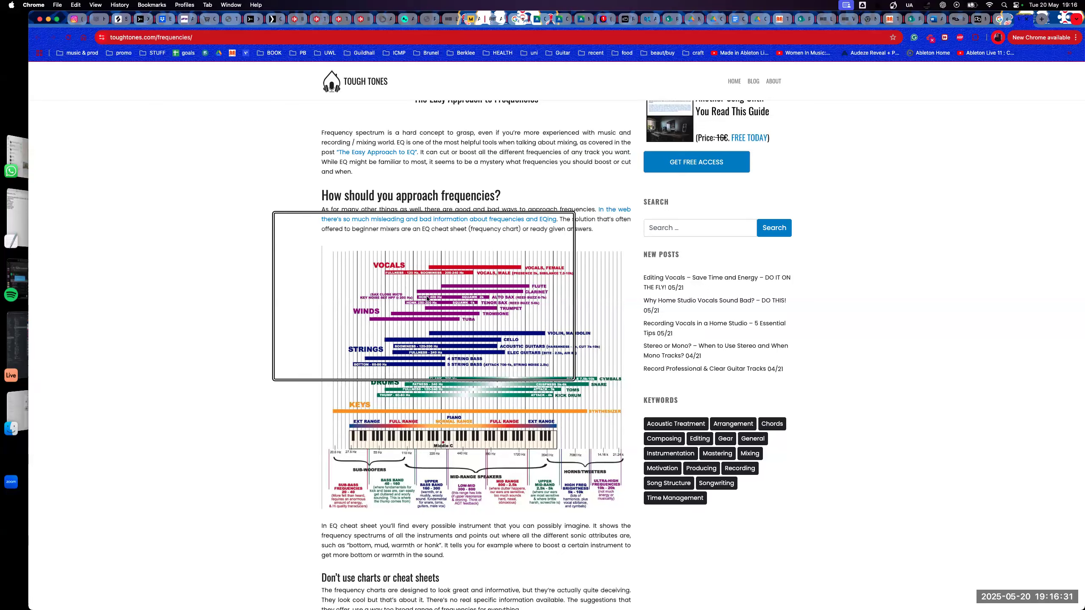
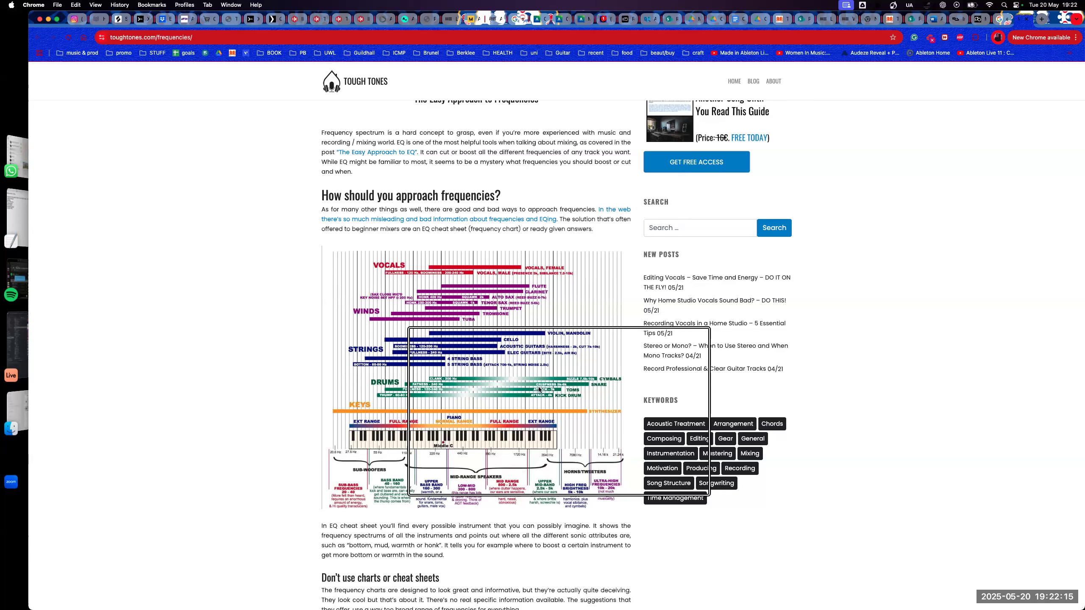
- Examine the drums, keys and frequency band sections of the instrument frequency chart in the article
scroll(547, 387, "up", 2)
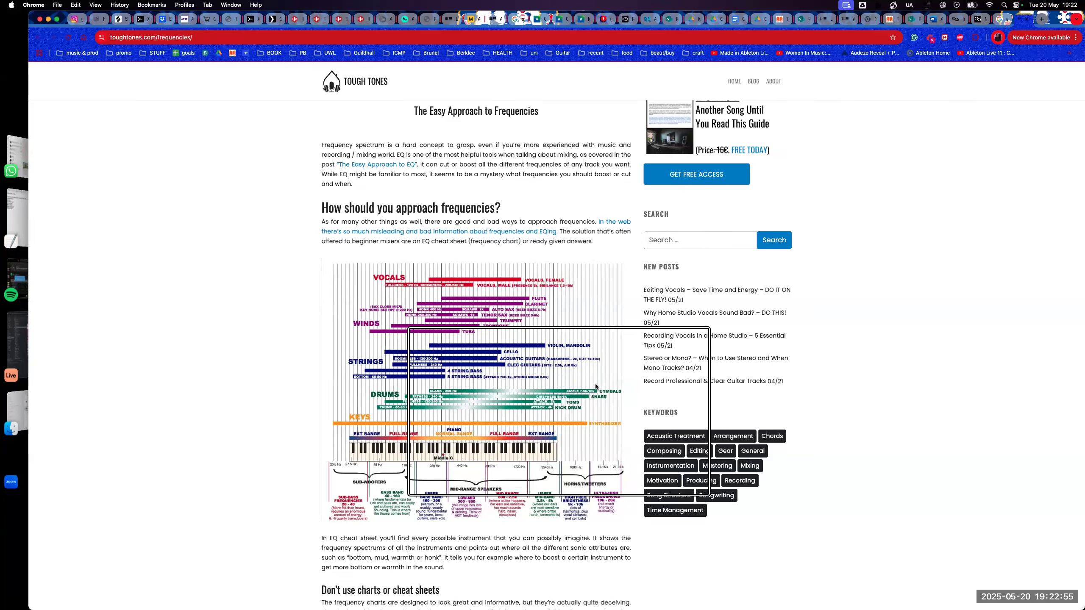
scroll(595, 386, "down", 15)
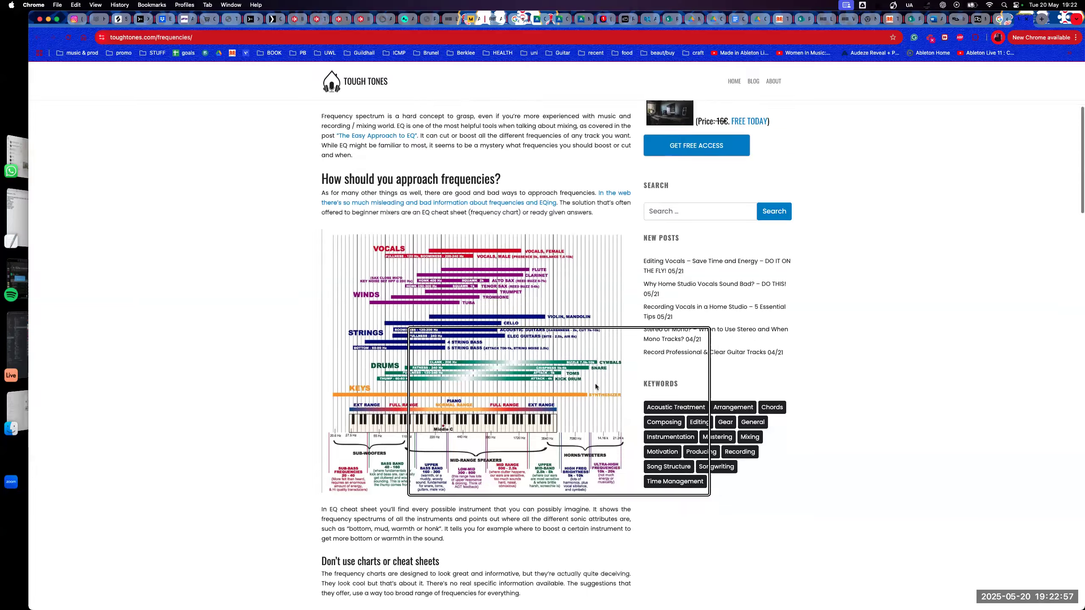
scroll(596, 386, "up", 12)
scroll(596, 386, "up", 5)
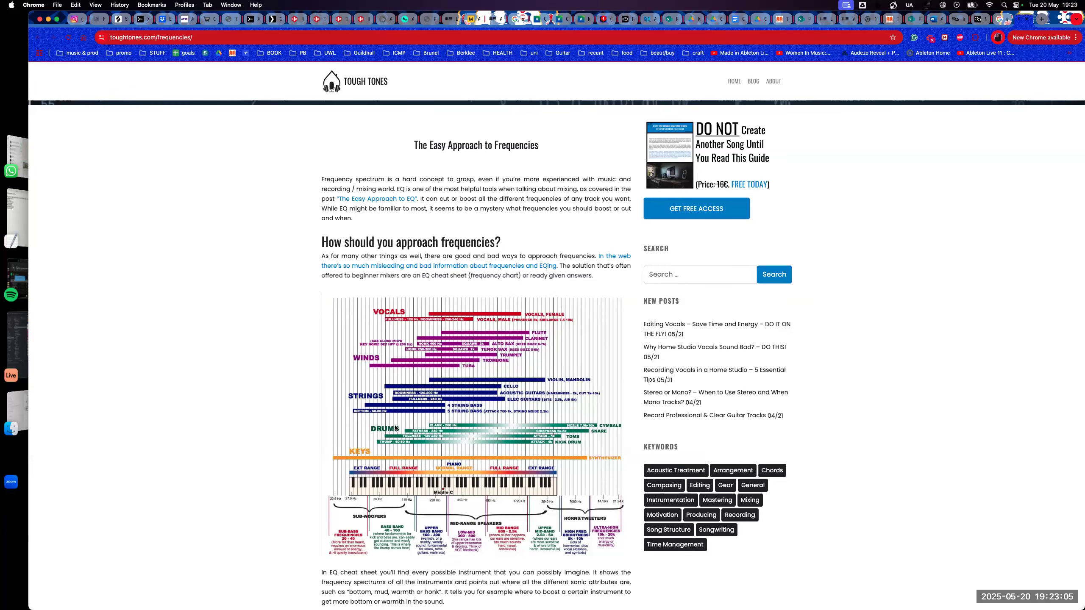
scroll(398, 429, "down", 1)
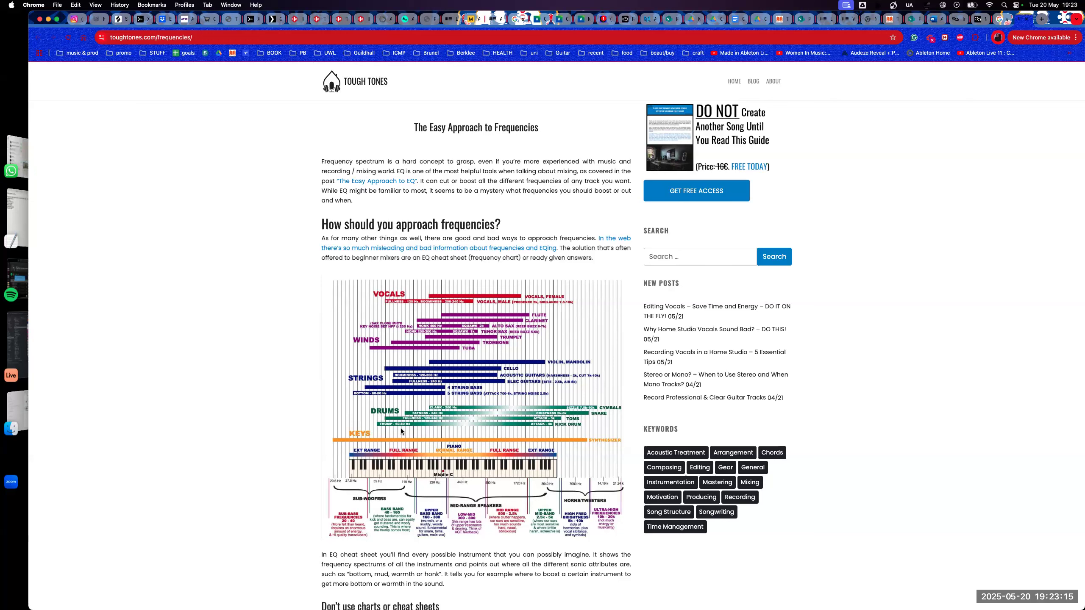
- Switch from the Chrome article to the Ableton Live set and show its Session View mixer
key("Tab")
key("Tab")
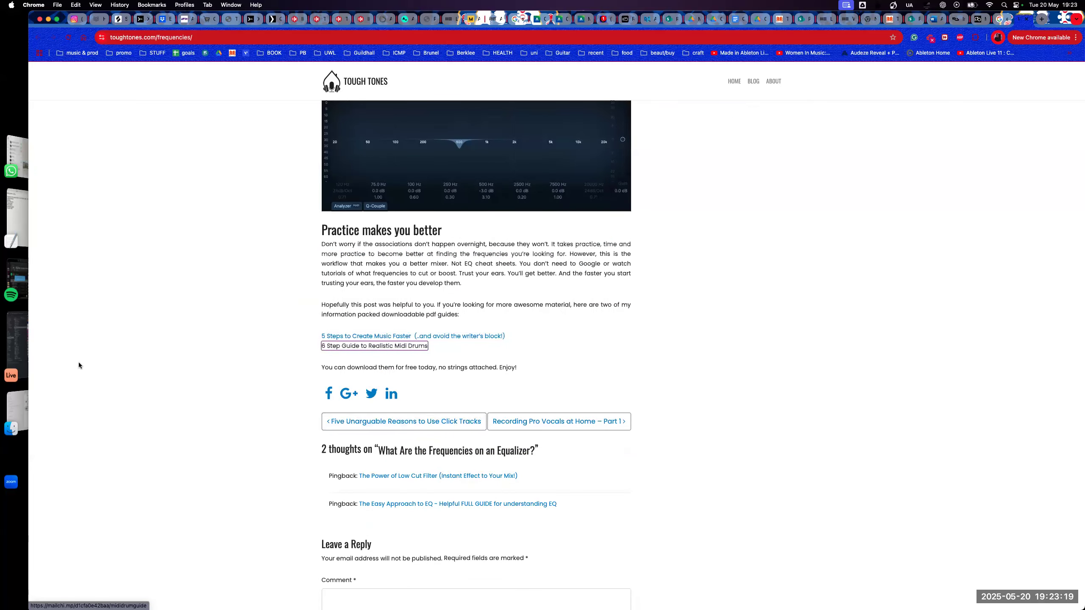
left_click(17, 342)
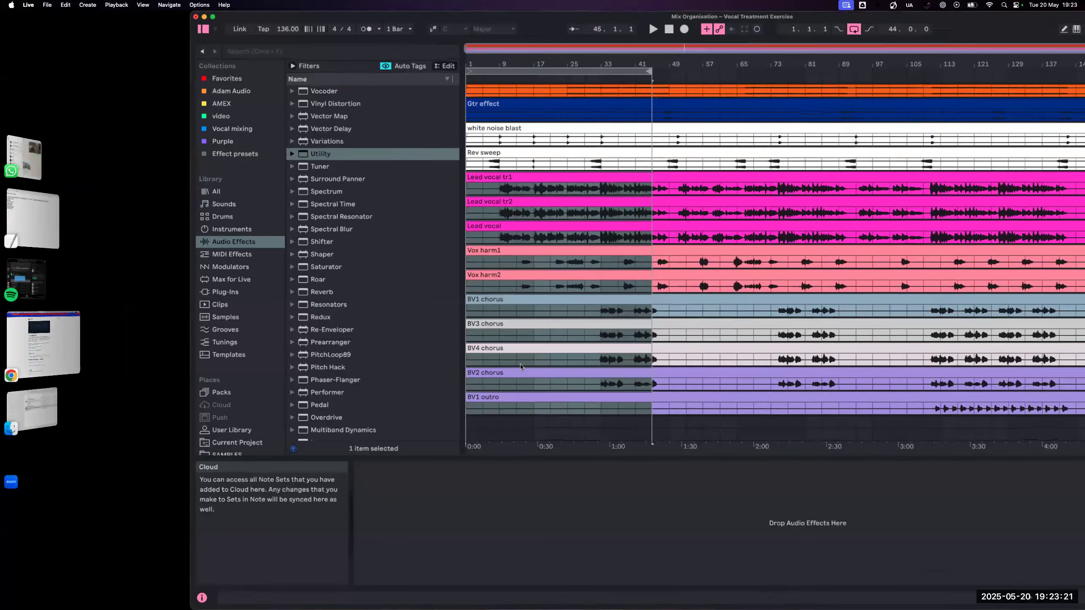
key("Tab")
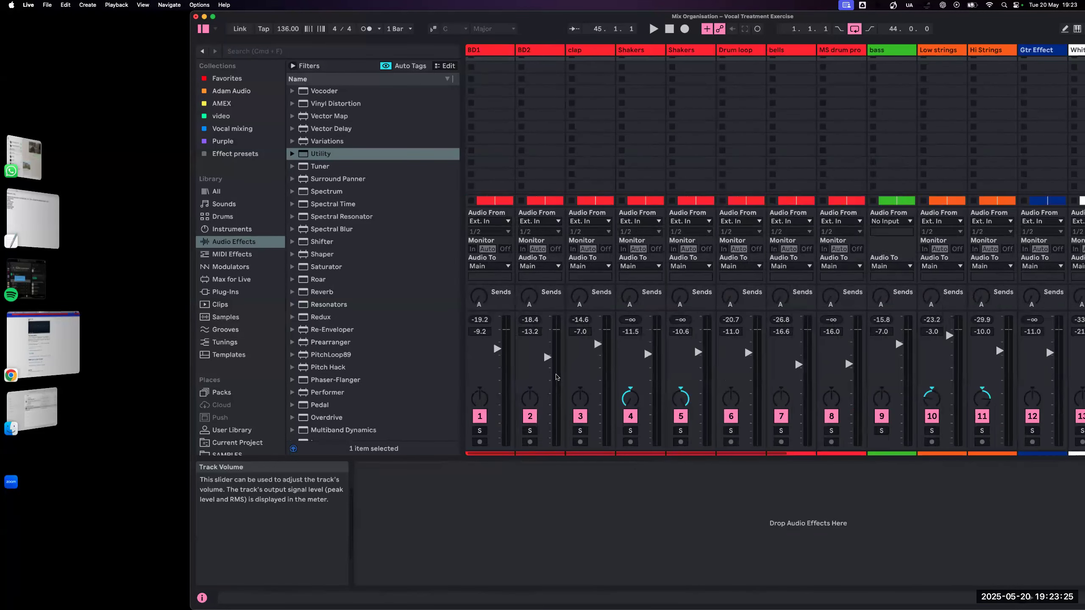
- Play the opening bars of the loop in short passes and check the level meters from the kick tracks across to the bass
key("space")
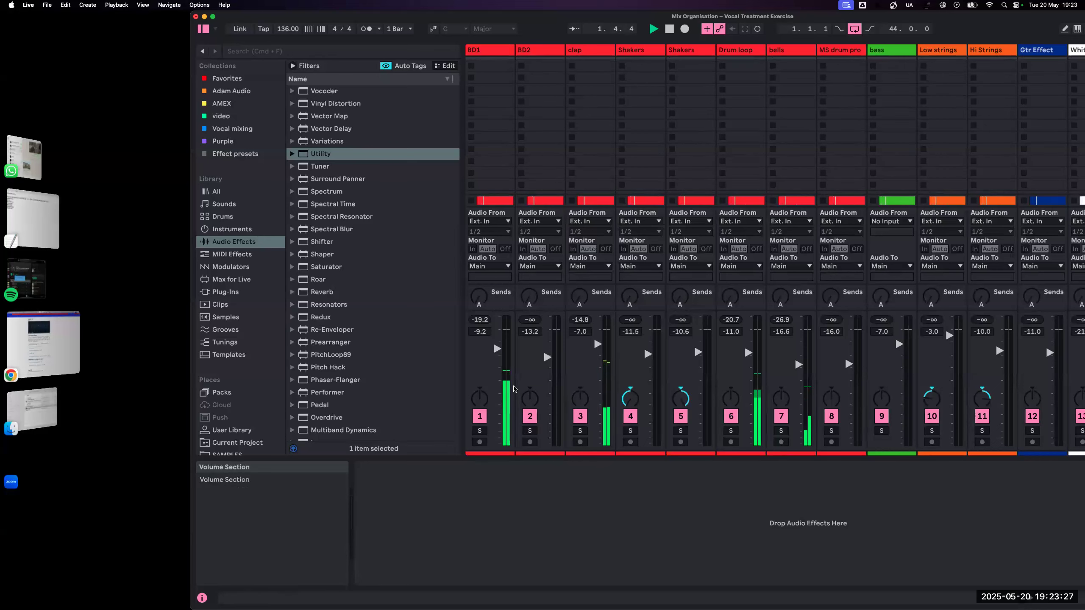
key("space")
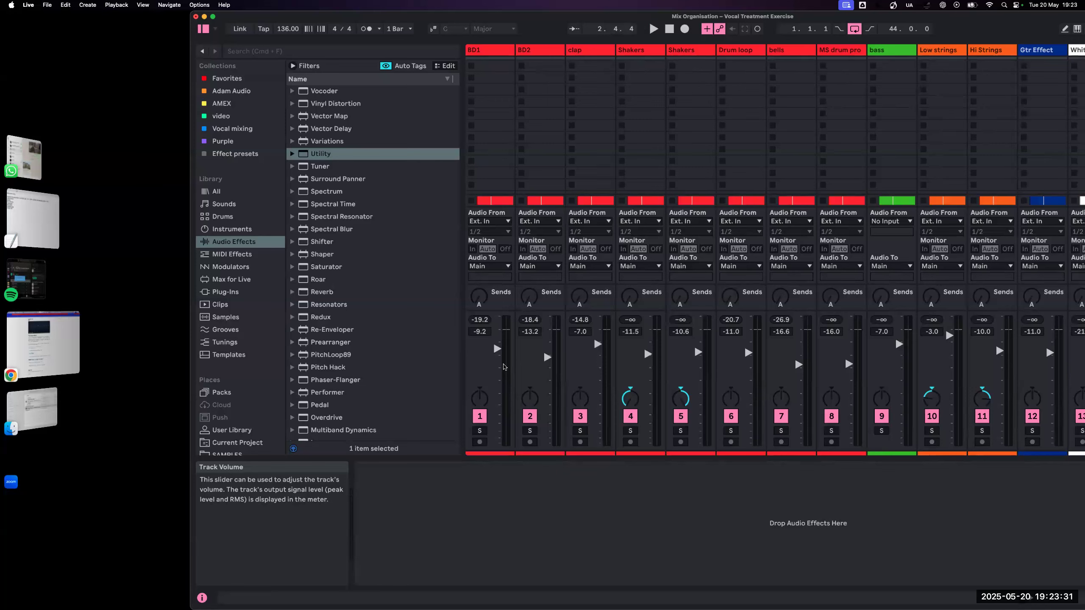
scroll(744, 368, "right", 3)
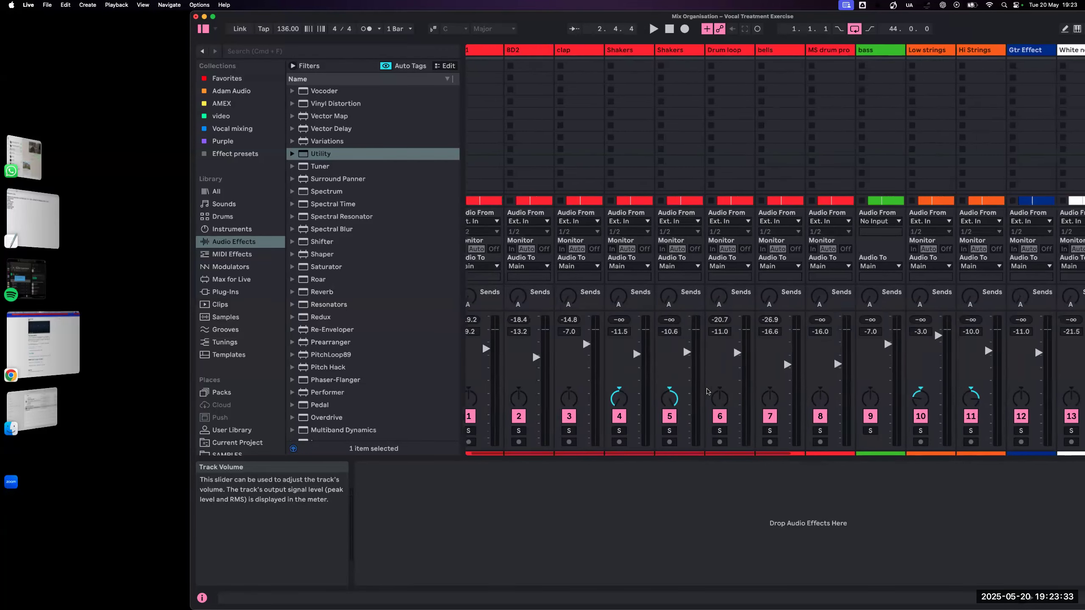
key("space")
scroll(784, 394, "right", 1)
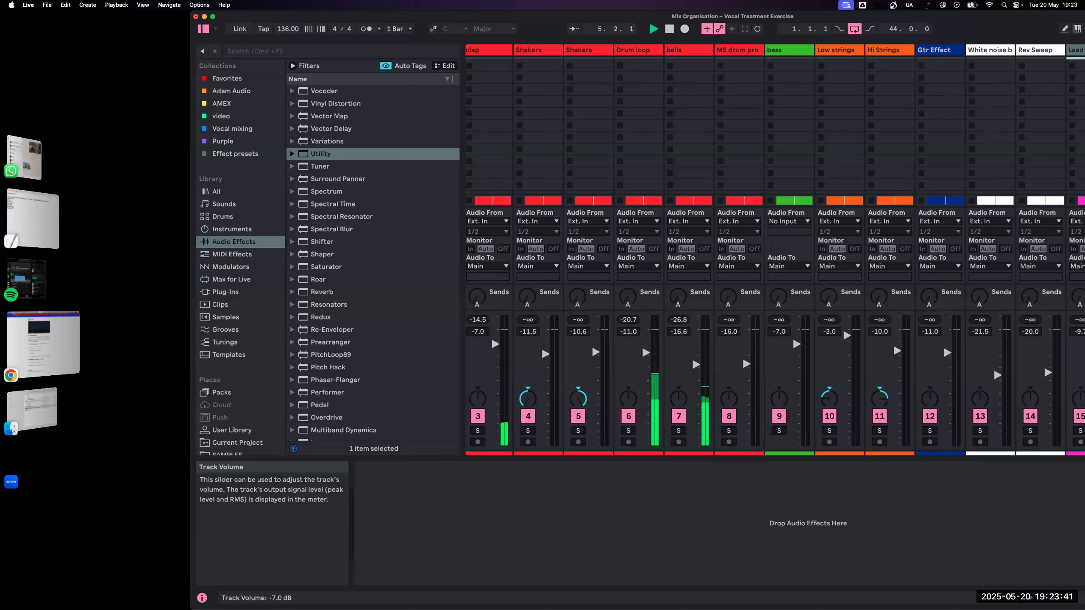
key("space")
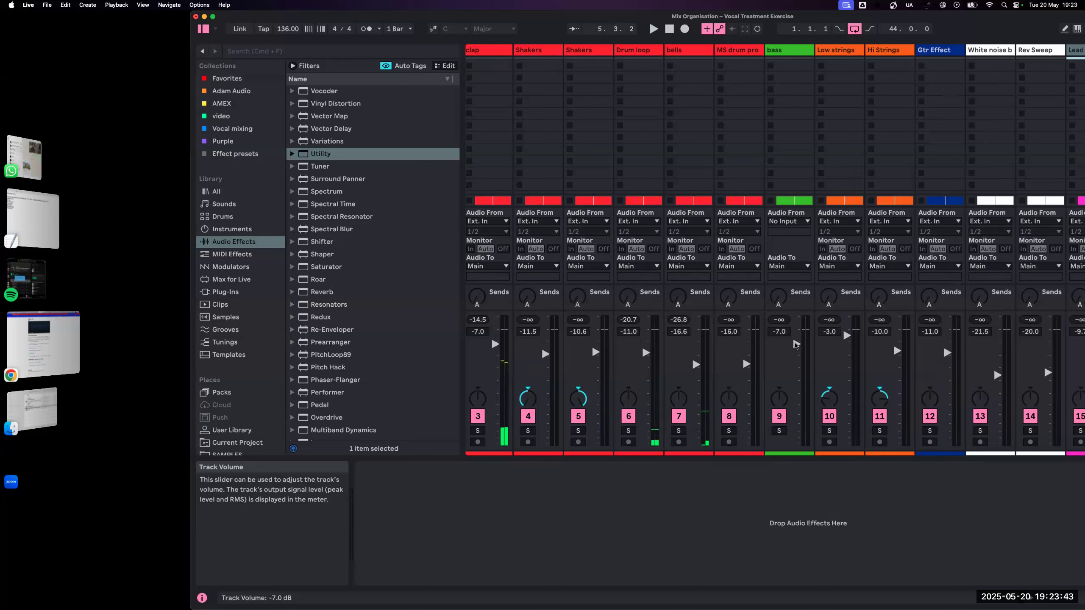